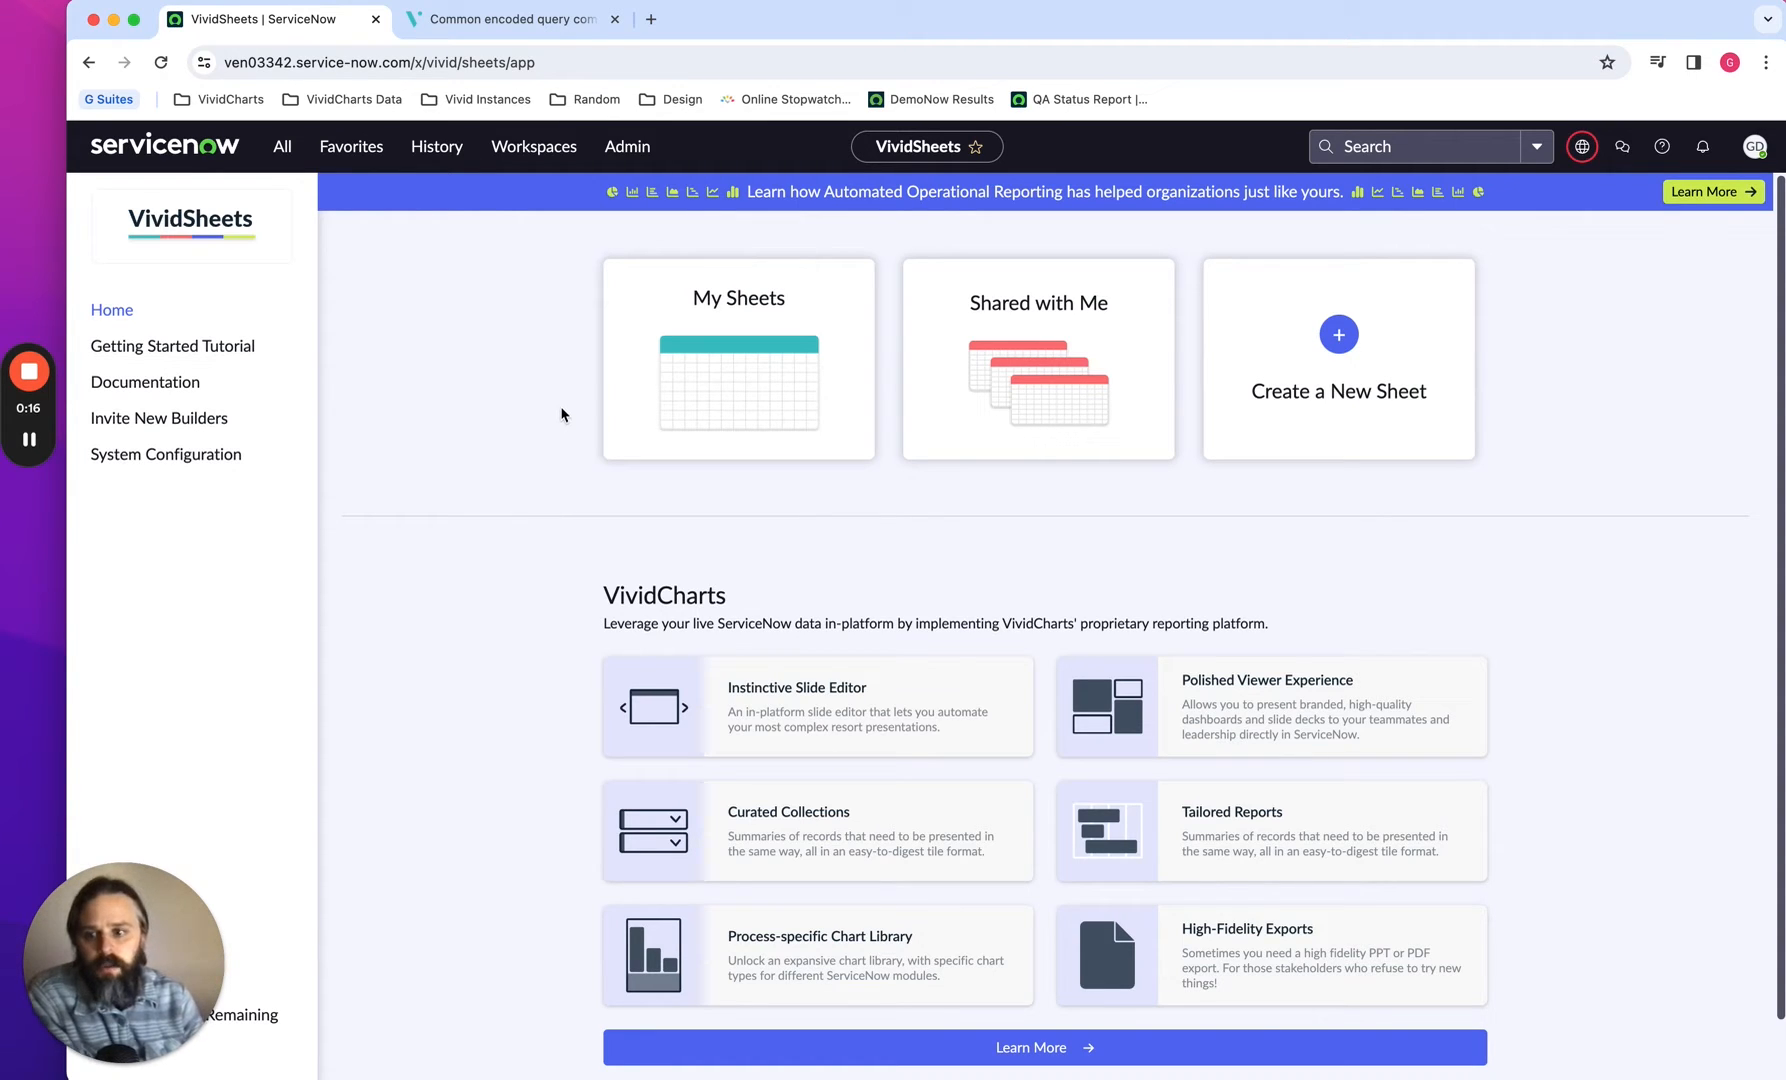
Create a new sheet from My Sheets and enter the header Month in cell A2
click(729, 407)
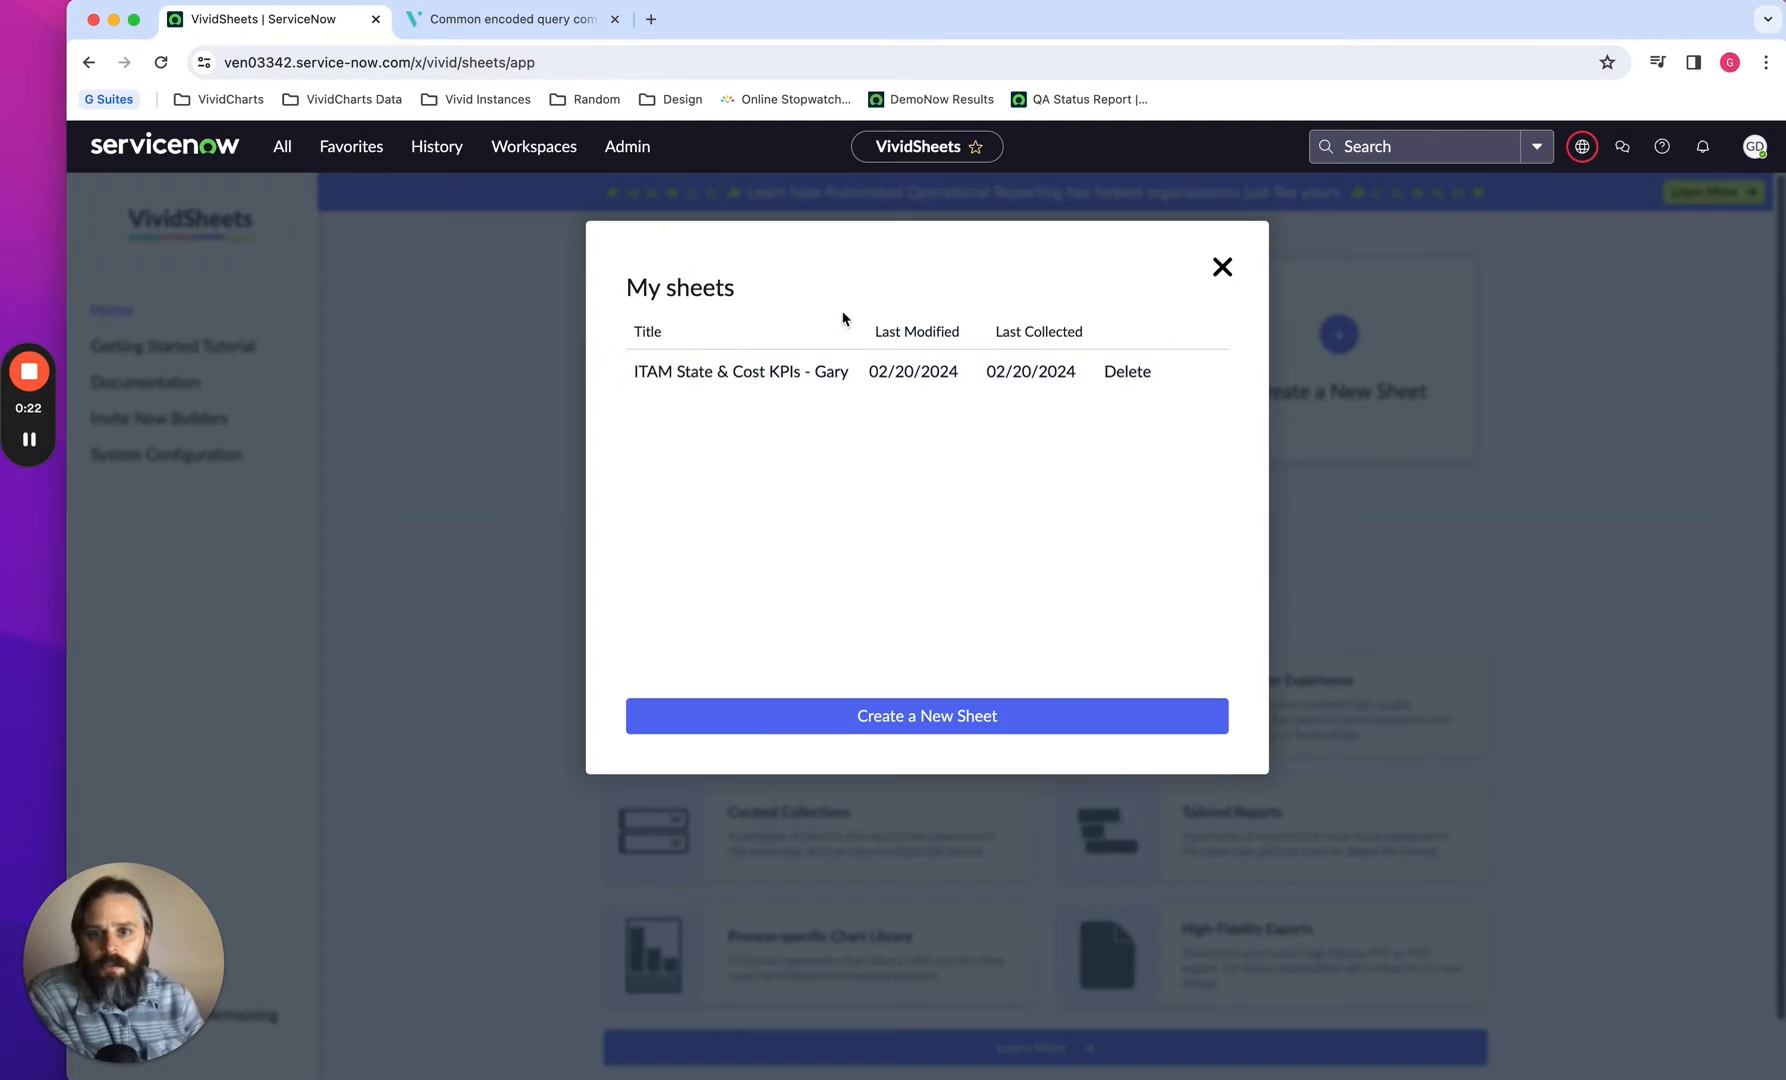
click(958, 720)
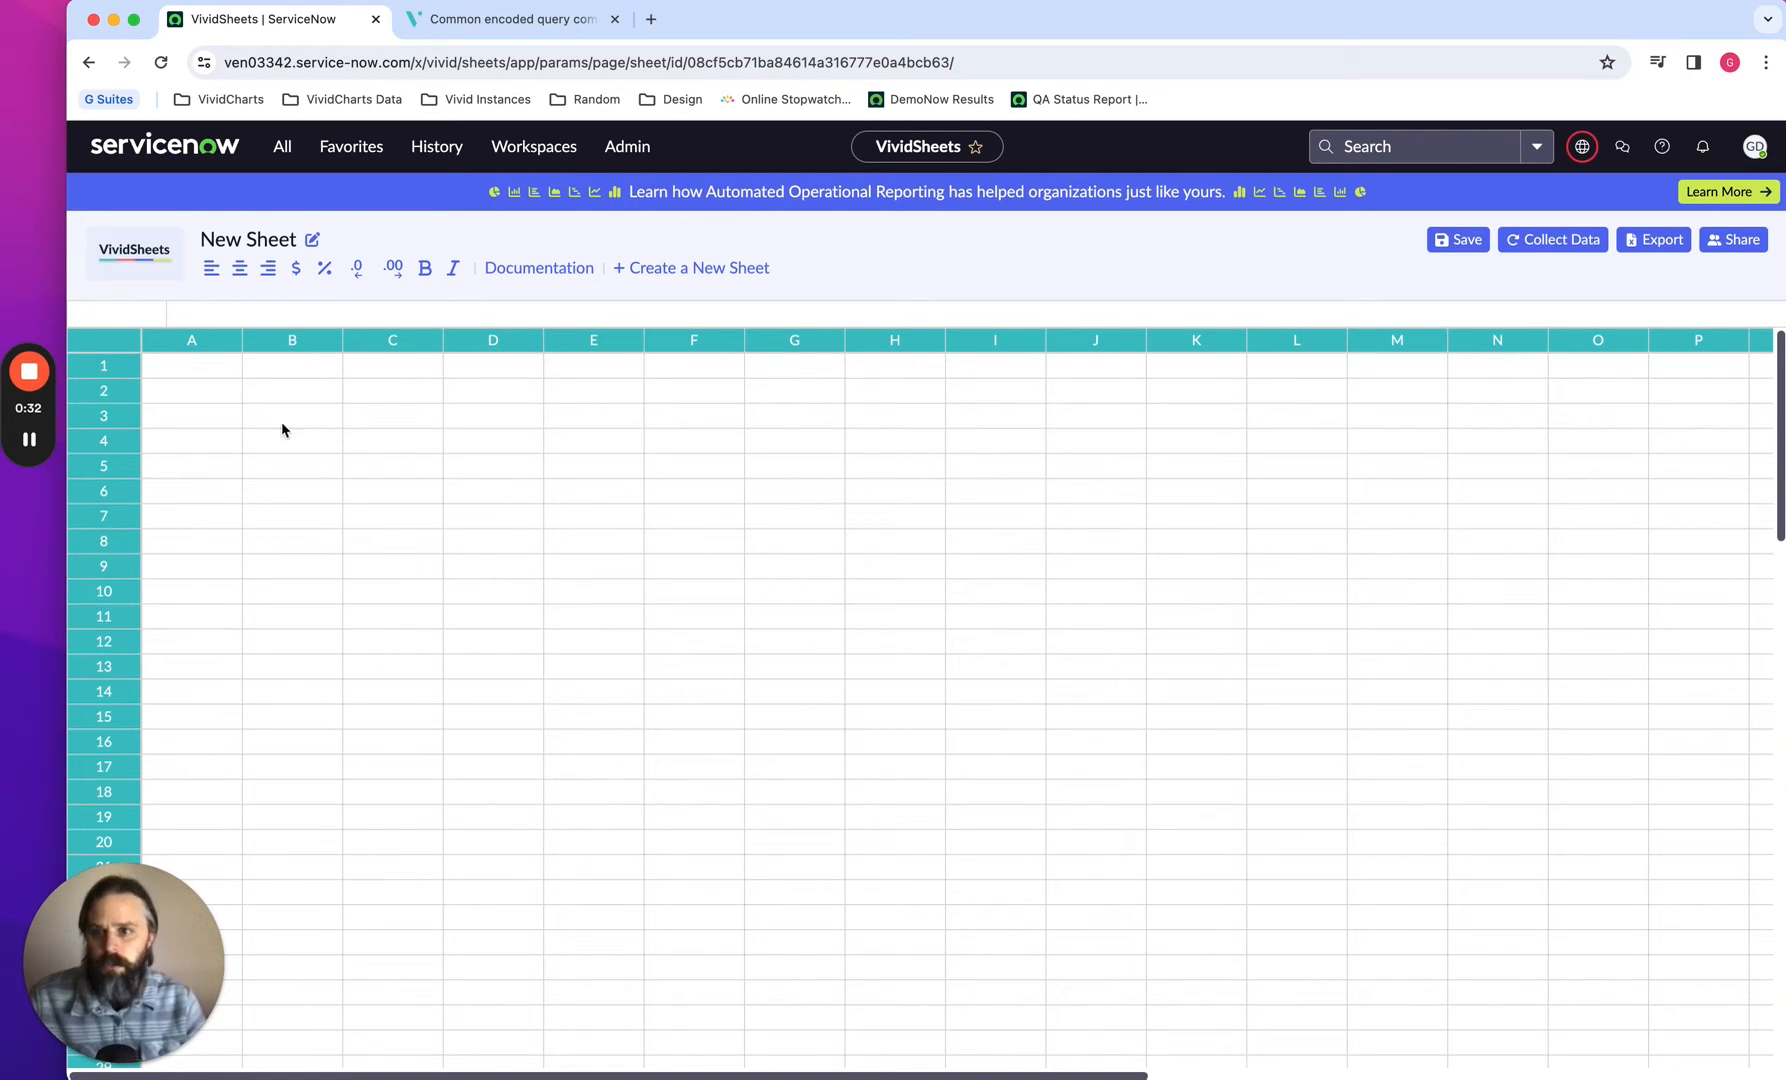
click(226, 418)
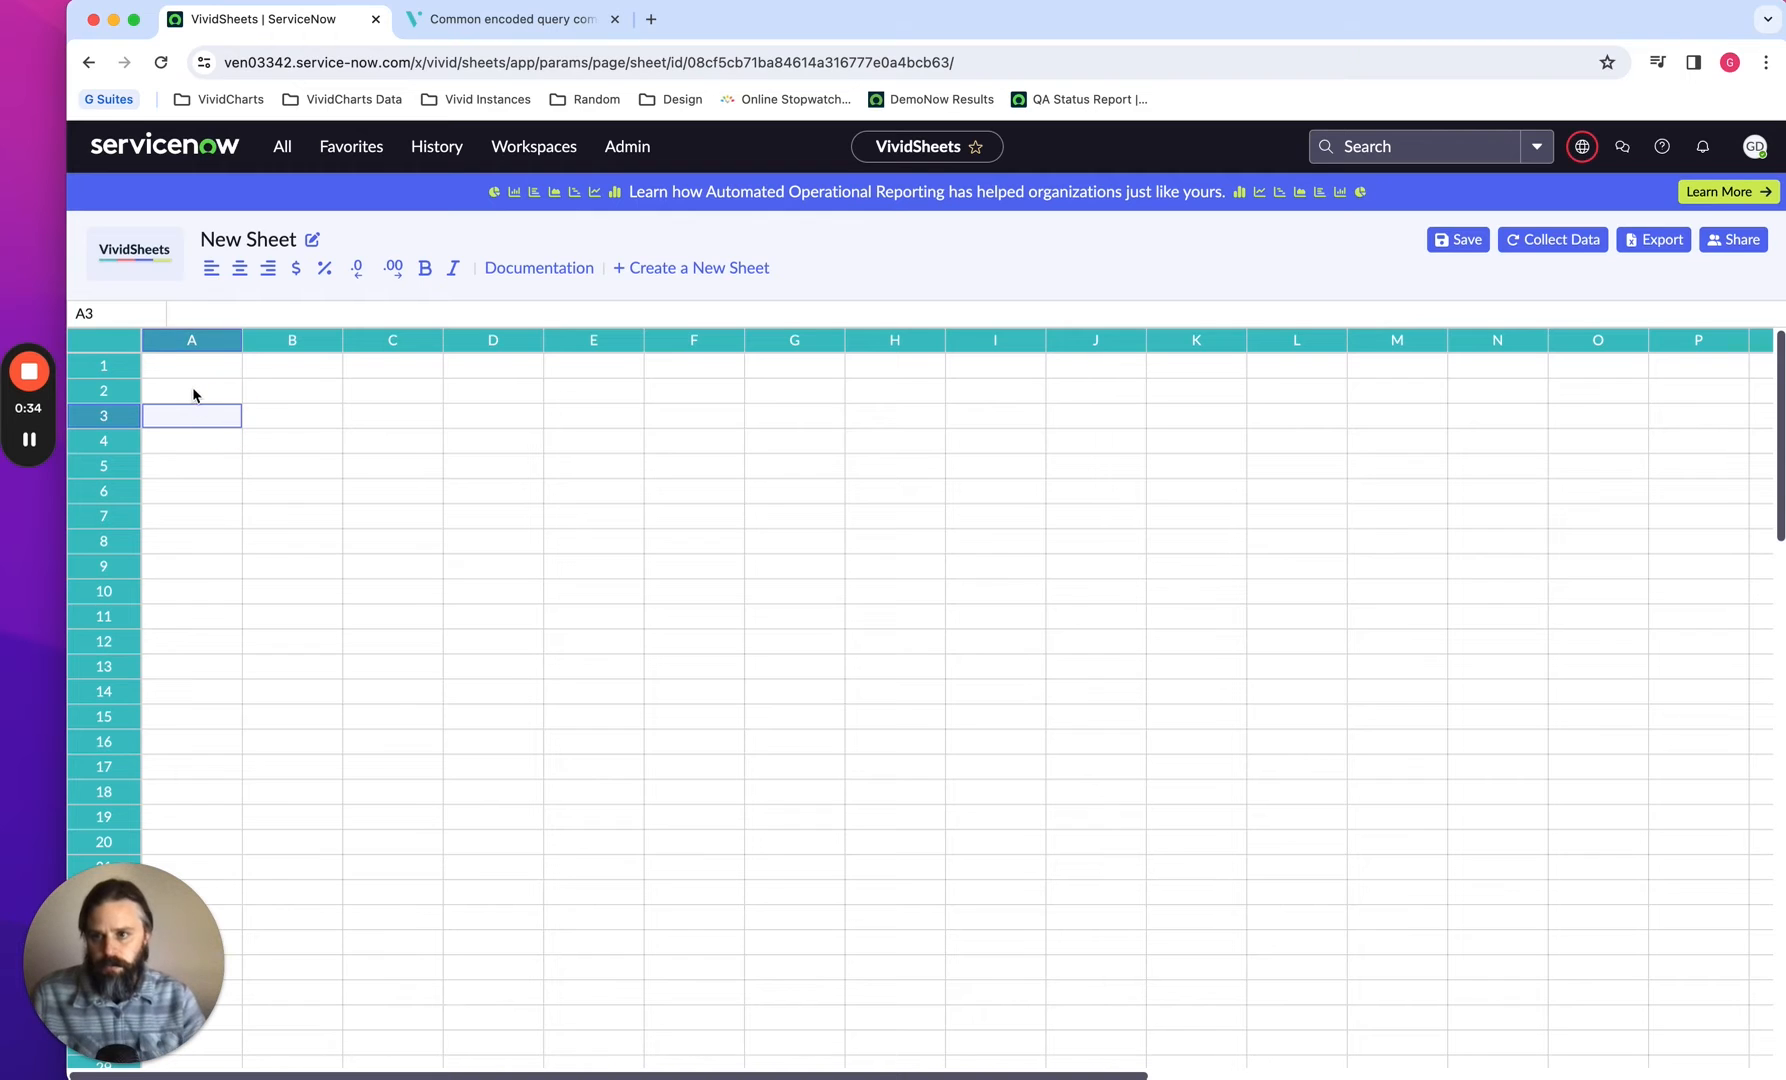
click(196, 392)
text(Month)
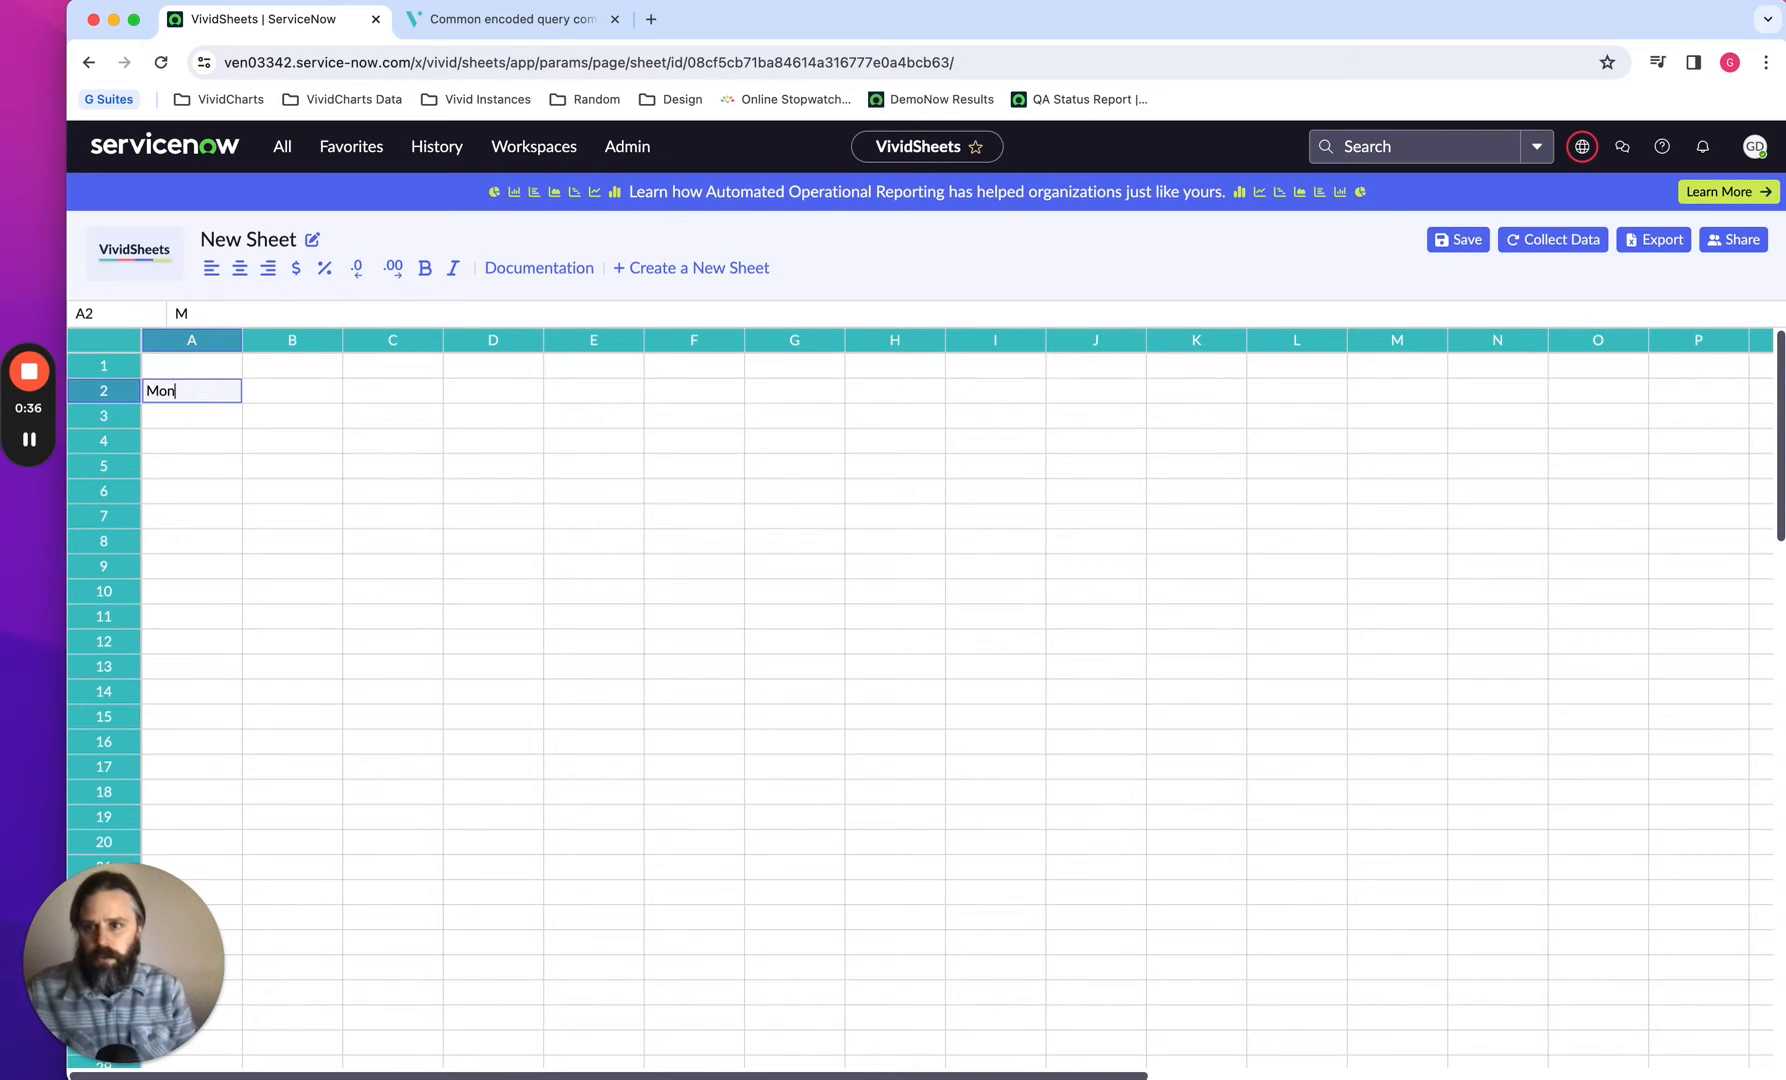
key(Return)
Enter the months Jan, Feb, Mar, Apr and May down cells A3 to A7
text(Jan)
key(Return)
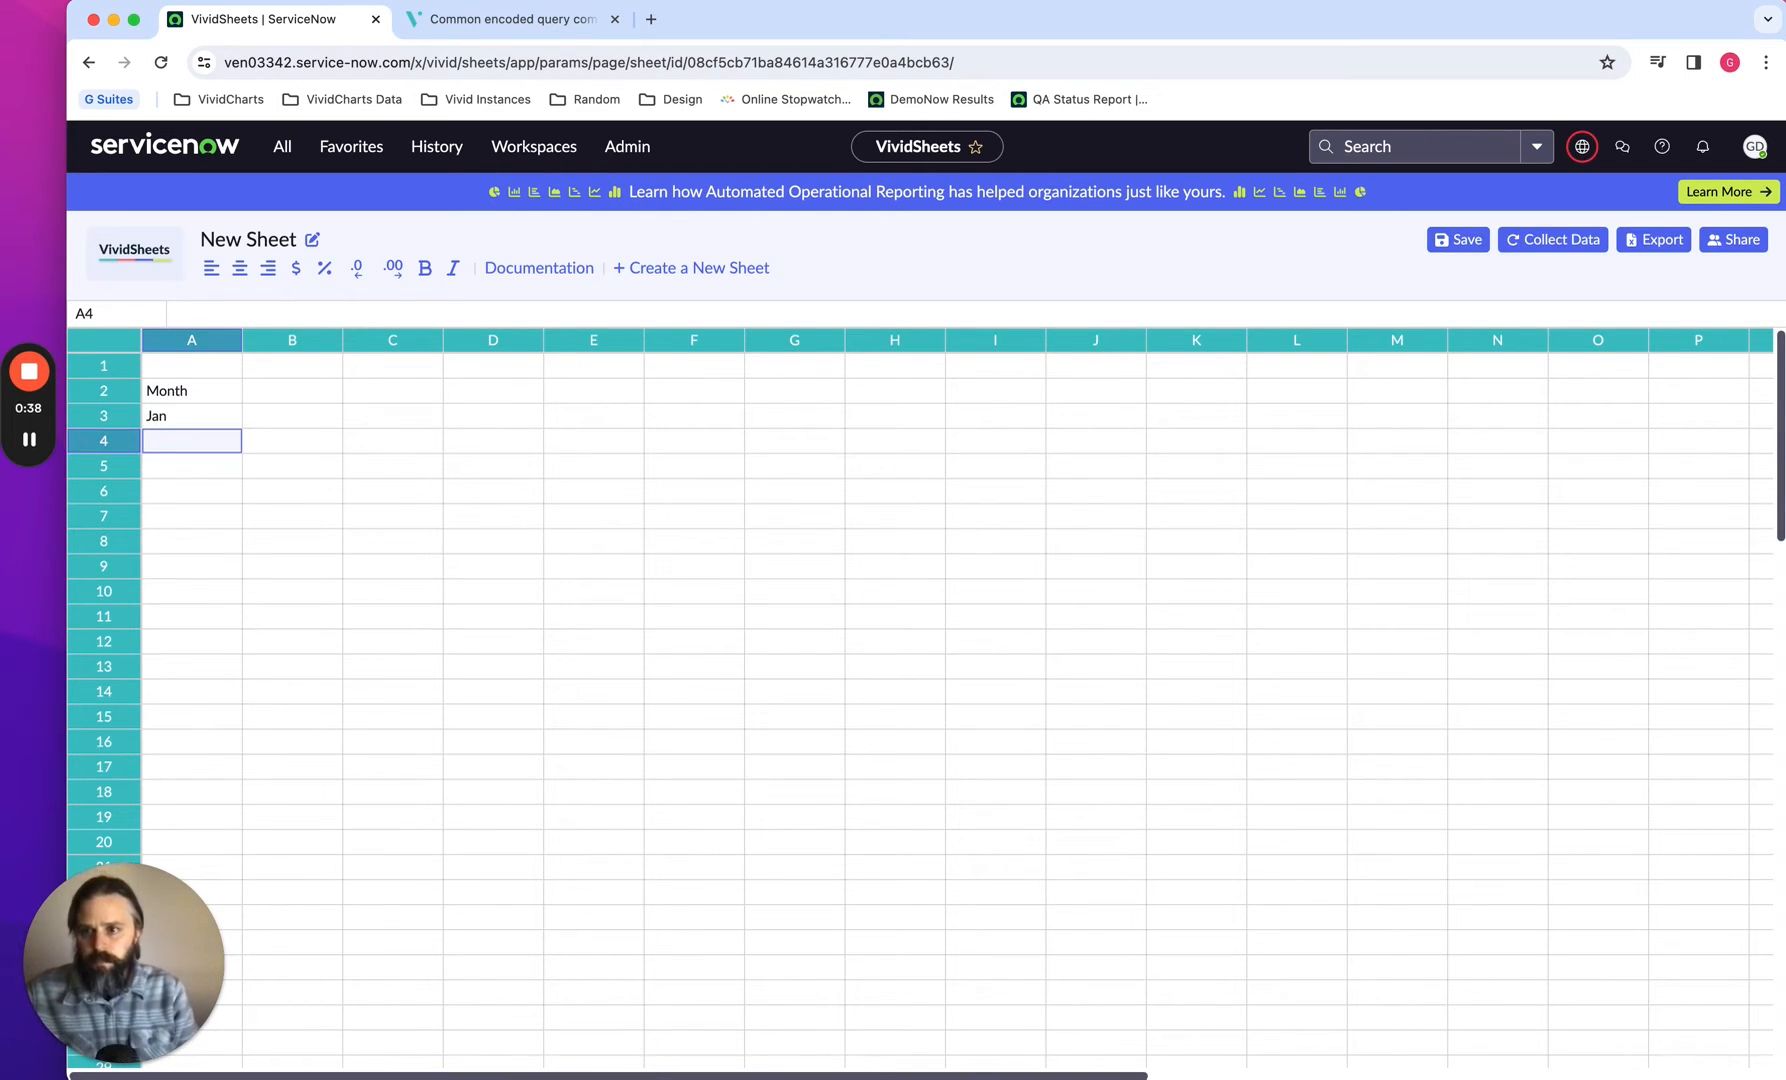
text(Feb)
key(Return)
text(Mar)
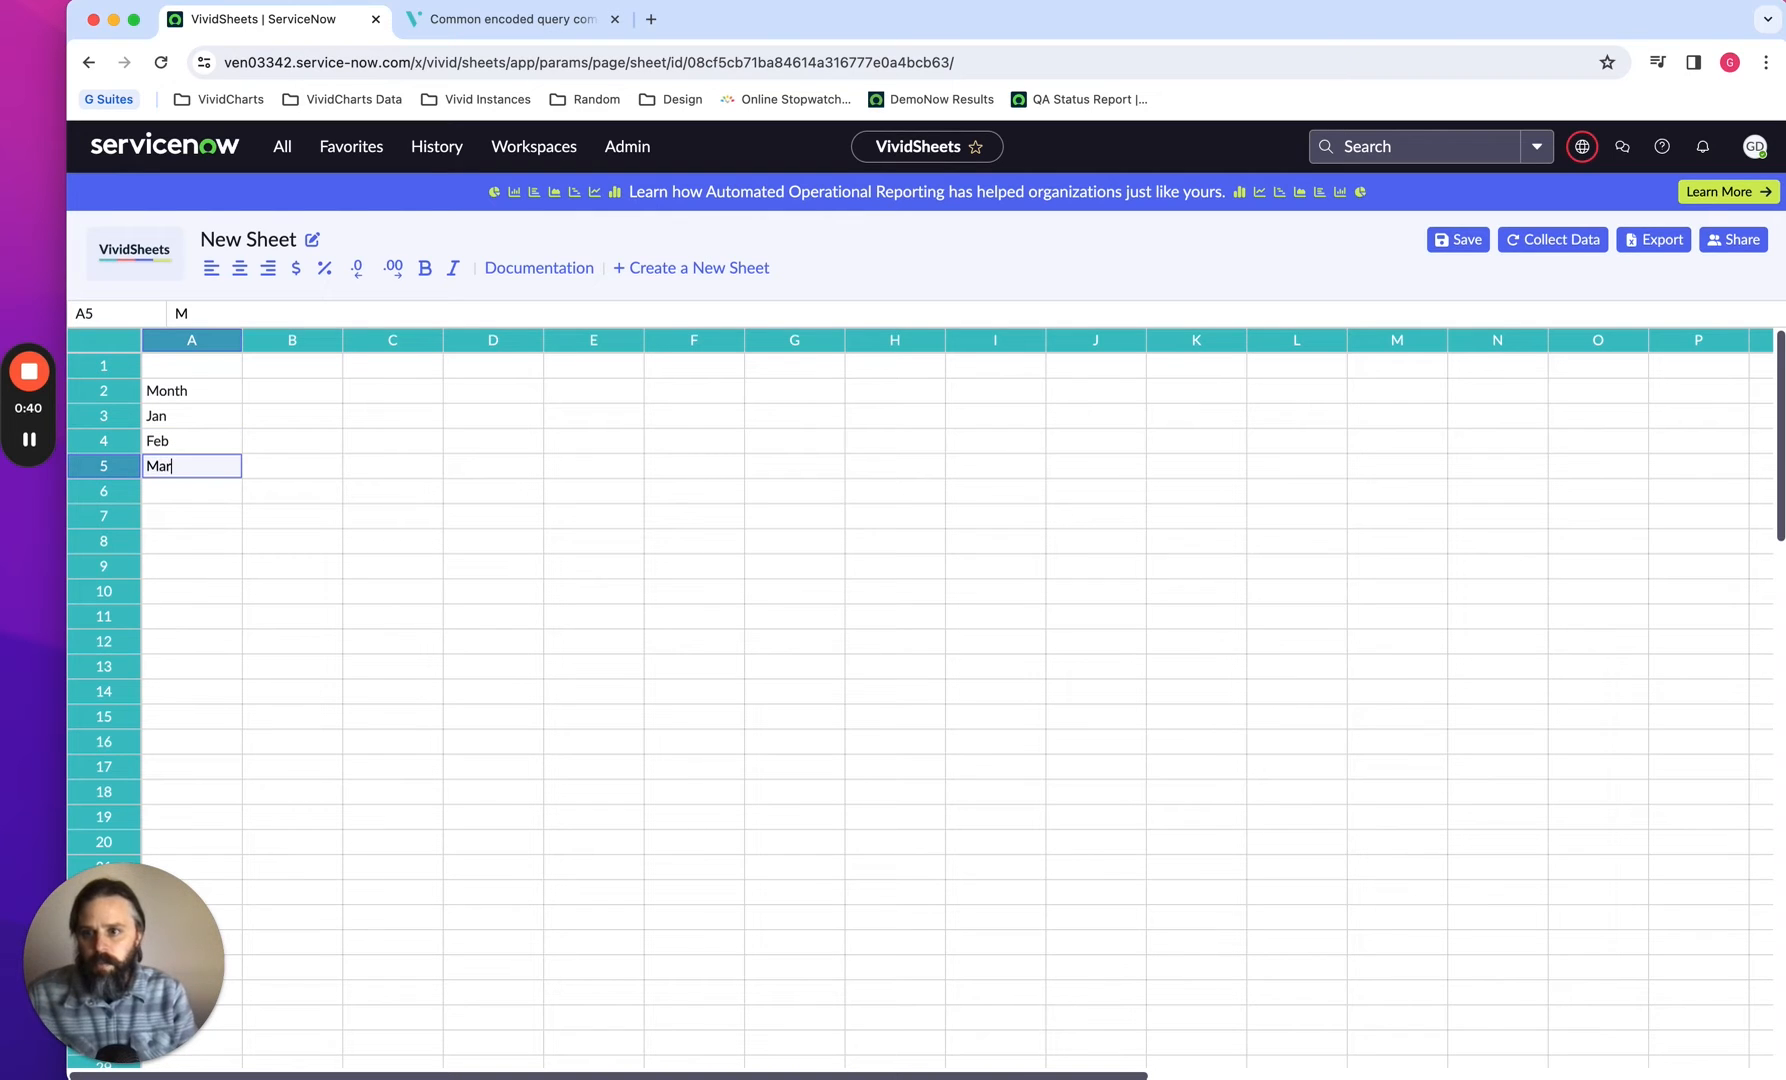
key(Return)
text(Apri)
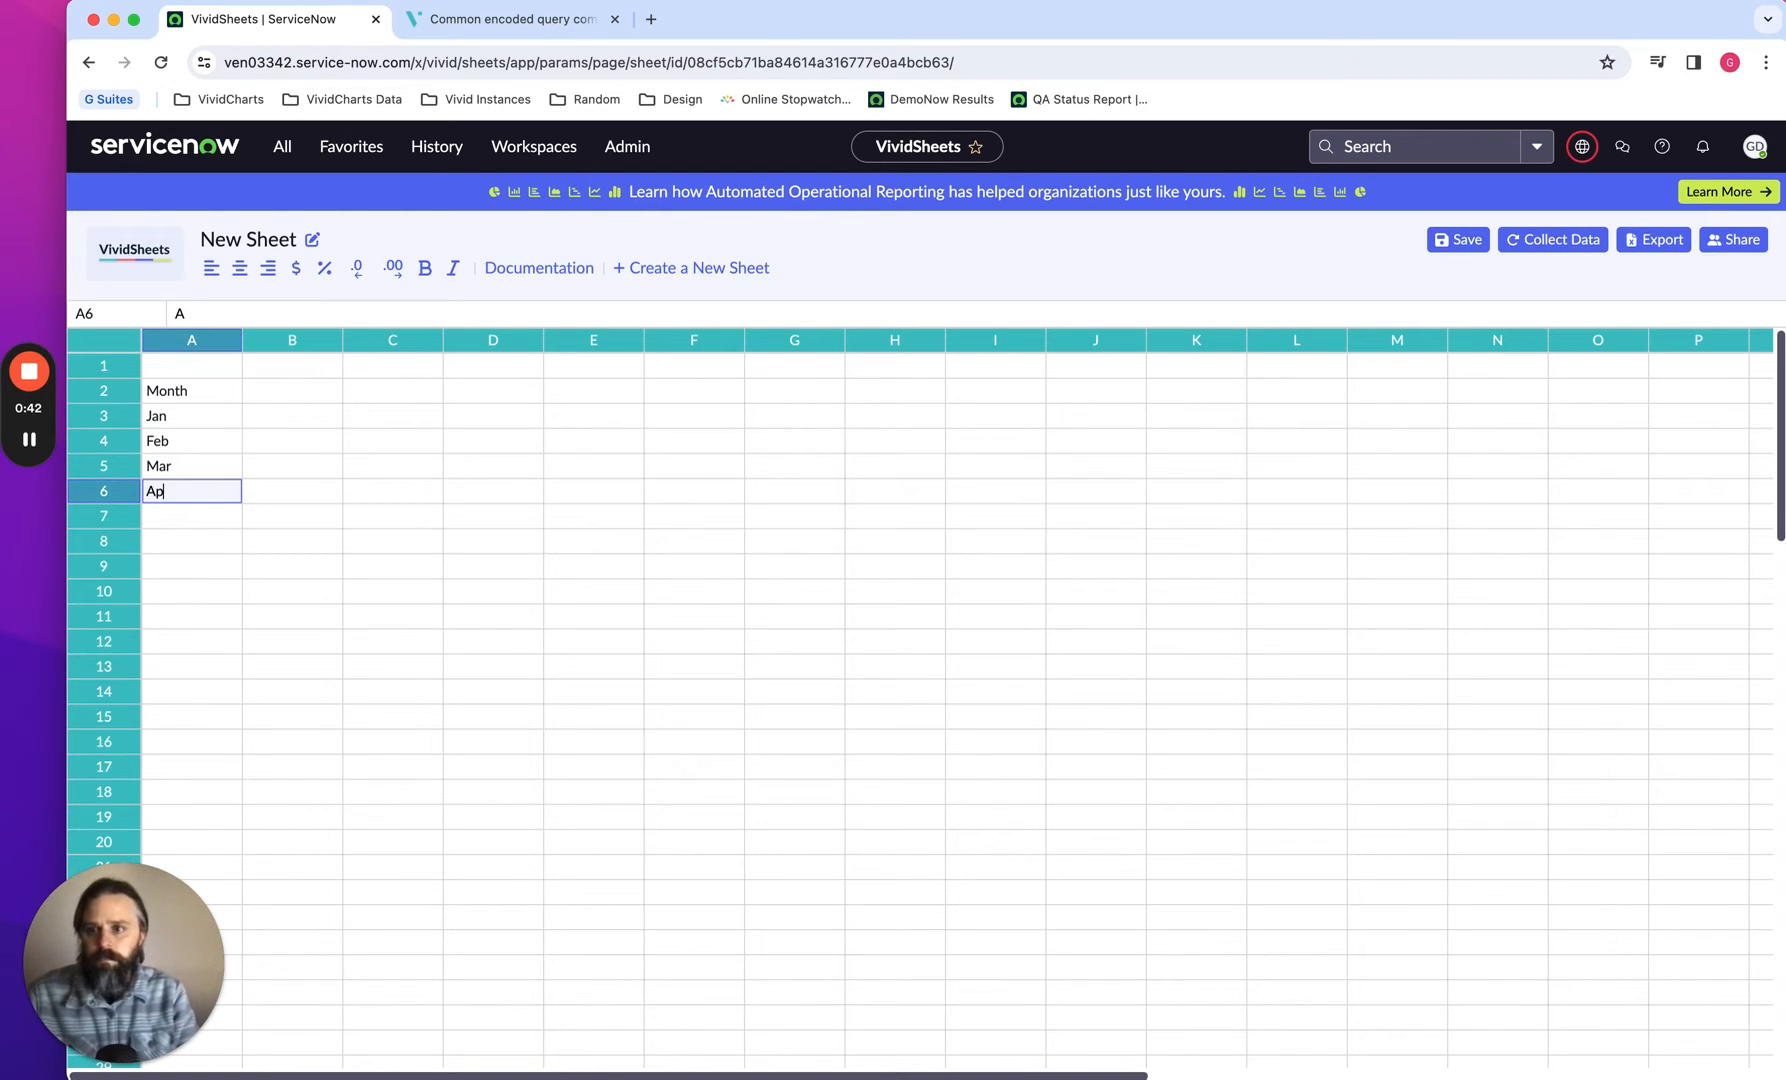
key(Return)
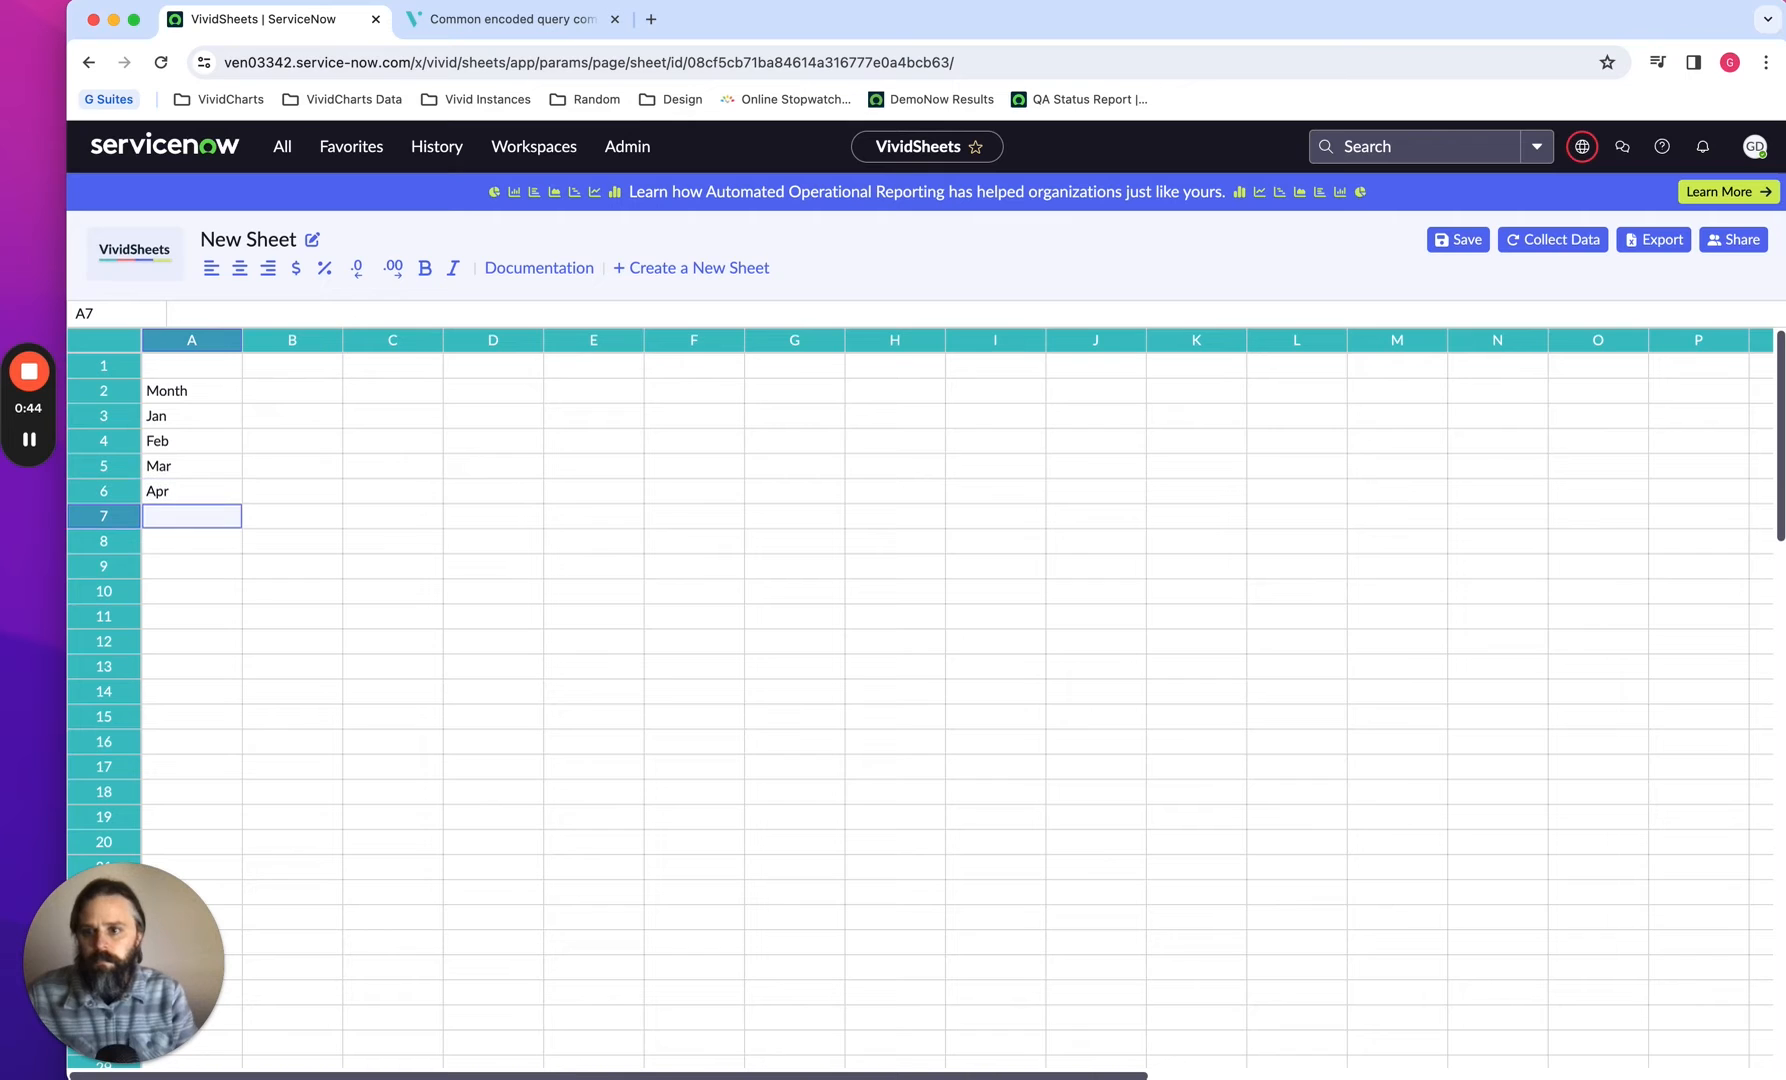
text(May)
key(Return)
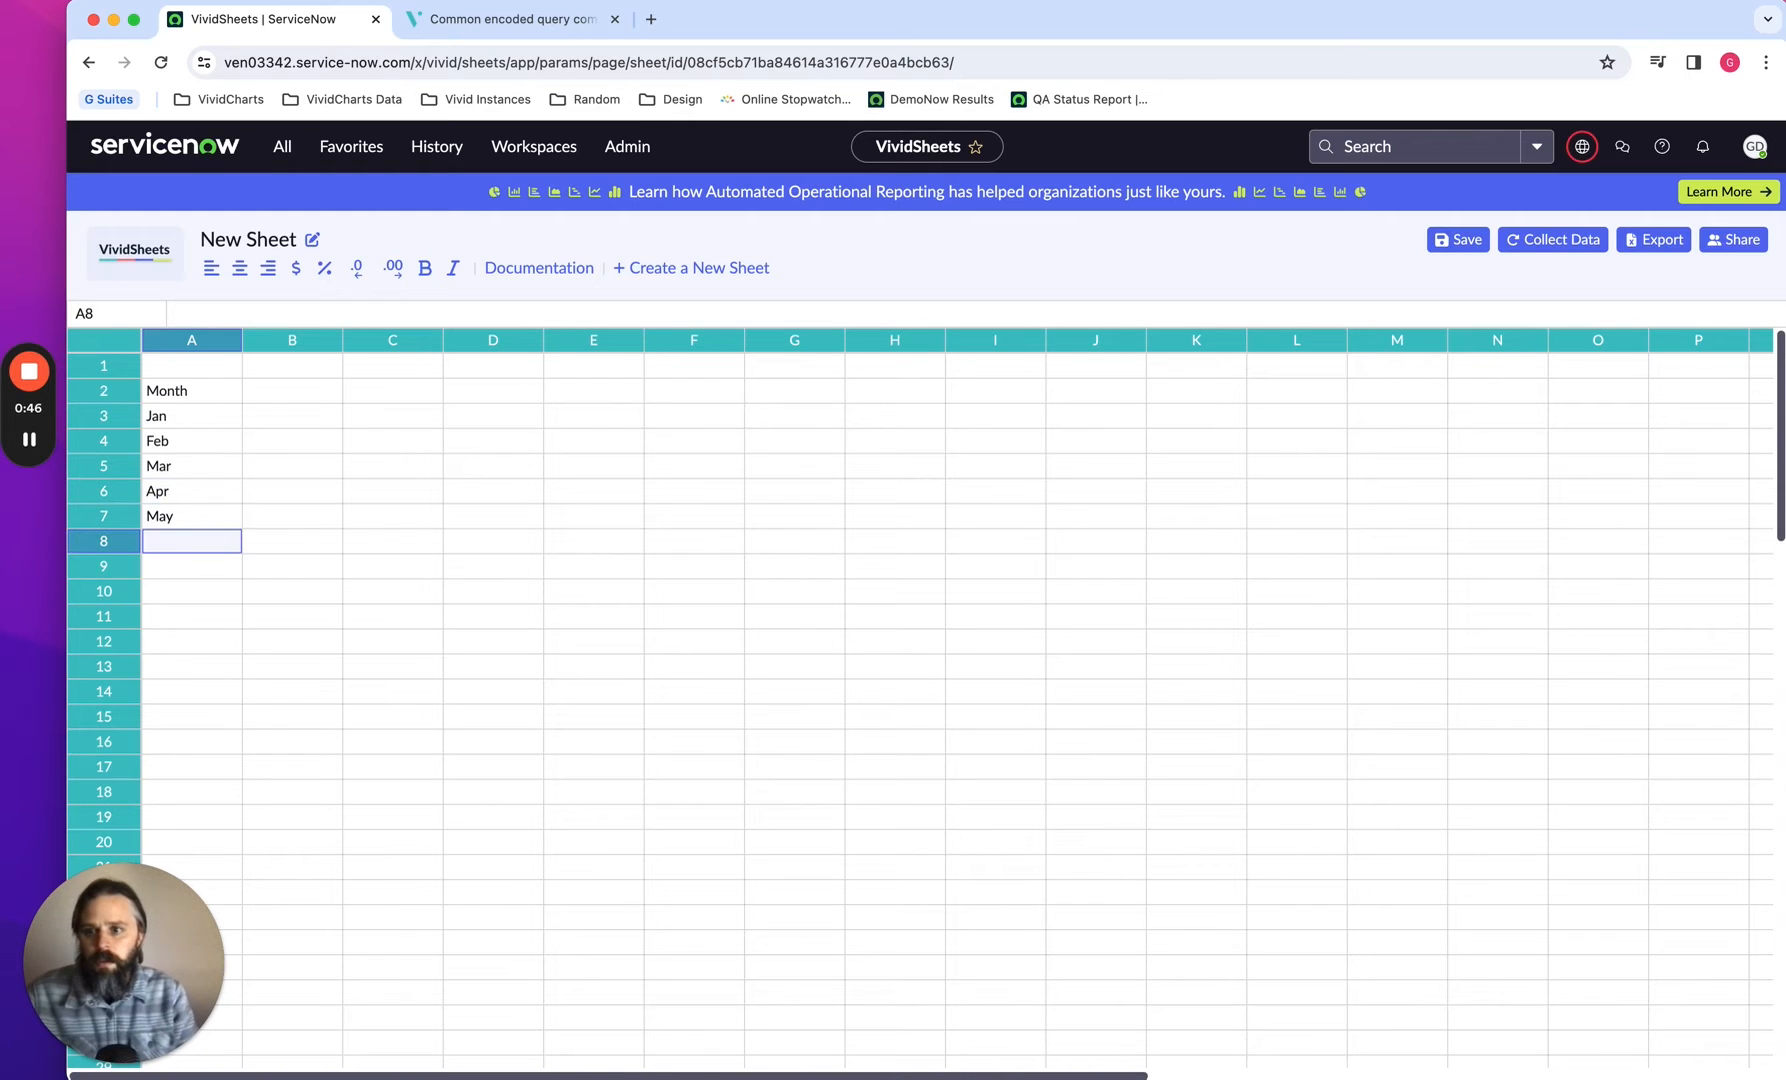
Continue the month list with Jun, July, Aug, Sep and Oct in cells A8 to A12
text(Jun)
key(Return)
text(July)
key(Return)
text(Aug)
key(Return)
text(Sep Oct)
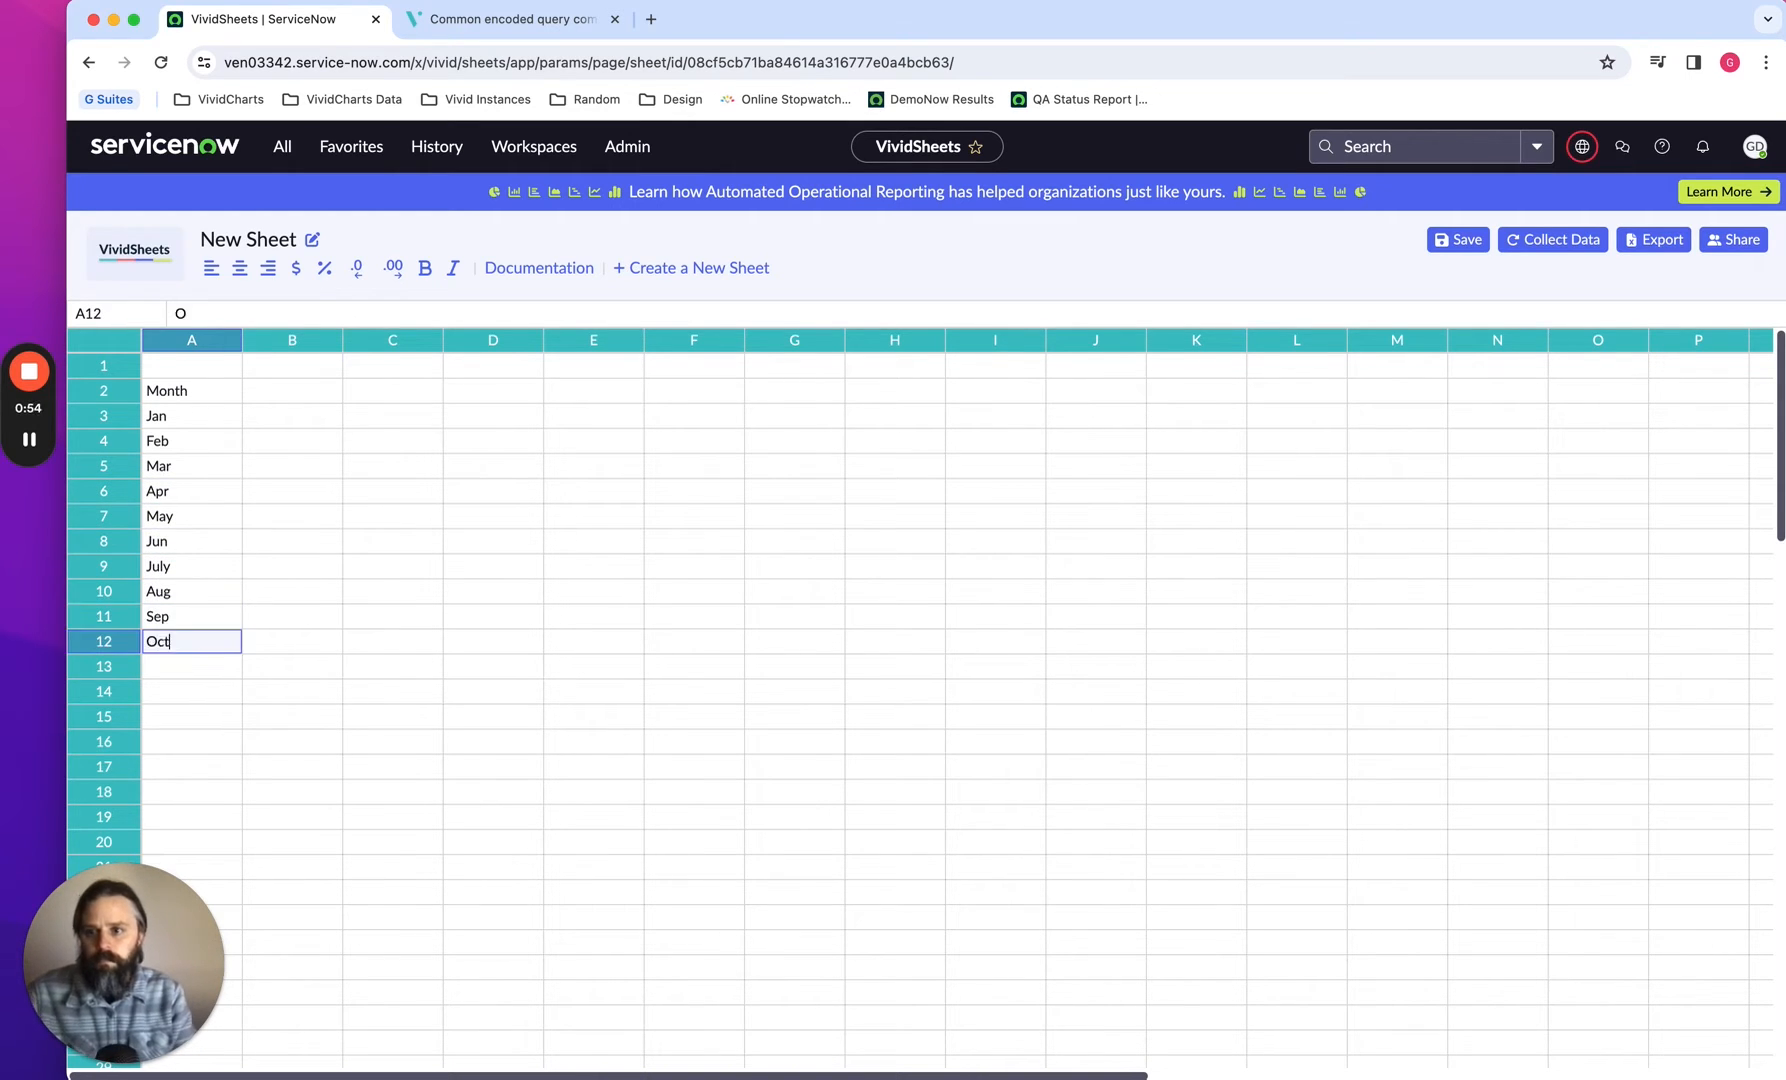
key(Return)
Complete the month list with Nov in A13 and Dec in A14
text(Nob)
key(Return)
key(Up)
text(Nov)
key(Return)
key(Up)
key(super+a)
text(Nov)
key(Return)
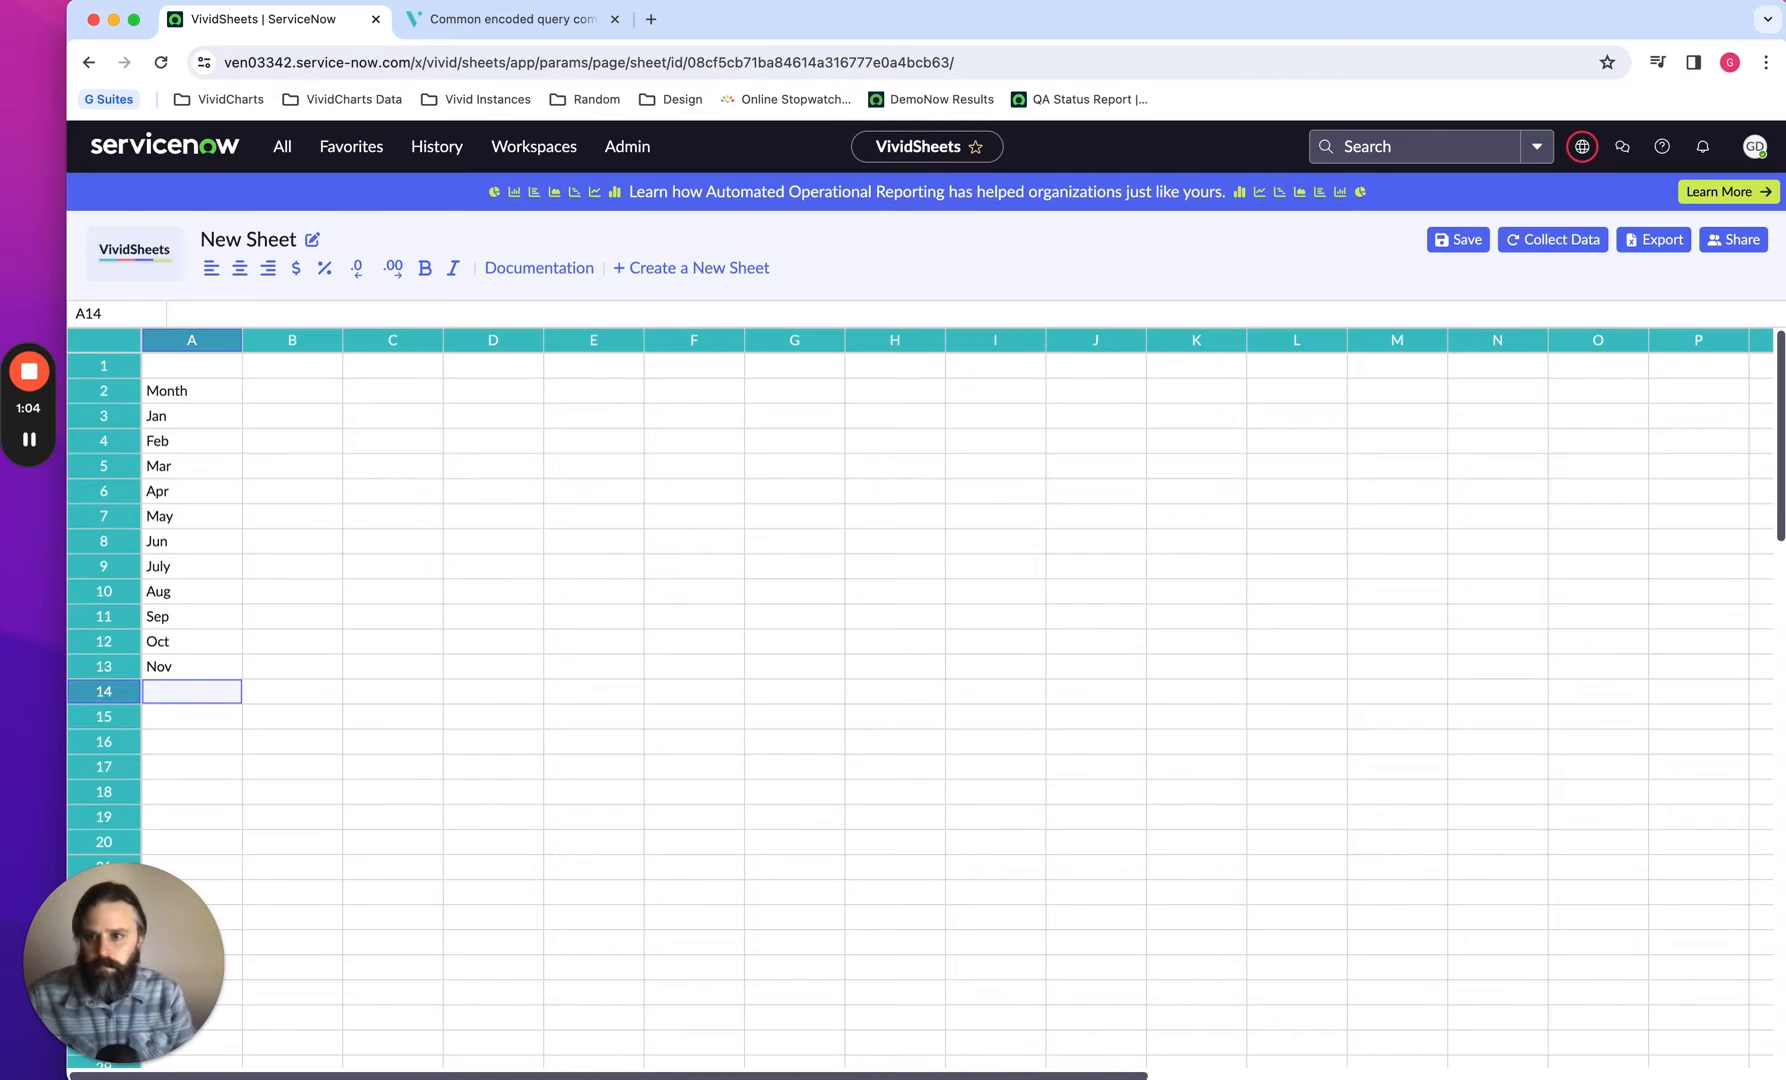
text(Dec)
key(Return)
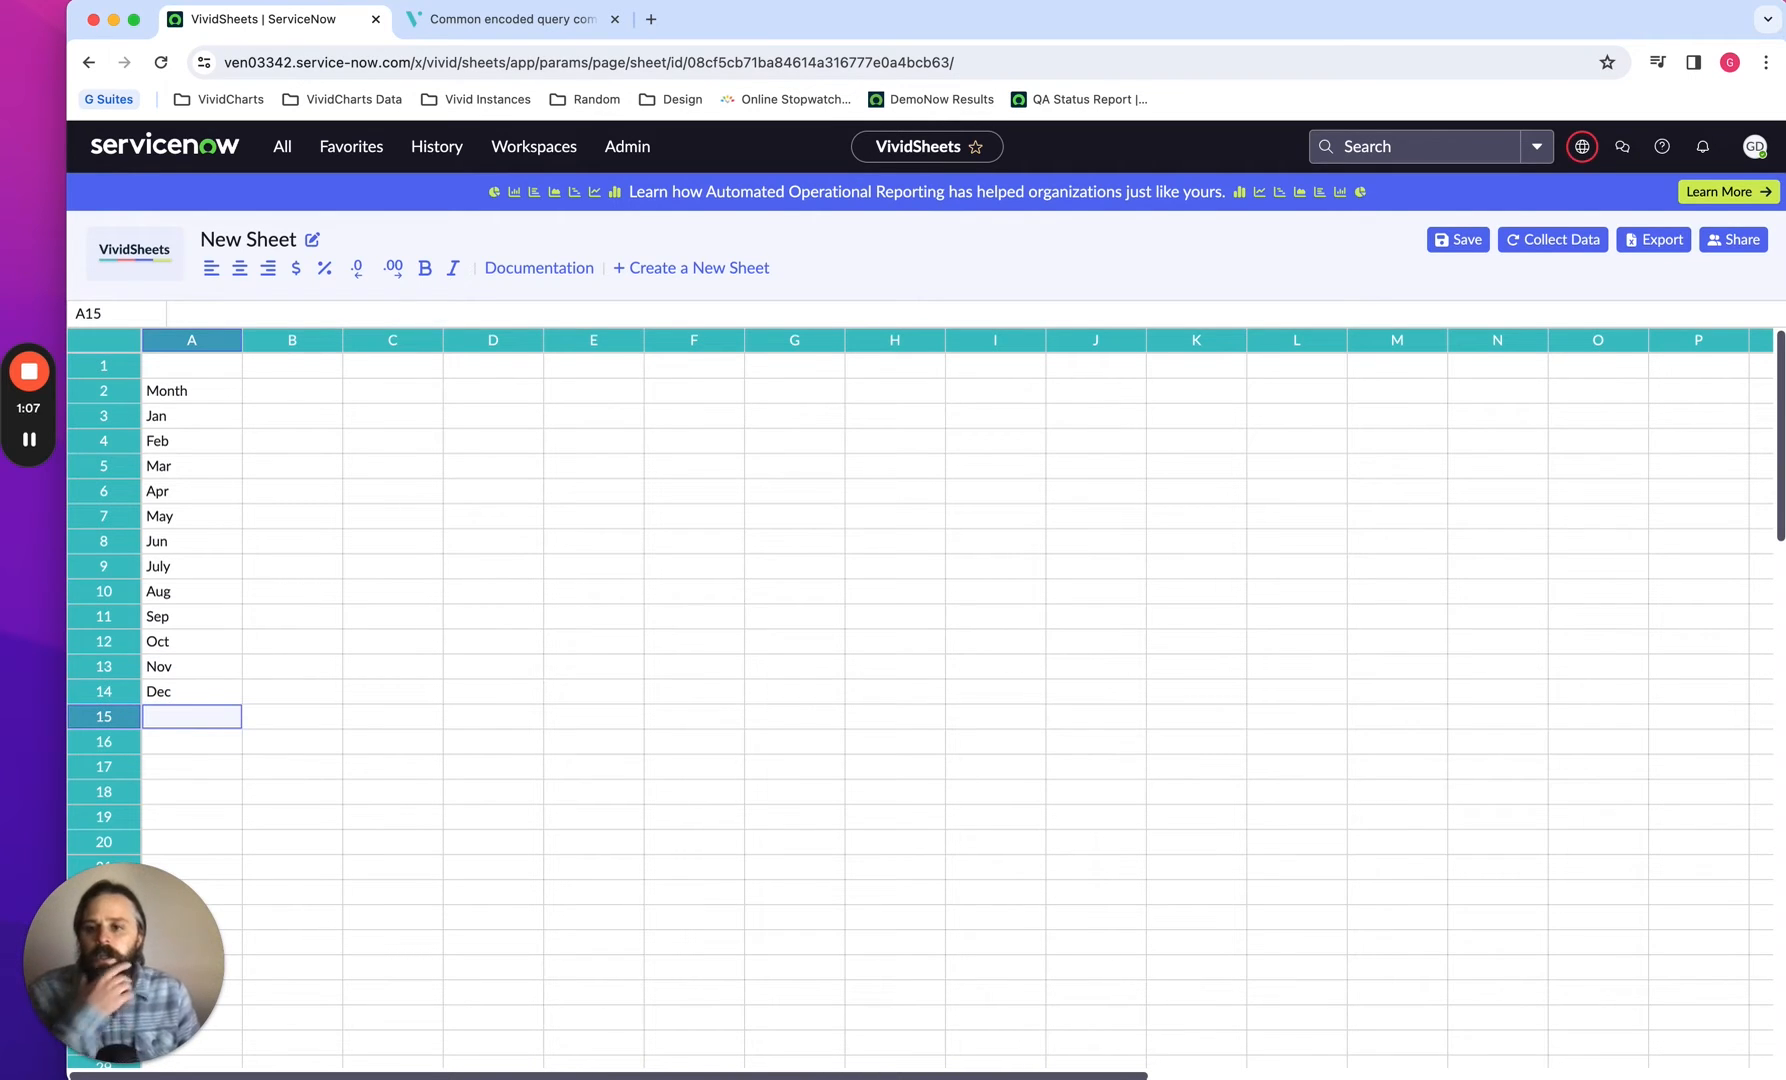
Enter the column header Incident in cell B1
key(Up)
key(Up)
key(Up)
key(Up)
key(Up)
key(Up)
key(Up)
key(Up)
key(Up)
key(Up)
key(Up)
key(Up)
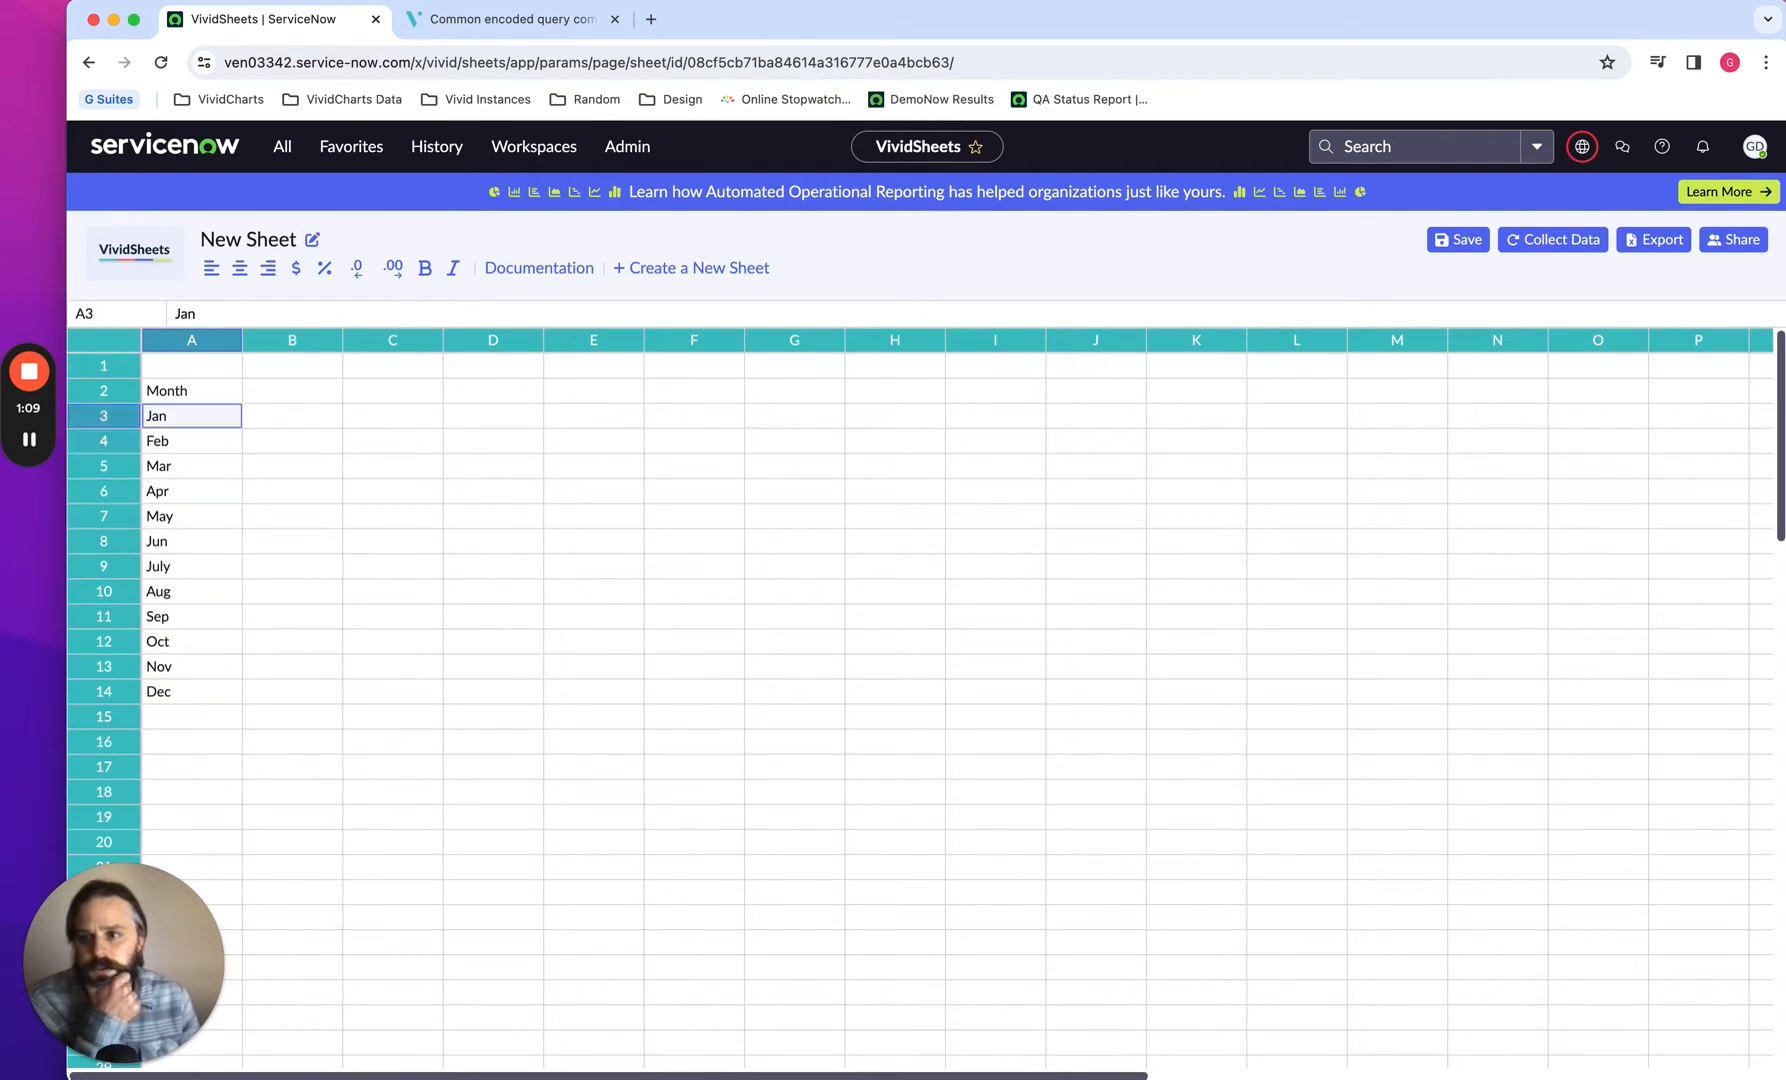
key(Up)
key(Up)
key(Right)
text(I)
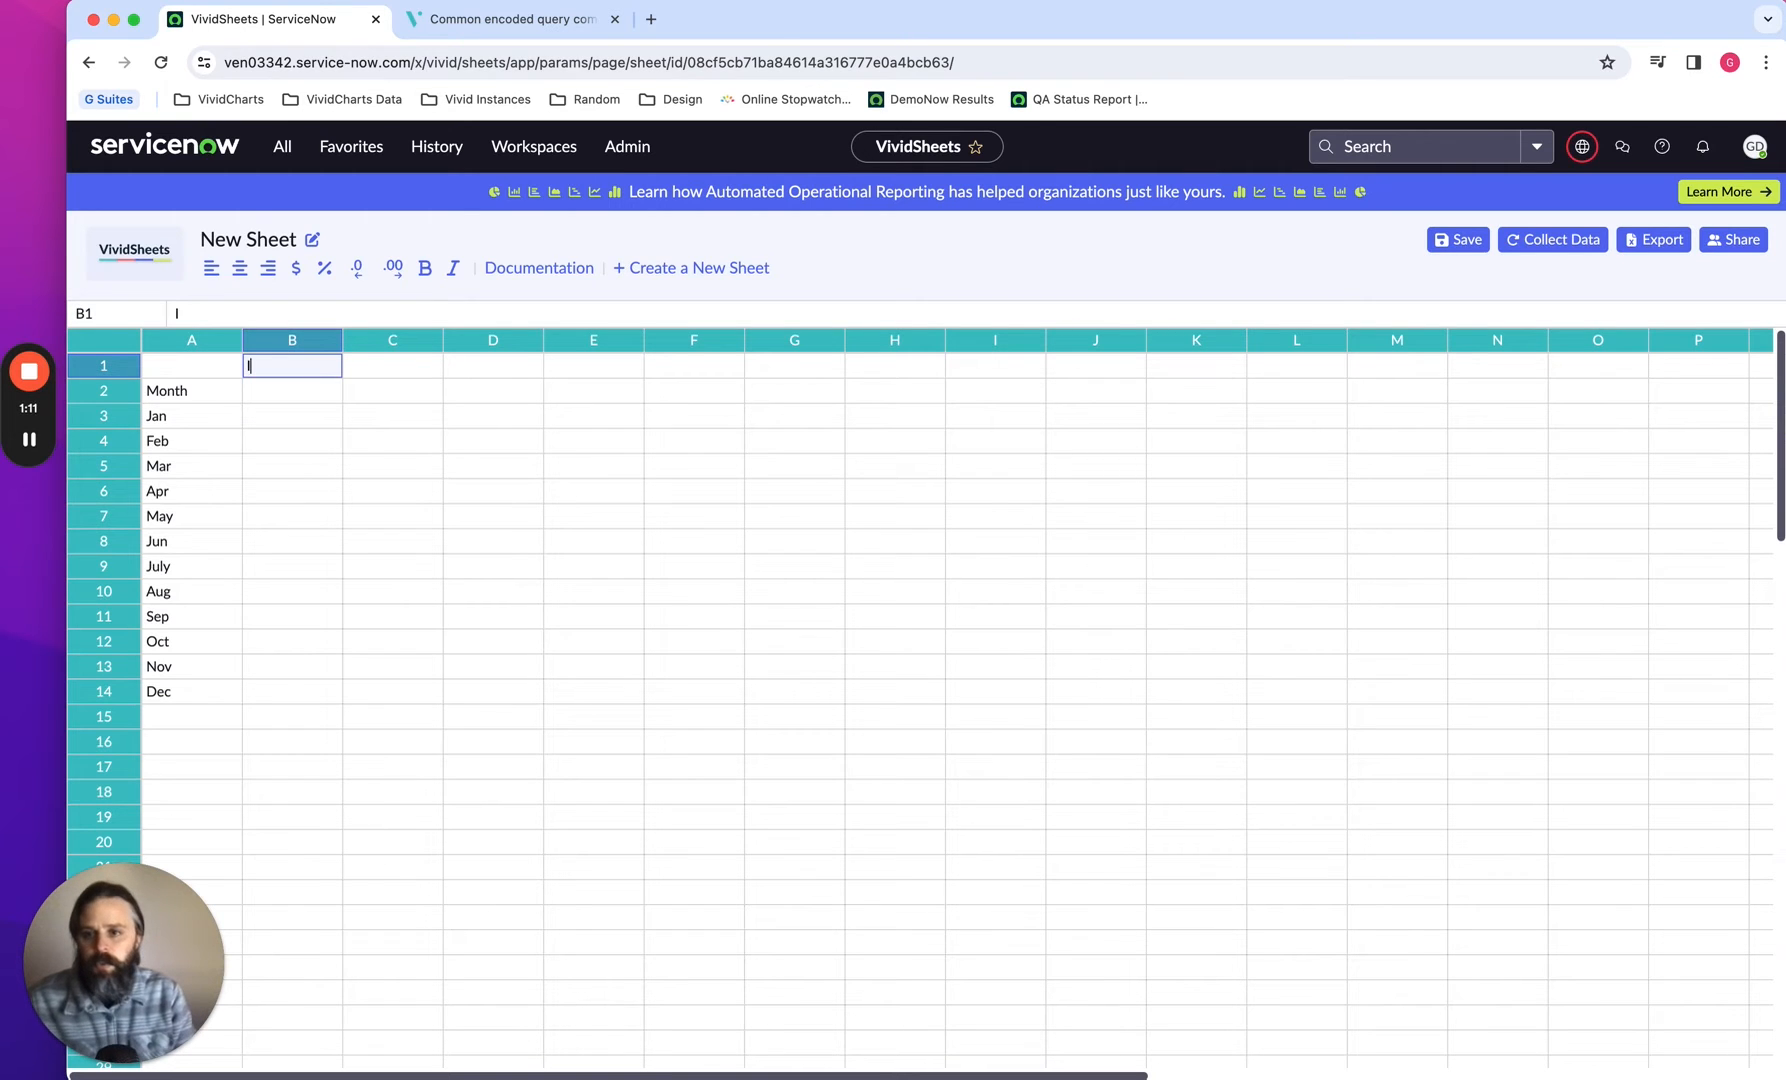
text(ncident)
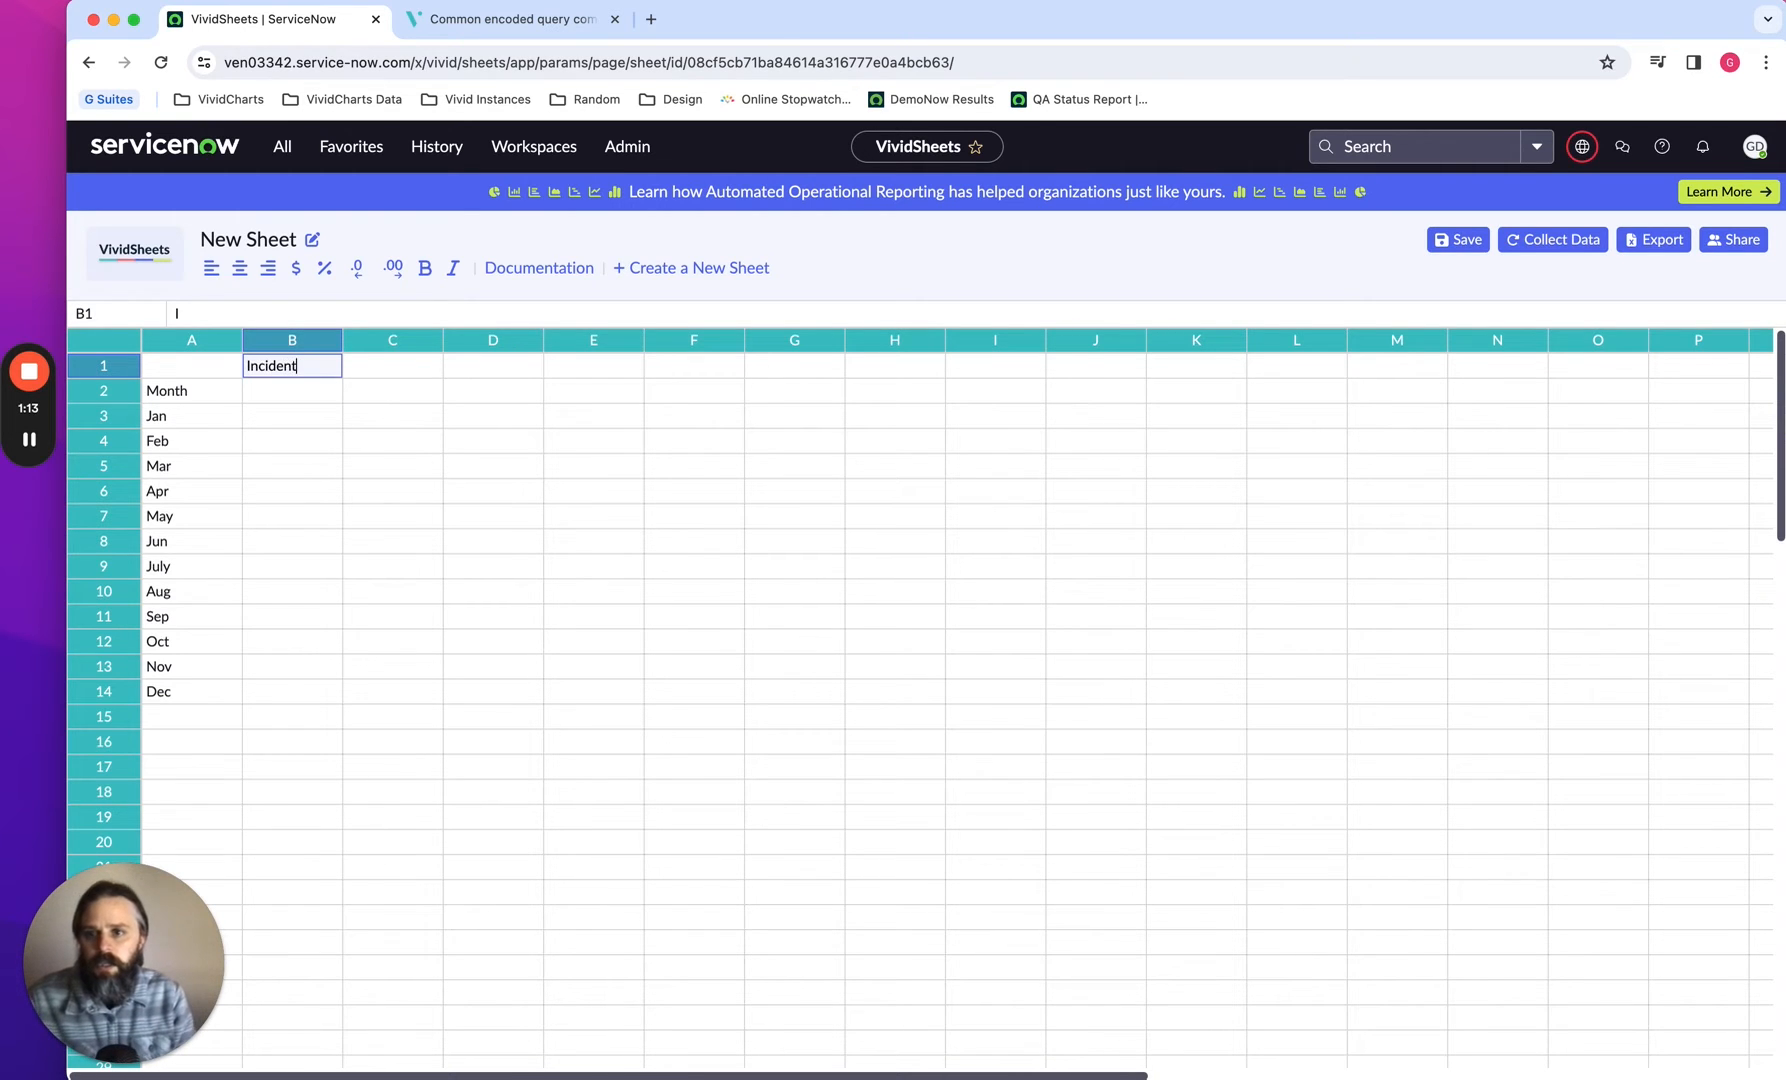
key(Return)
Add the column headers Problem in C1 and Change Request in D1
key(Up)
key(Right)
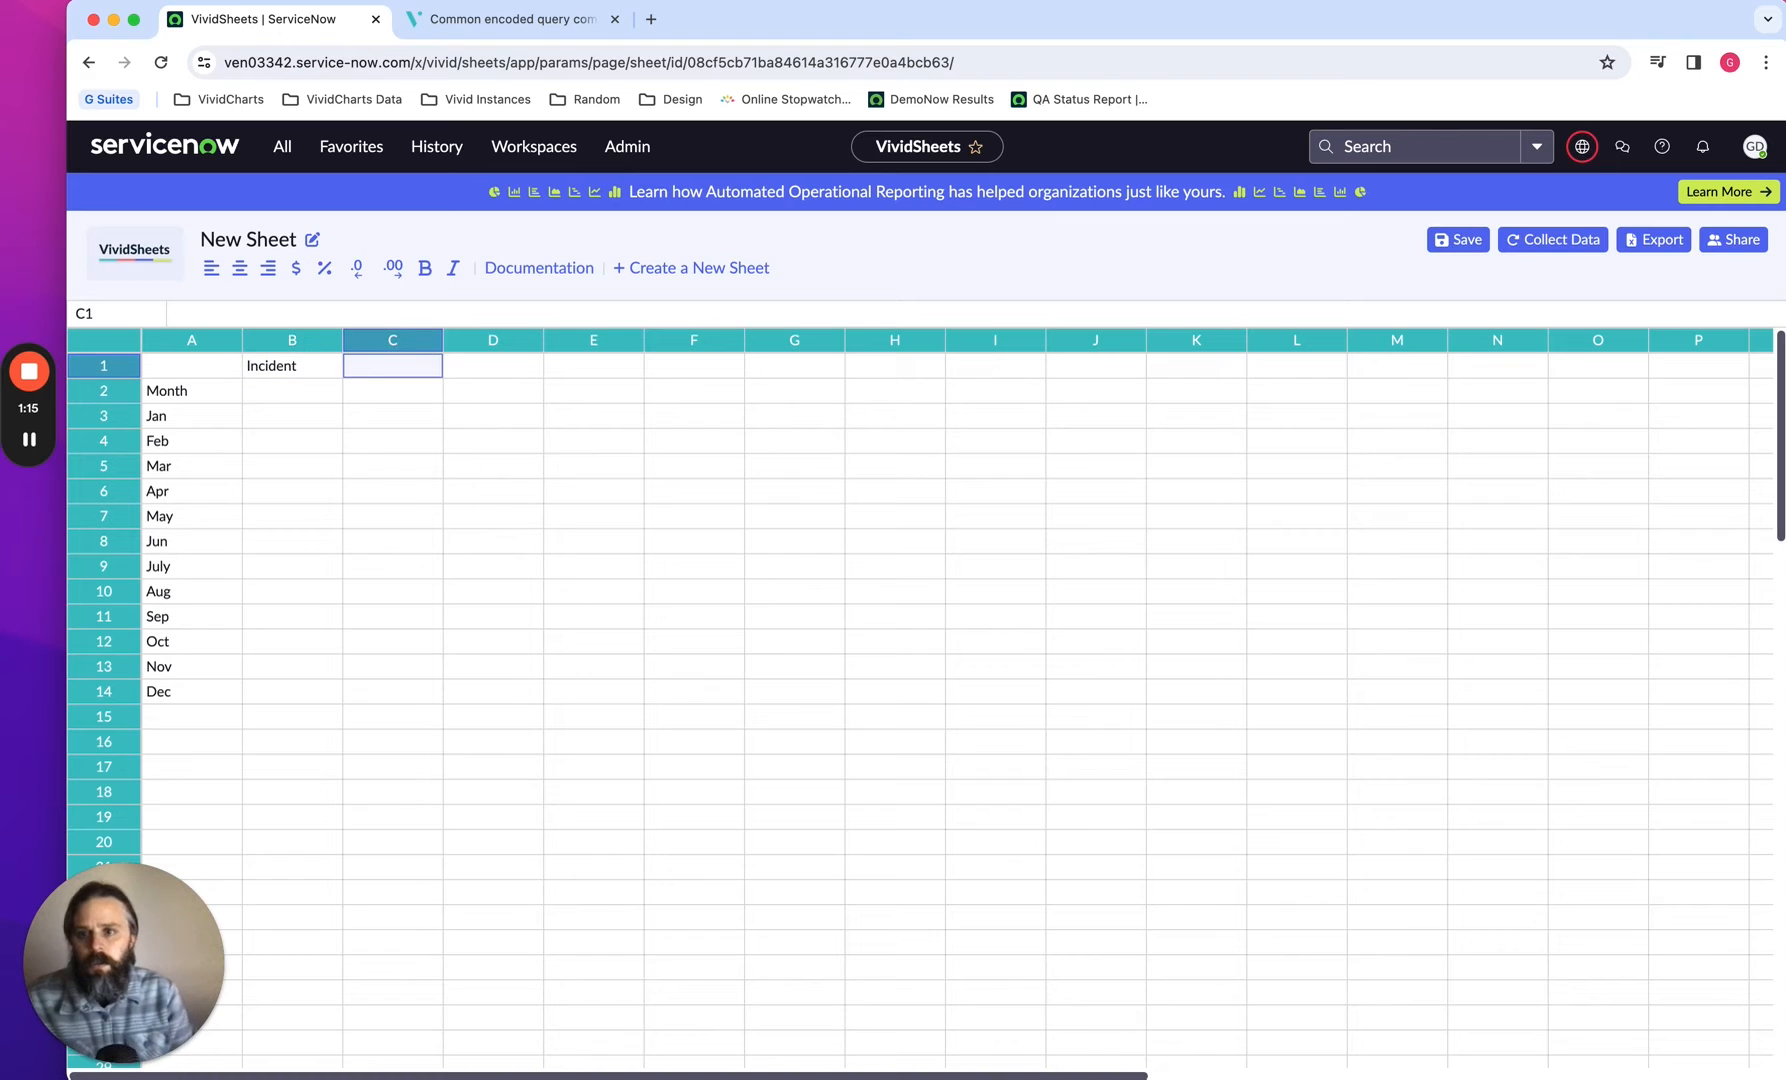
text(Probl)
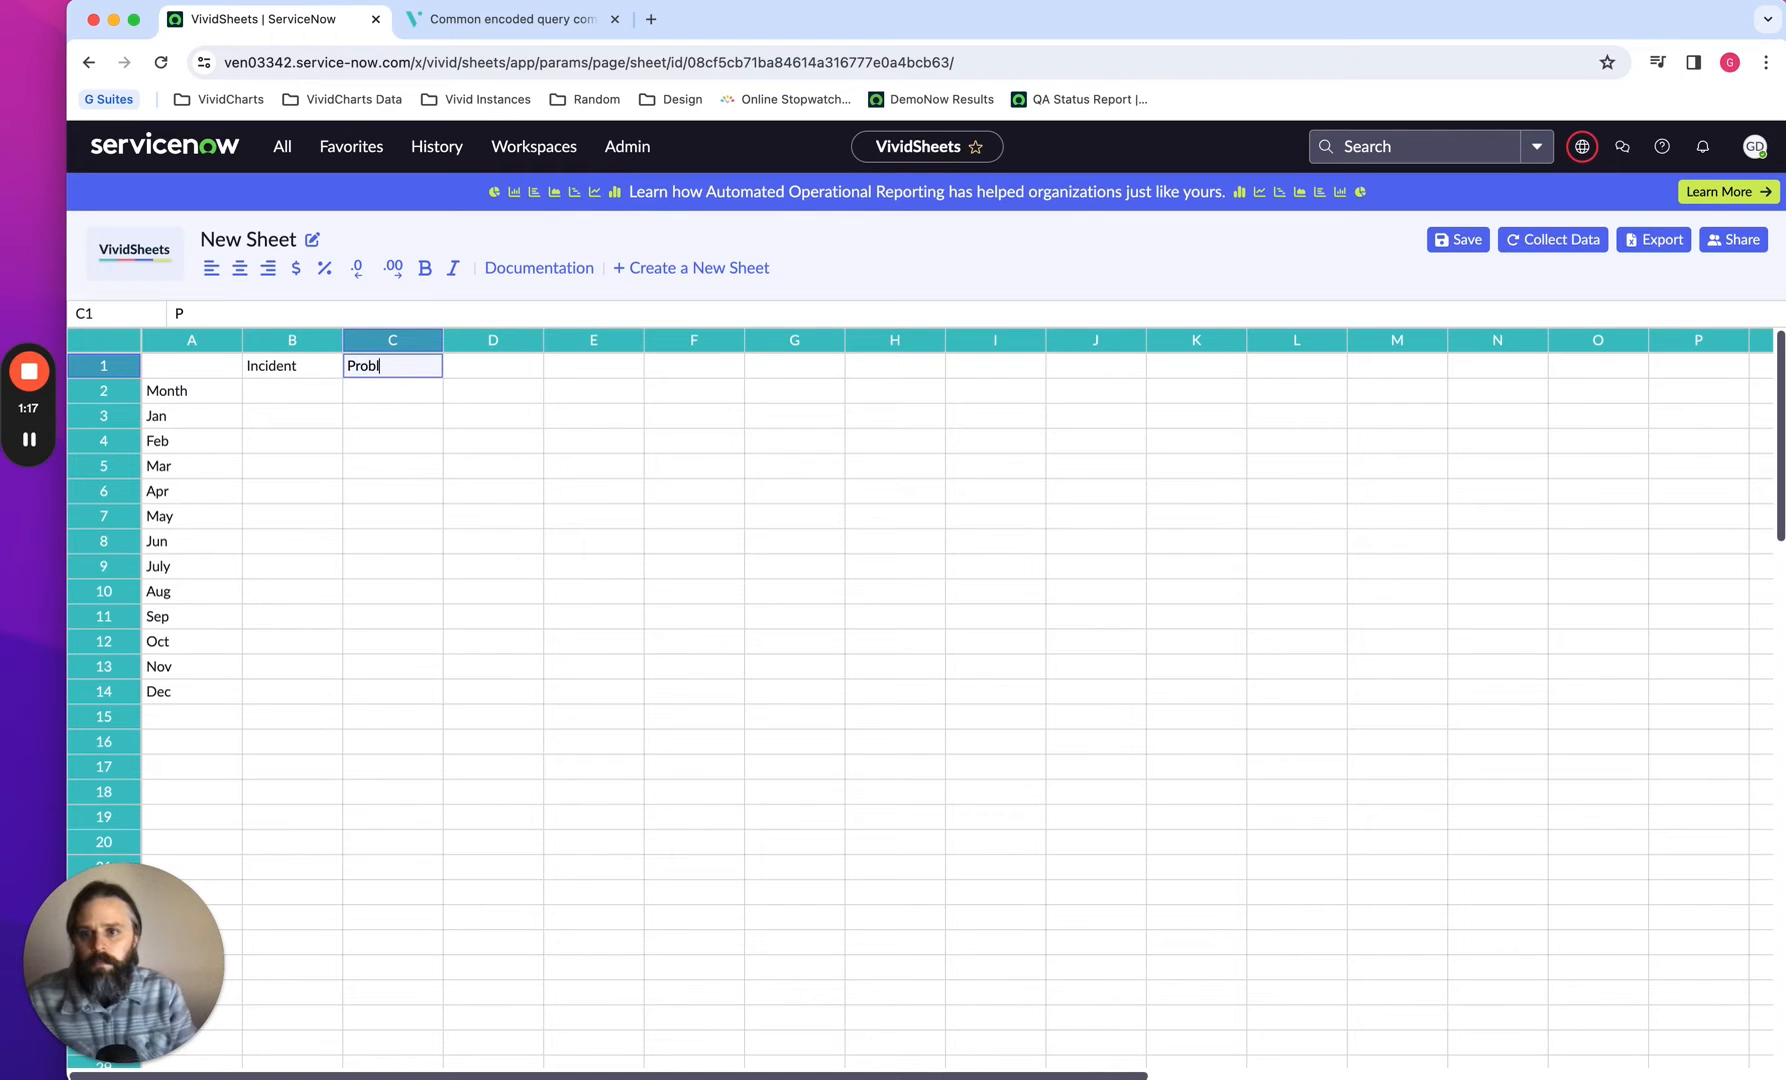
text(em)
key(Return)
key(Up)
key(Right)
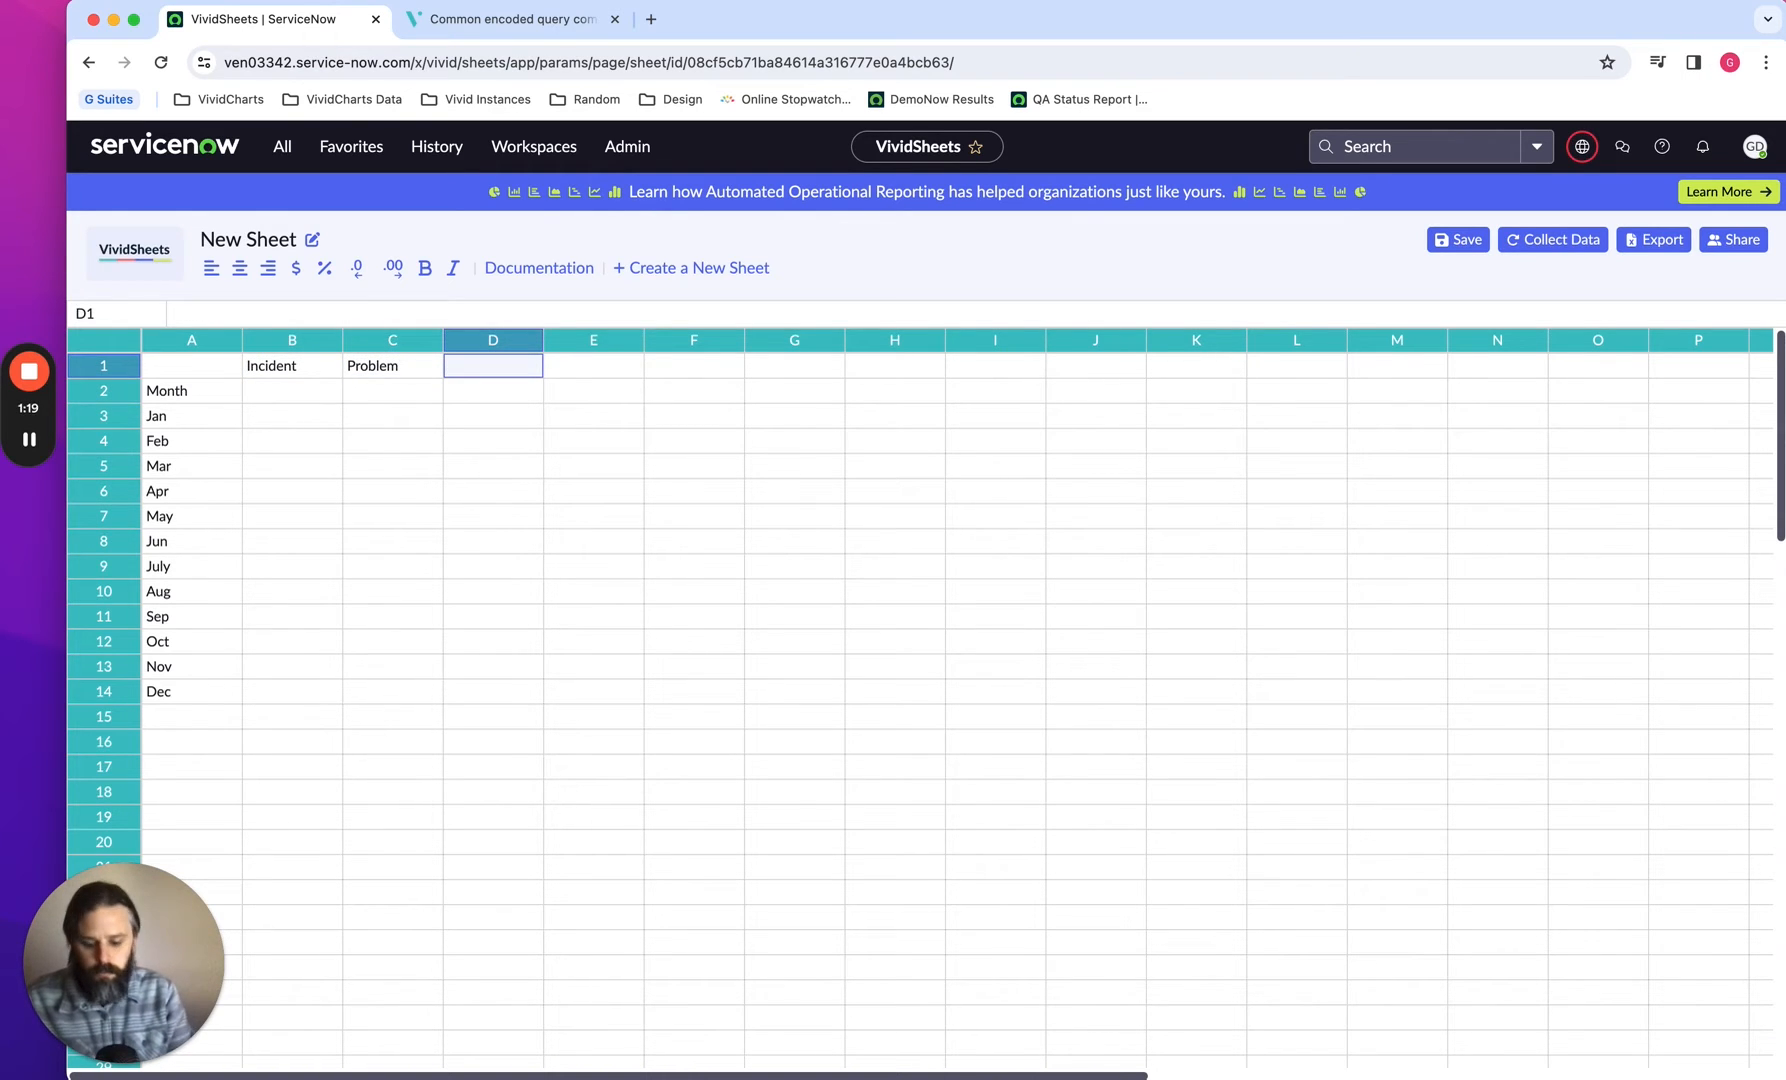
text(Chang)
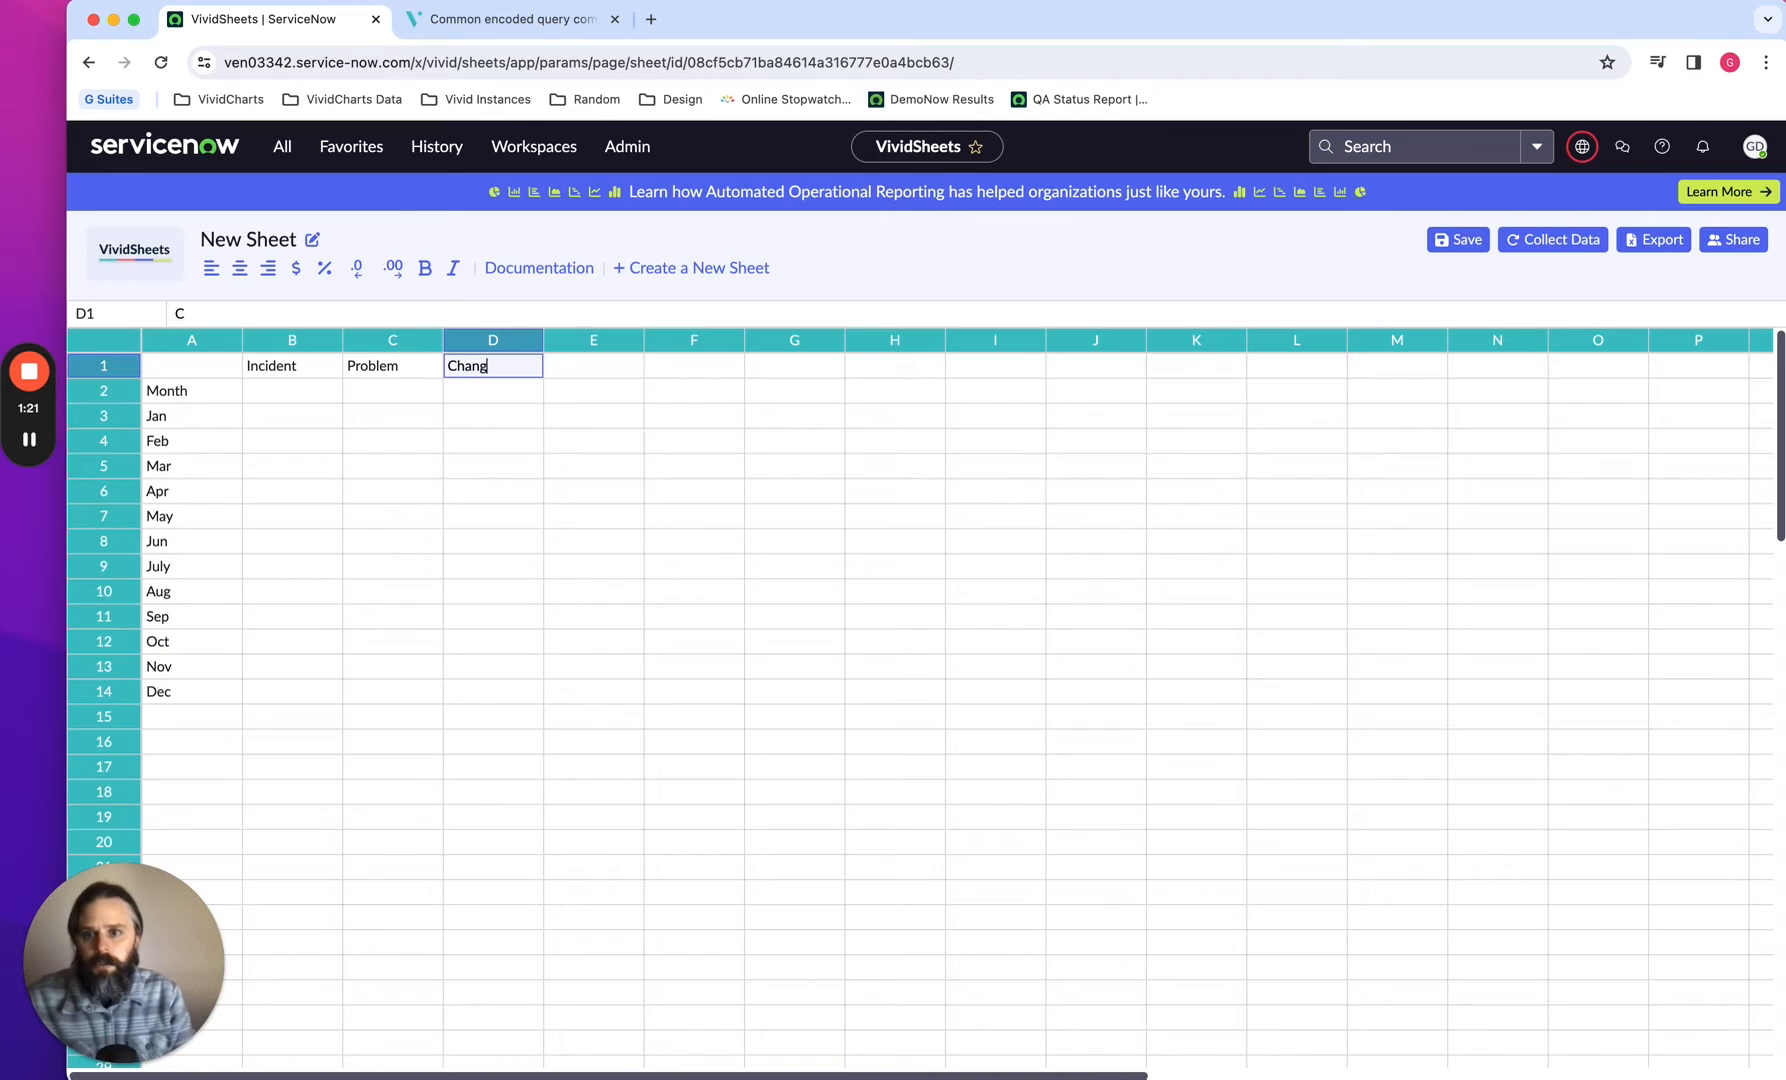
text(e Reques)
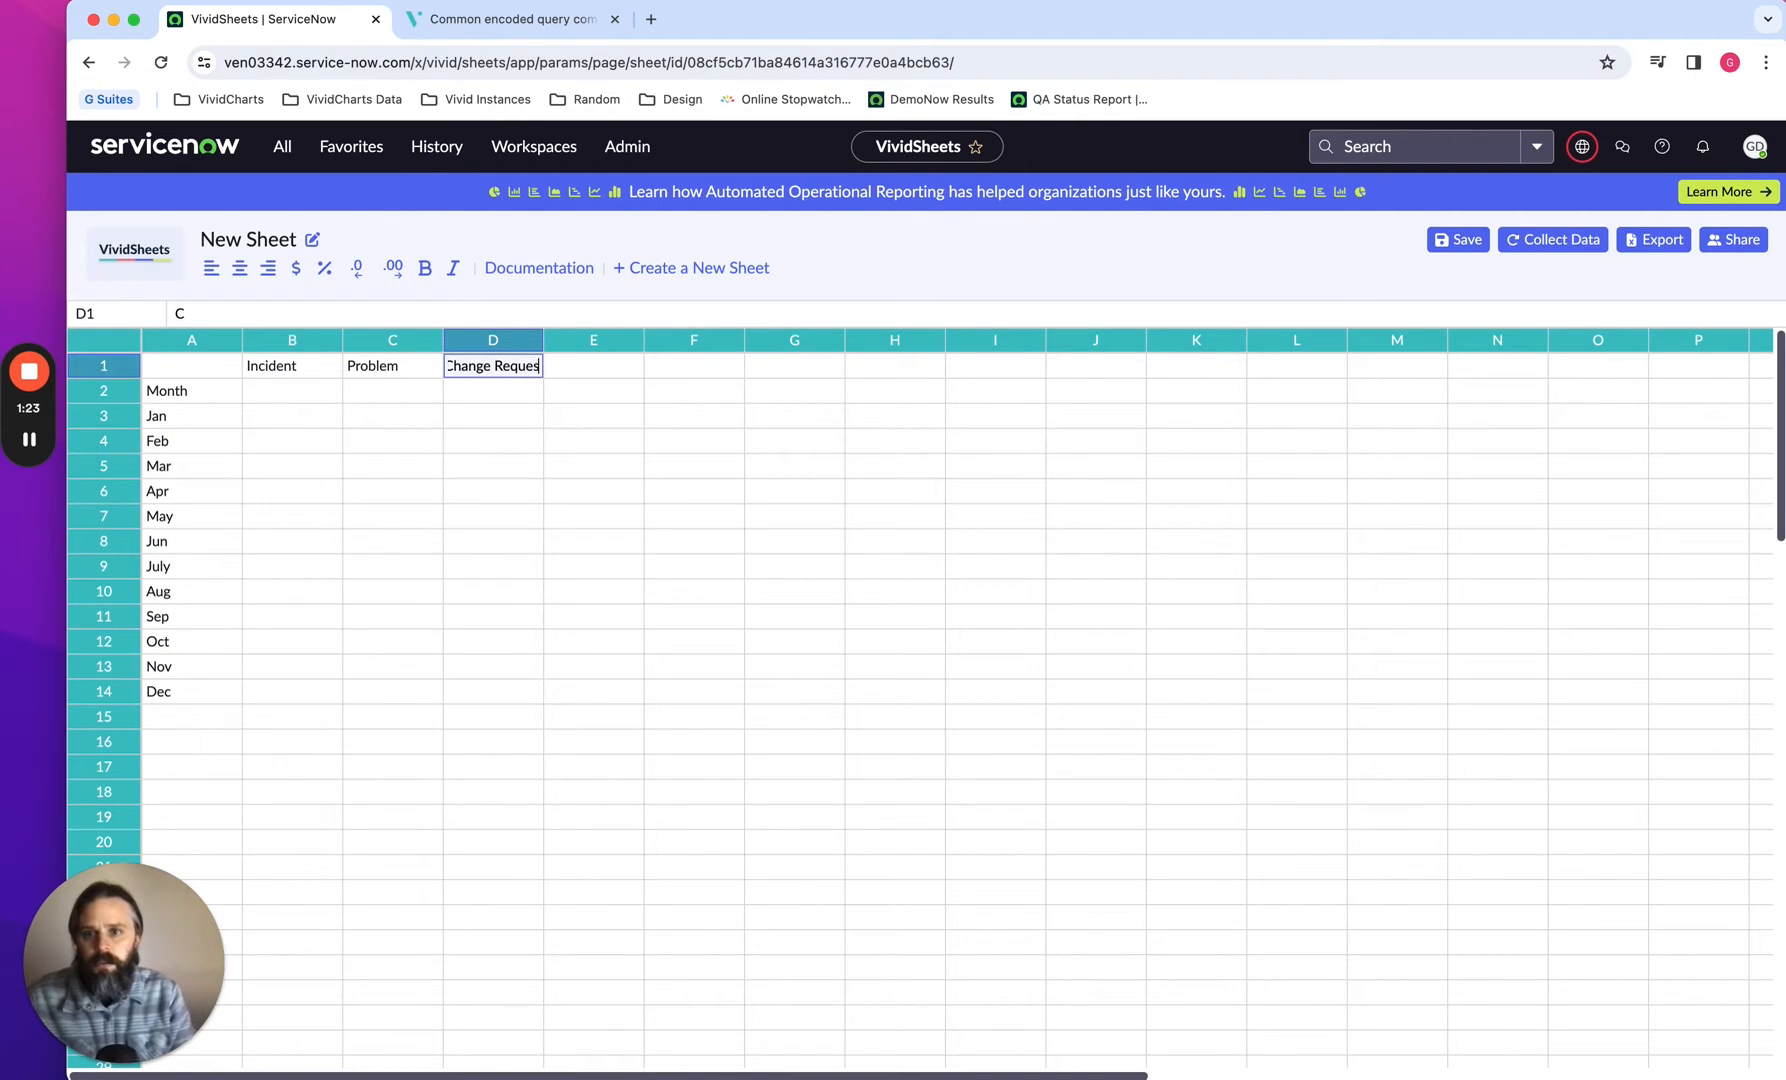
text(t)
key(Return)
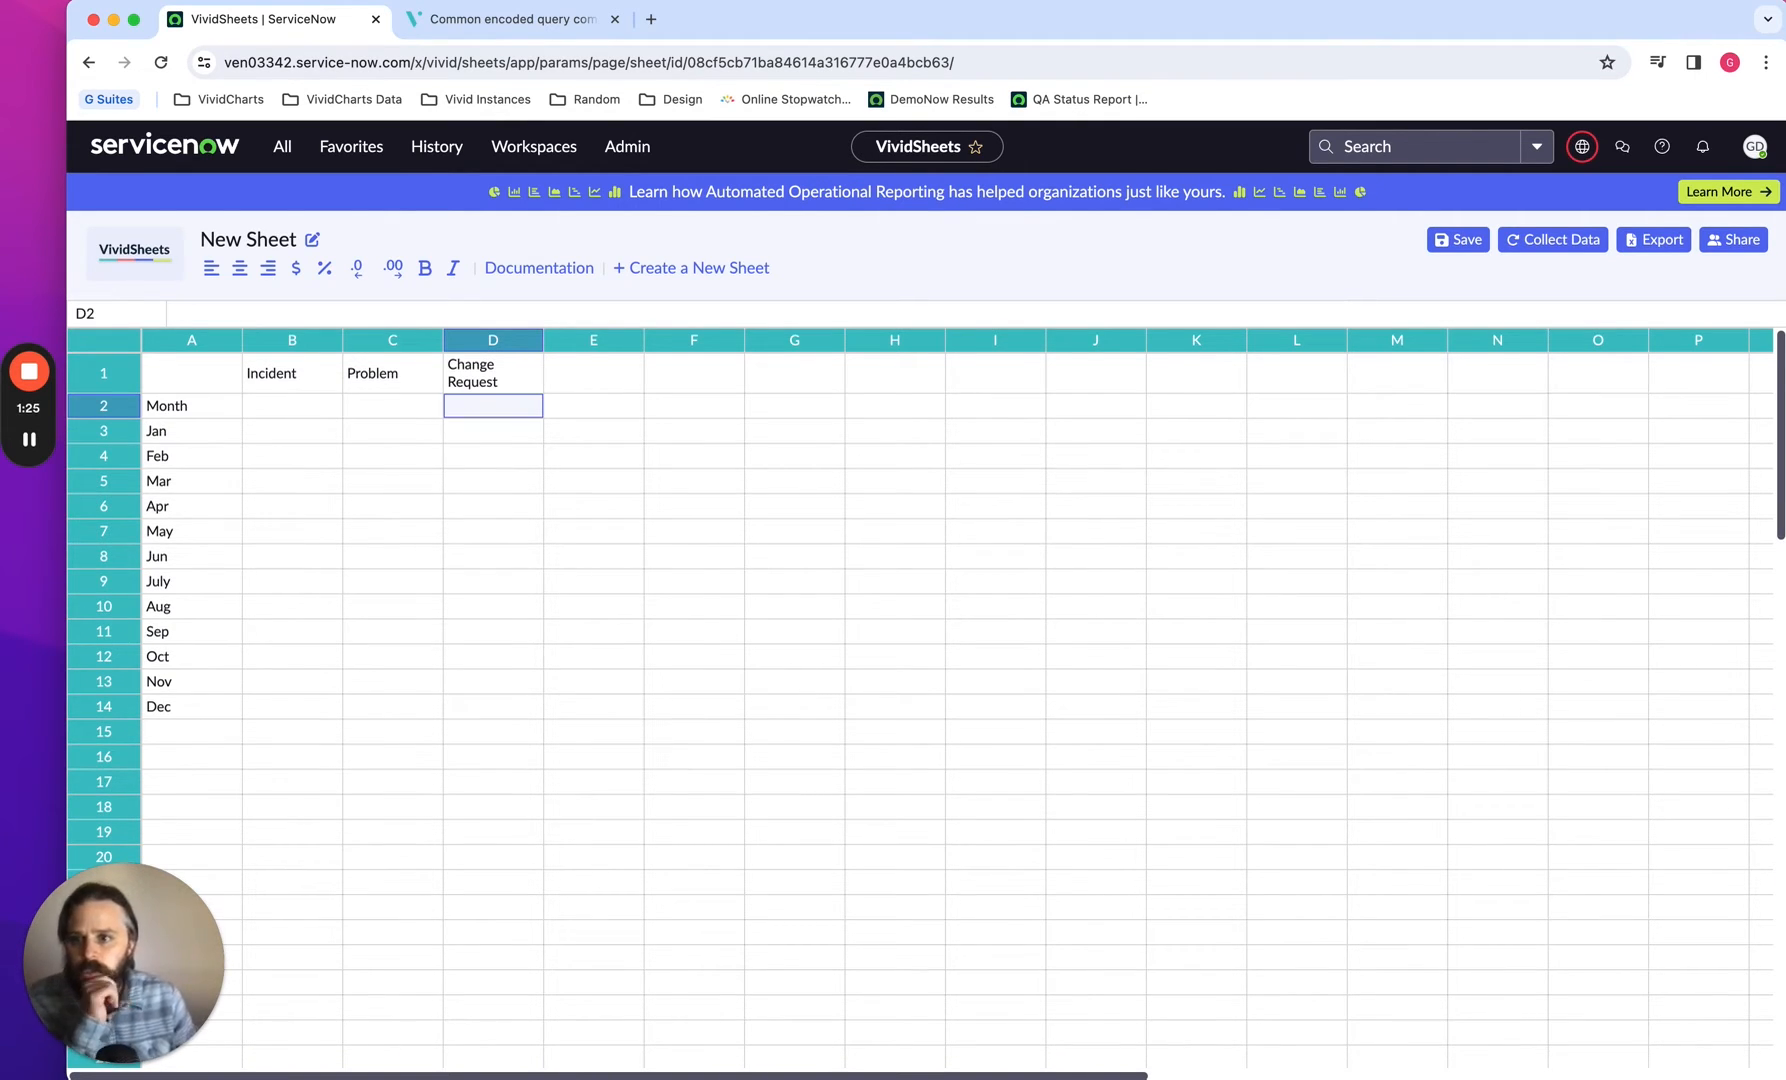
Enter the label Tables in cell F1, leaving column E empty as a gap
key(Right)
key(Right)
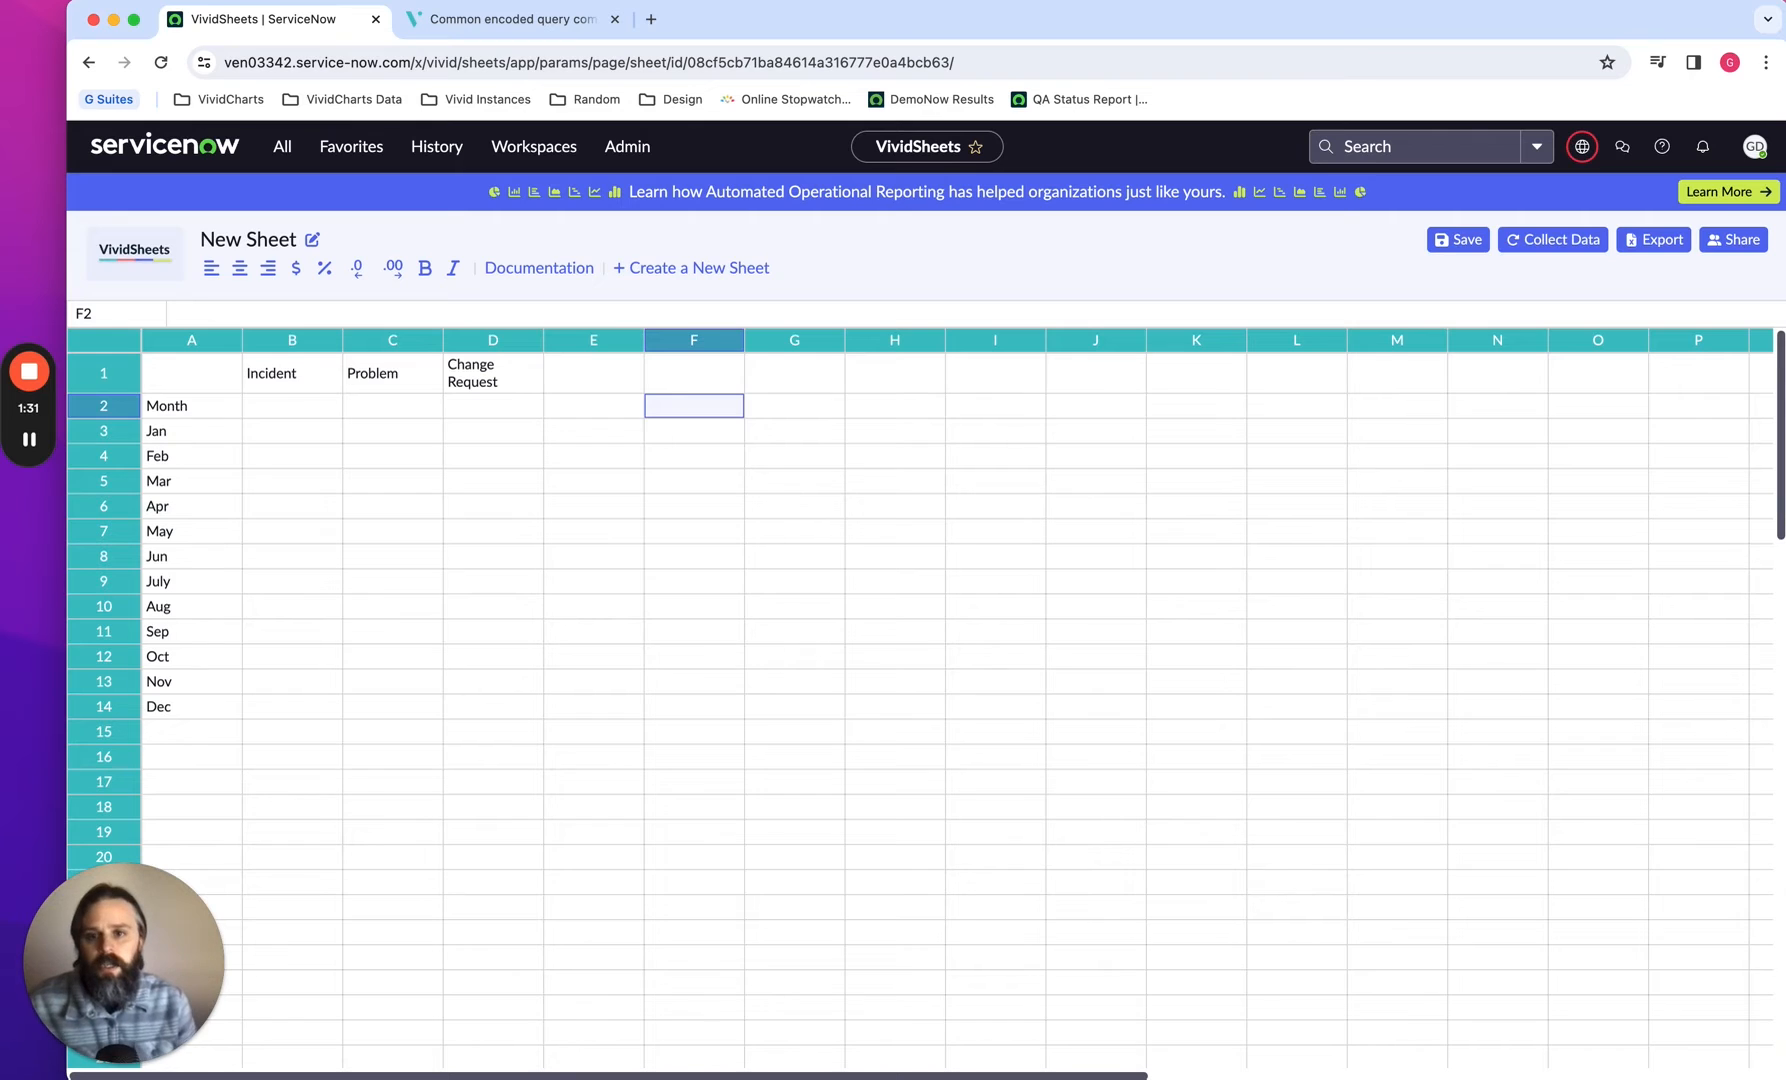
click(694, 373)
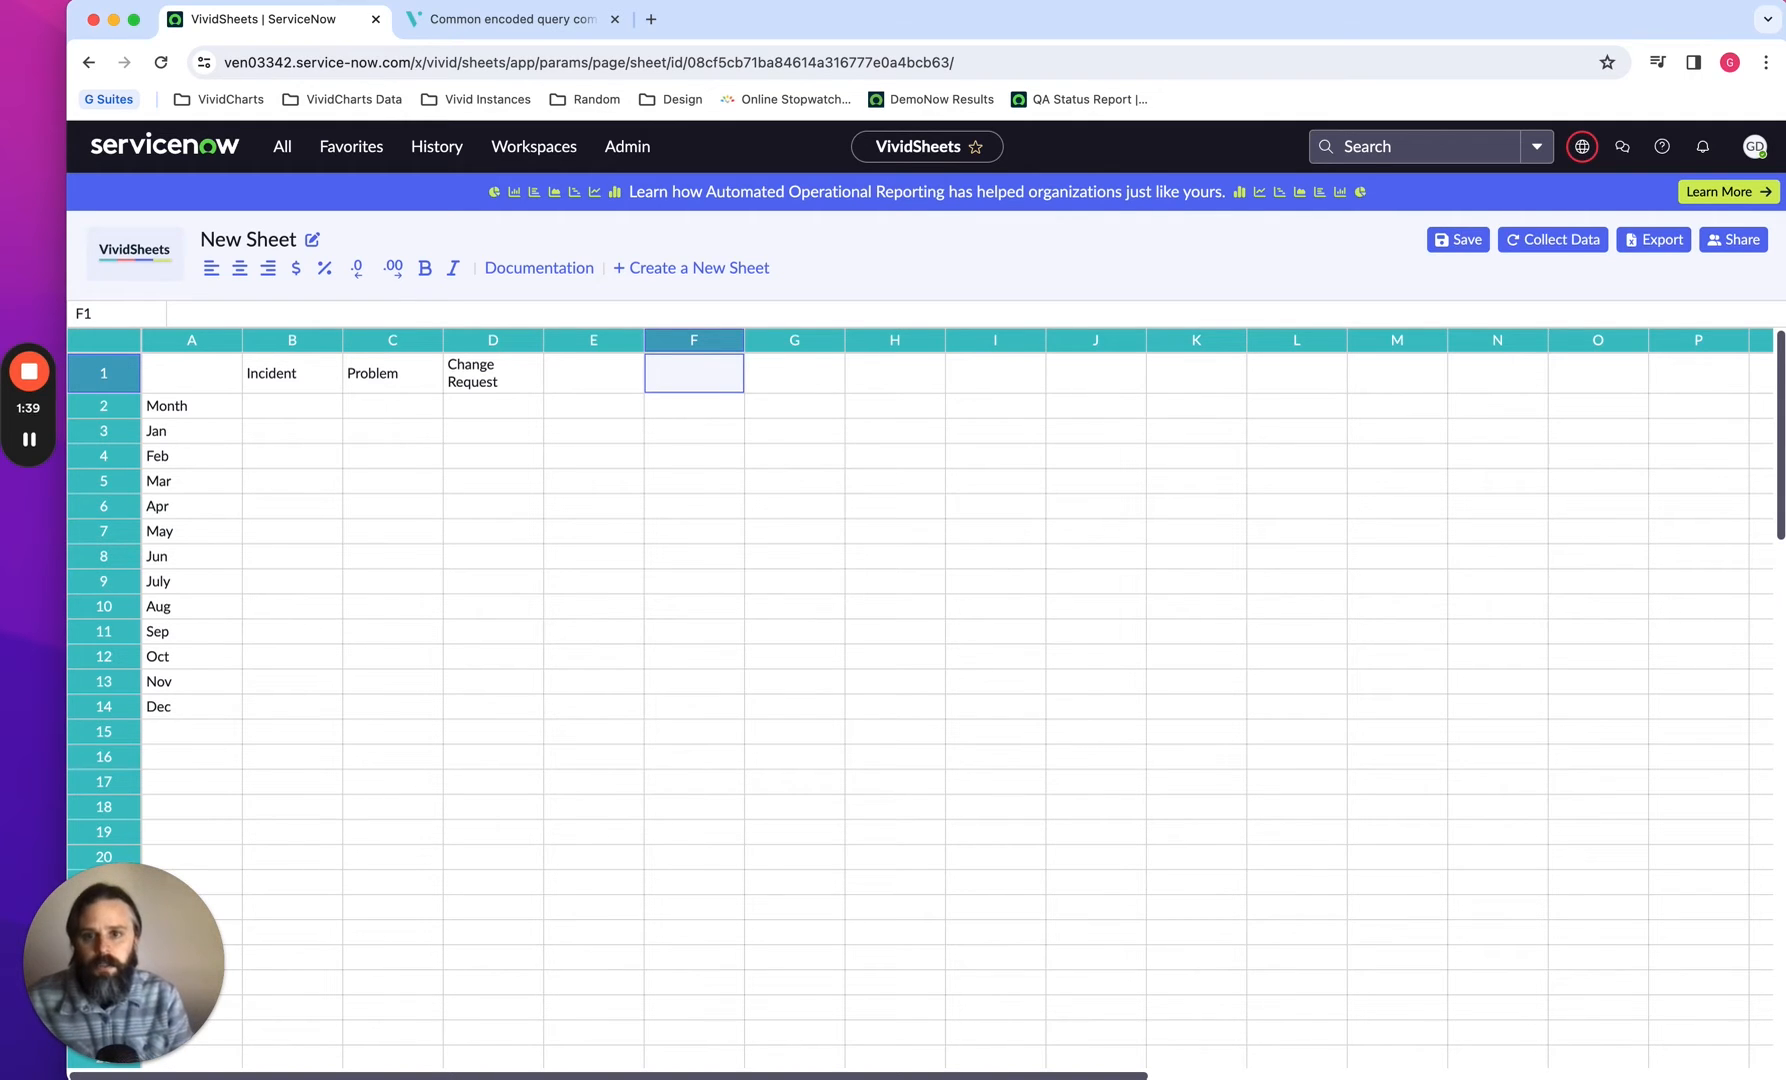
text(Tables)
key(Return)
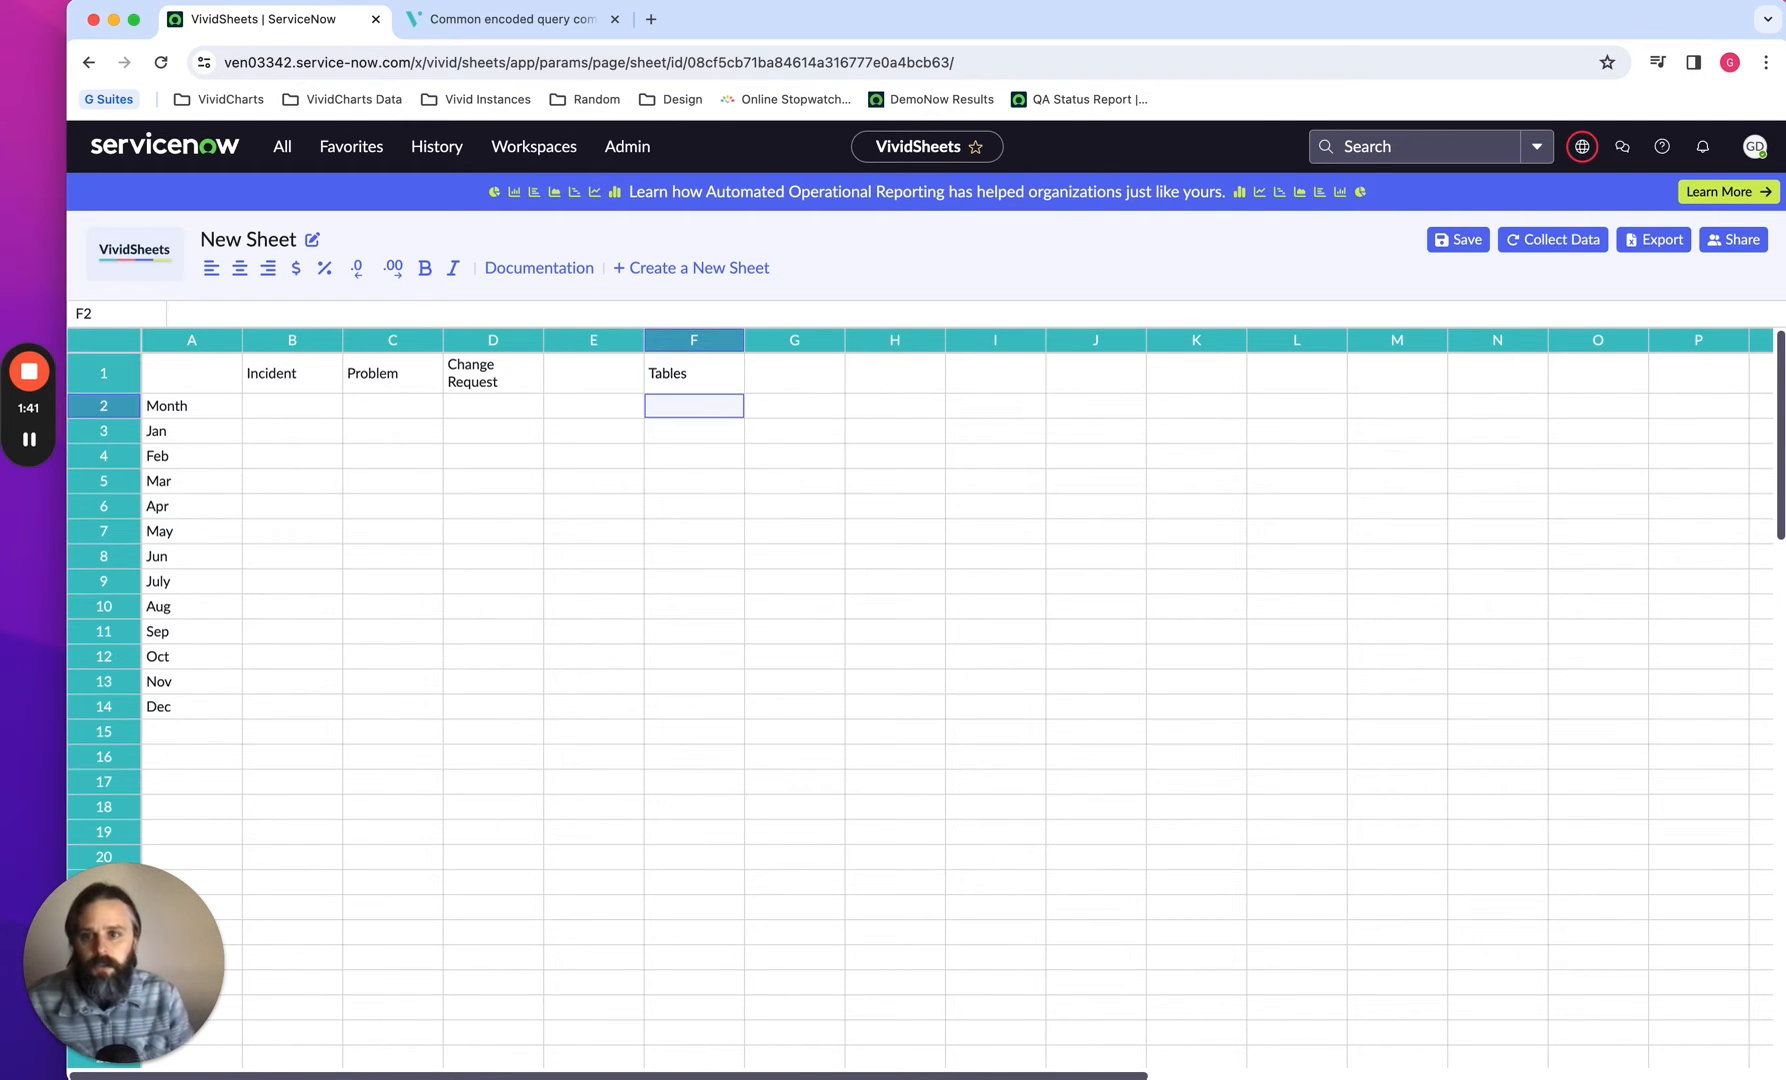
List the table names incident, problem and change_request across cells F2, G2 and H2
text(incide)
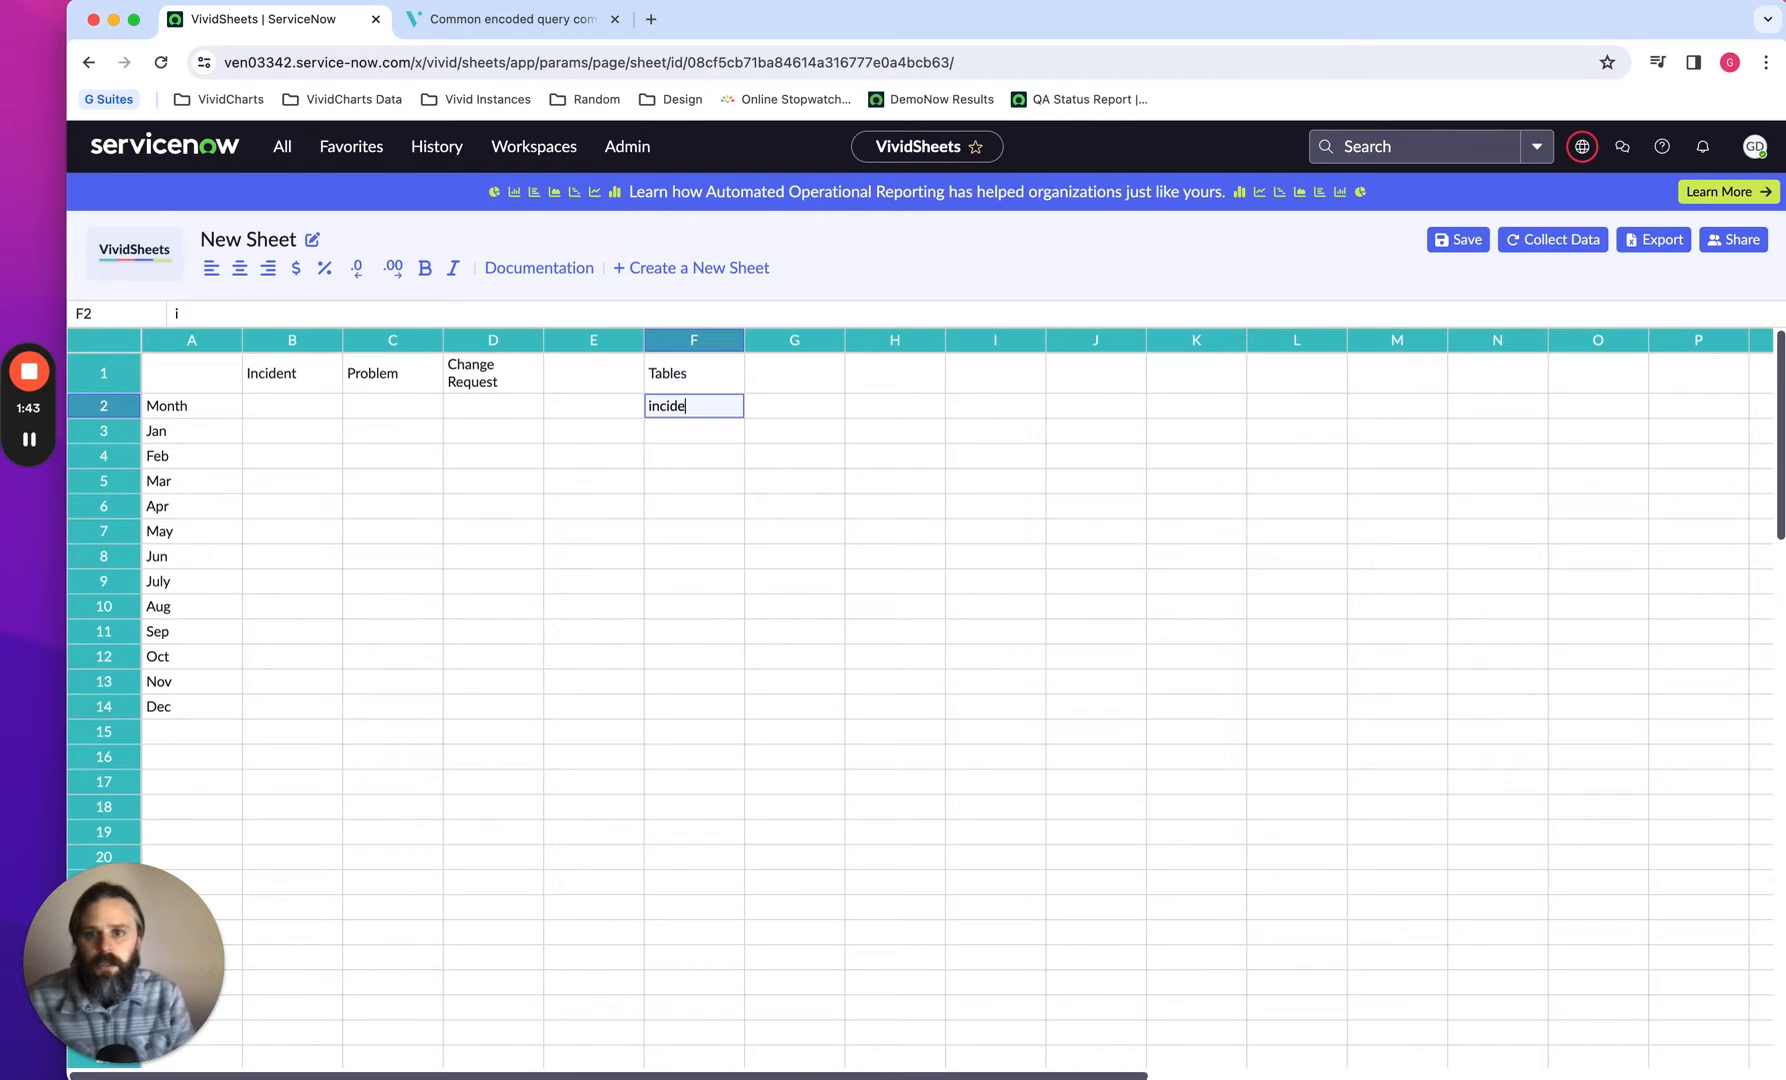
text(nt)
key(Return)
key(Up)
key(Right)
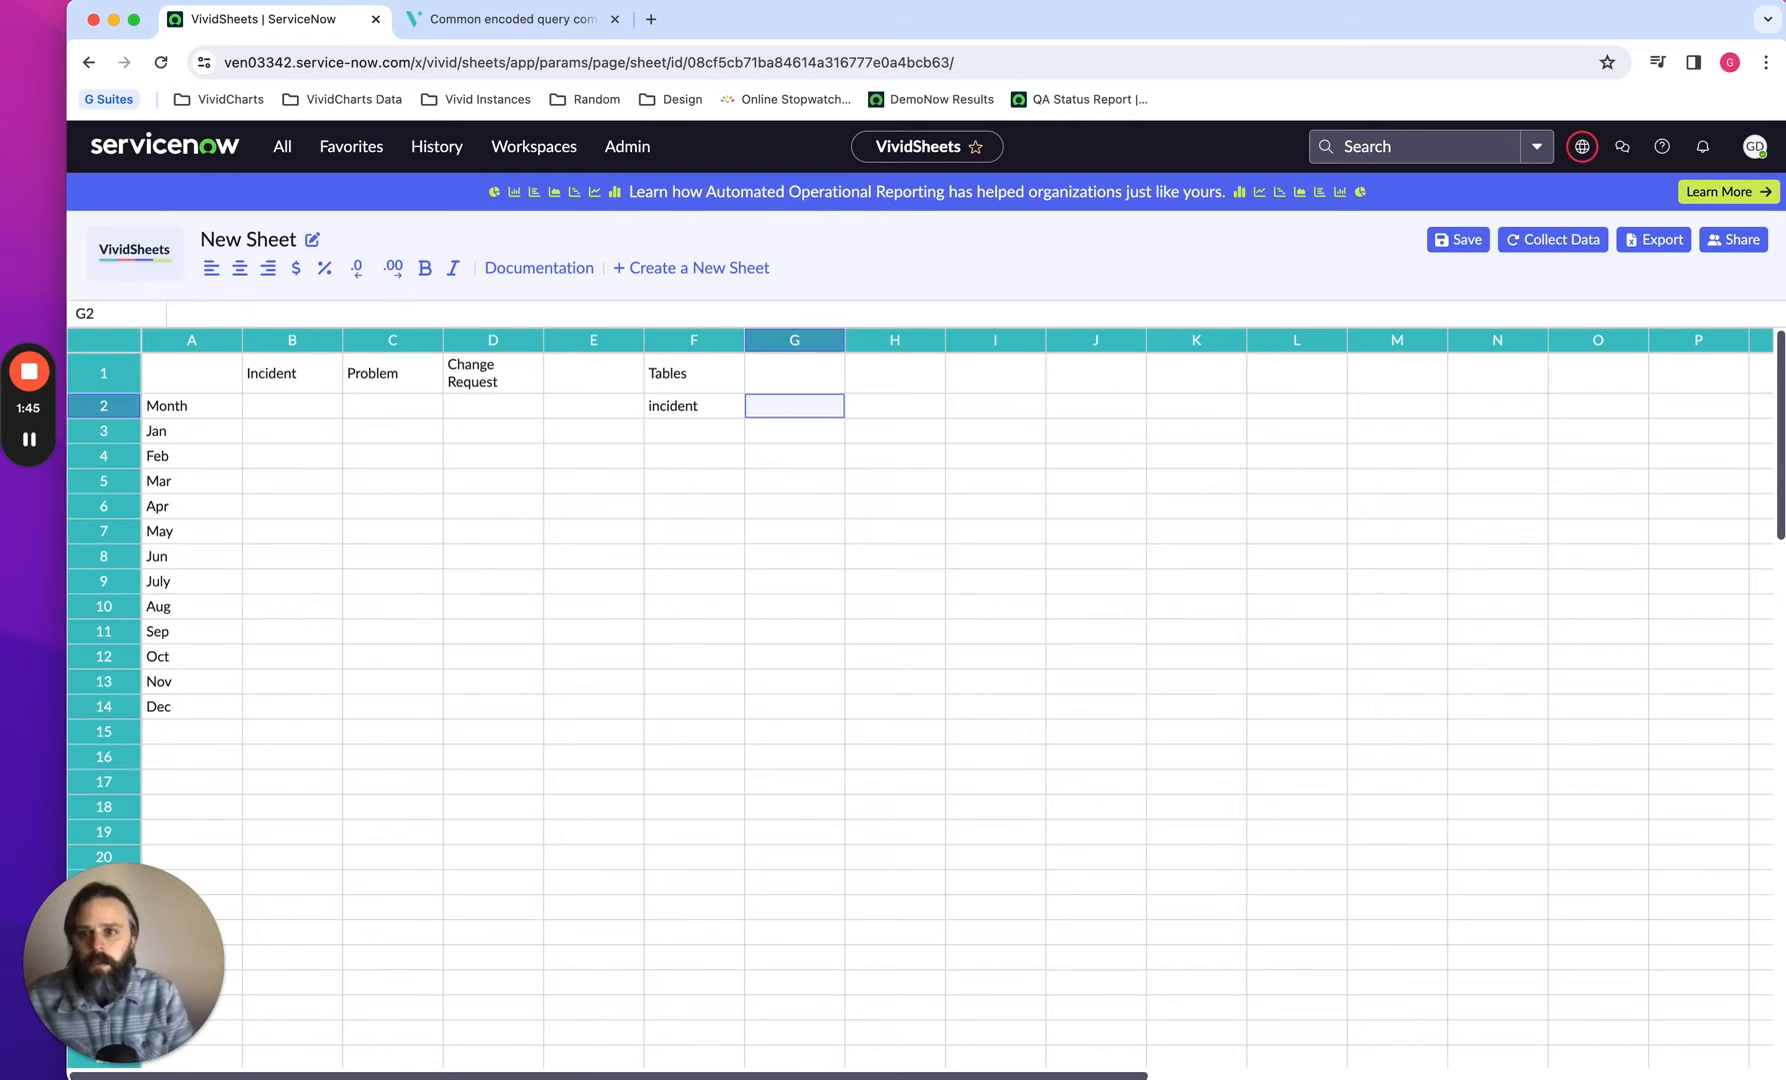
text(problem)
key(Return)
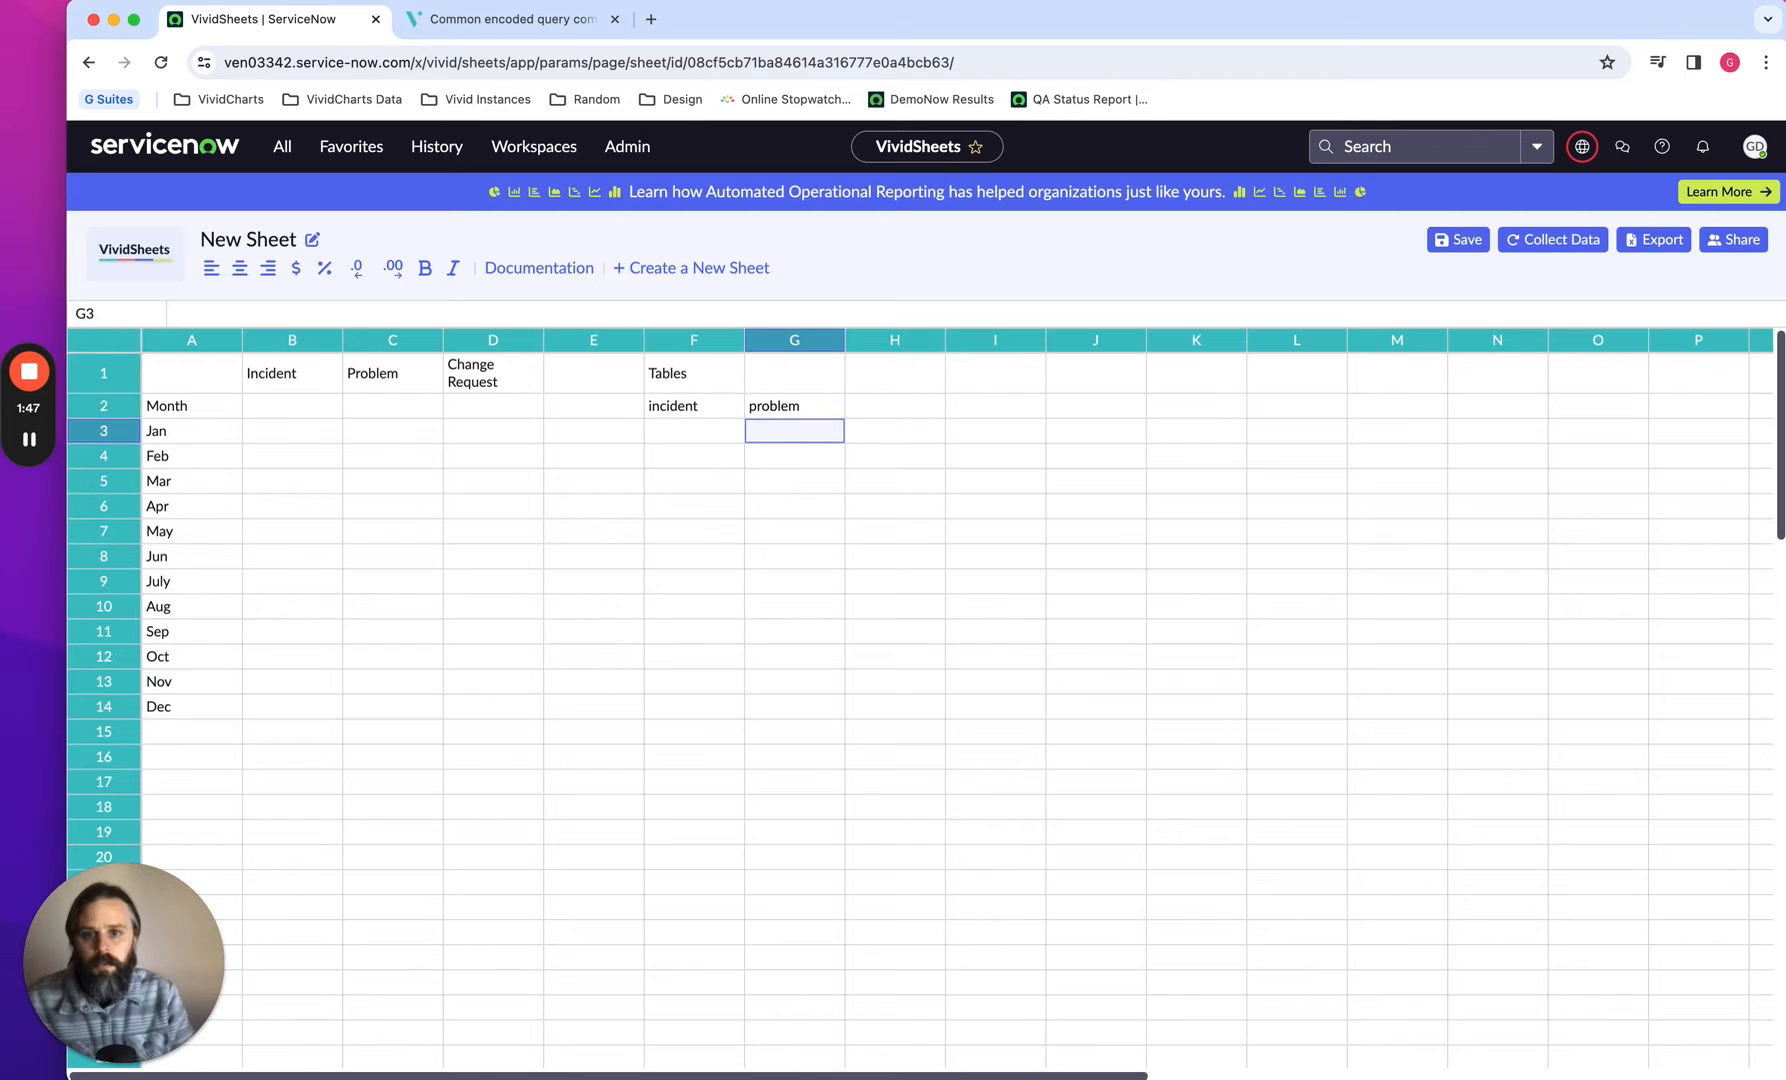
key(Up)
key(Right)
text(change)
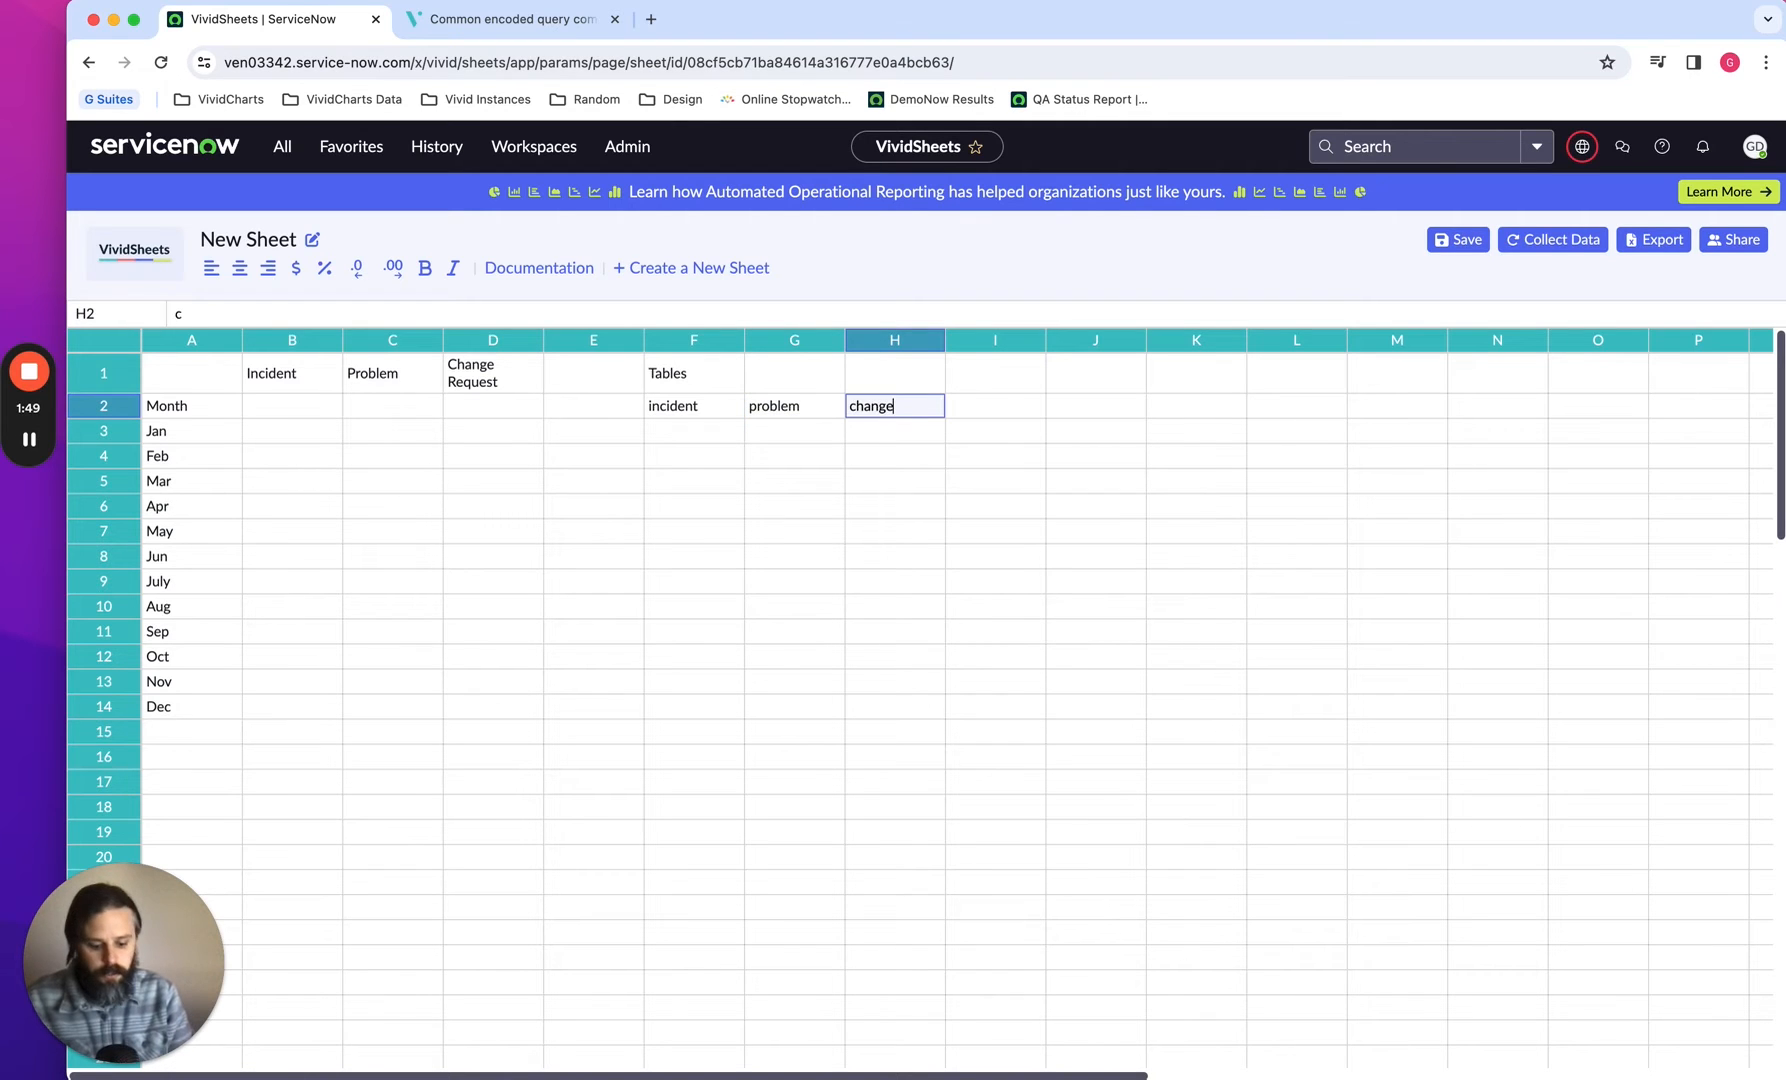
text(_request)
key(Return)
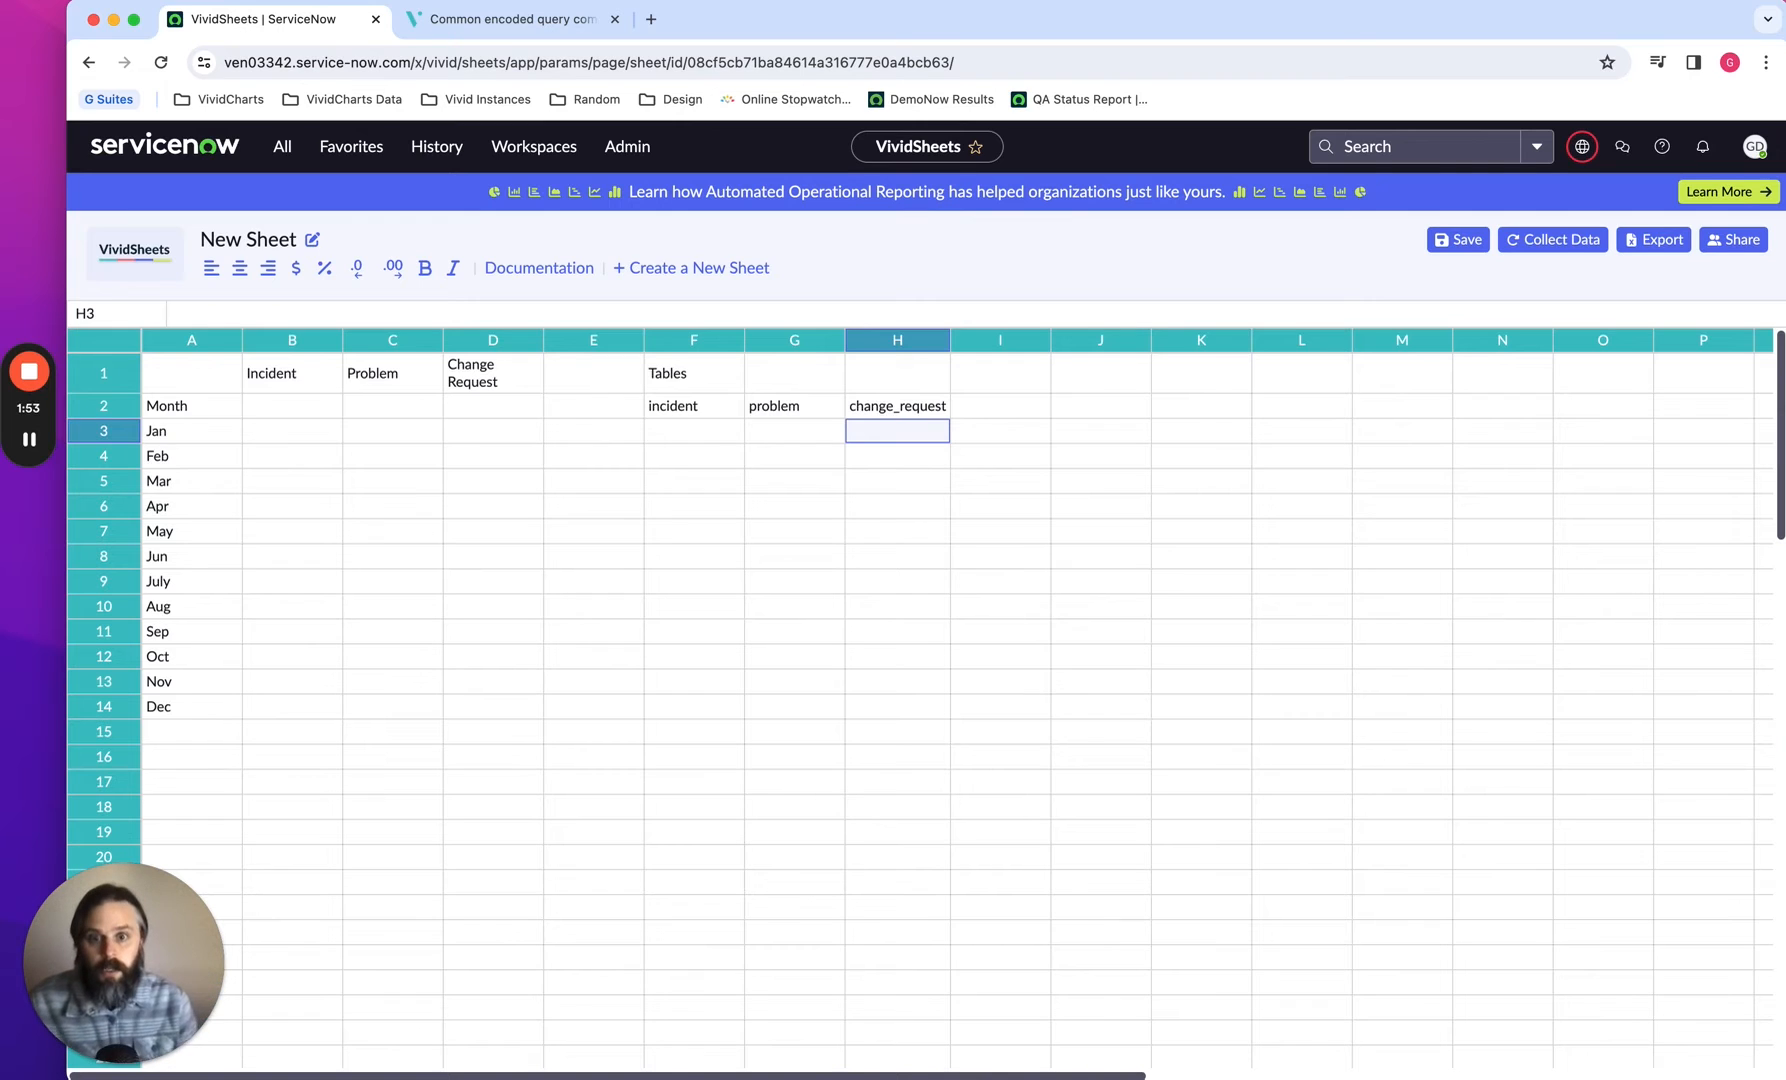
Enter the label year in cell F4 and the date prefix 2024- in F5
key(Down)
key(Left)
key(Left)
text(year)
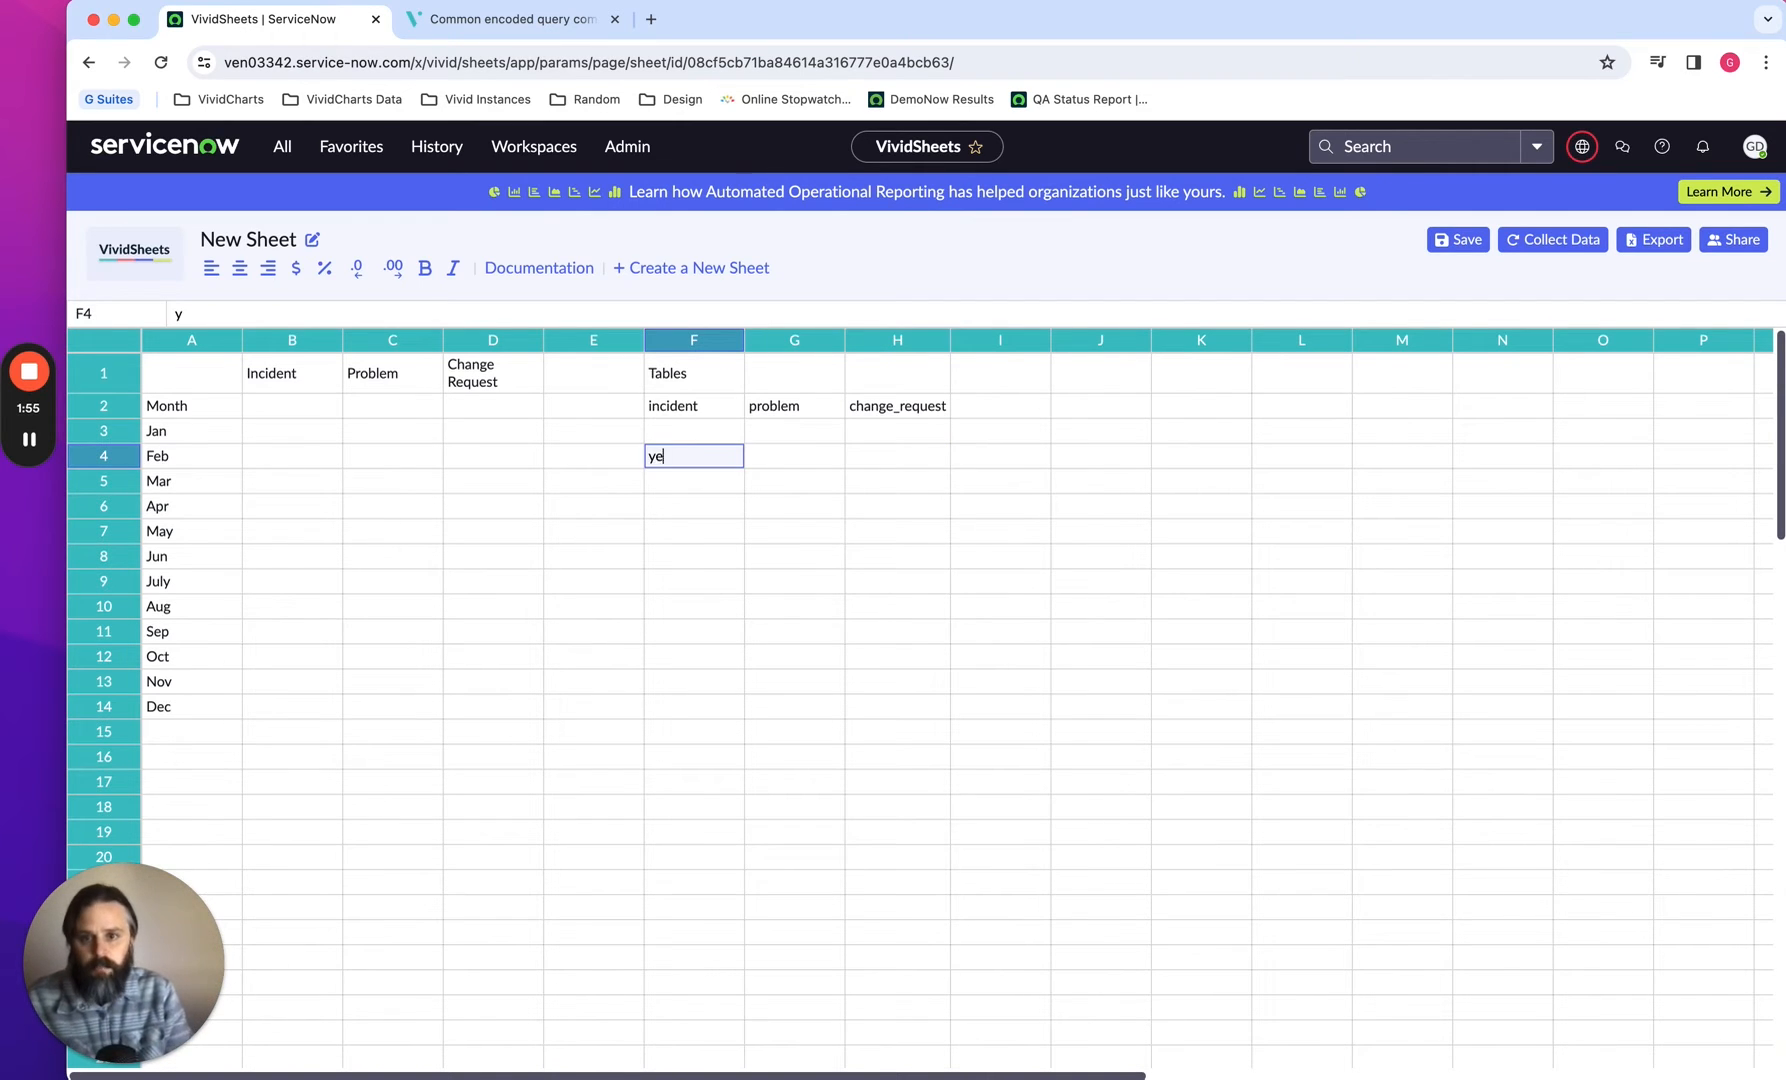
key(Return)
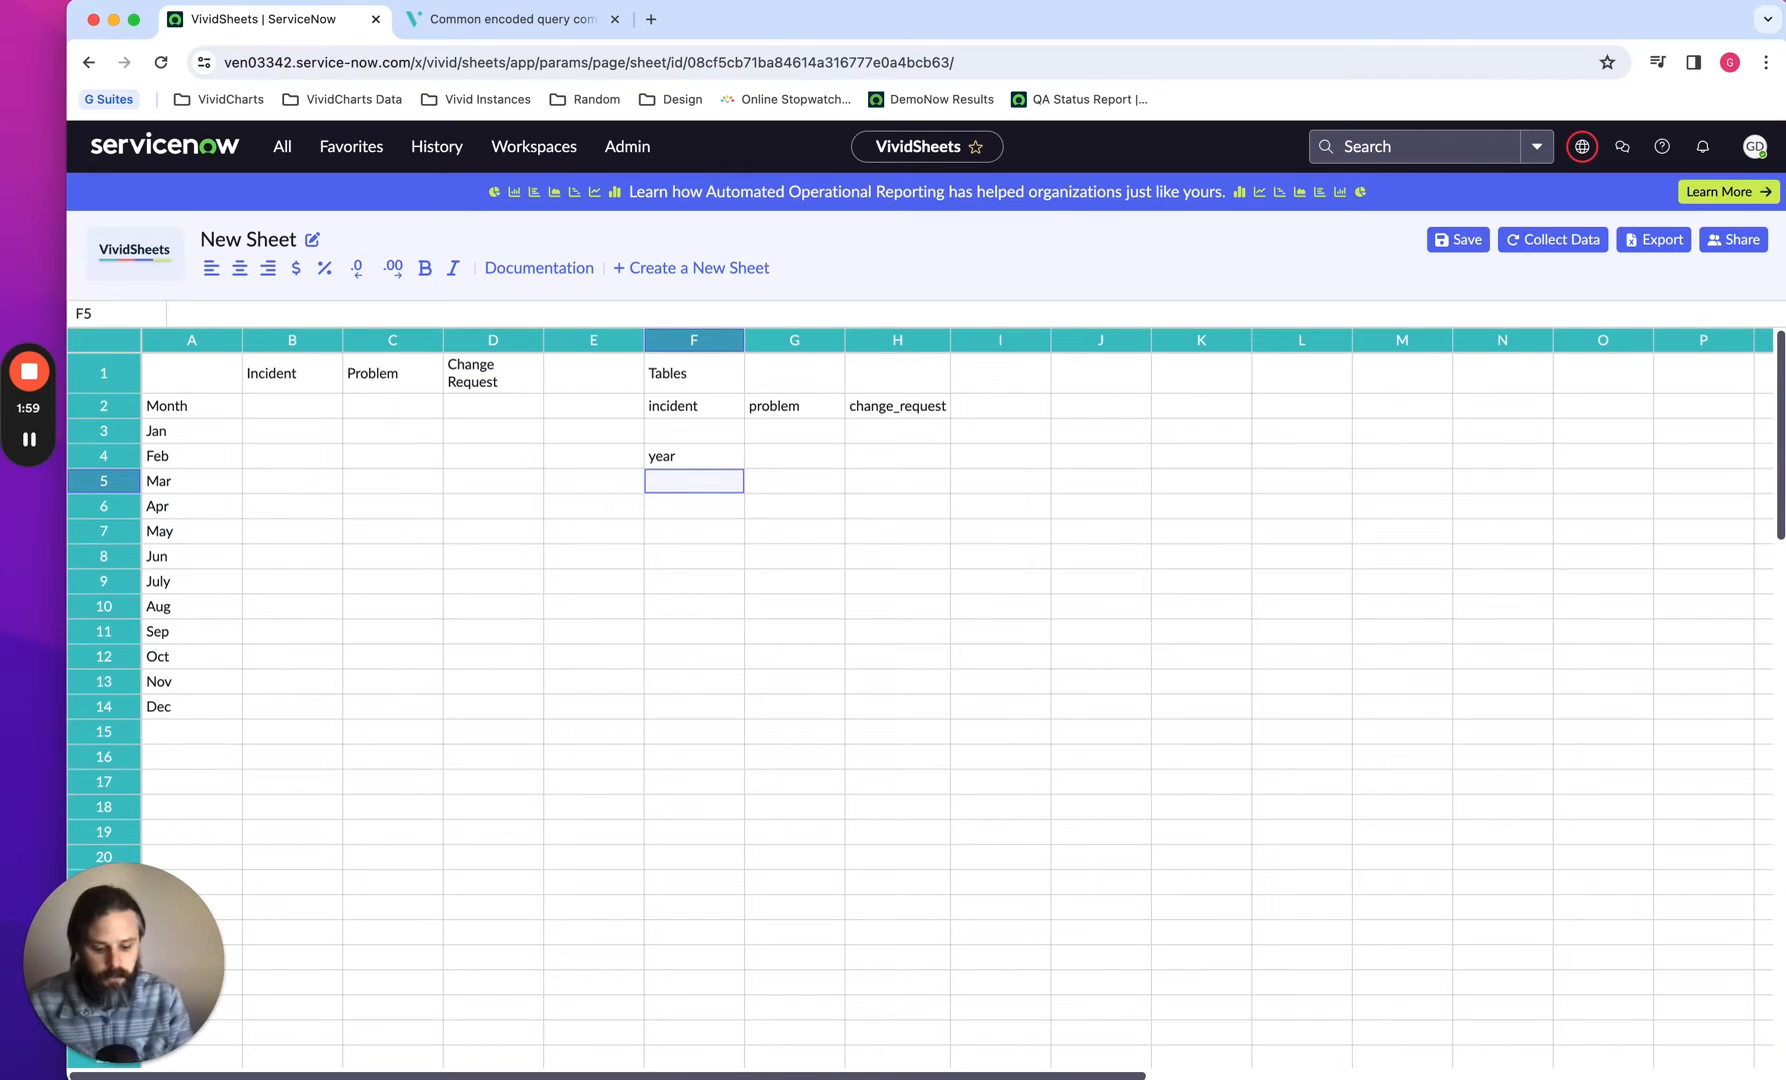
text(20)
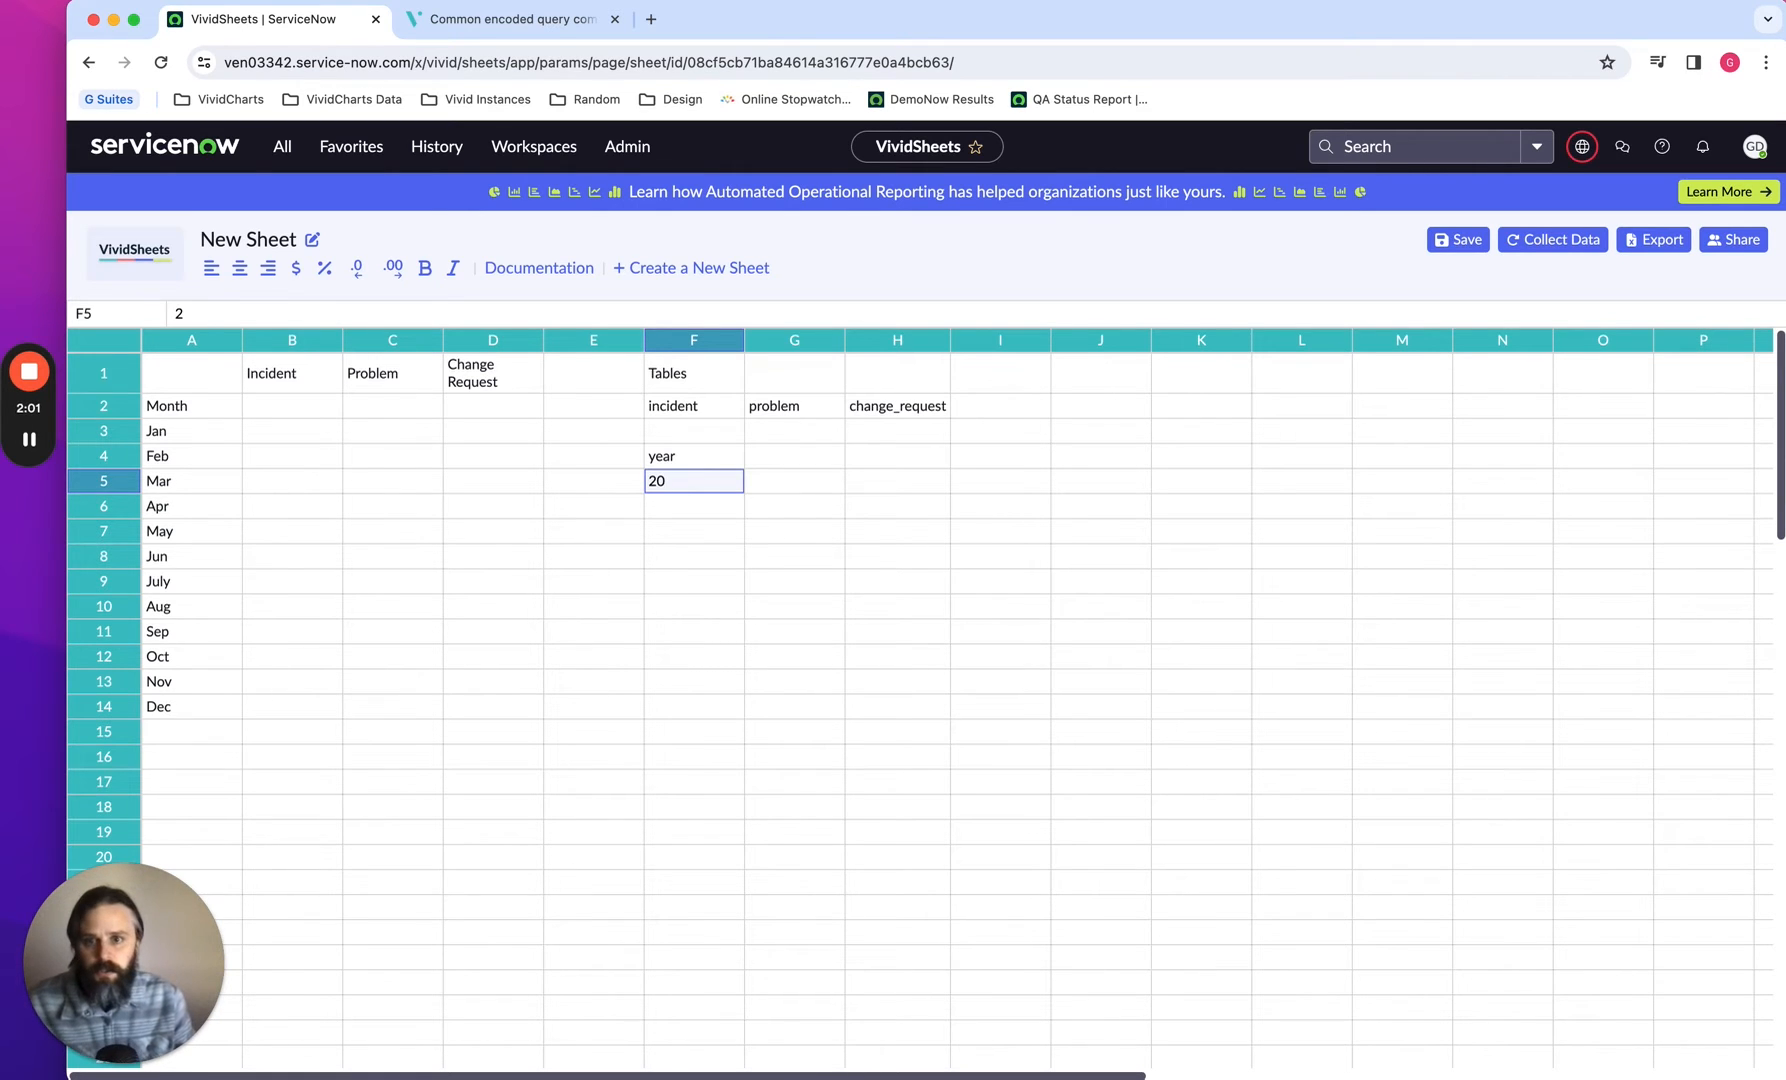
text(24)
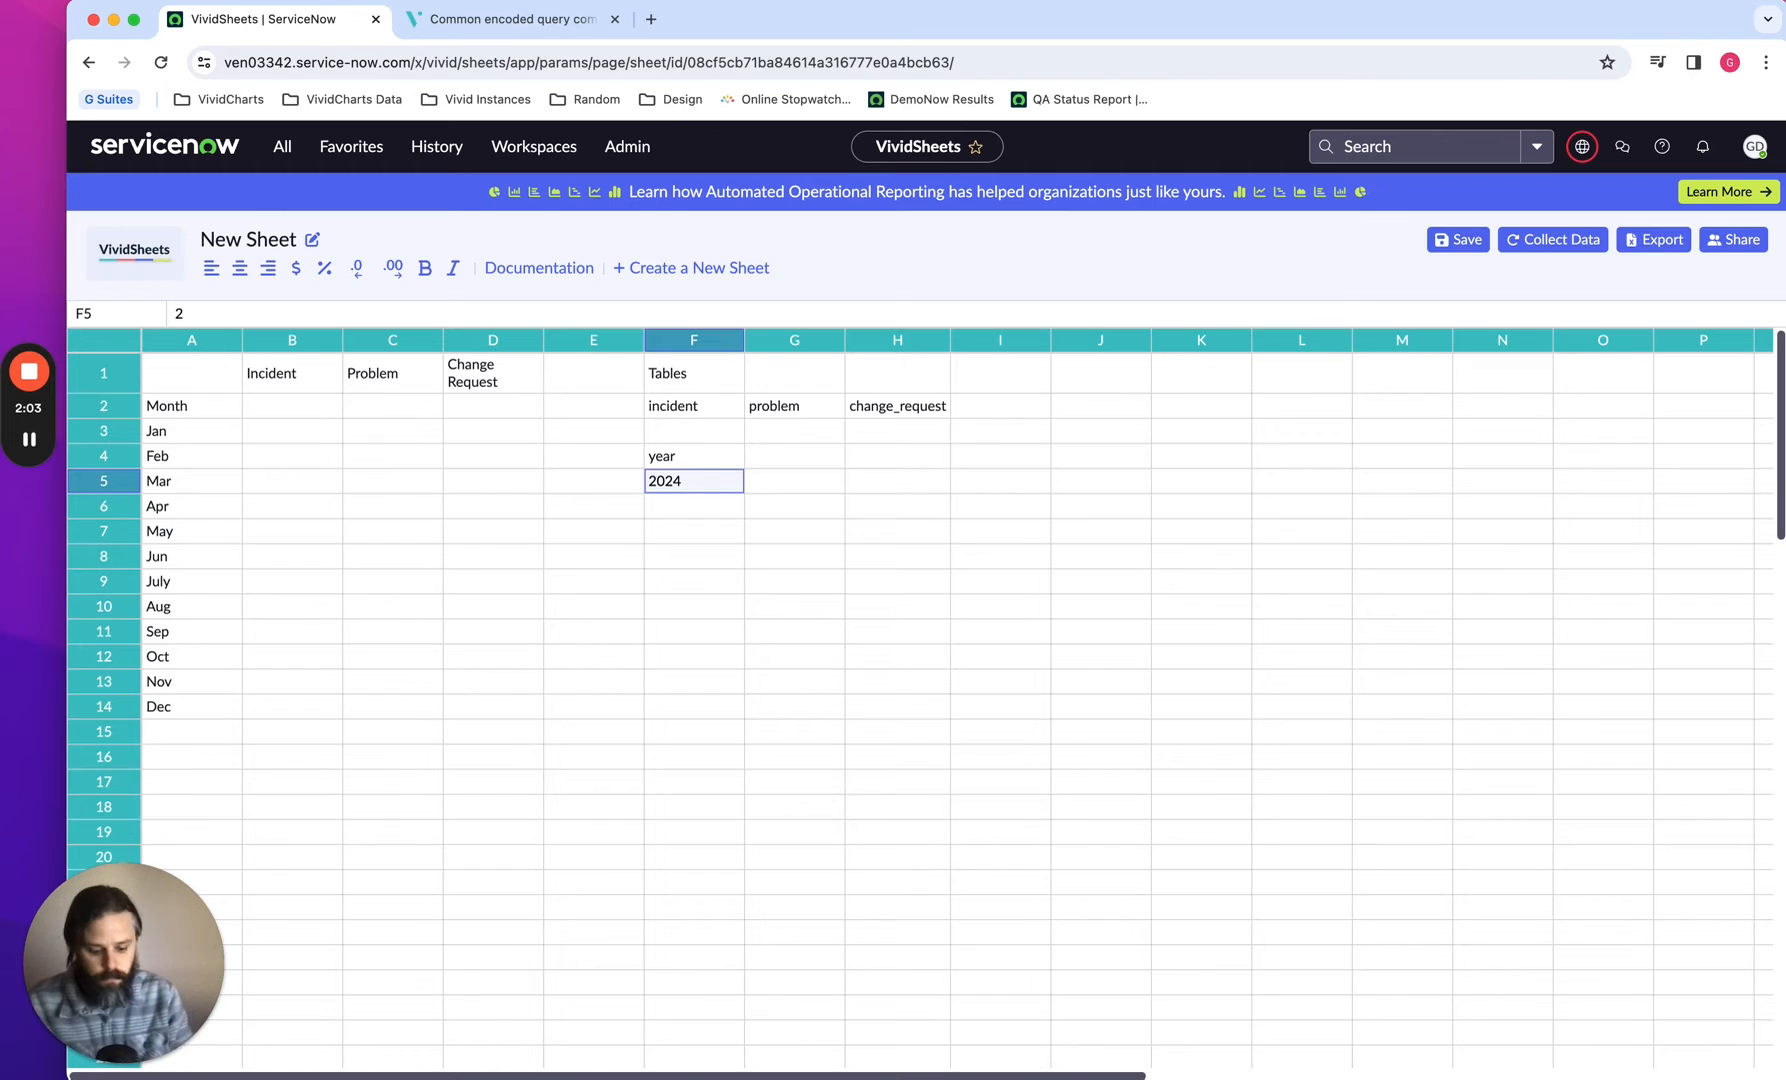
text(-)
key(Return)
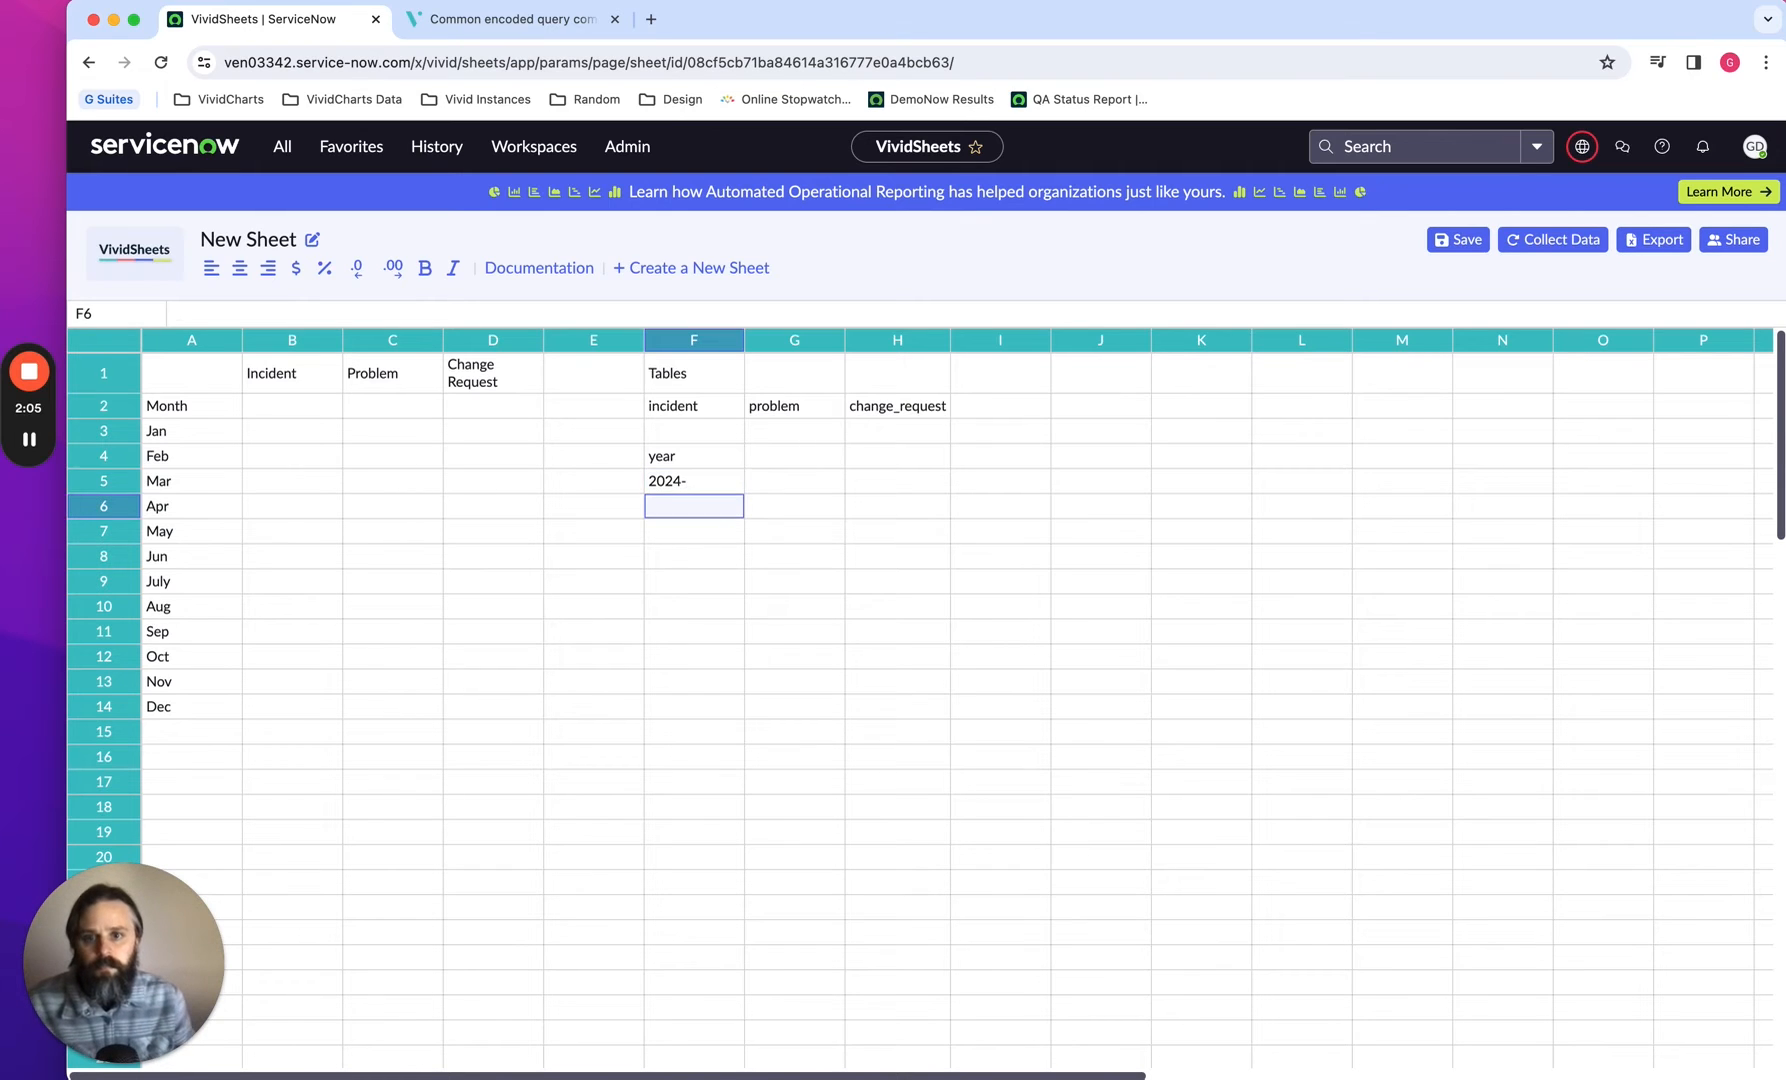
key(Up)
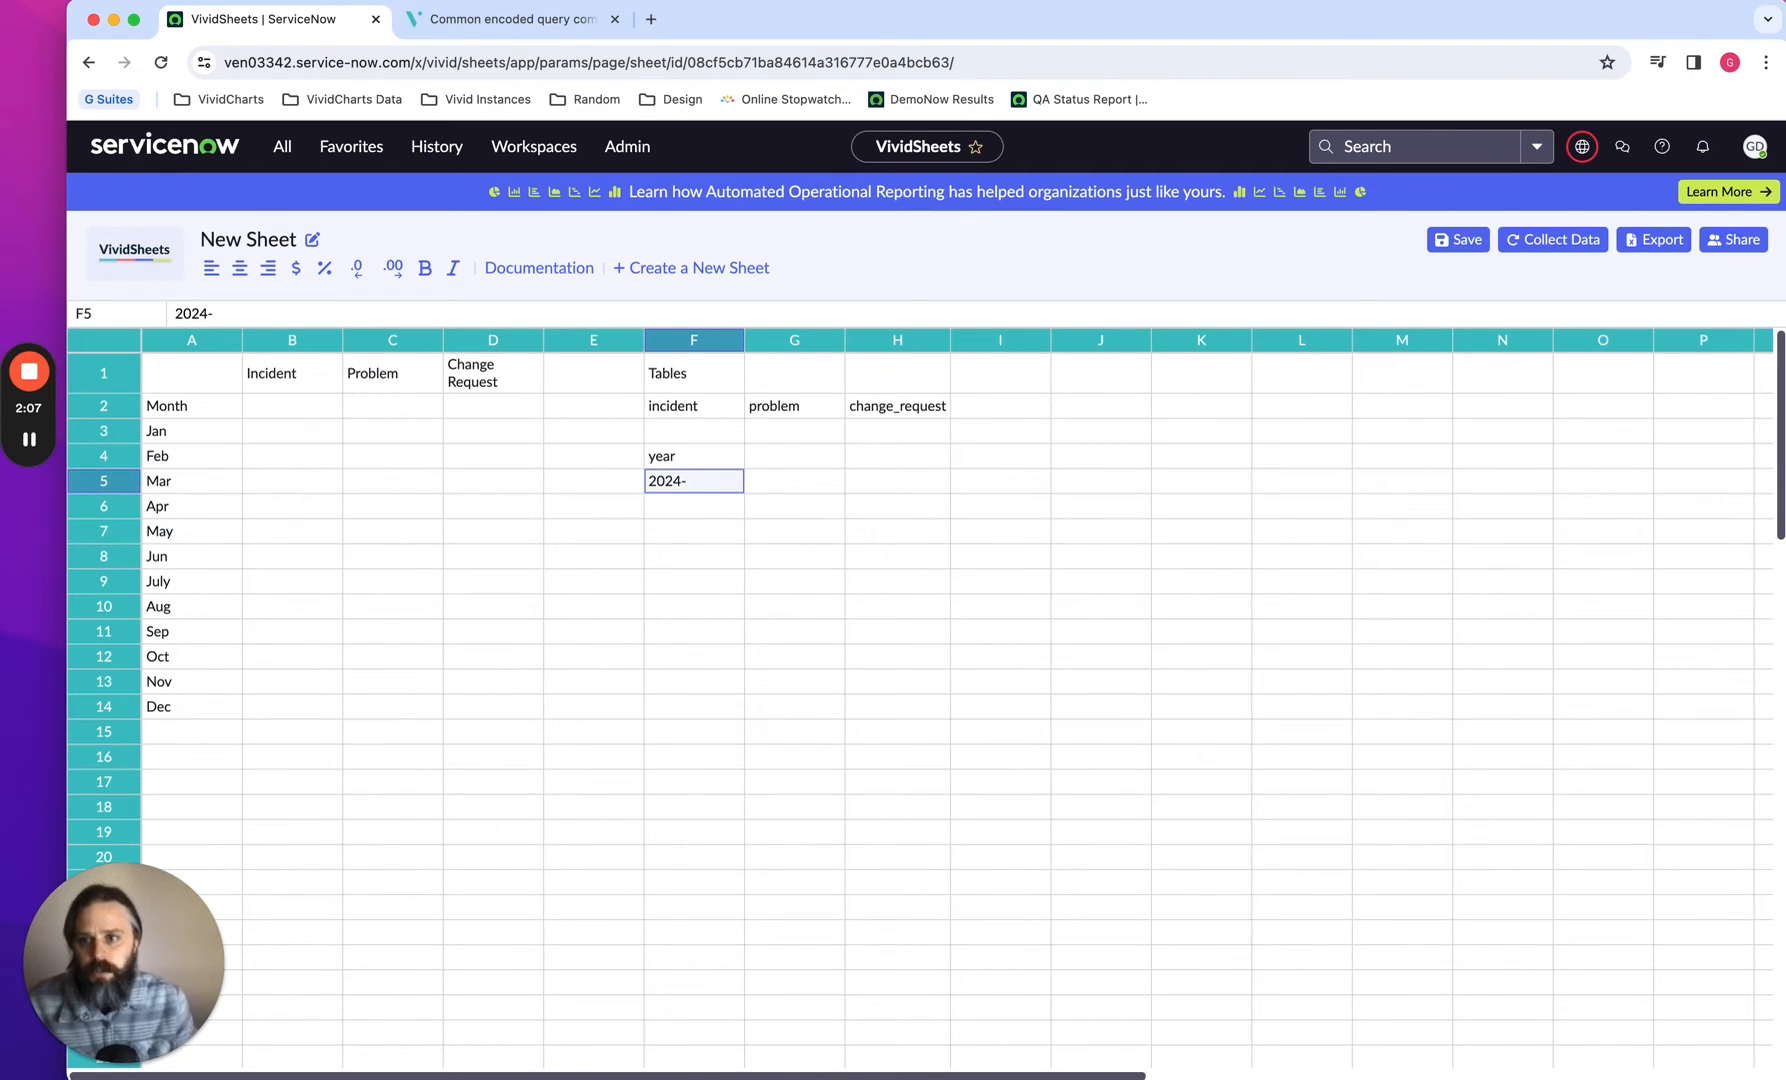
Enter the column header start date in cell J1, leaving column I empty
key(Down)
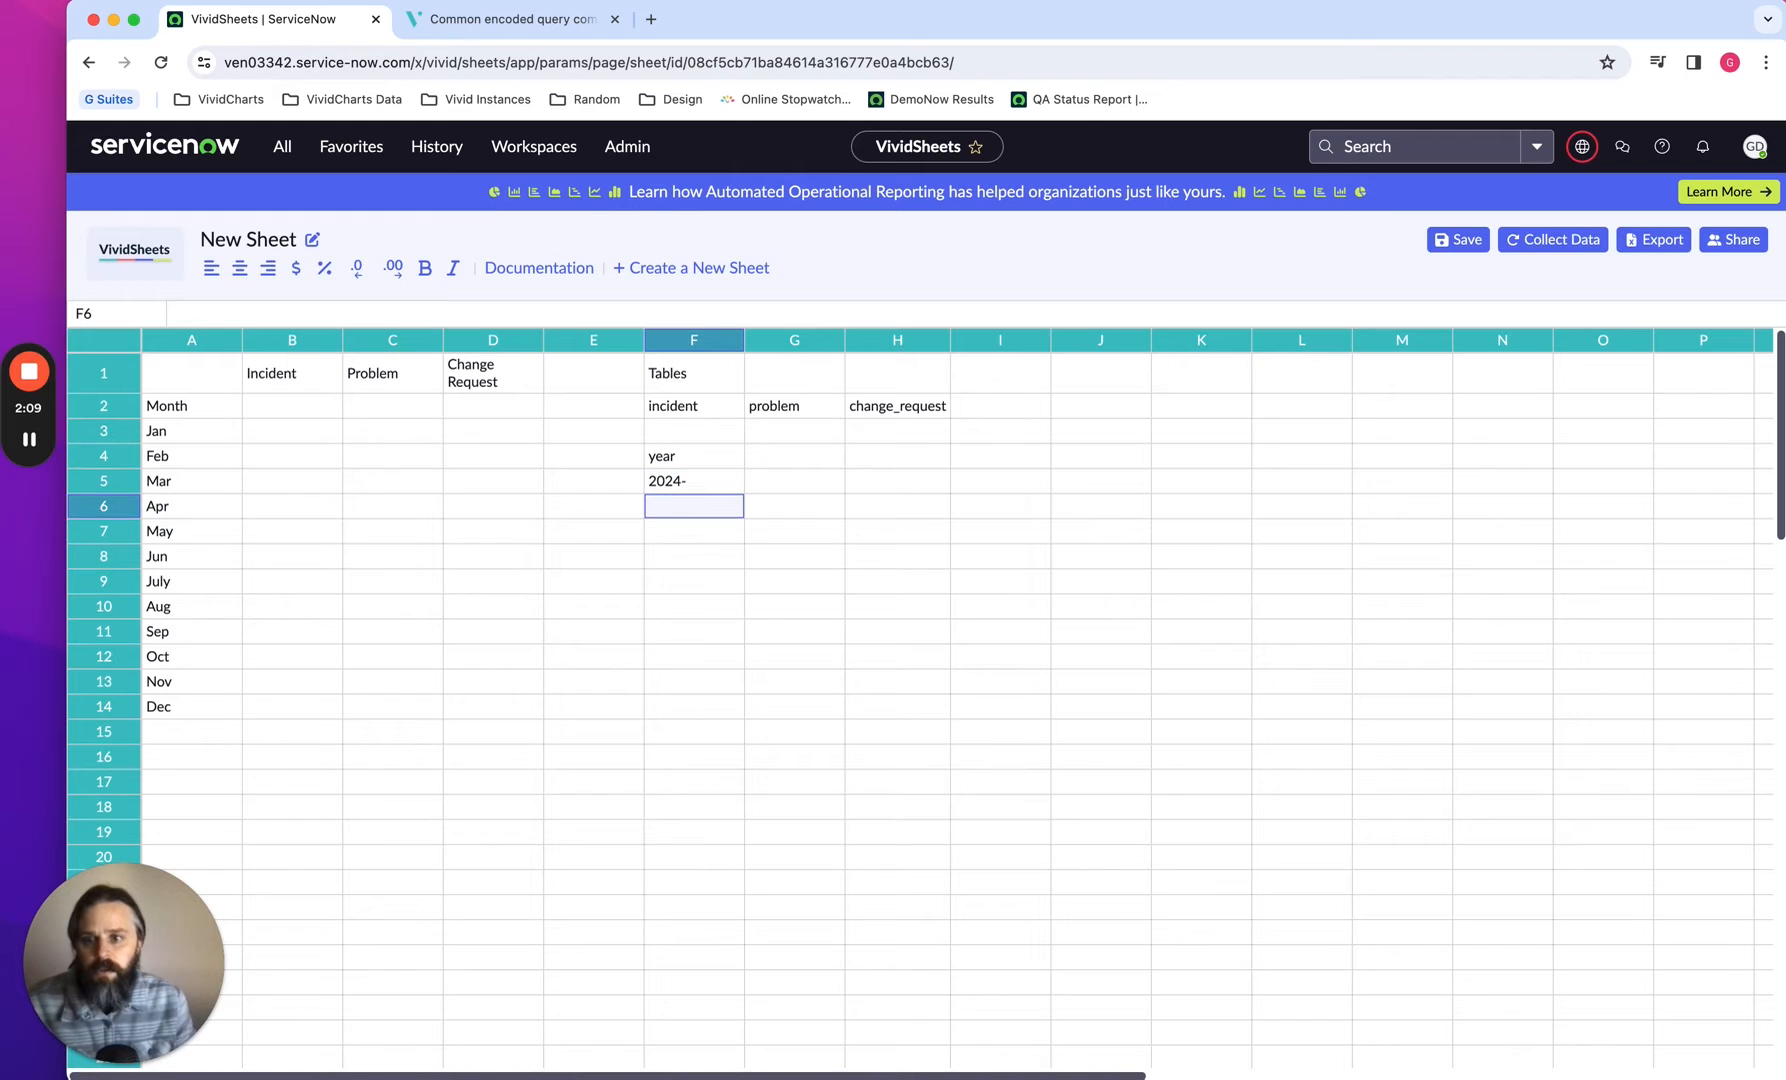
key(Right)
key(Right)
key(Right)
key(Right)
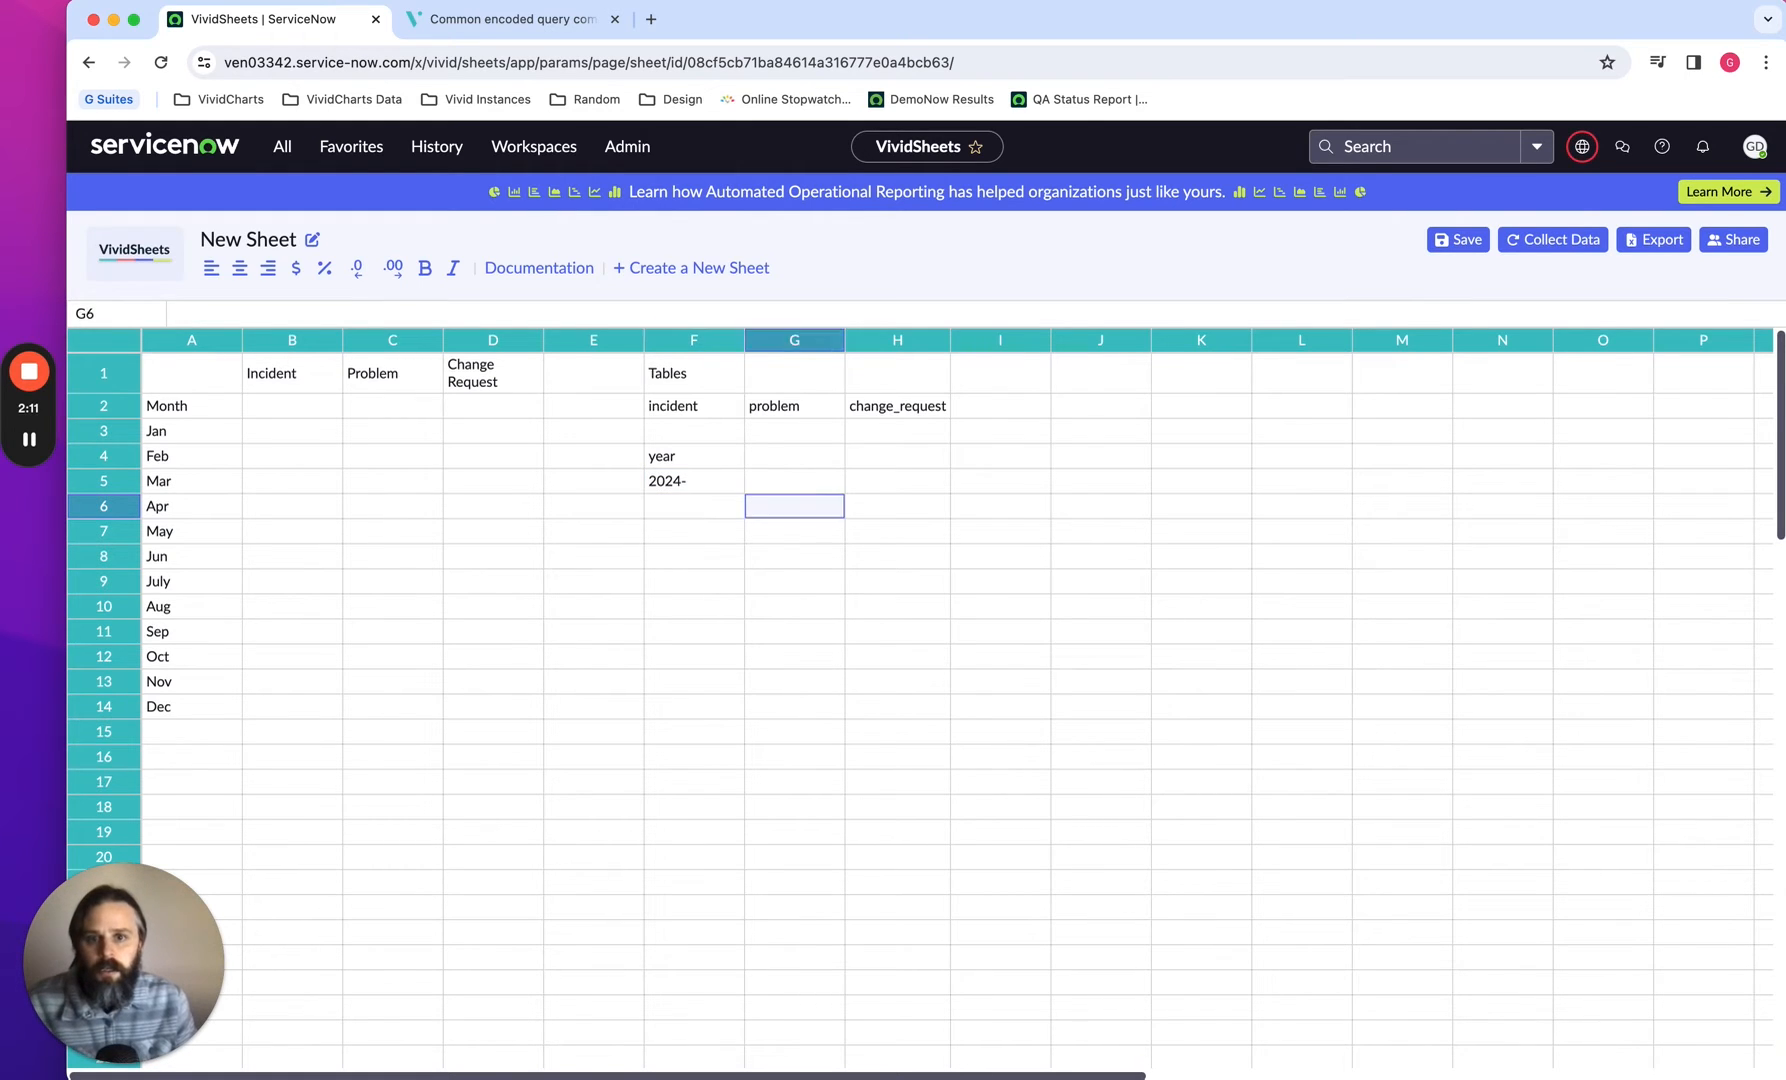
key(Up)
key(Up)
key(Up)
key(Up)
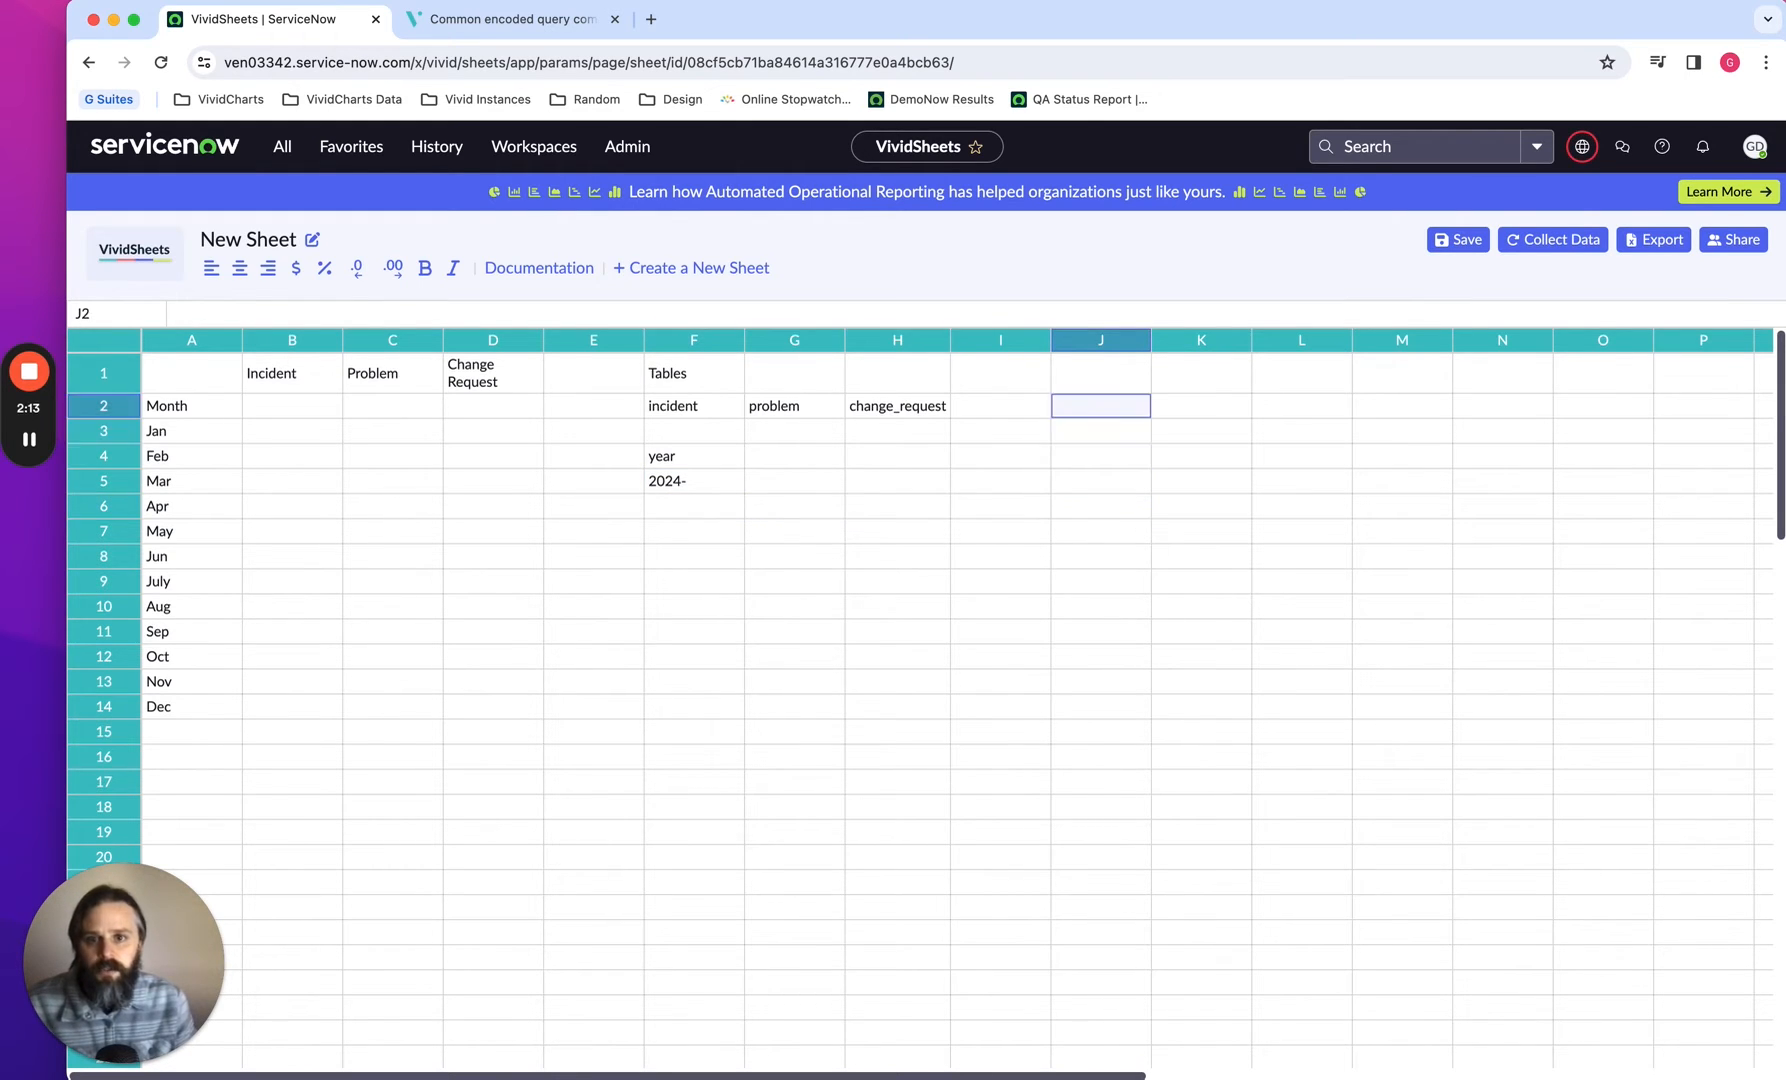
key(Left)
key(Right)
key(Up)
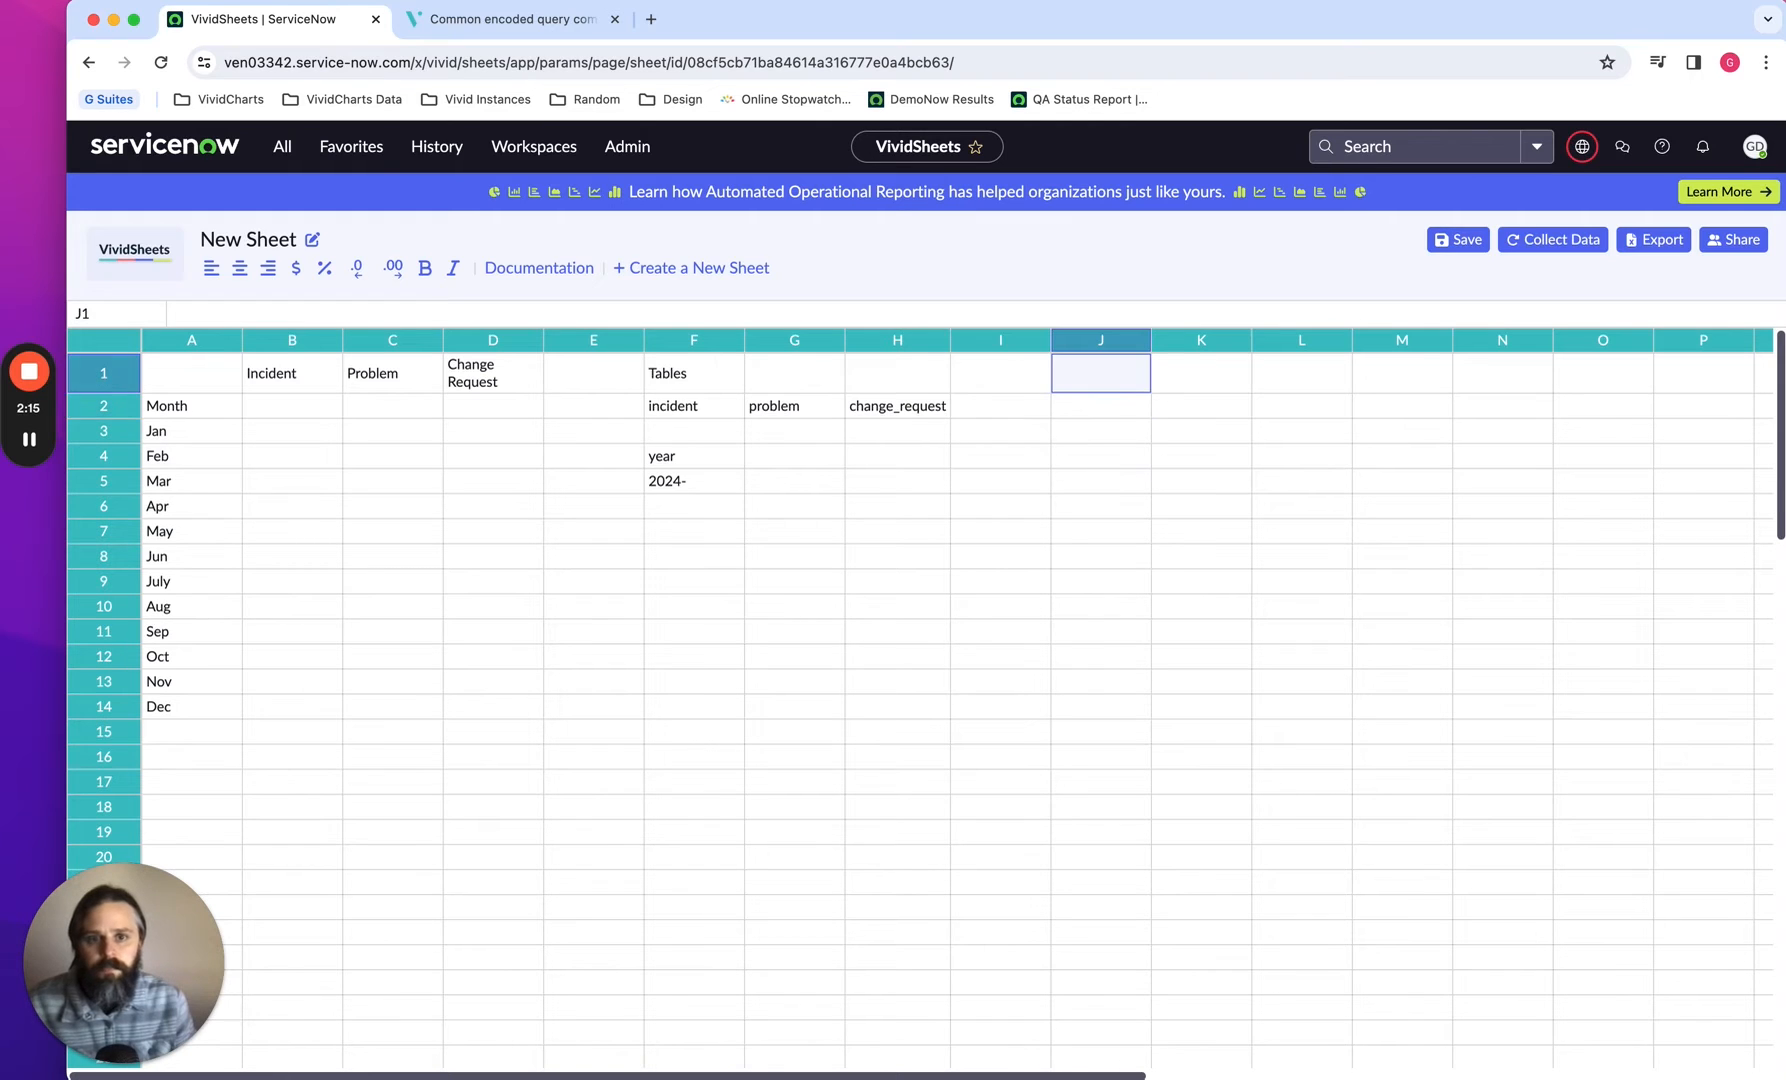
text(start )
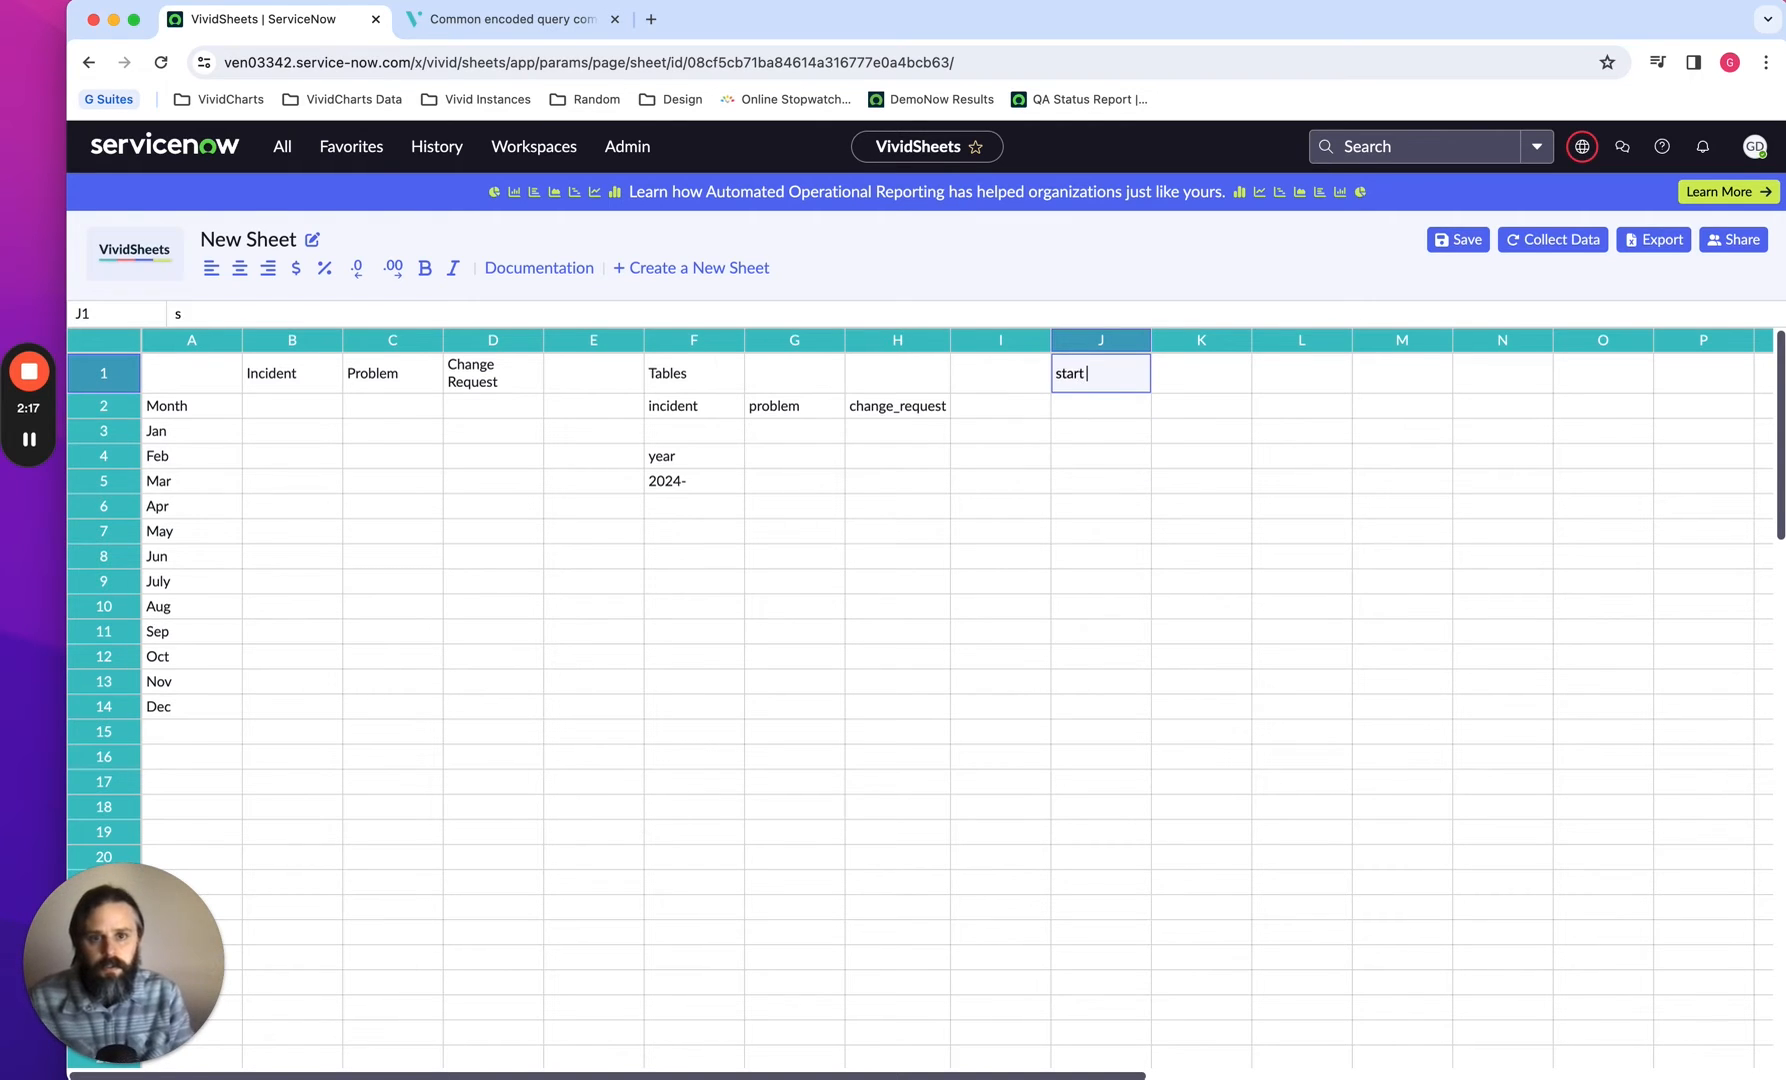
text(date)
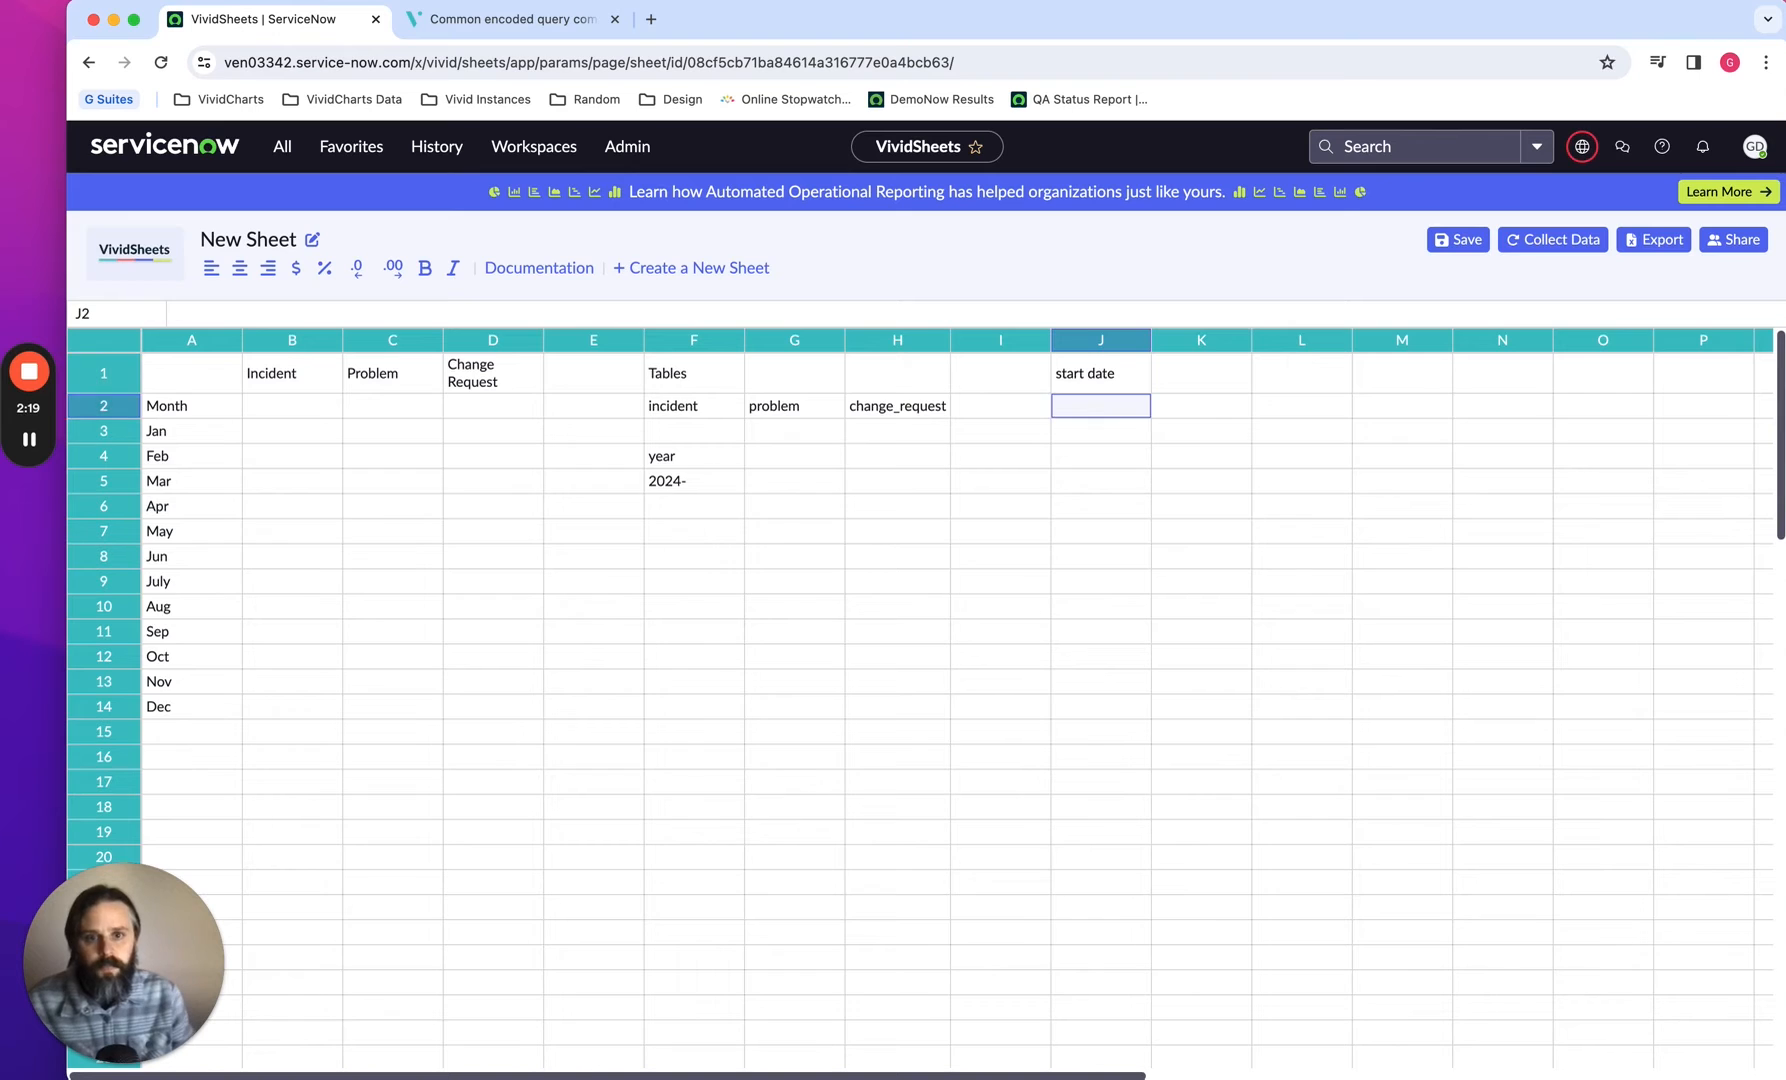
Enter the column header end date in cell K1
key(Tab)
text(end)
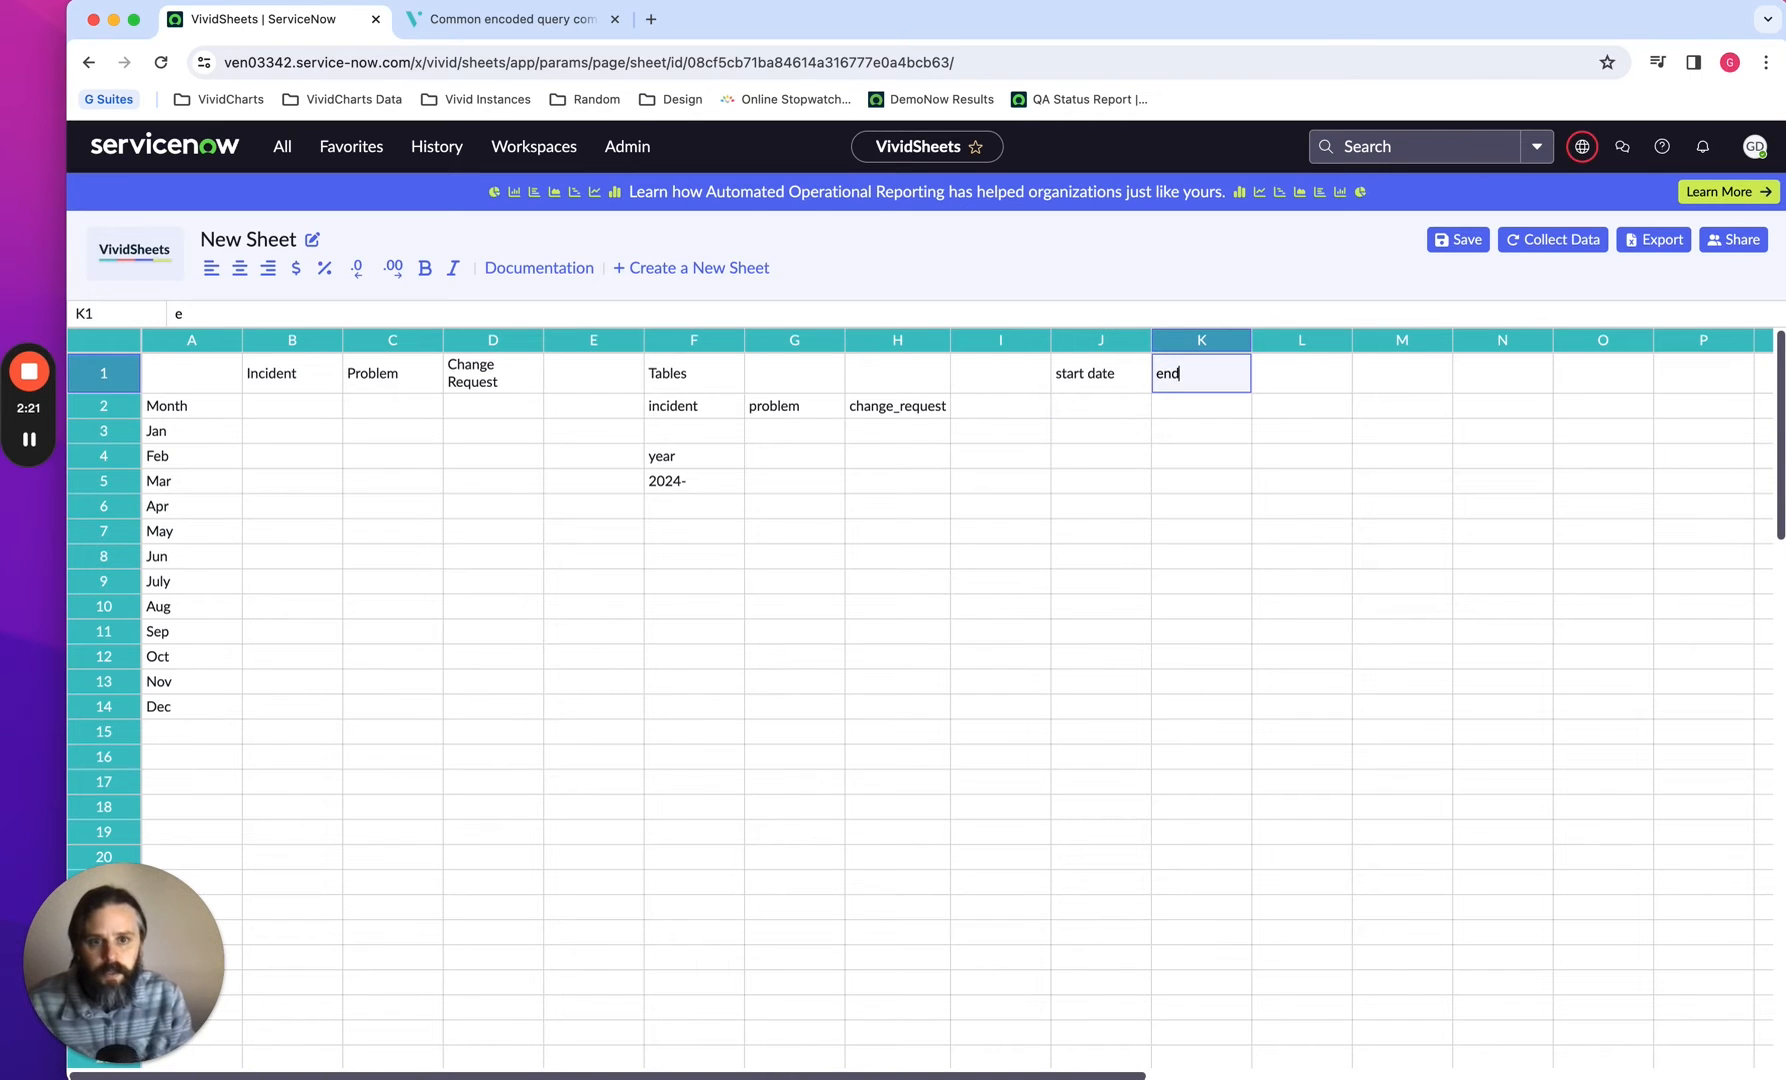
text( date)
key(Return)
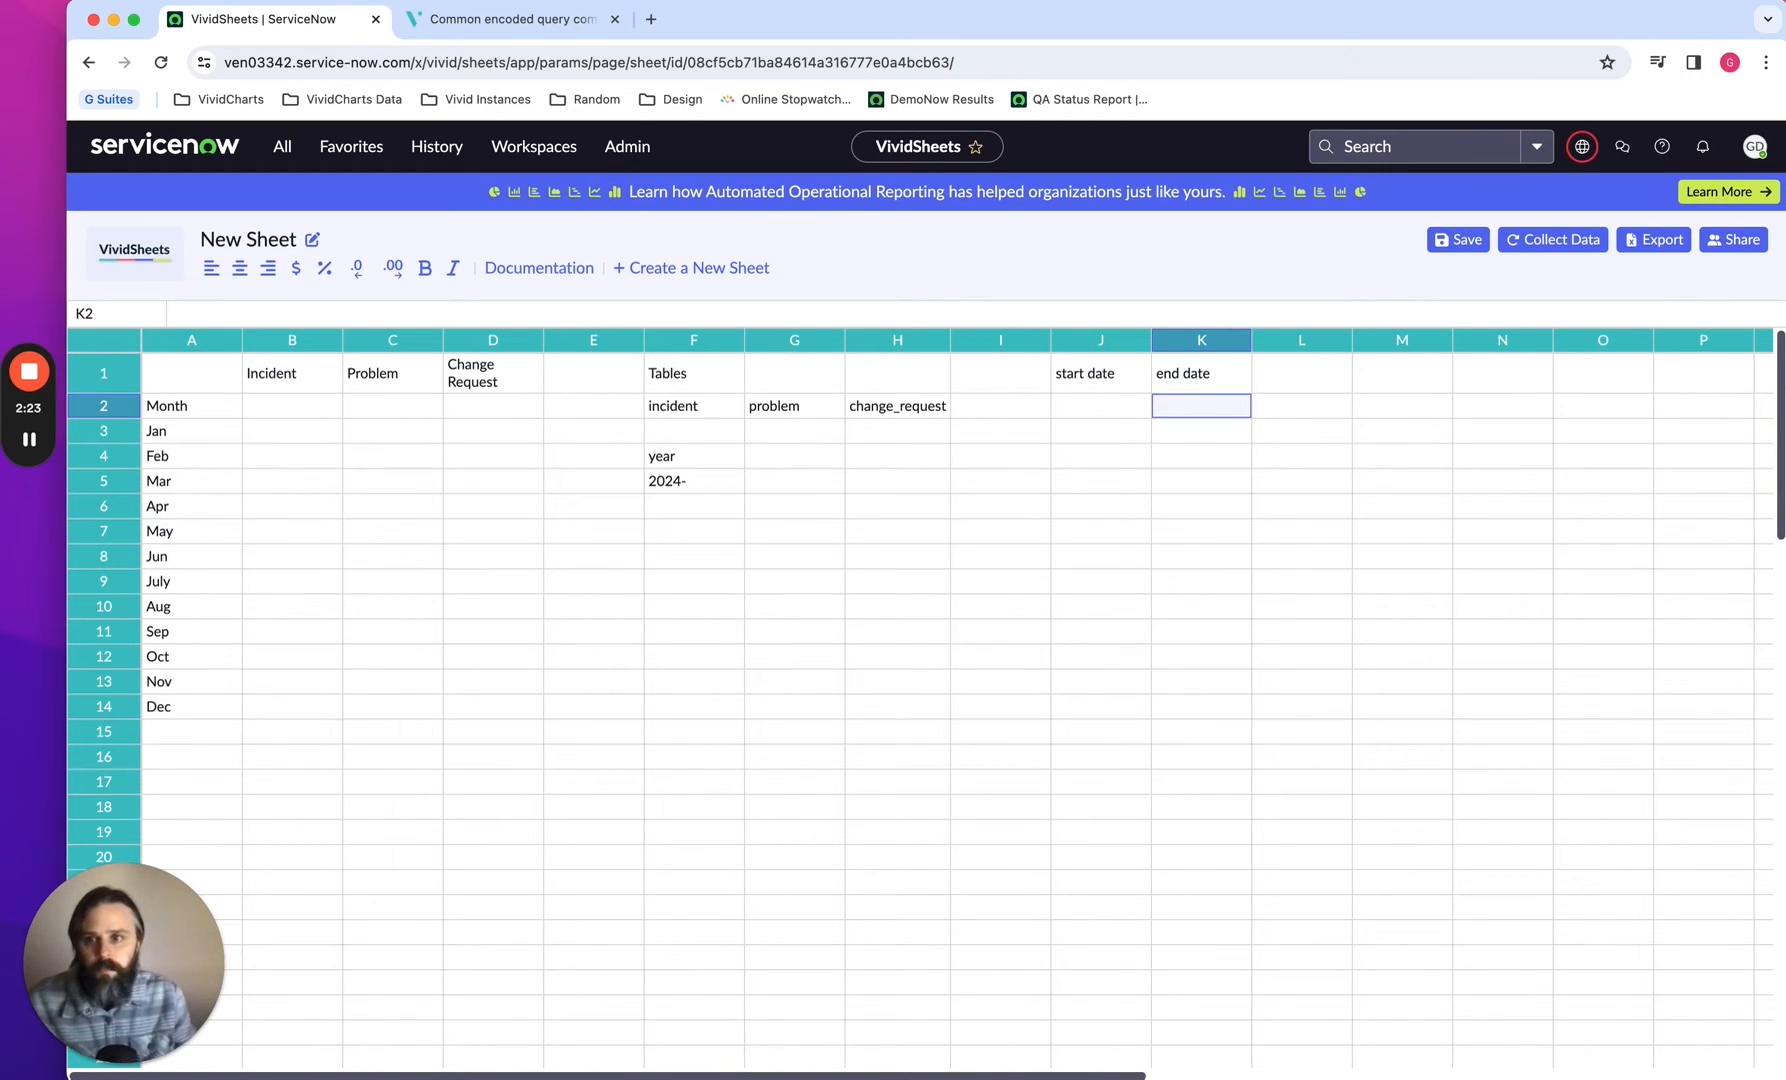
Enter the date 01-01 in cell J2, directly under the start date header
key(Left)
text(01)
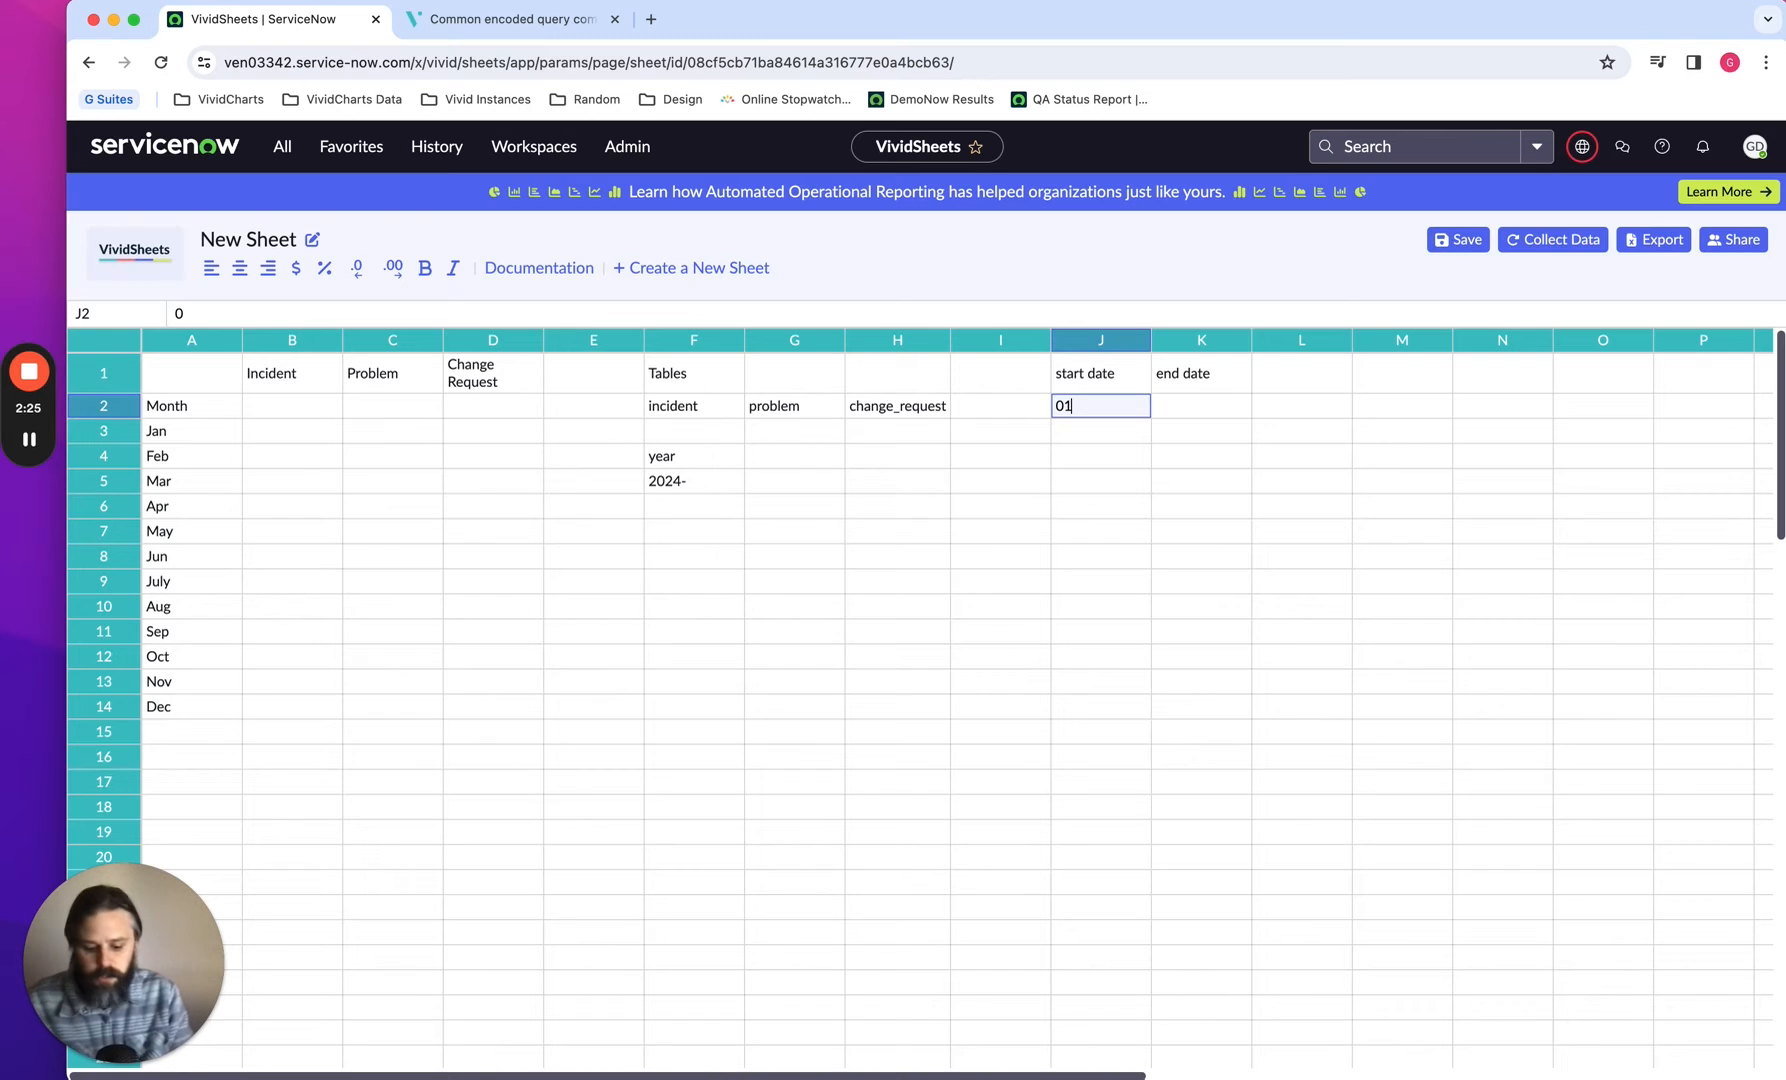
text(-01)
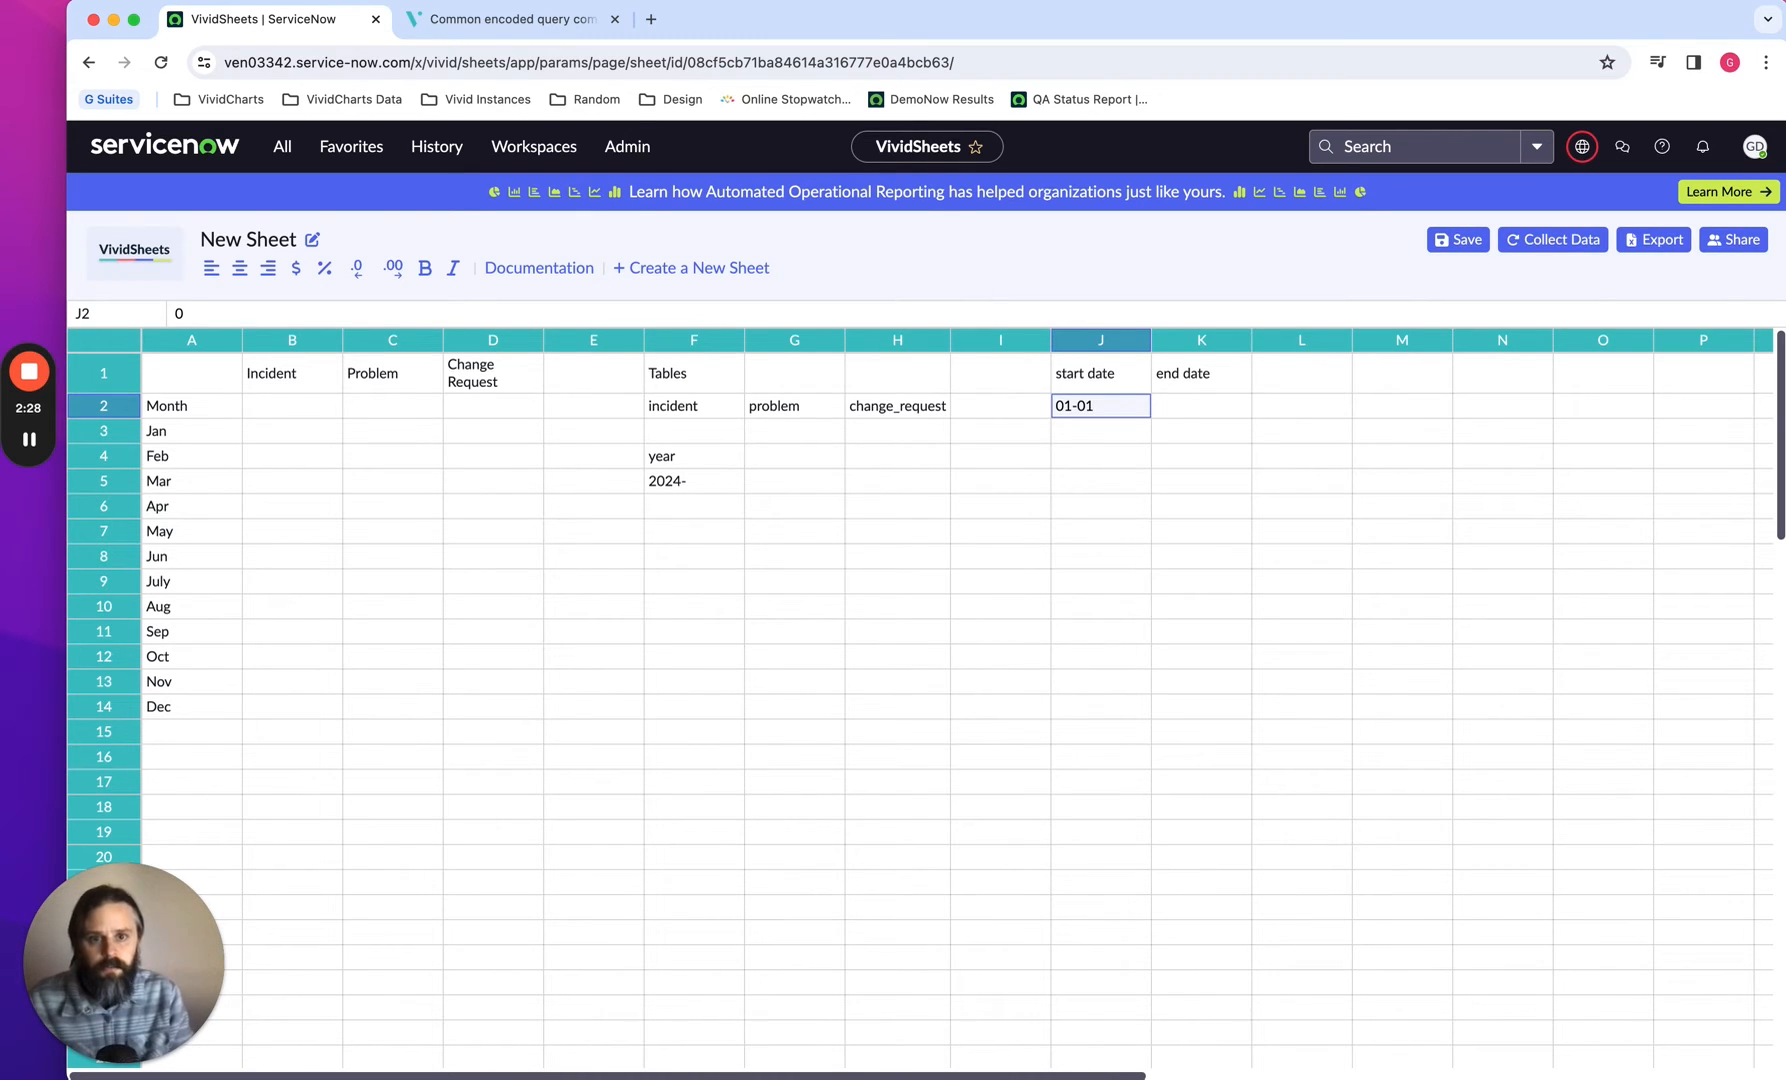
key(Return)
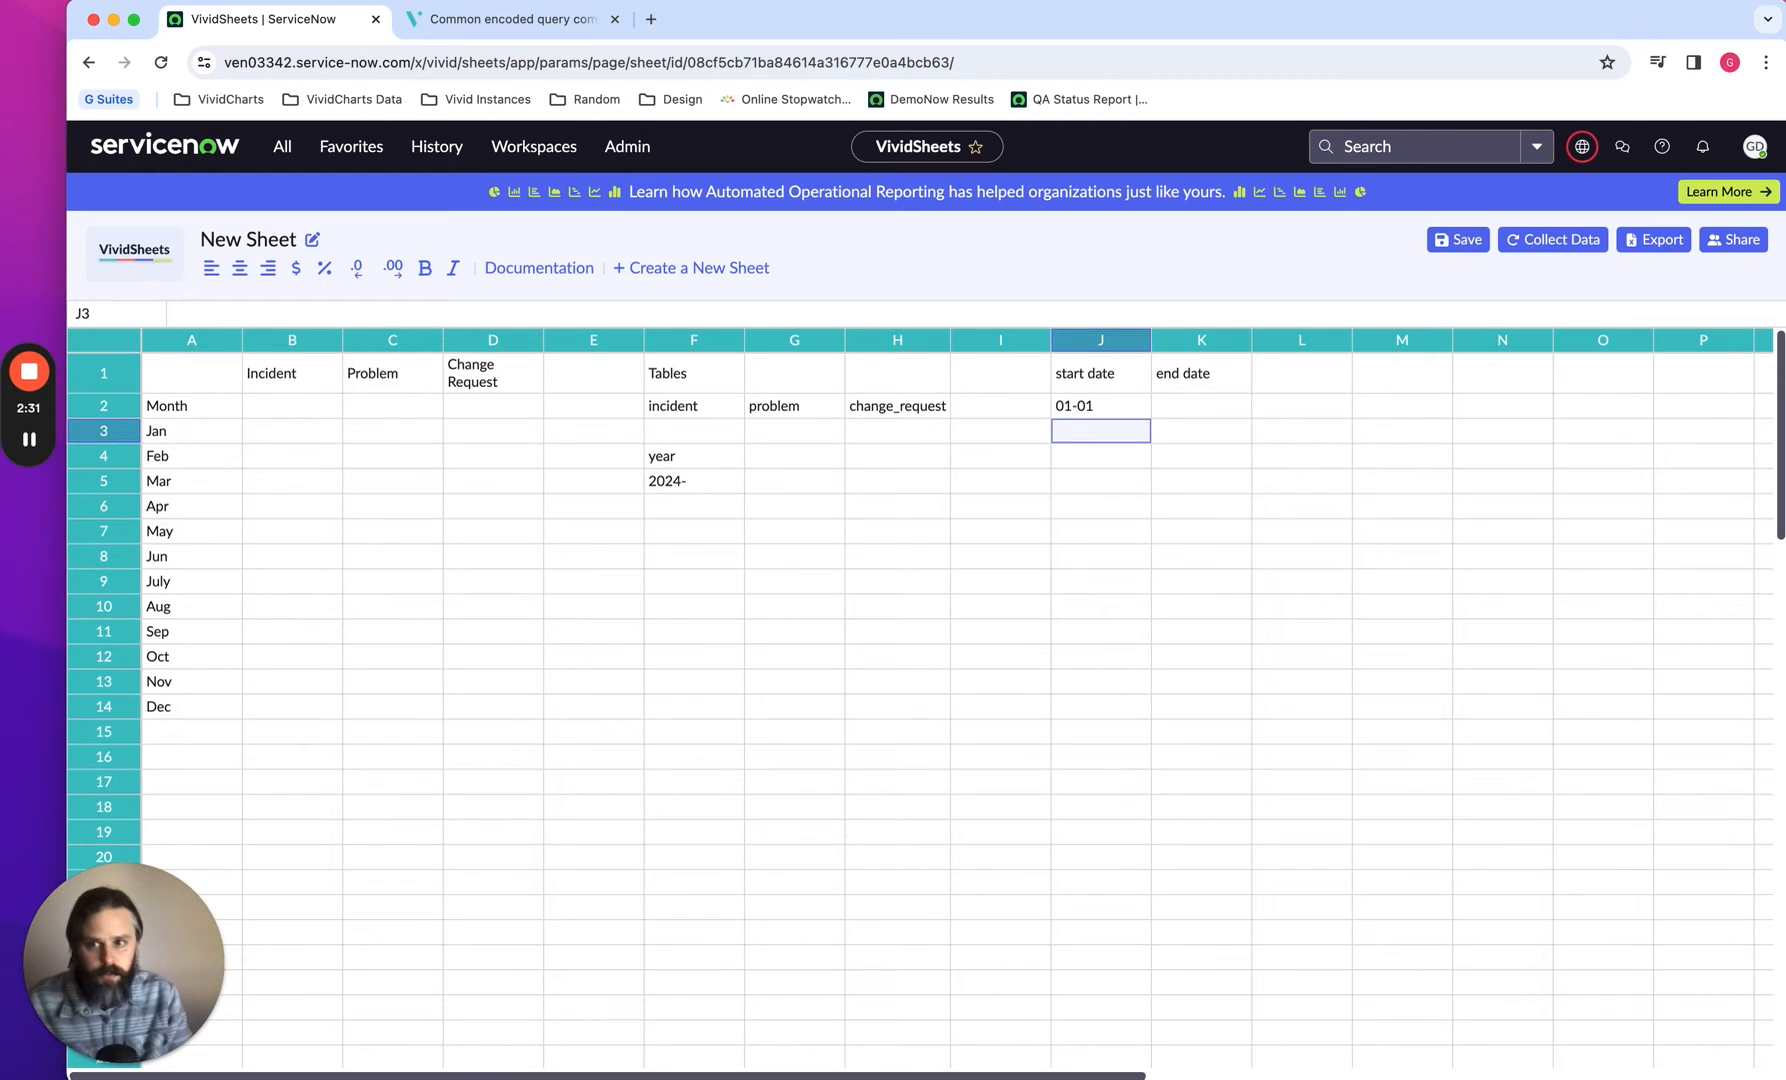
Enter the January start date 01-01 in cell J3, on the same row as Jan
key(Up)
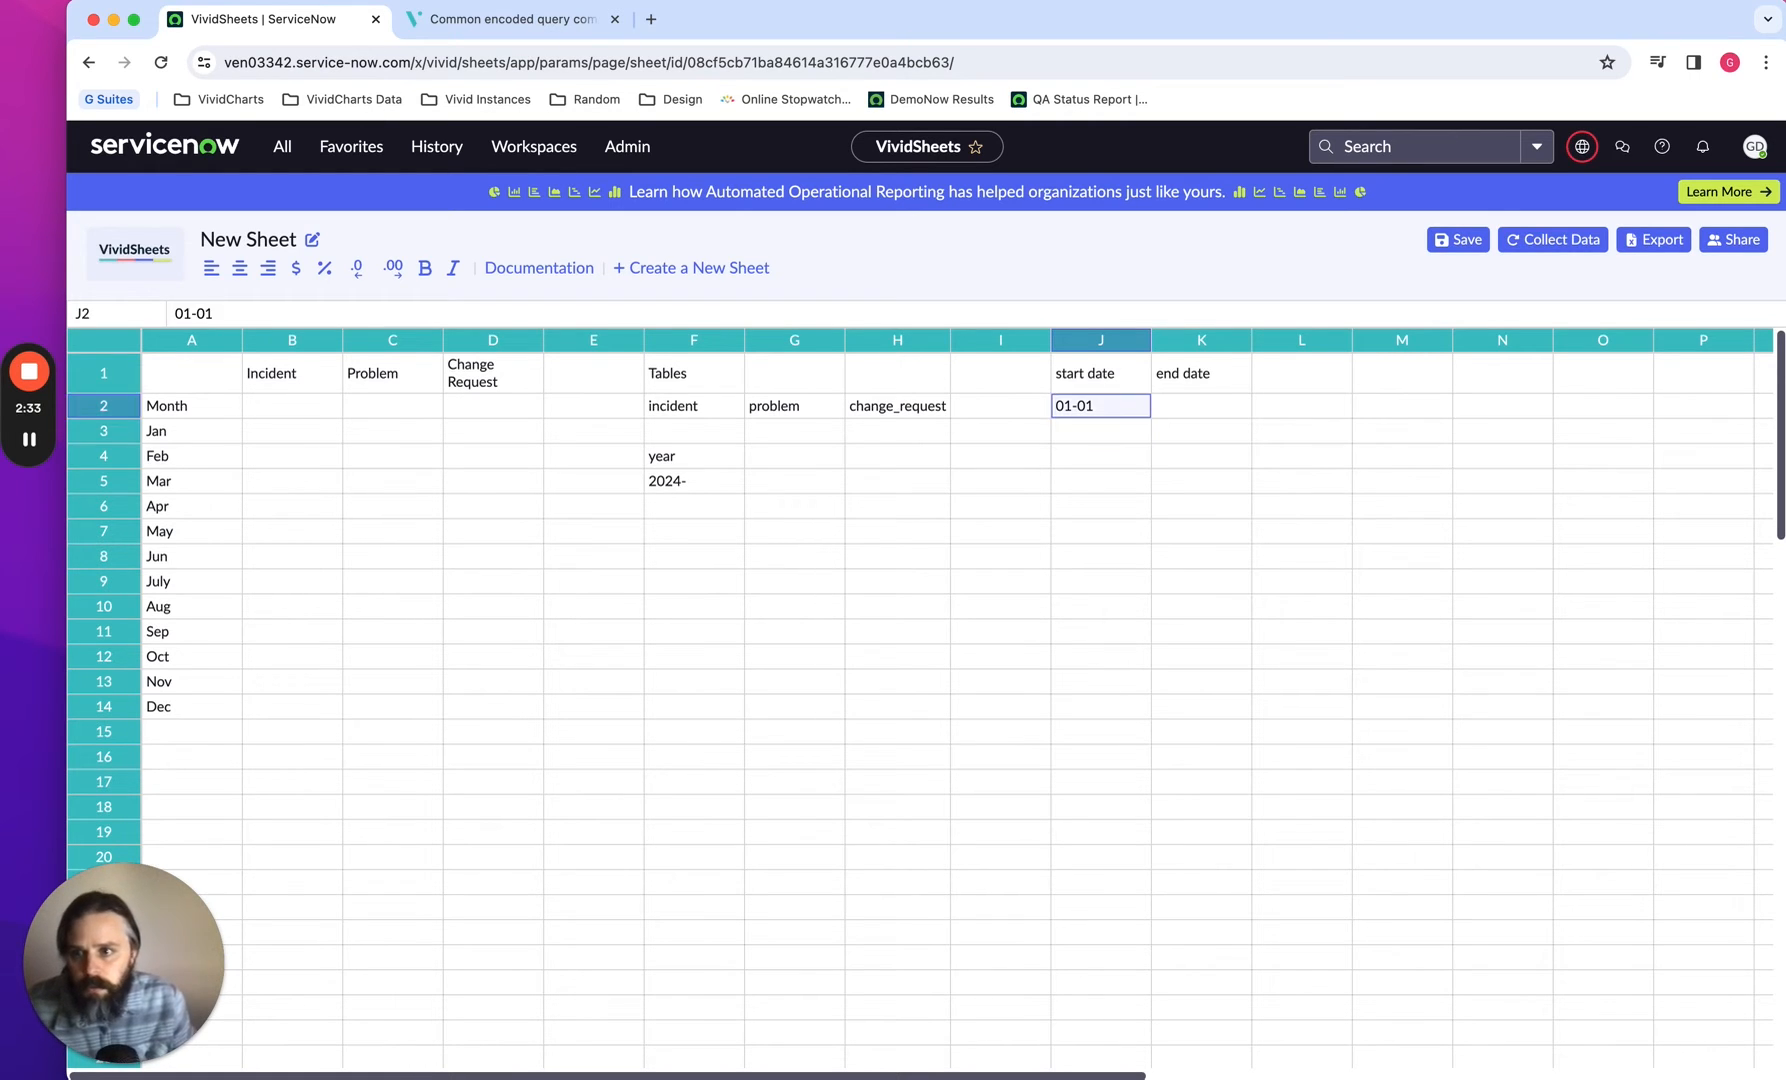
key(Down)
text(01)
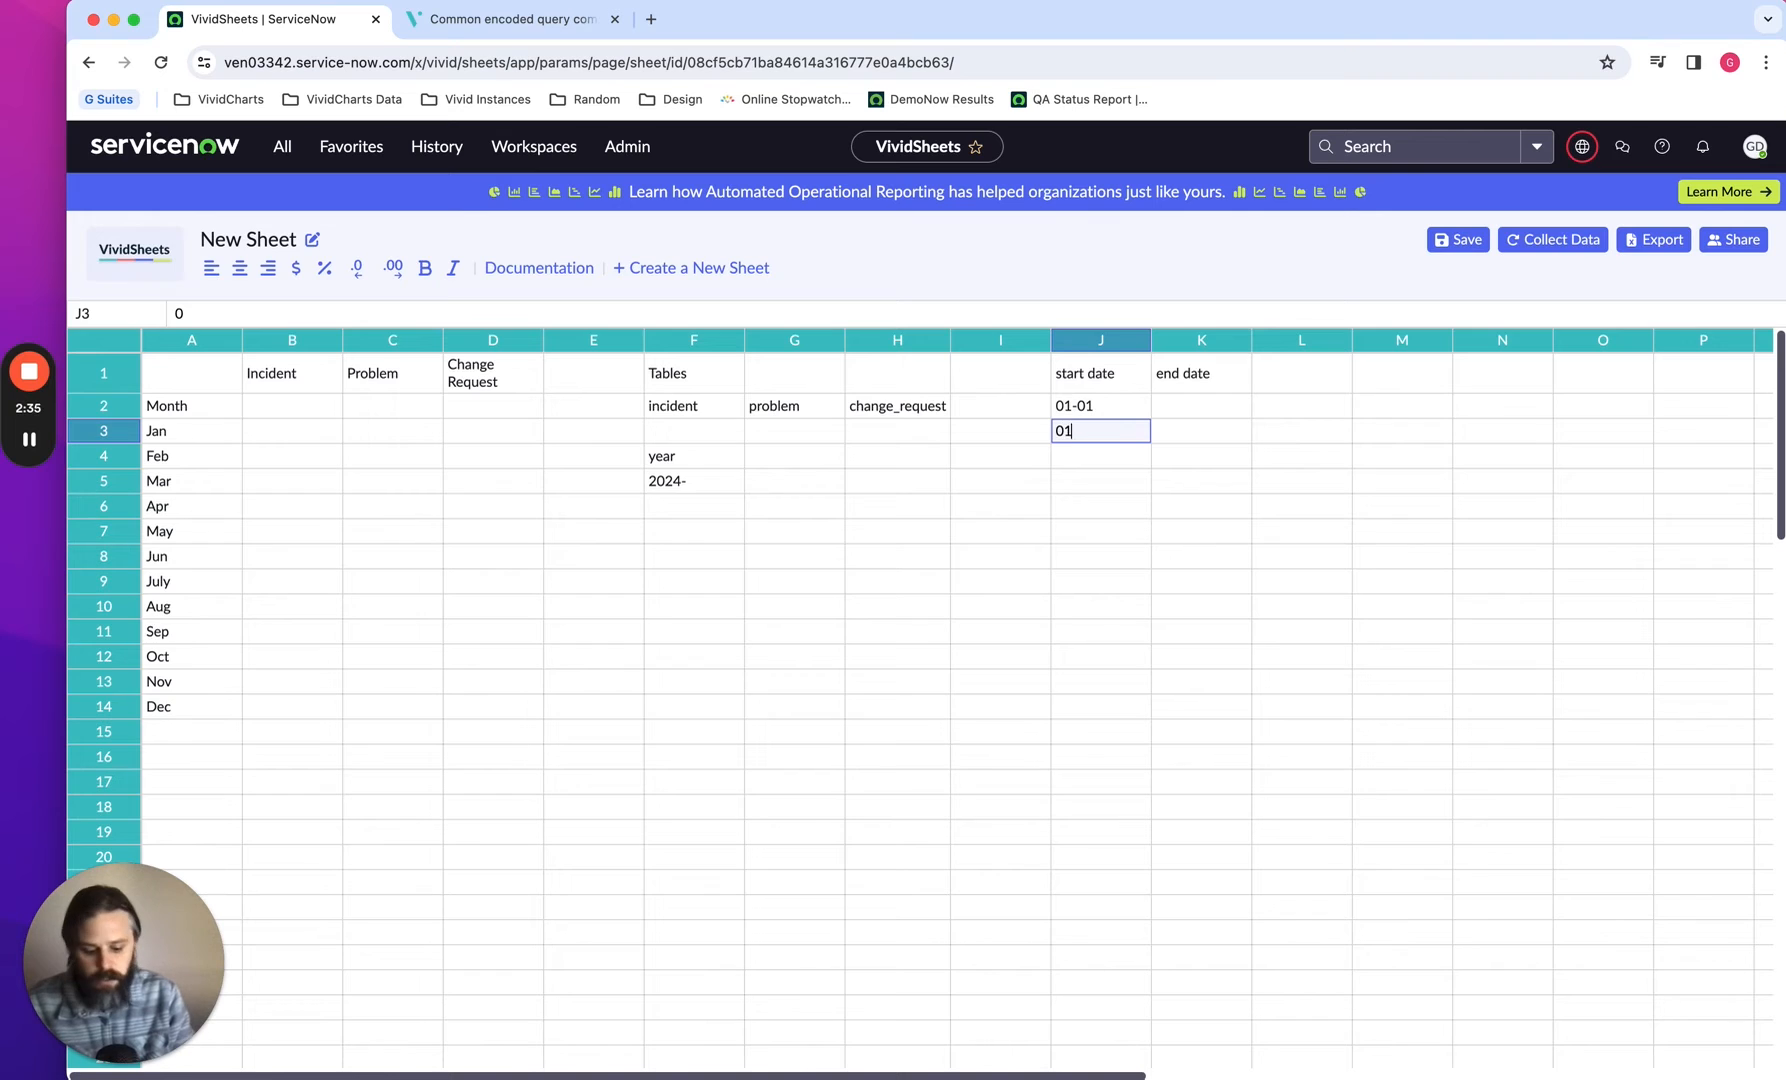
text(-01)
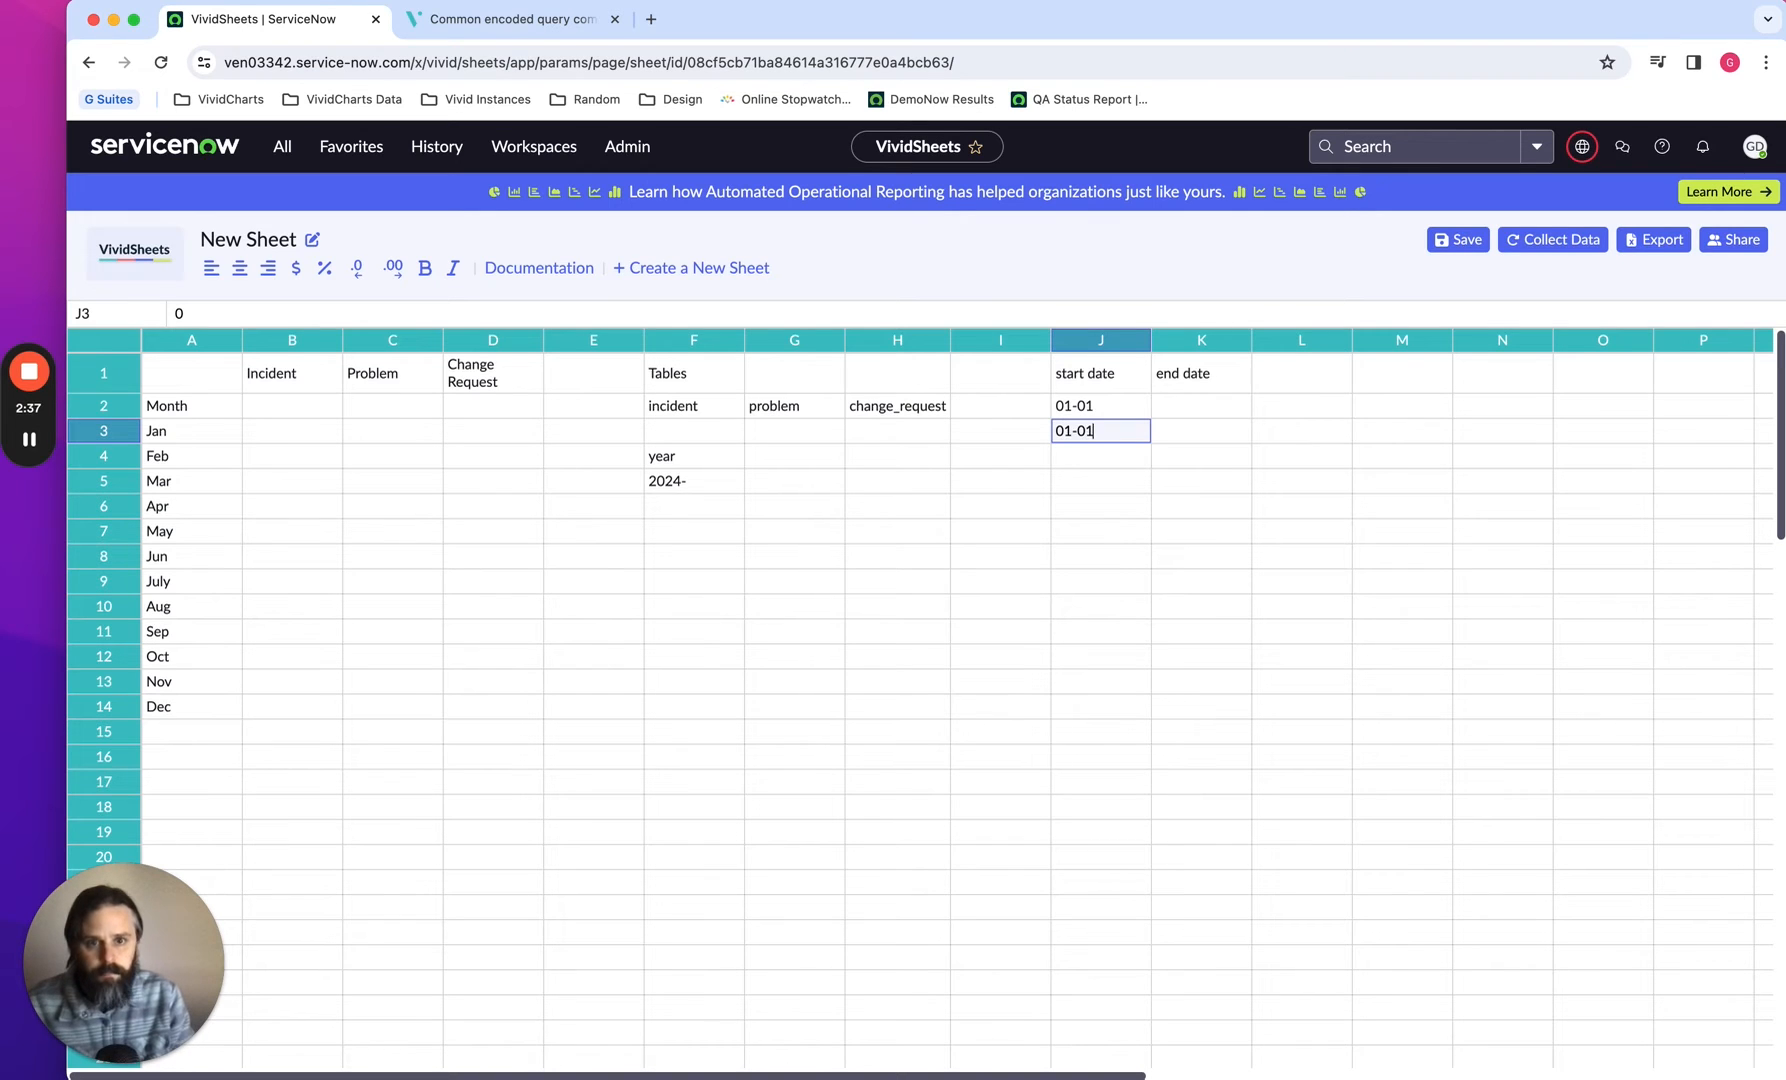
key(Return)
Clear the misplaced 01-01 from cell J2, keeping the January start date in J3
key(Up)
key(Up)
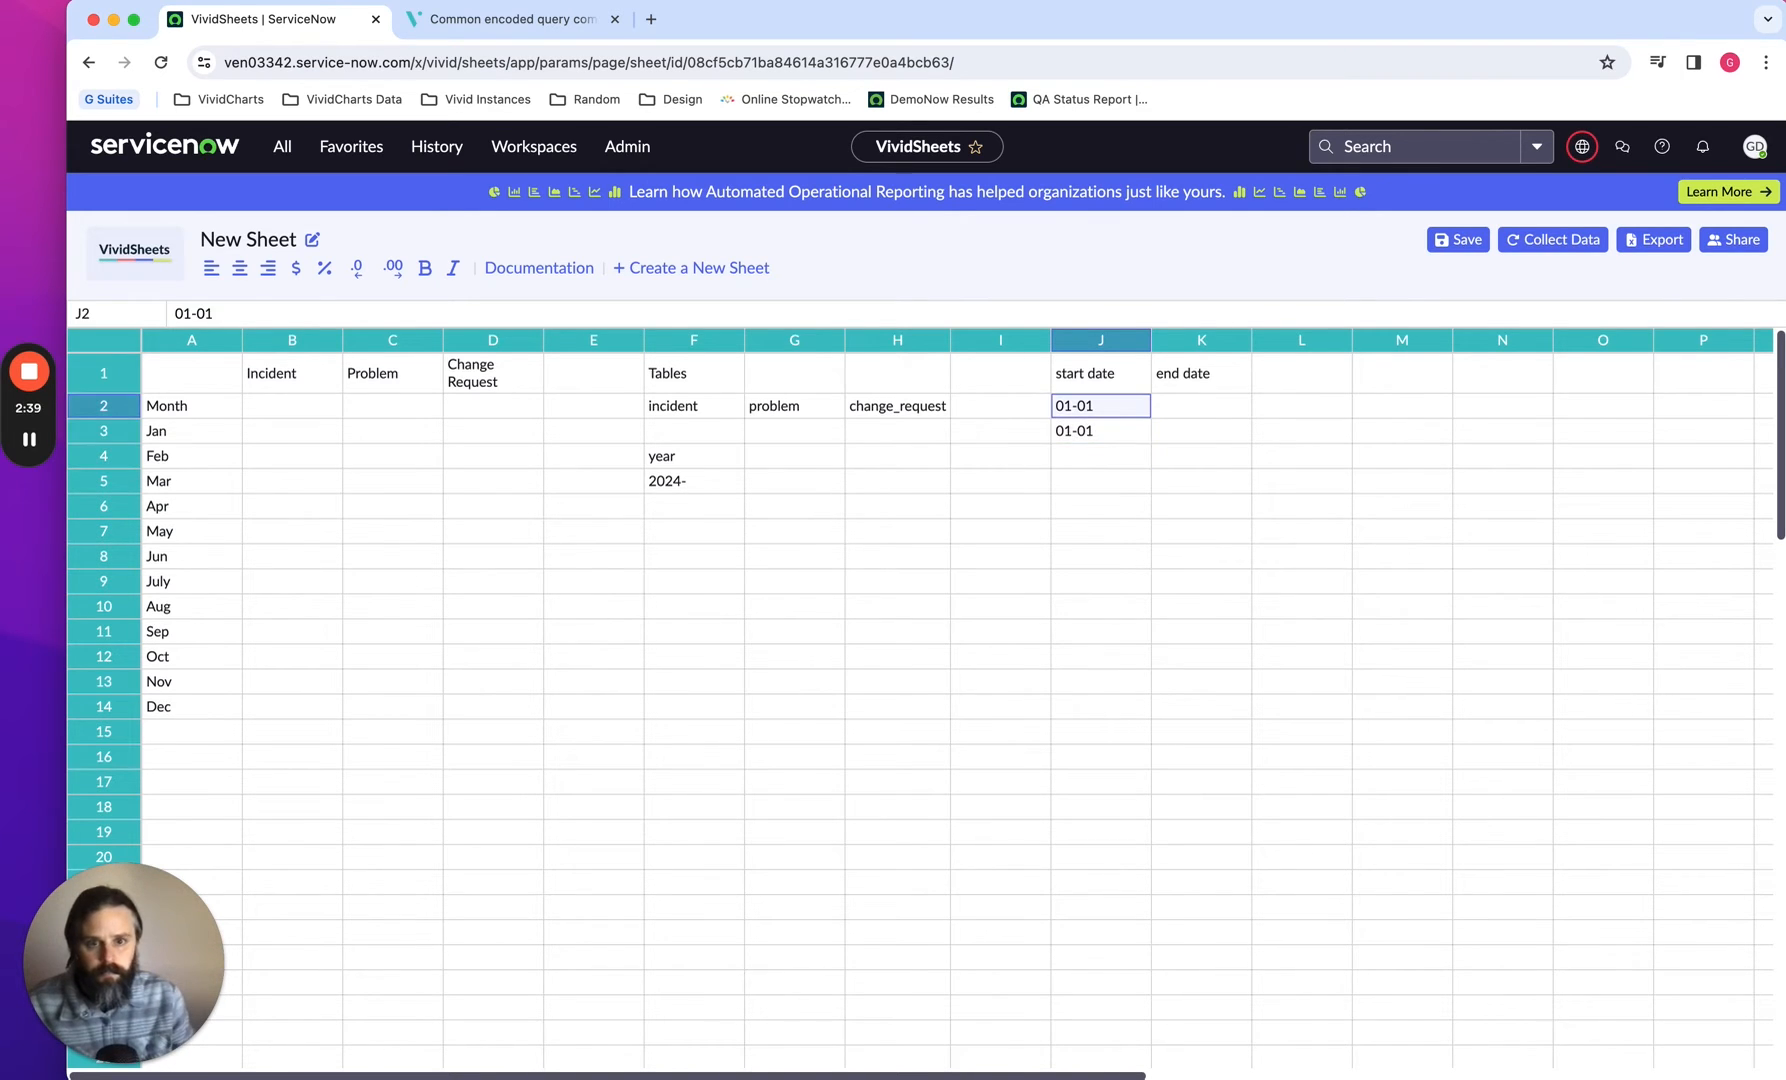
key(Return)
key(super+a)
key(BackSpace)
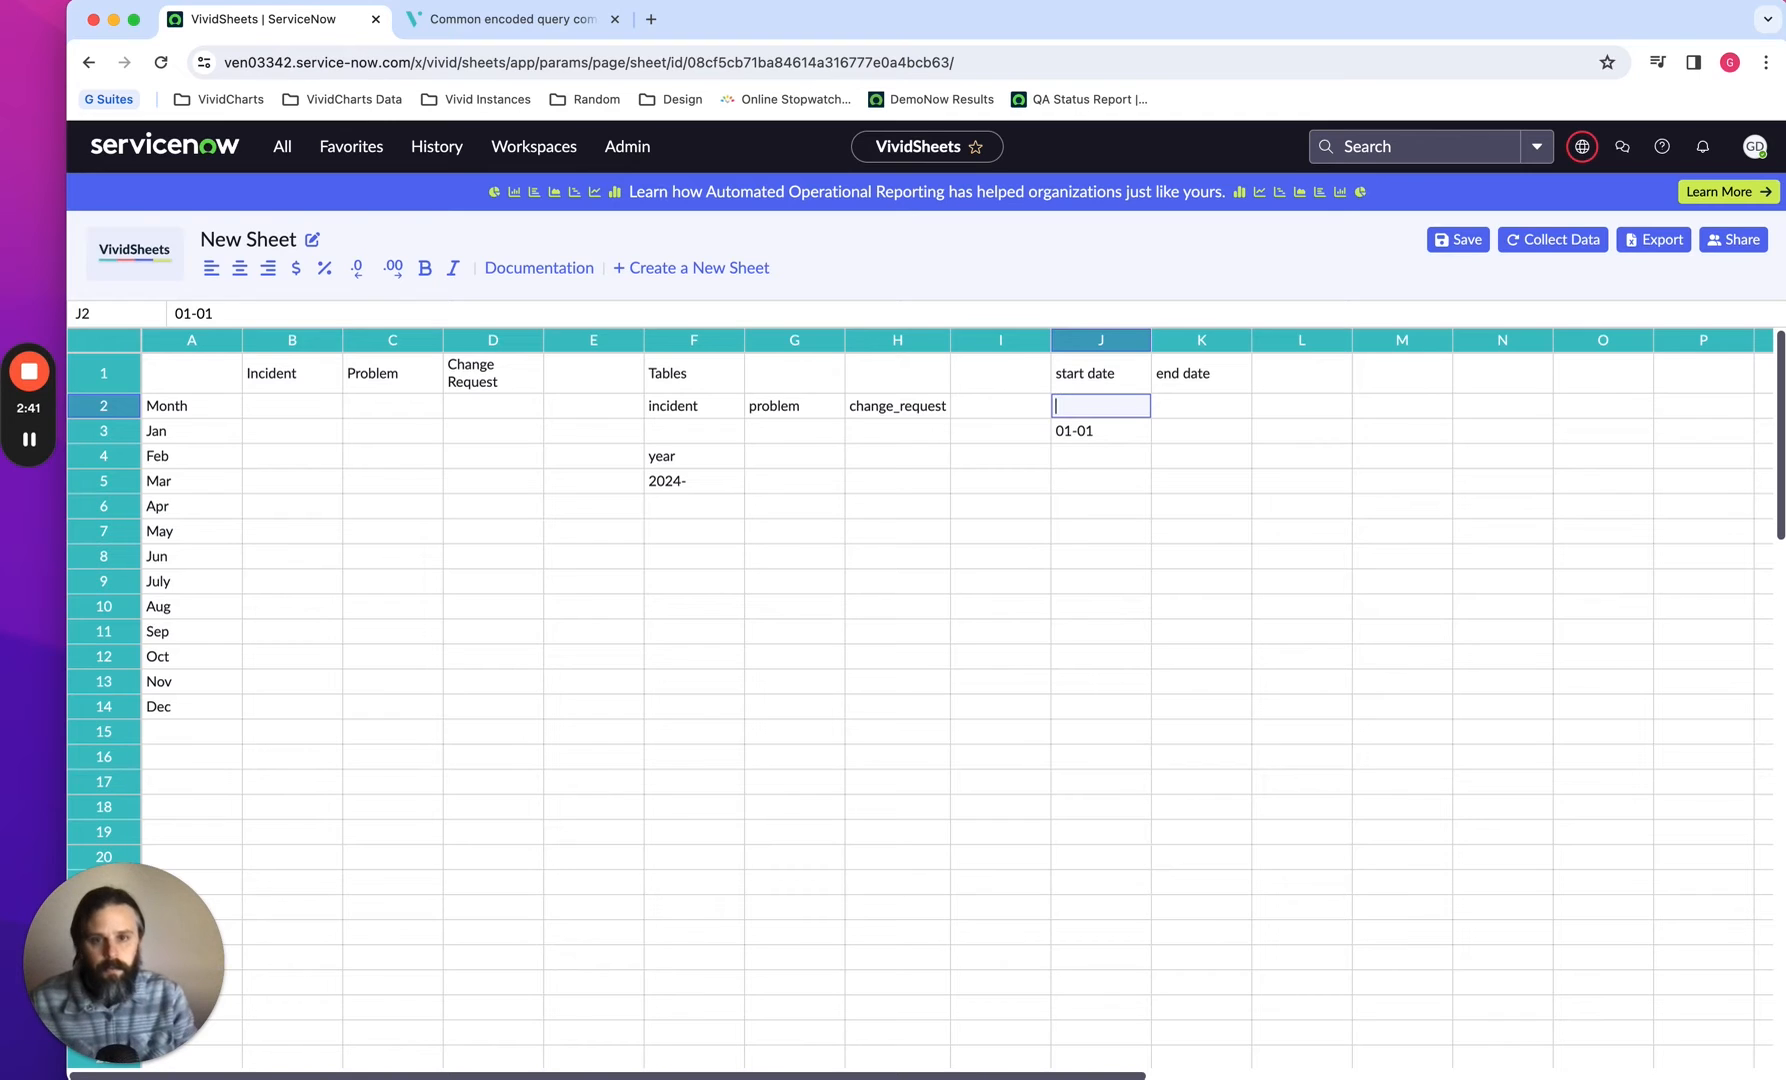
key(Return)
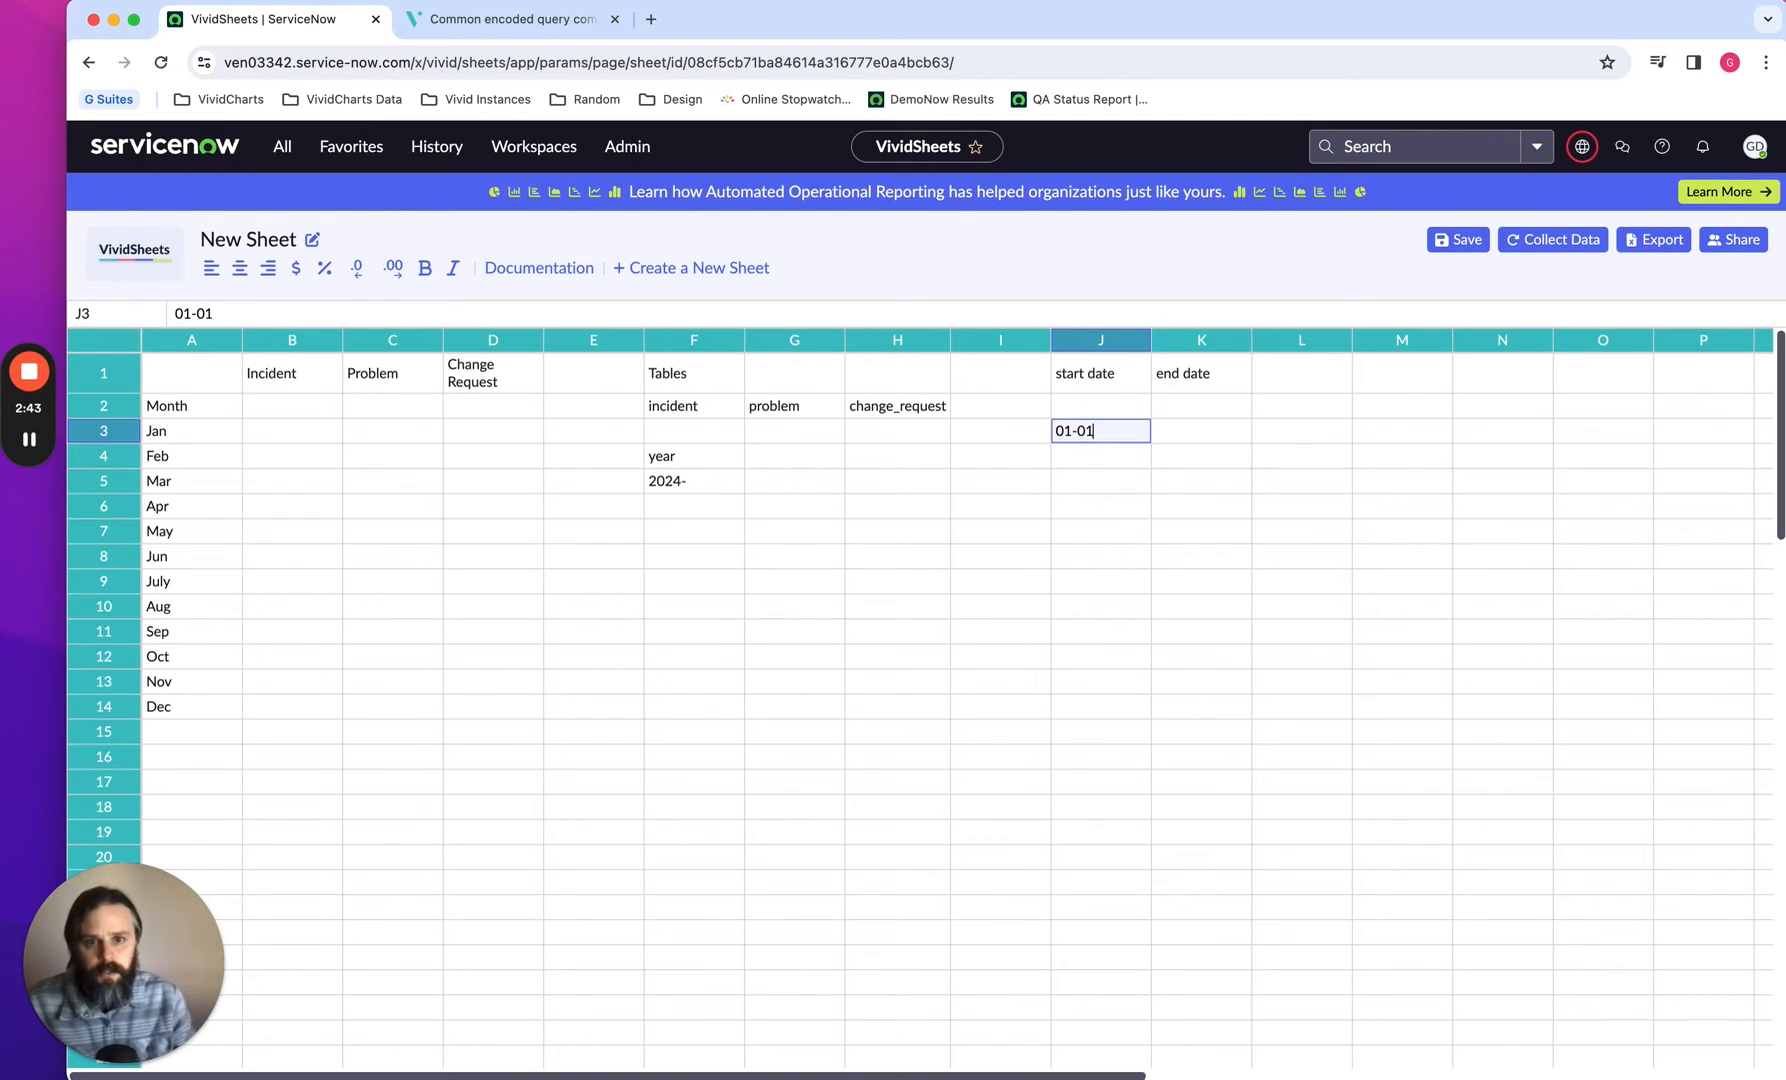
key(Return)
Fill J4 to J8 with the February to June start dates 02-01, 03-01, 04-01, 05-01 and 06-01
text(02)
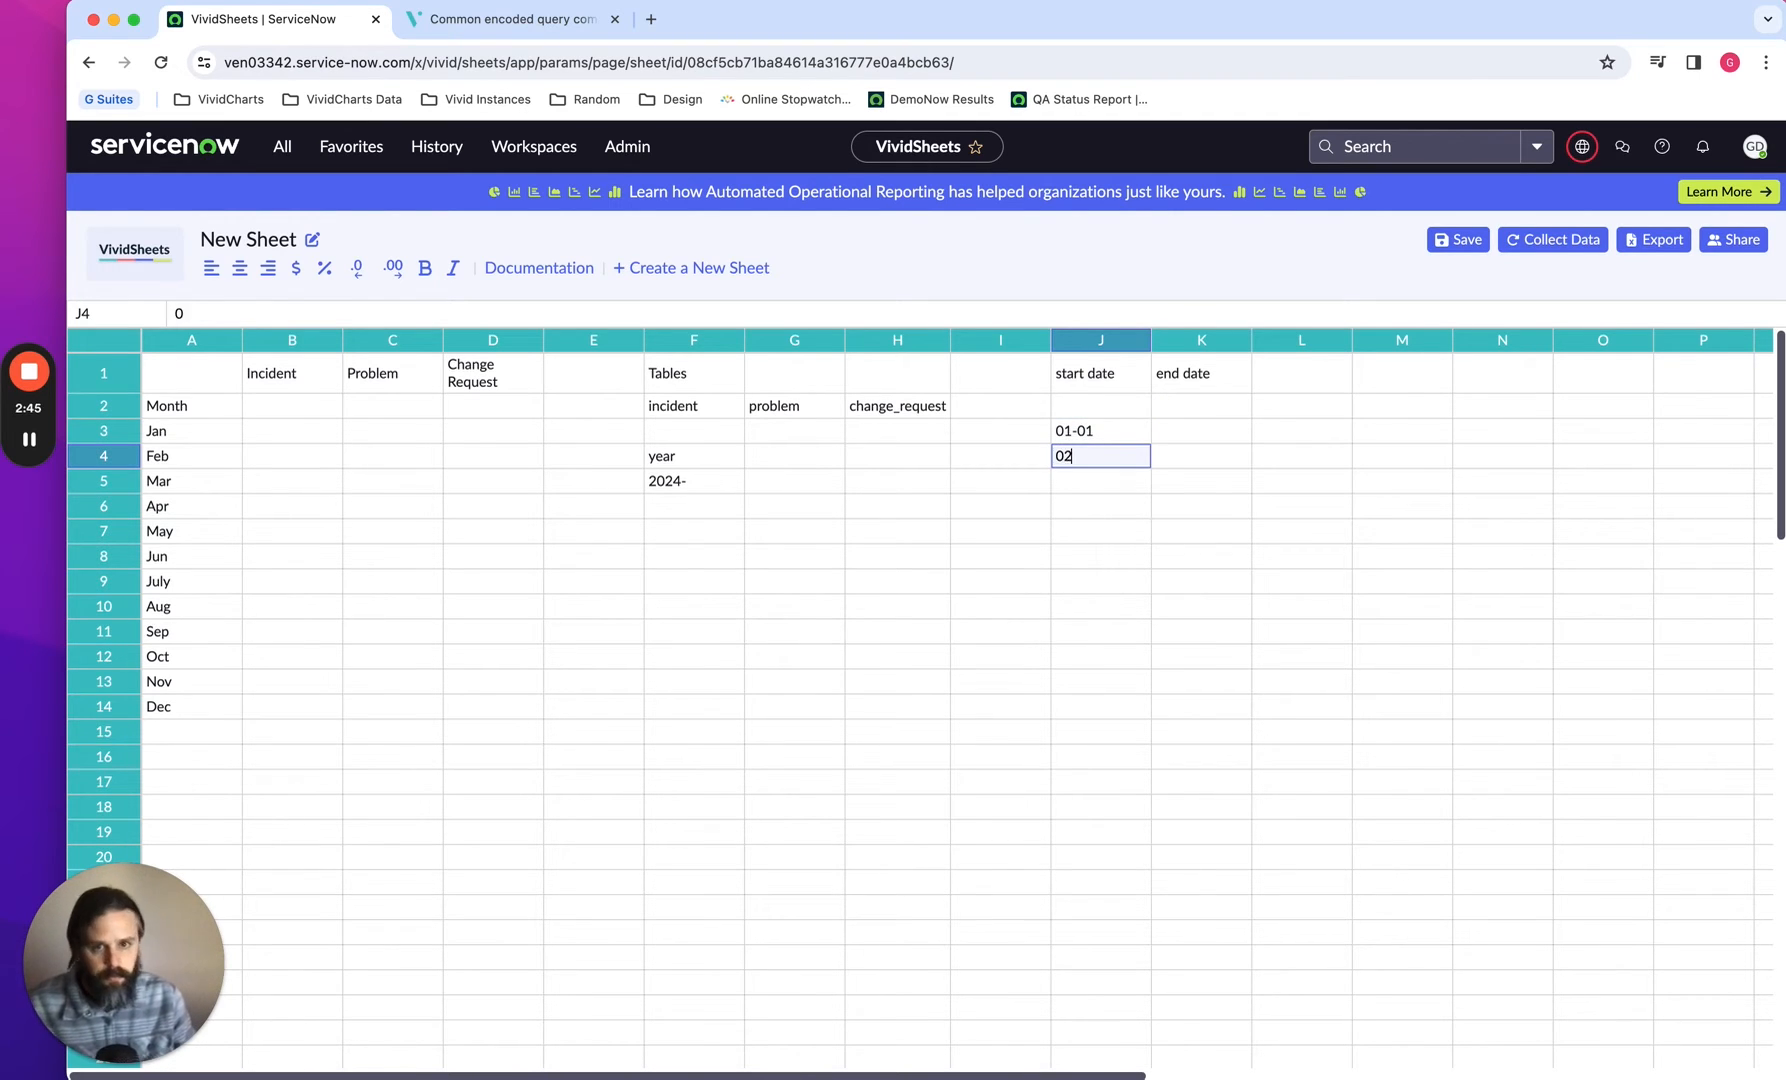
text(-01)
key(Return)
text(03-01)
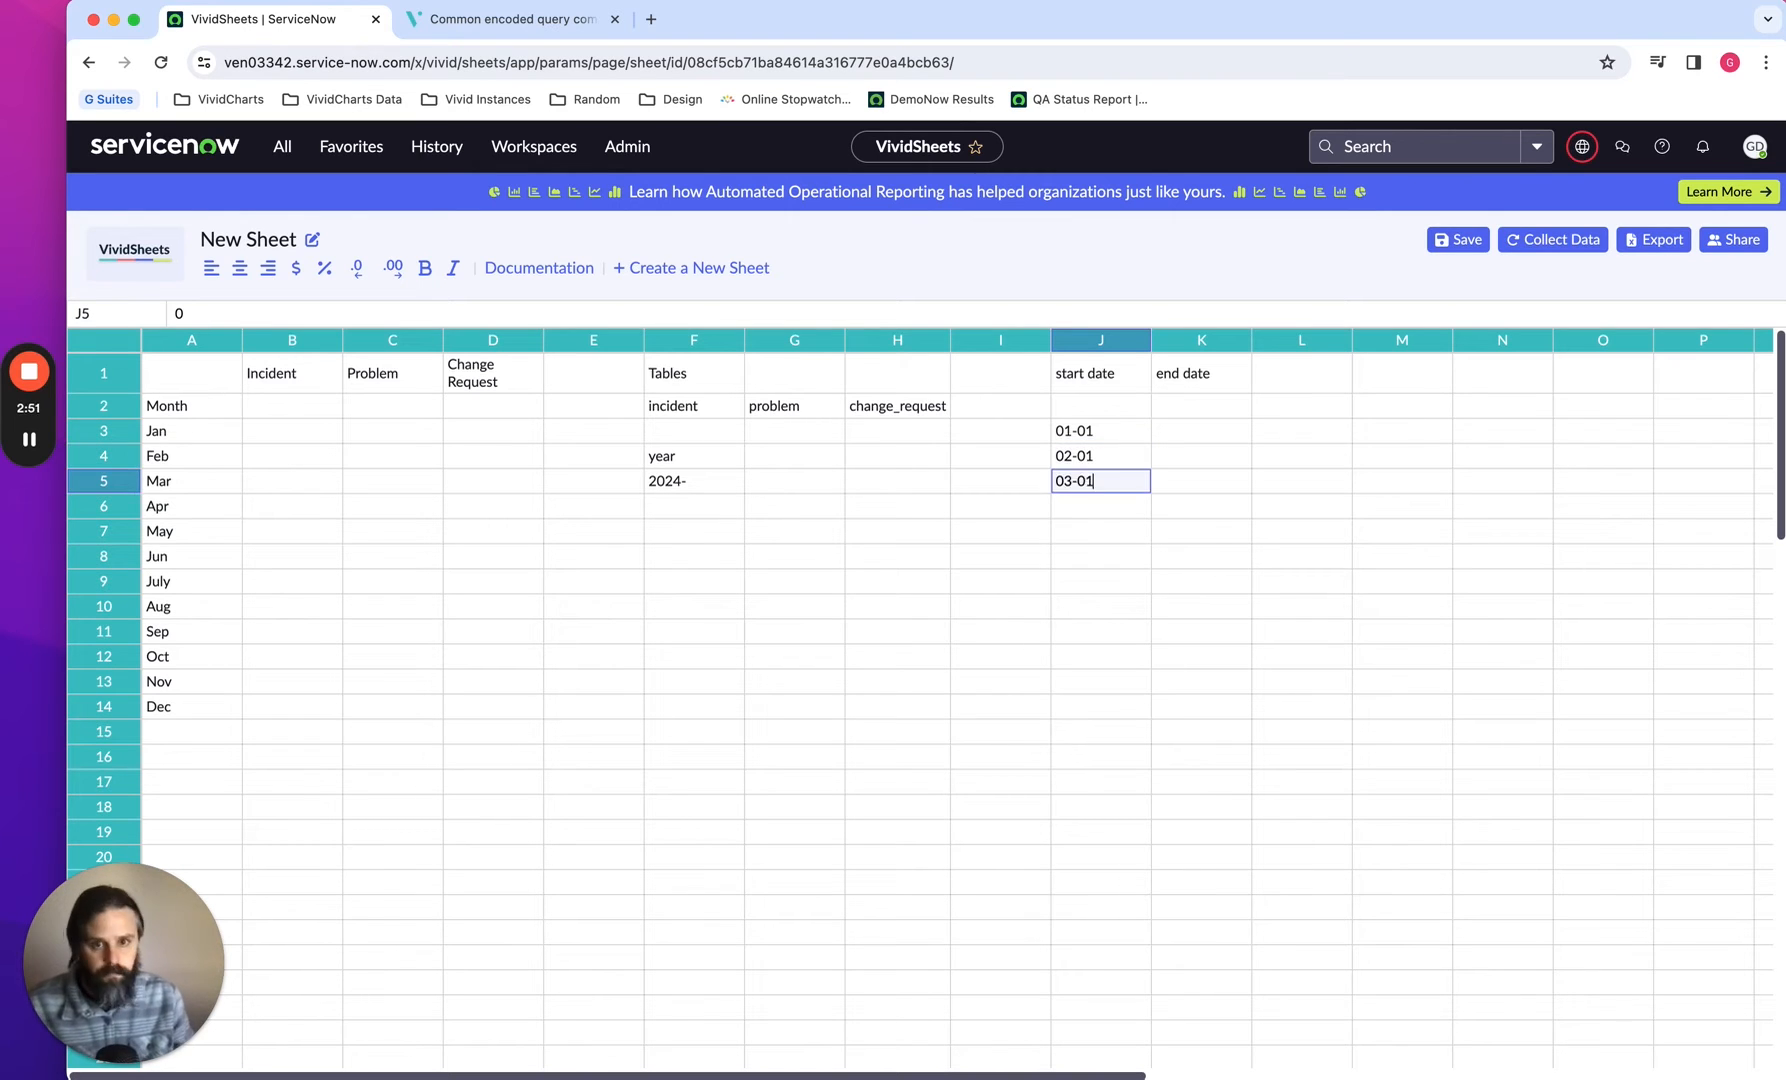
key(Return)
text(04-01)
key(Return)
text(05-01)
key(Return)
text(06-01)
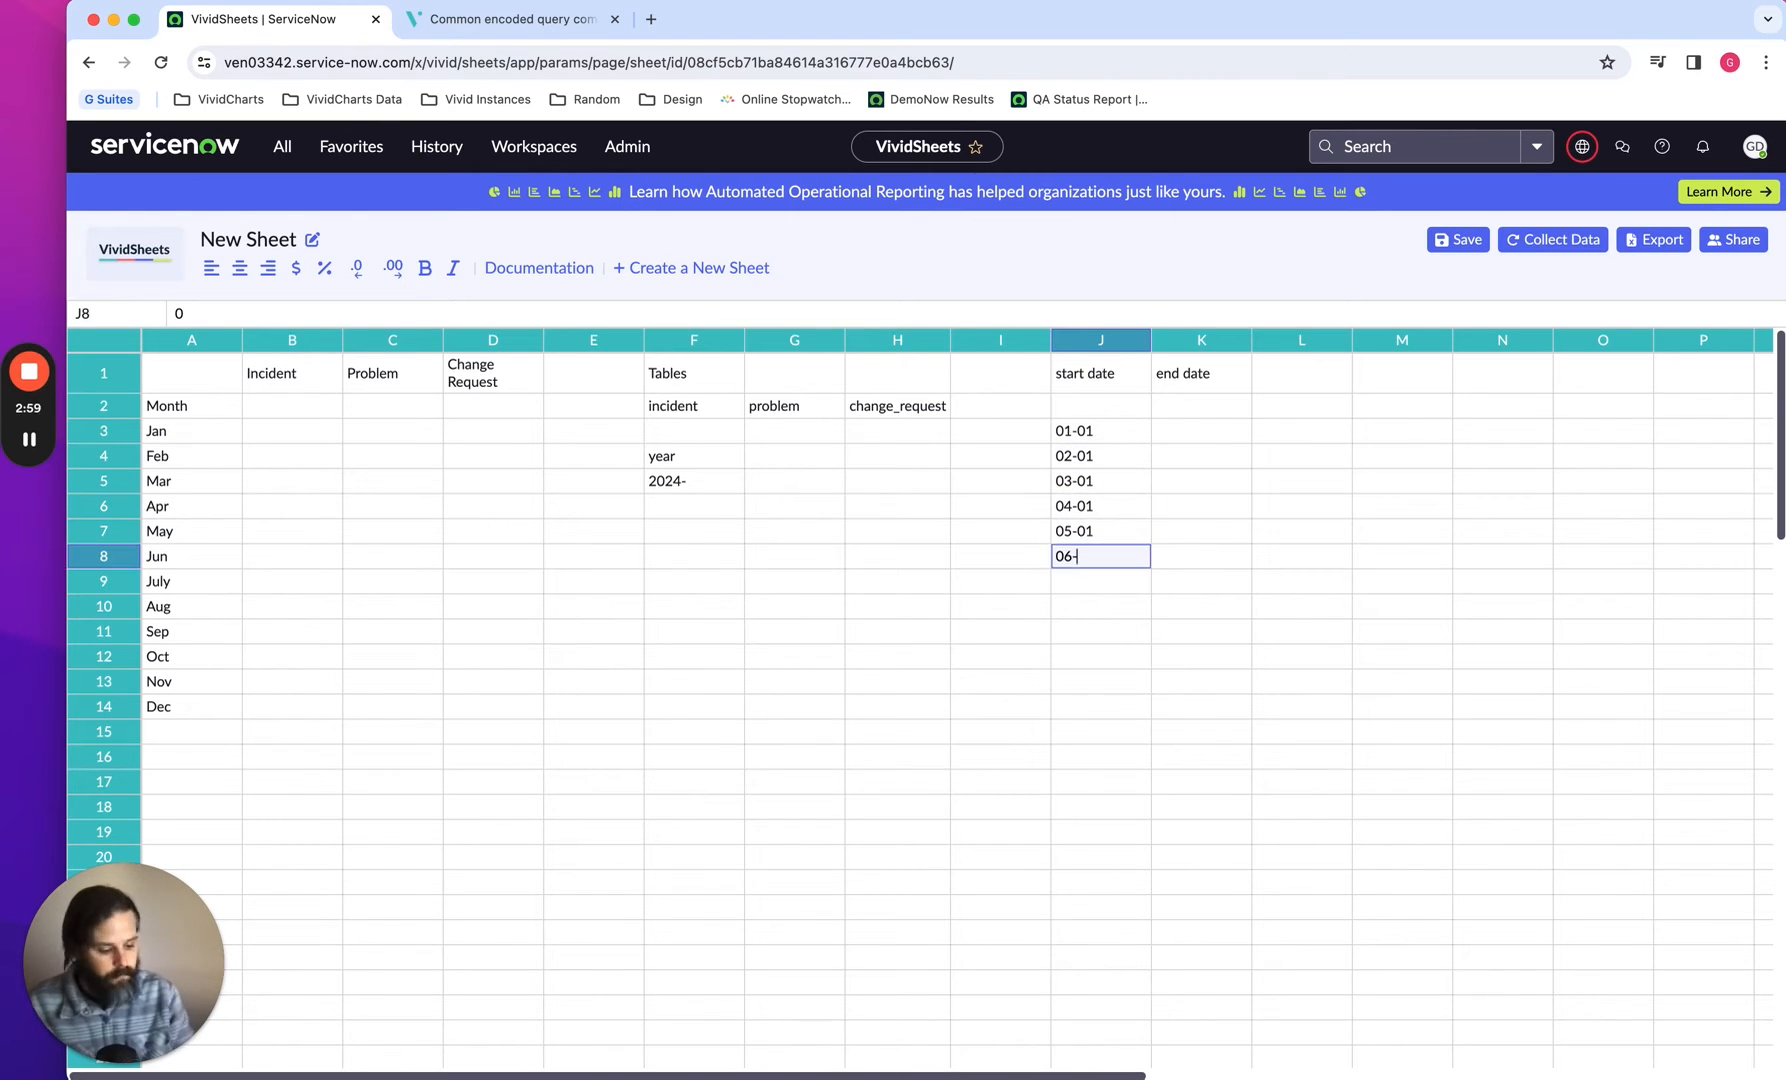
key(Return)
Fill J9 to J14 with the July to December start dates 07-01, 08-01, 09-01, 10-01, 11-01 and 12-01
text(07-01)
key(Return)
text(08-01)
key(Return)
text(09-01)
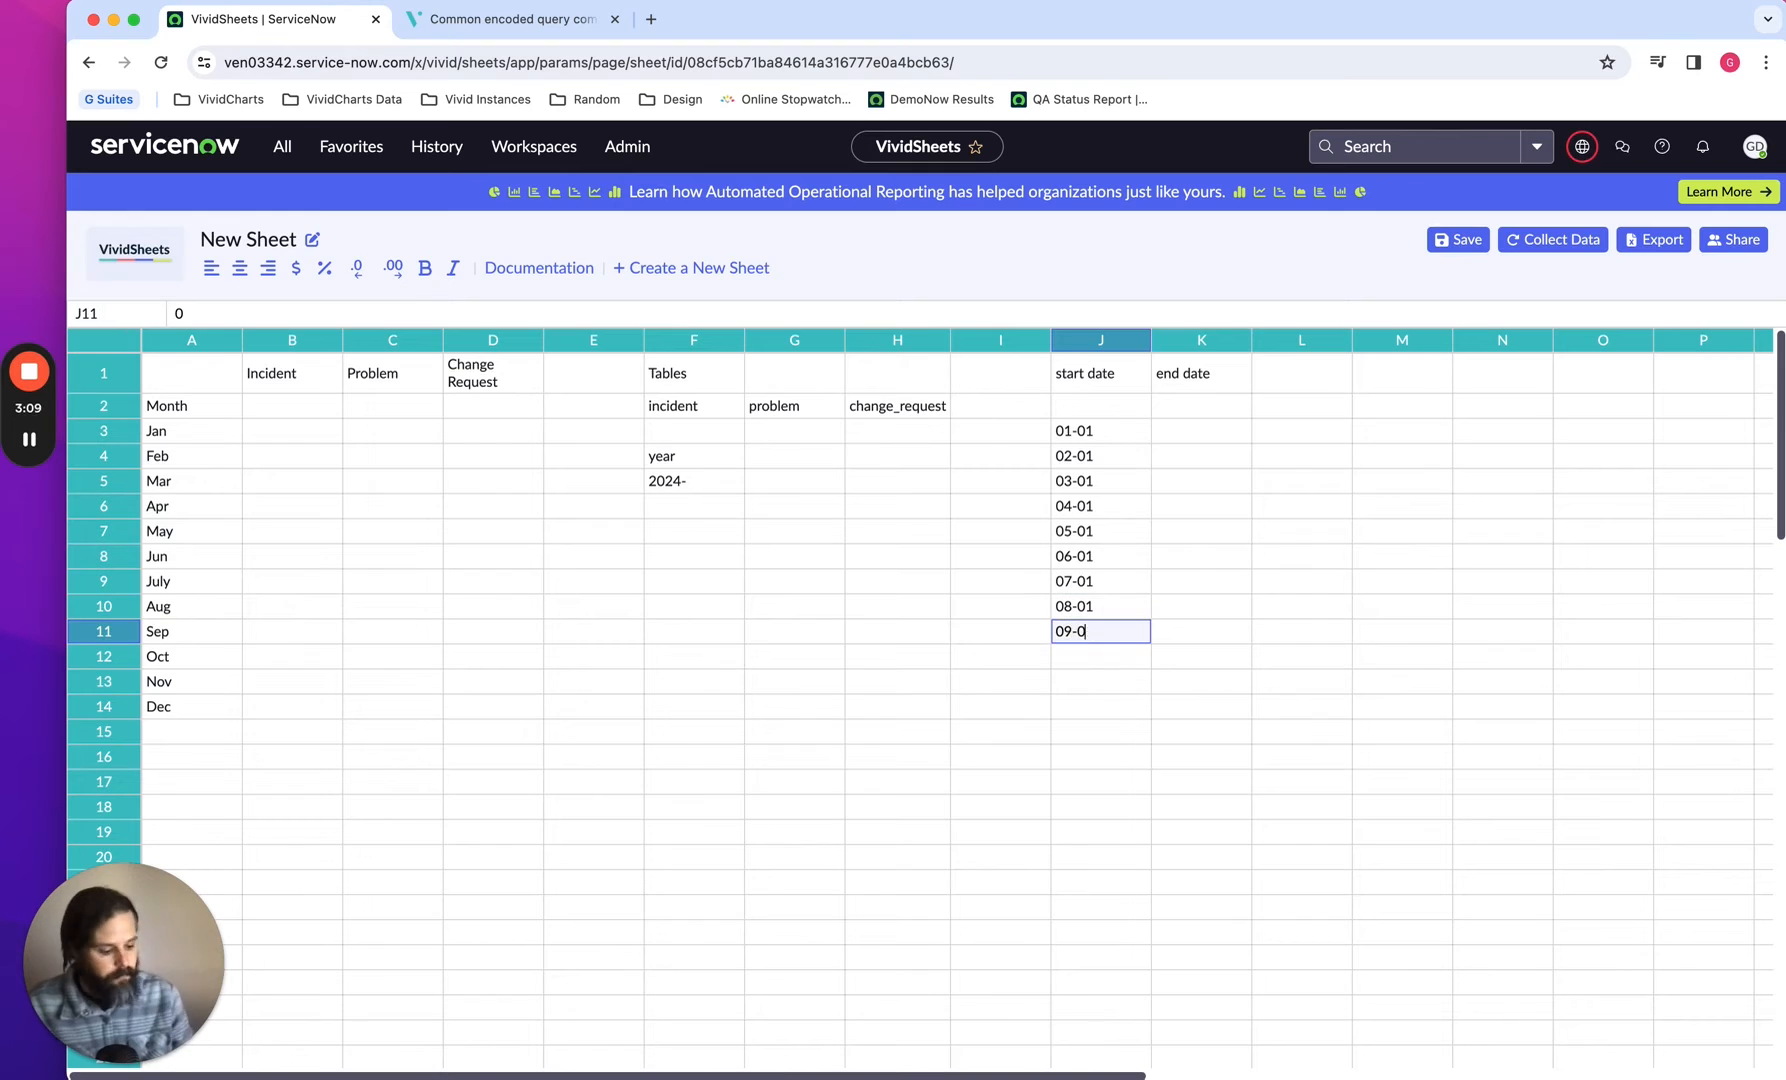
key(Return)
text(10-01)
key(Return)
text(11-01)
key(Return)
text(12-01)
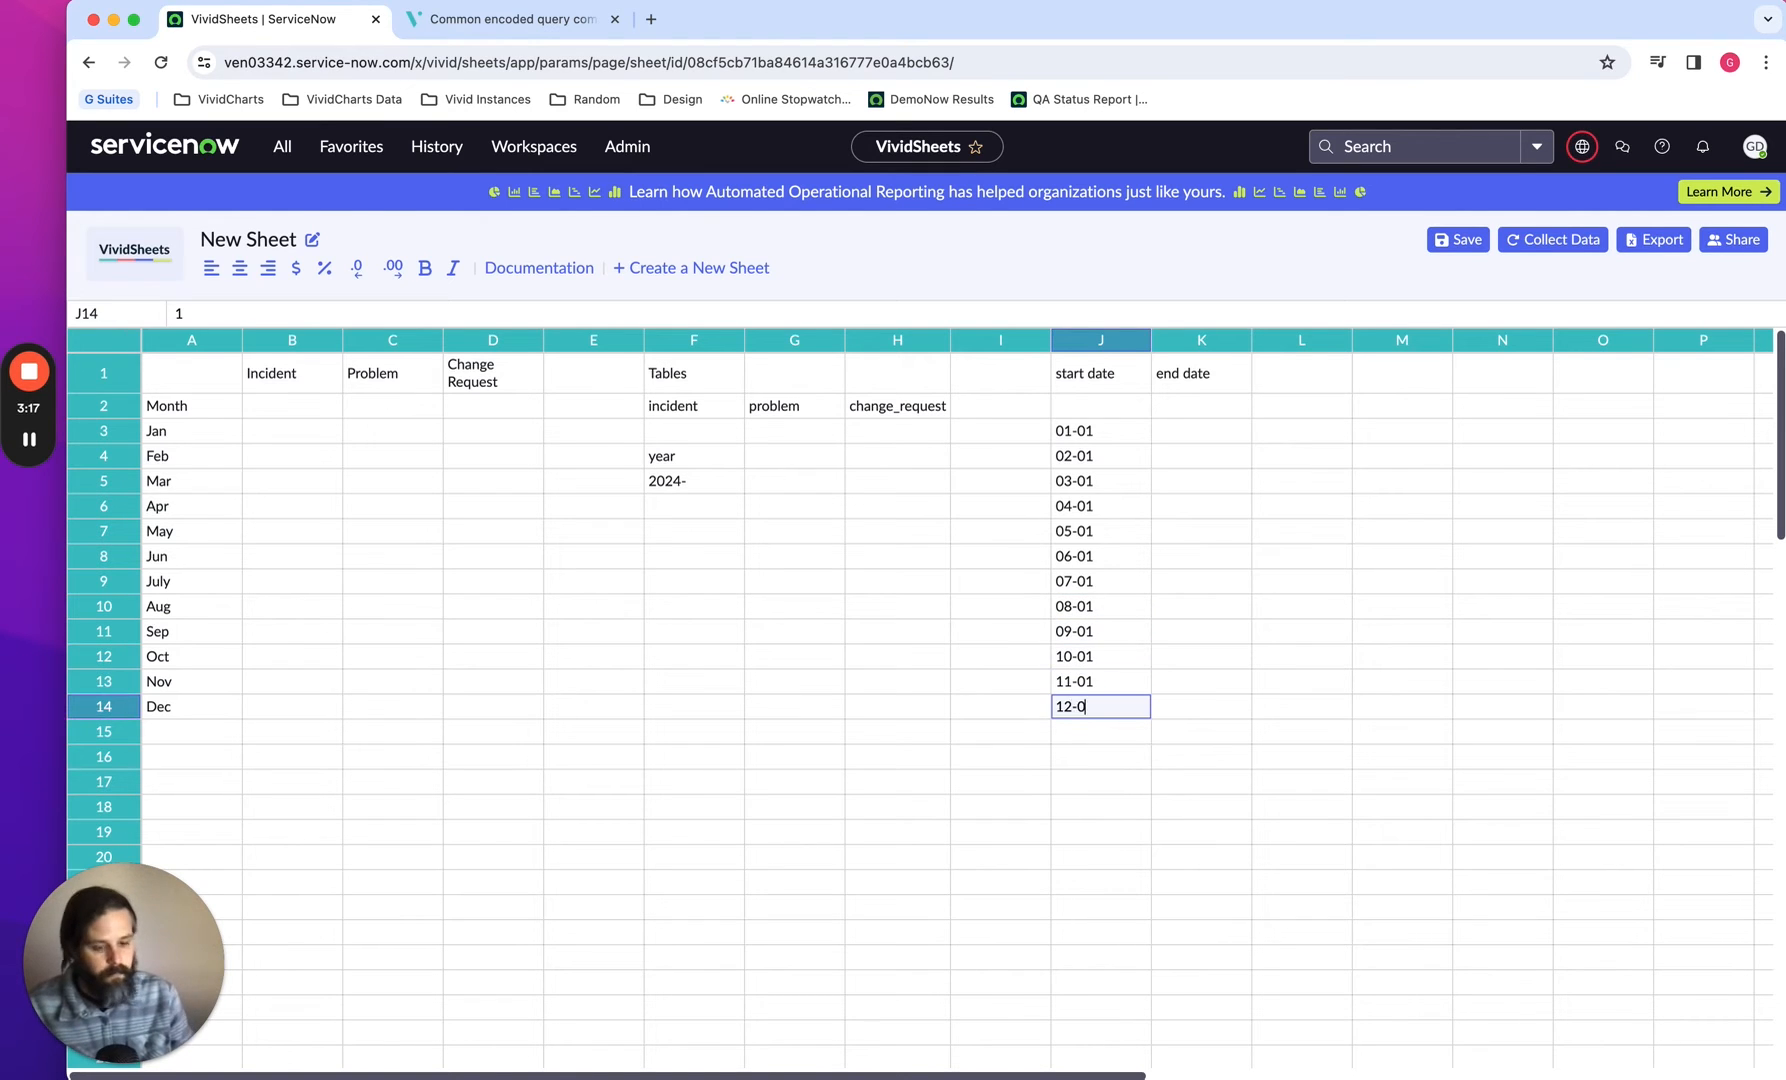
key(Return)
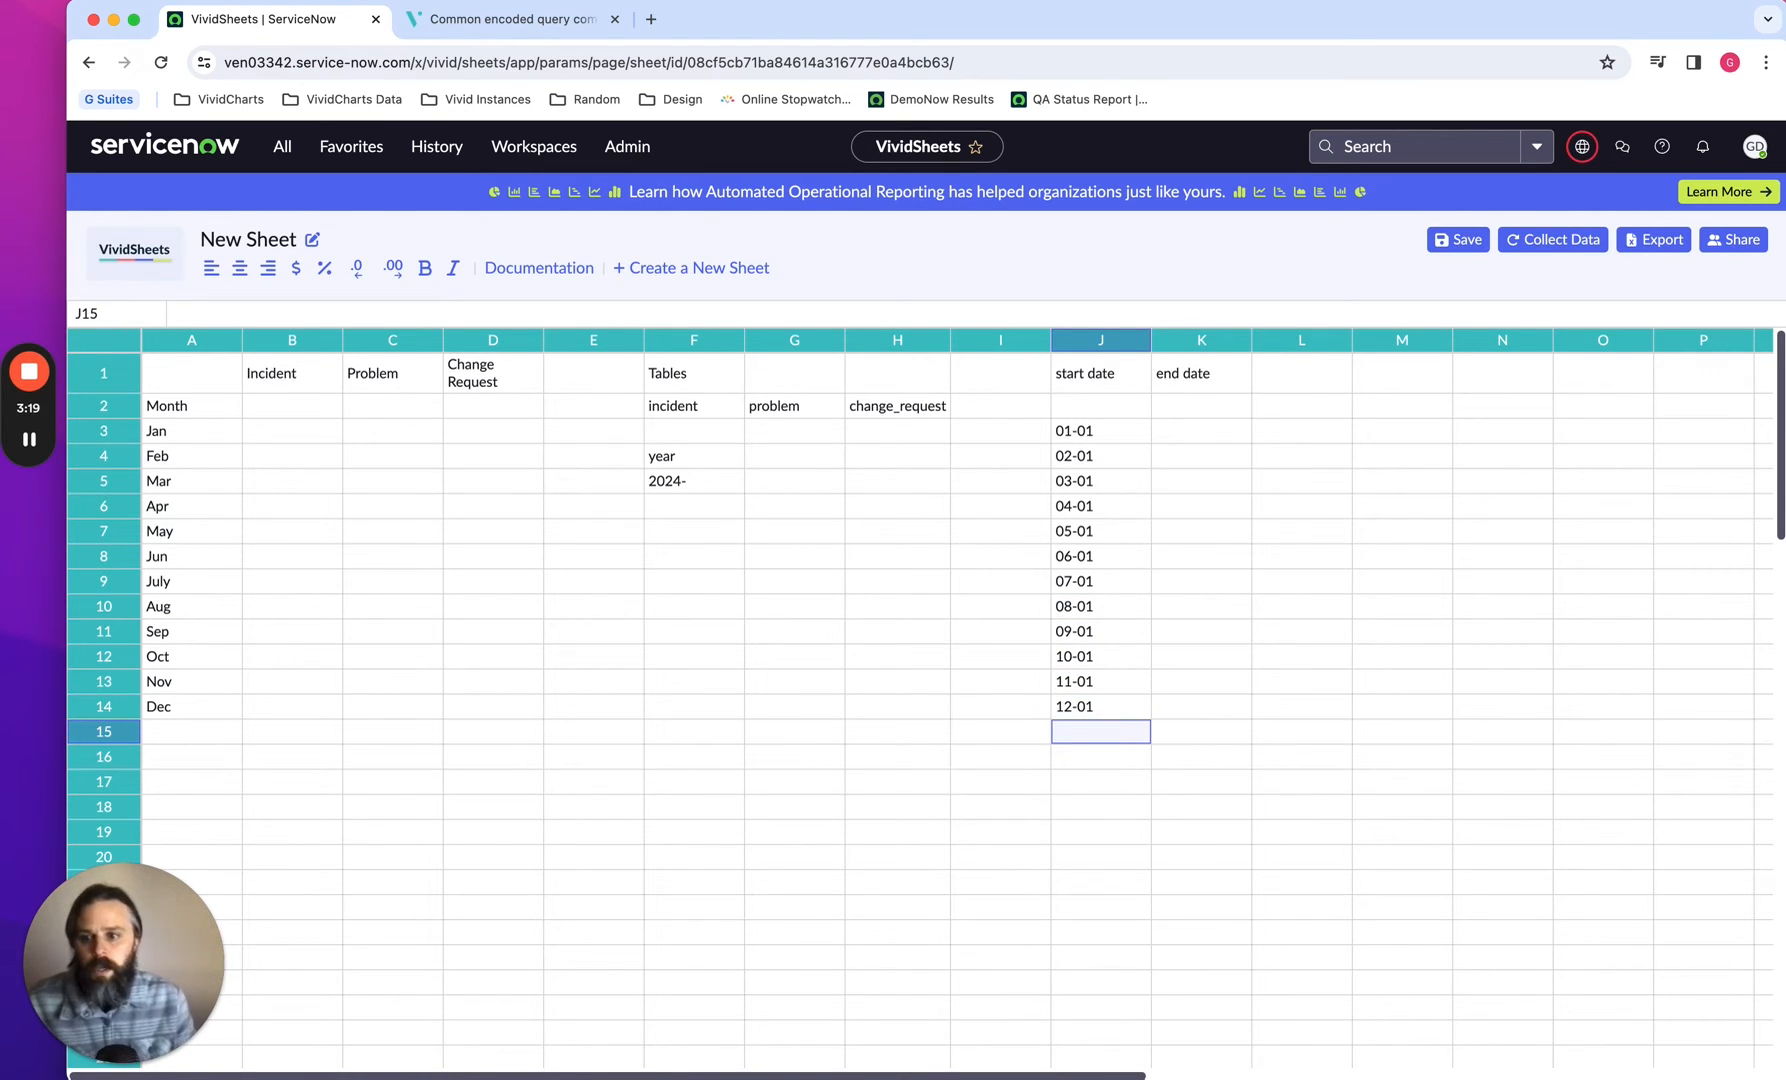
Enter the January end date 01-31 in cell K3
key(Right)
key(Left)
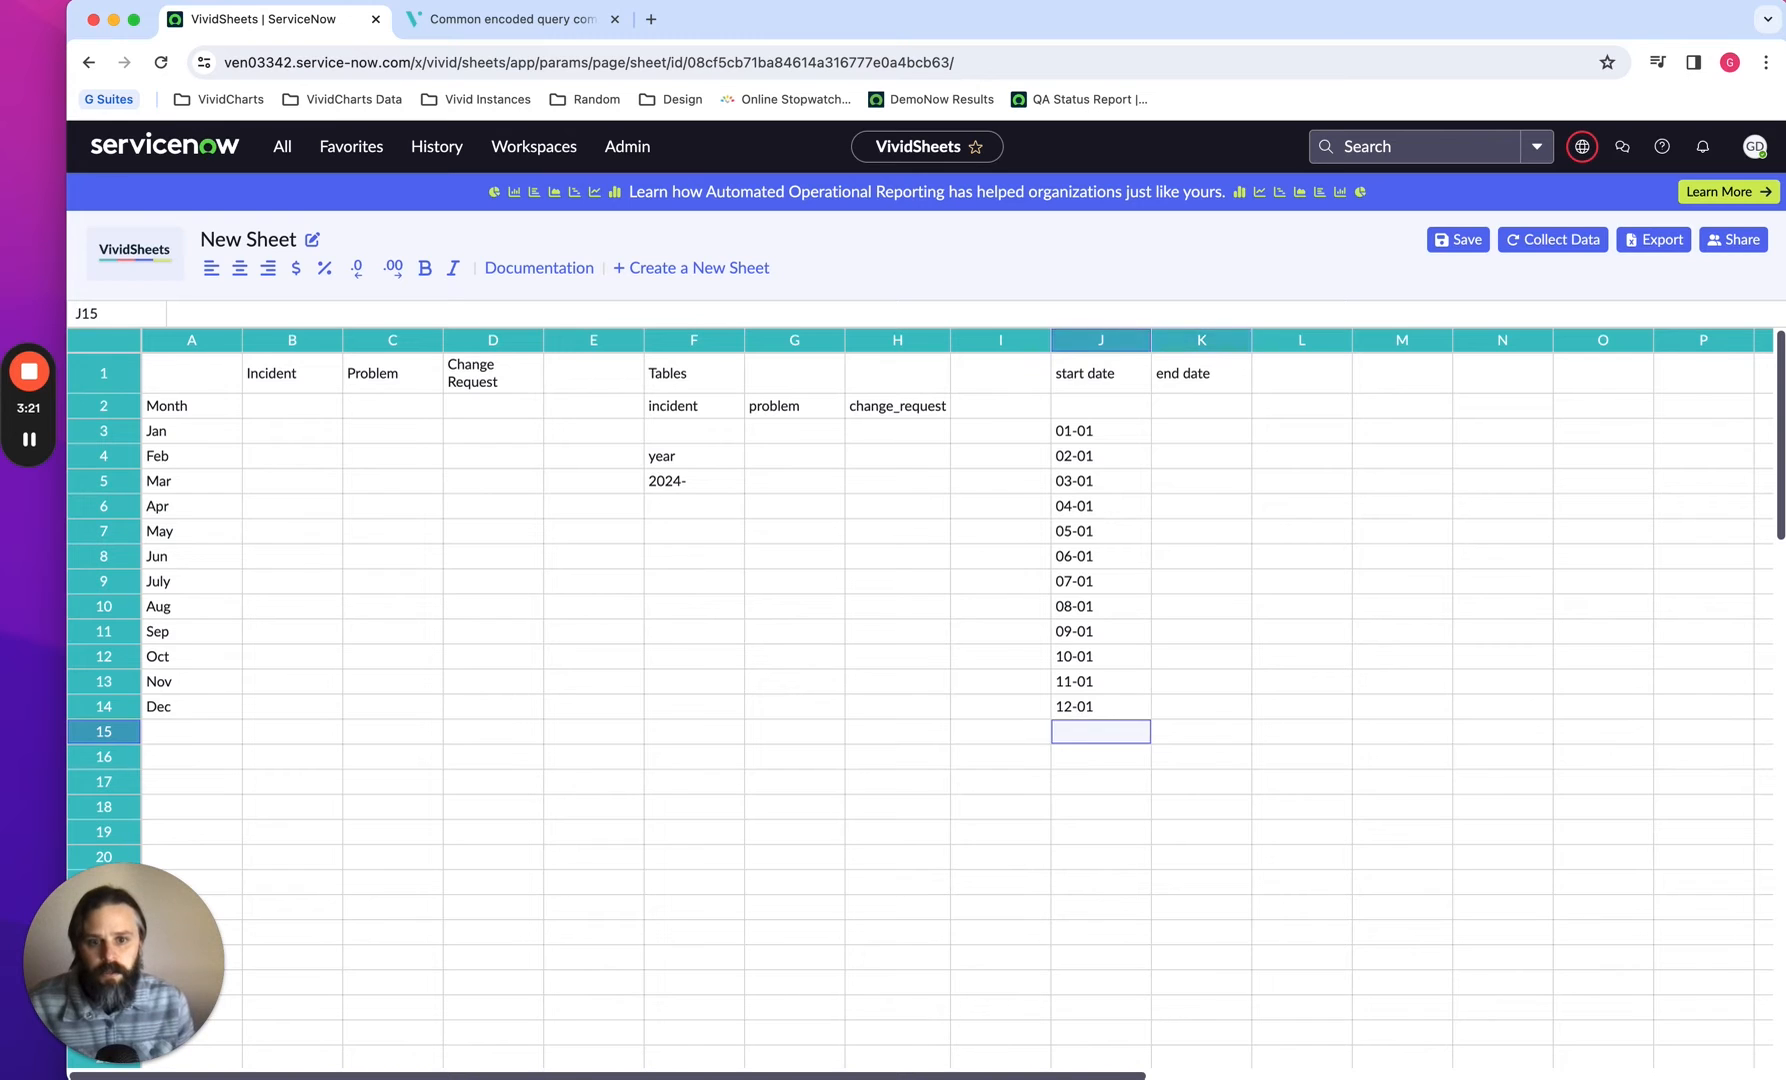
key(Up)
key(Up)
key(Up)
key(Up)
key(Up)
key(Up)
key(Up)
key(Up)
key(Up)
key(Up)
key(Up)
key(Up)
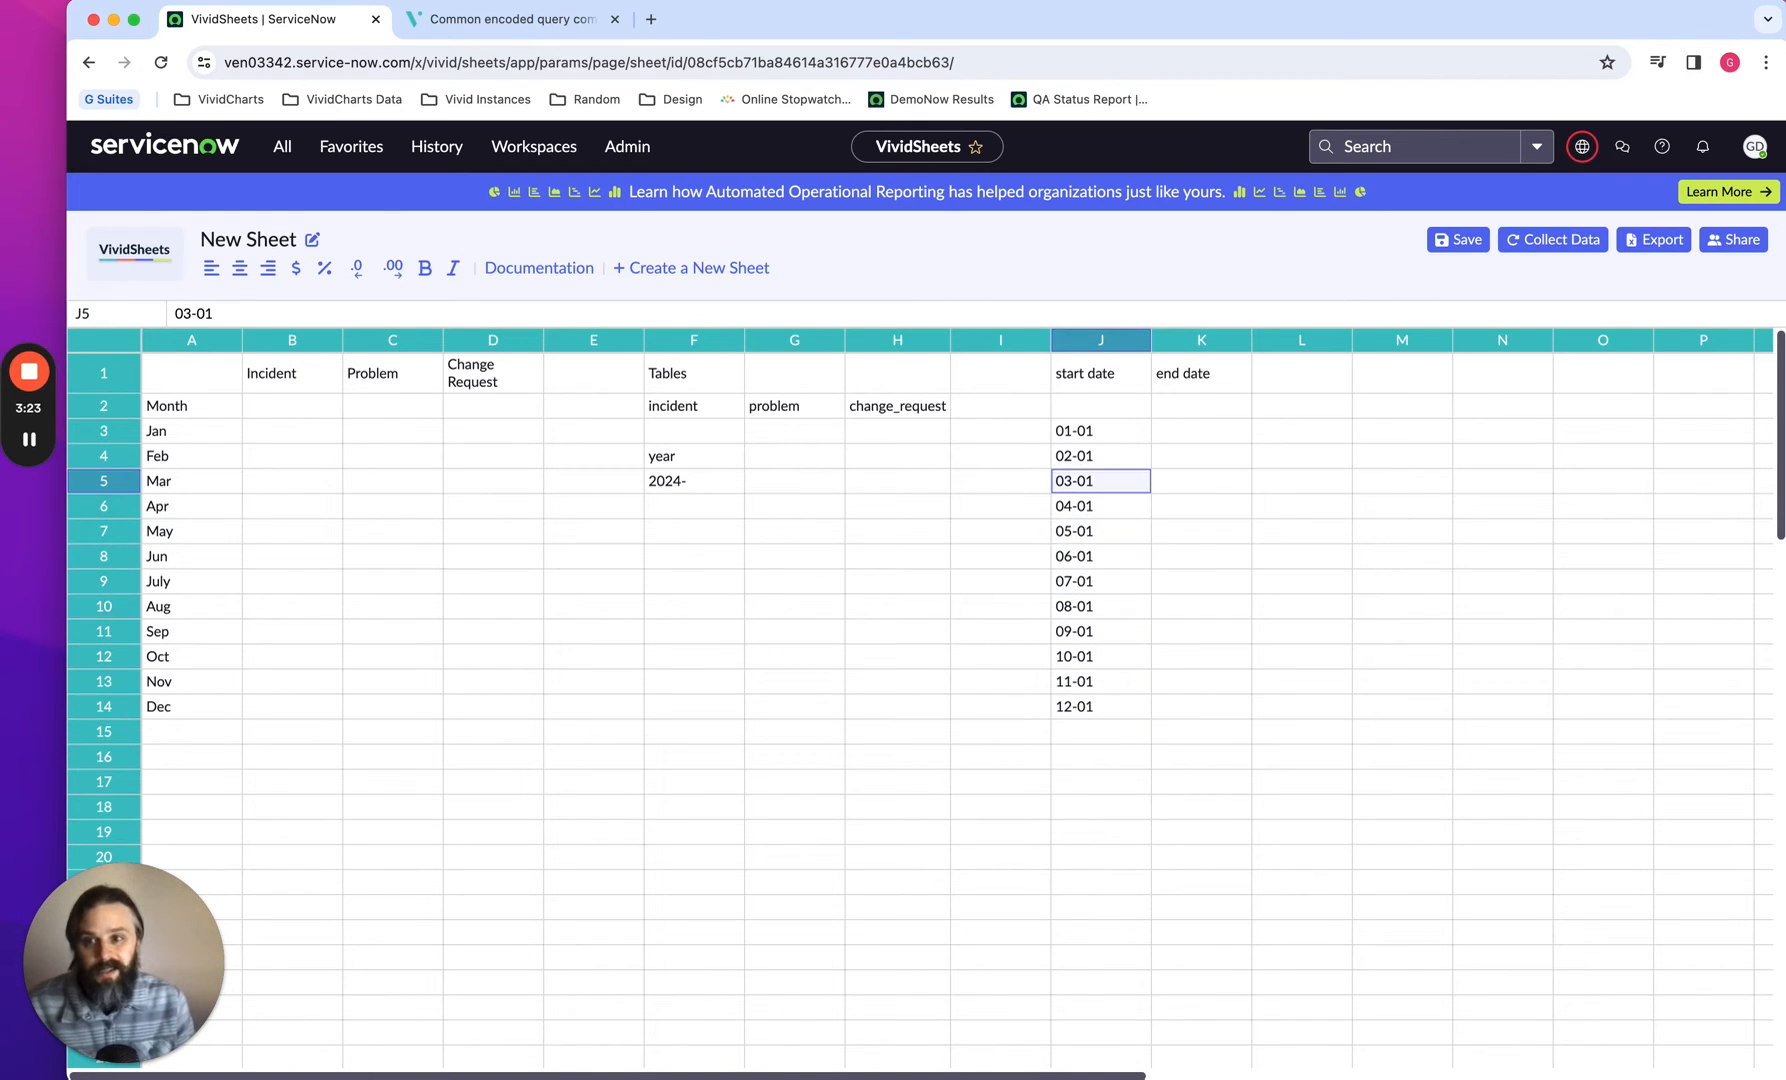
key(Right)
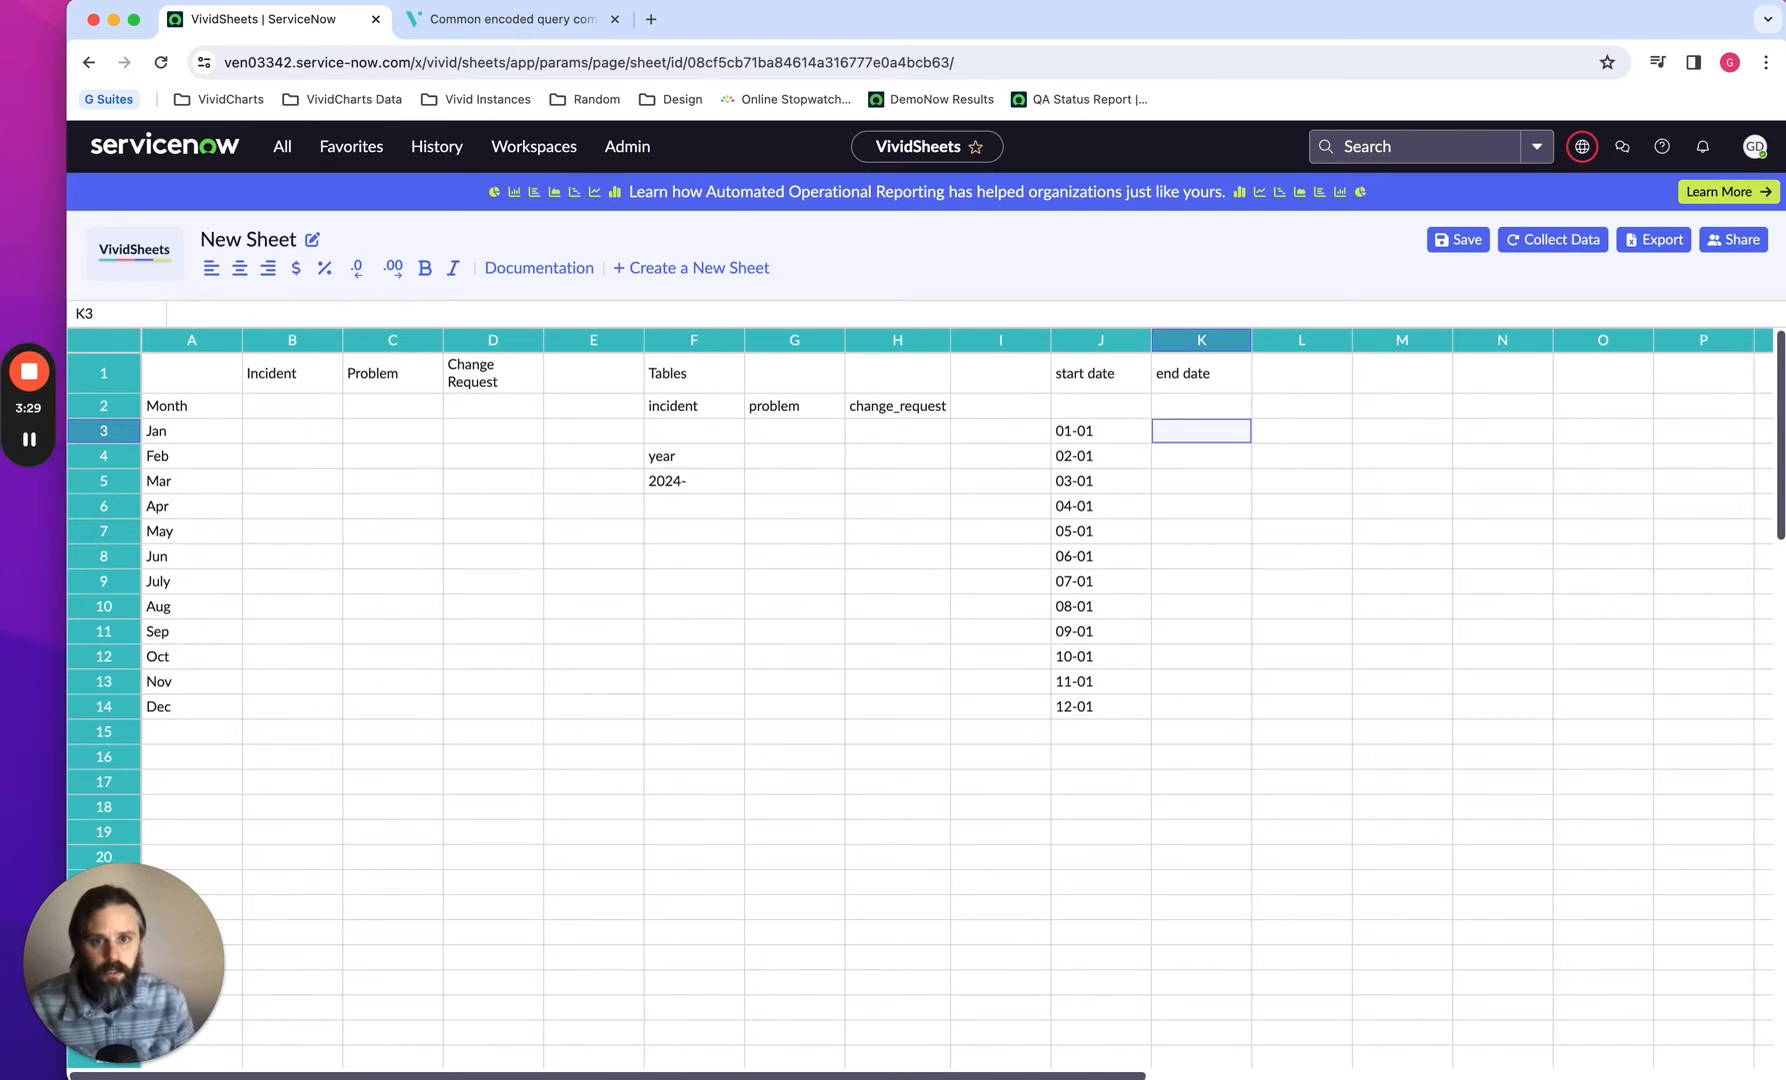
text(01-31)
key(Return)
Fill K4 to K7 with the February to May end dates 02-28, 03-31, 04-30 and 05-31
text(02)
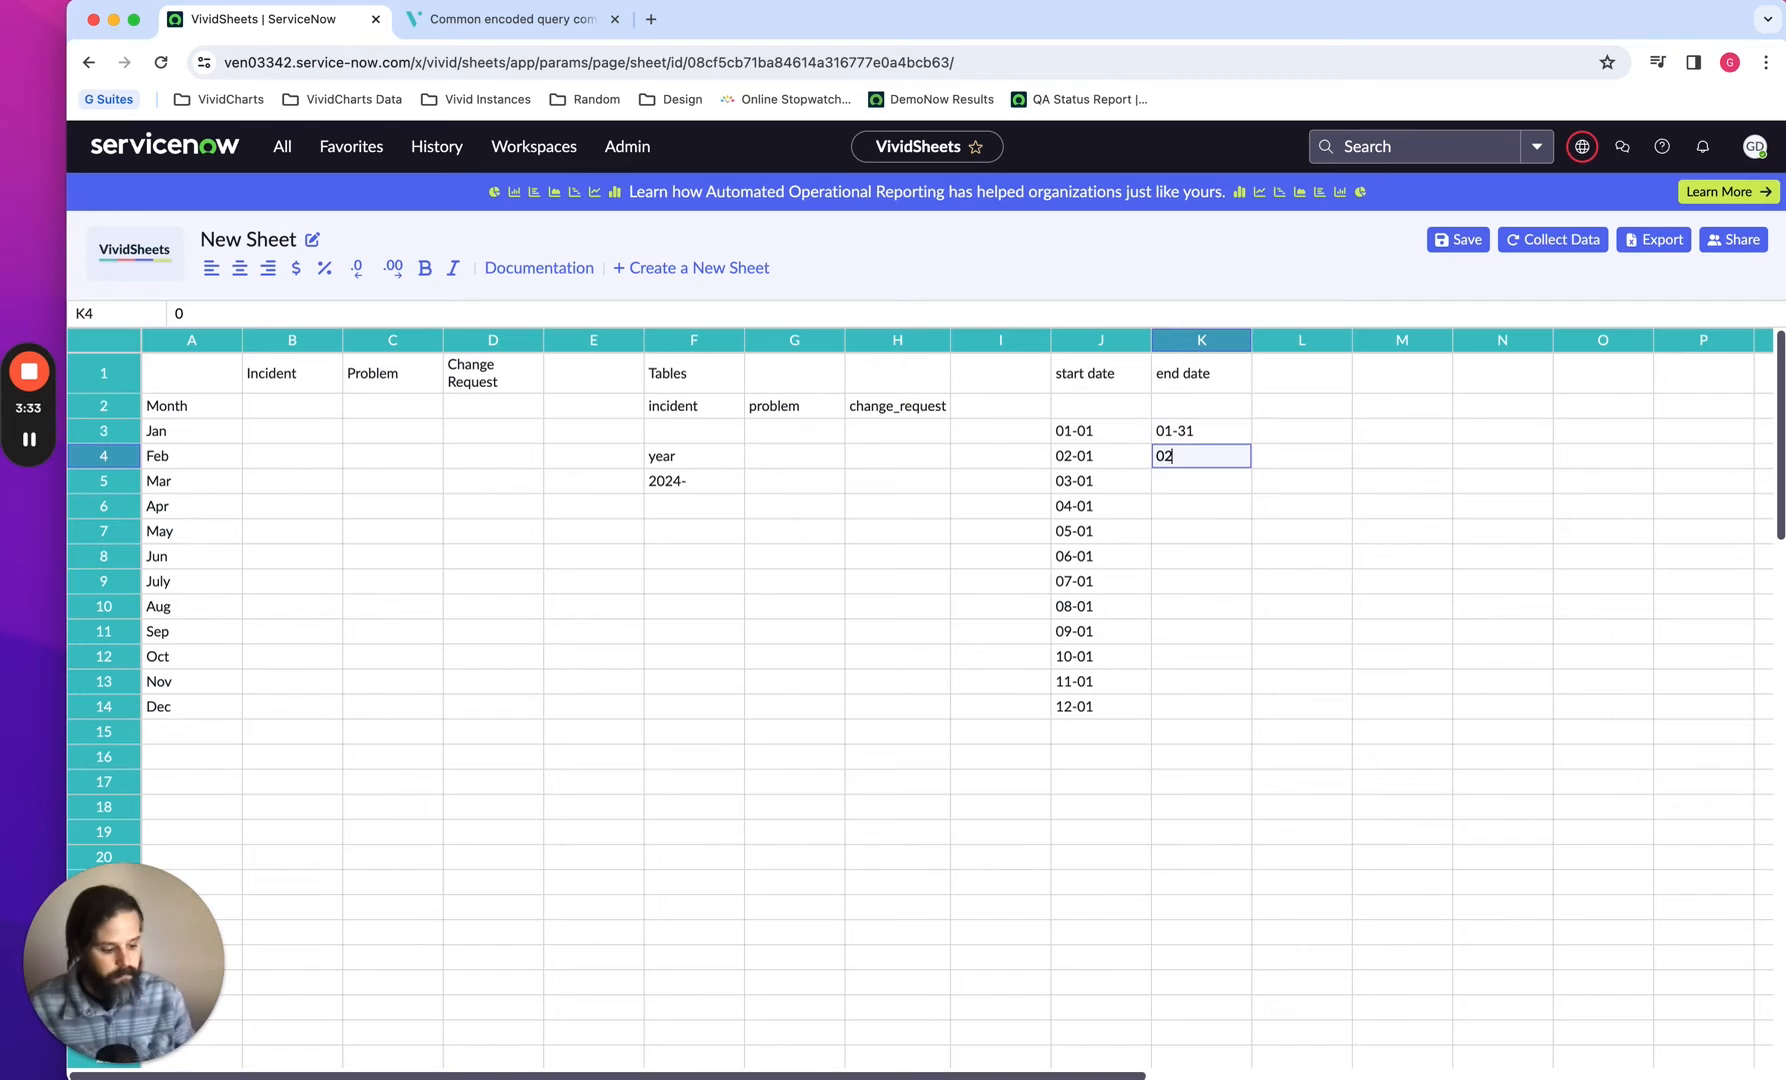
text(-28)
key(Return)
text(03-31)
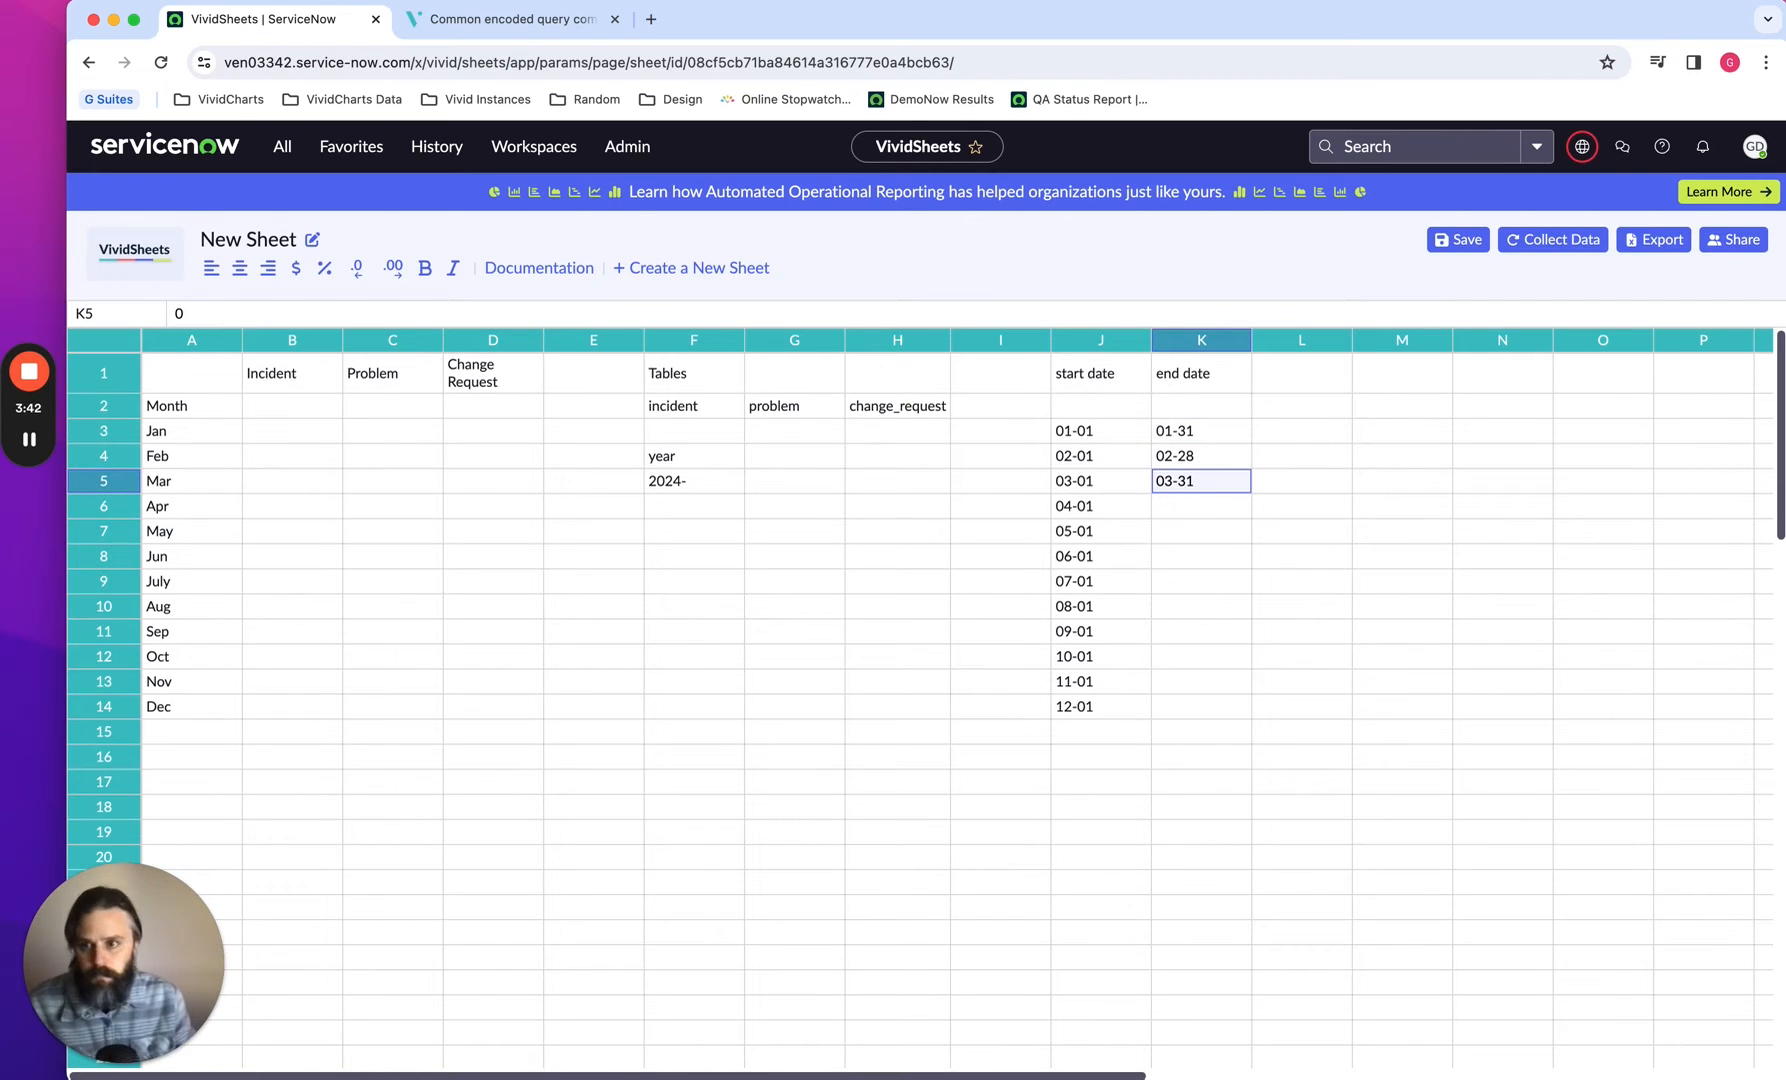
key(Return)
text(04-30)
key(Return)
text(05-31)
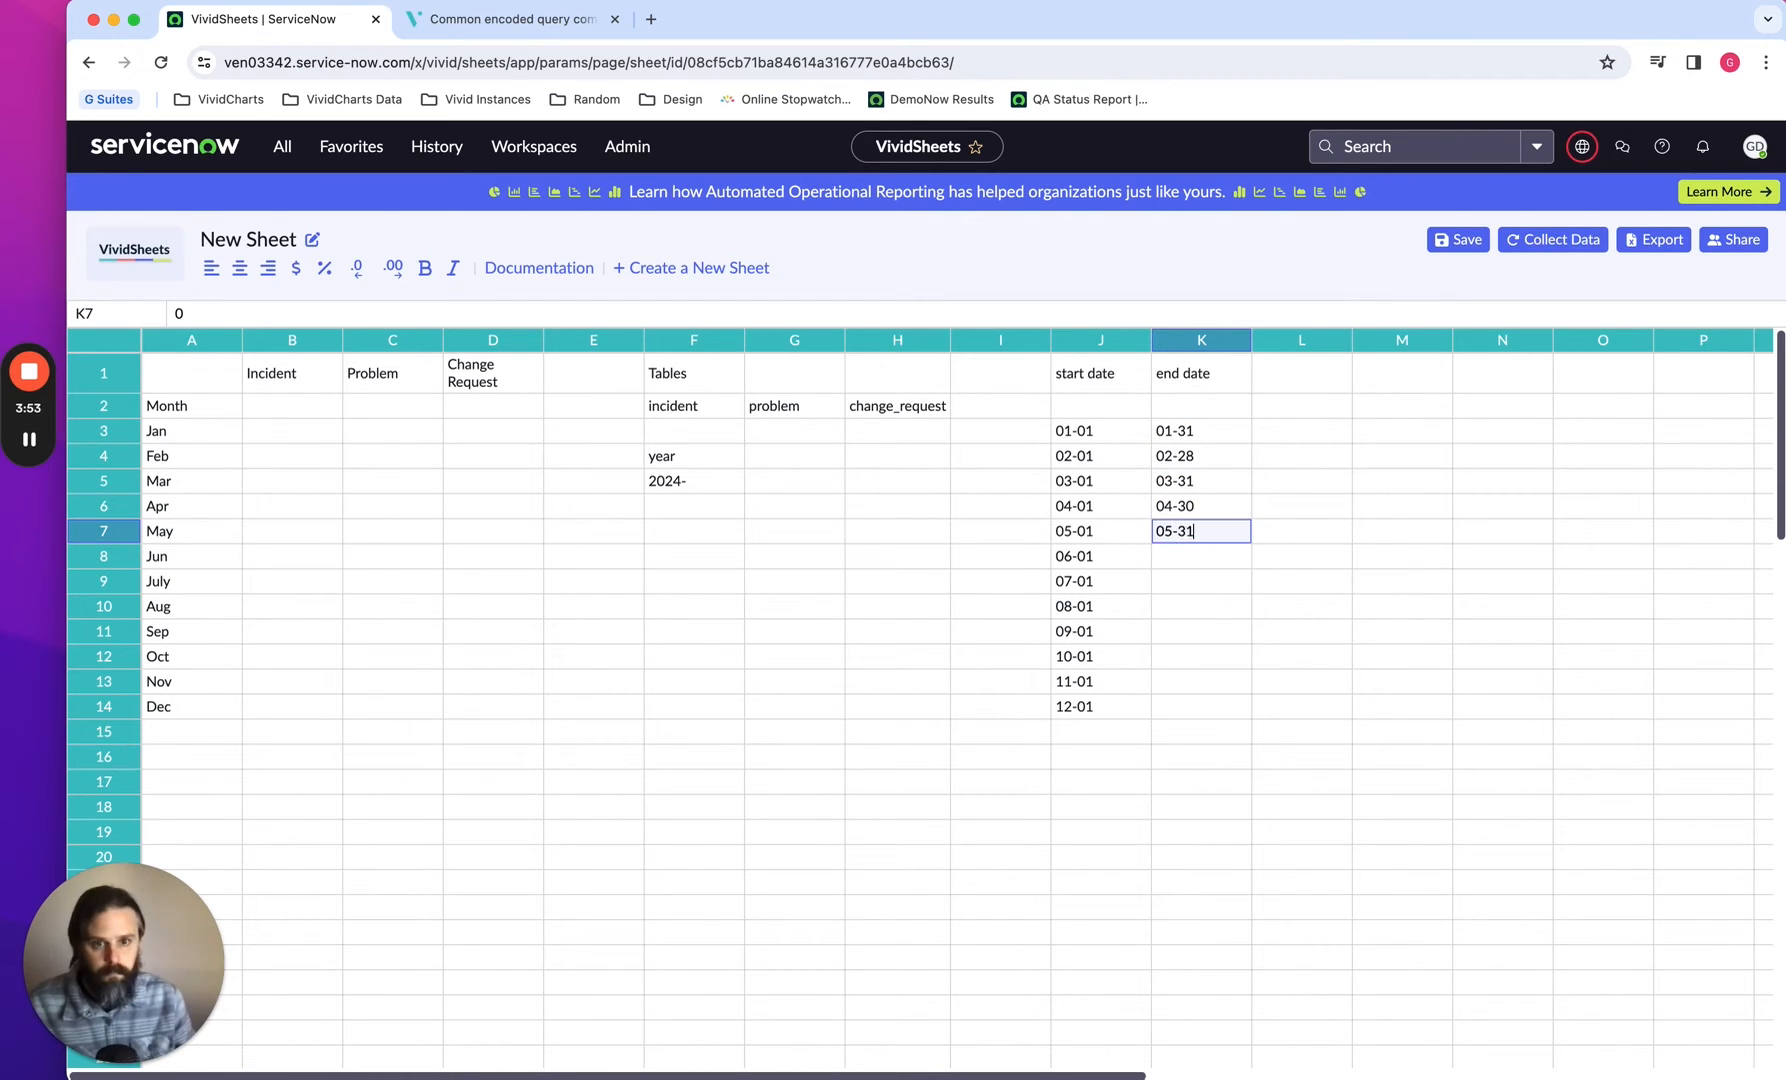
key(Return)
Fill K8 to K11 with the June to September end dates 06-30, 07-31, 08-31 and 09-30
text(06-30)
key(Return)
text(07-31)
key(Return)
text(08-31)
key(Return)
text(0)
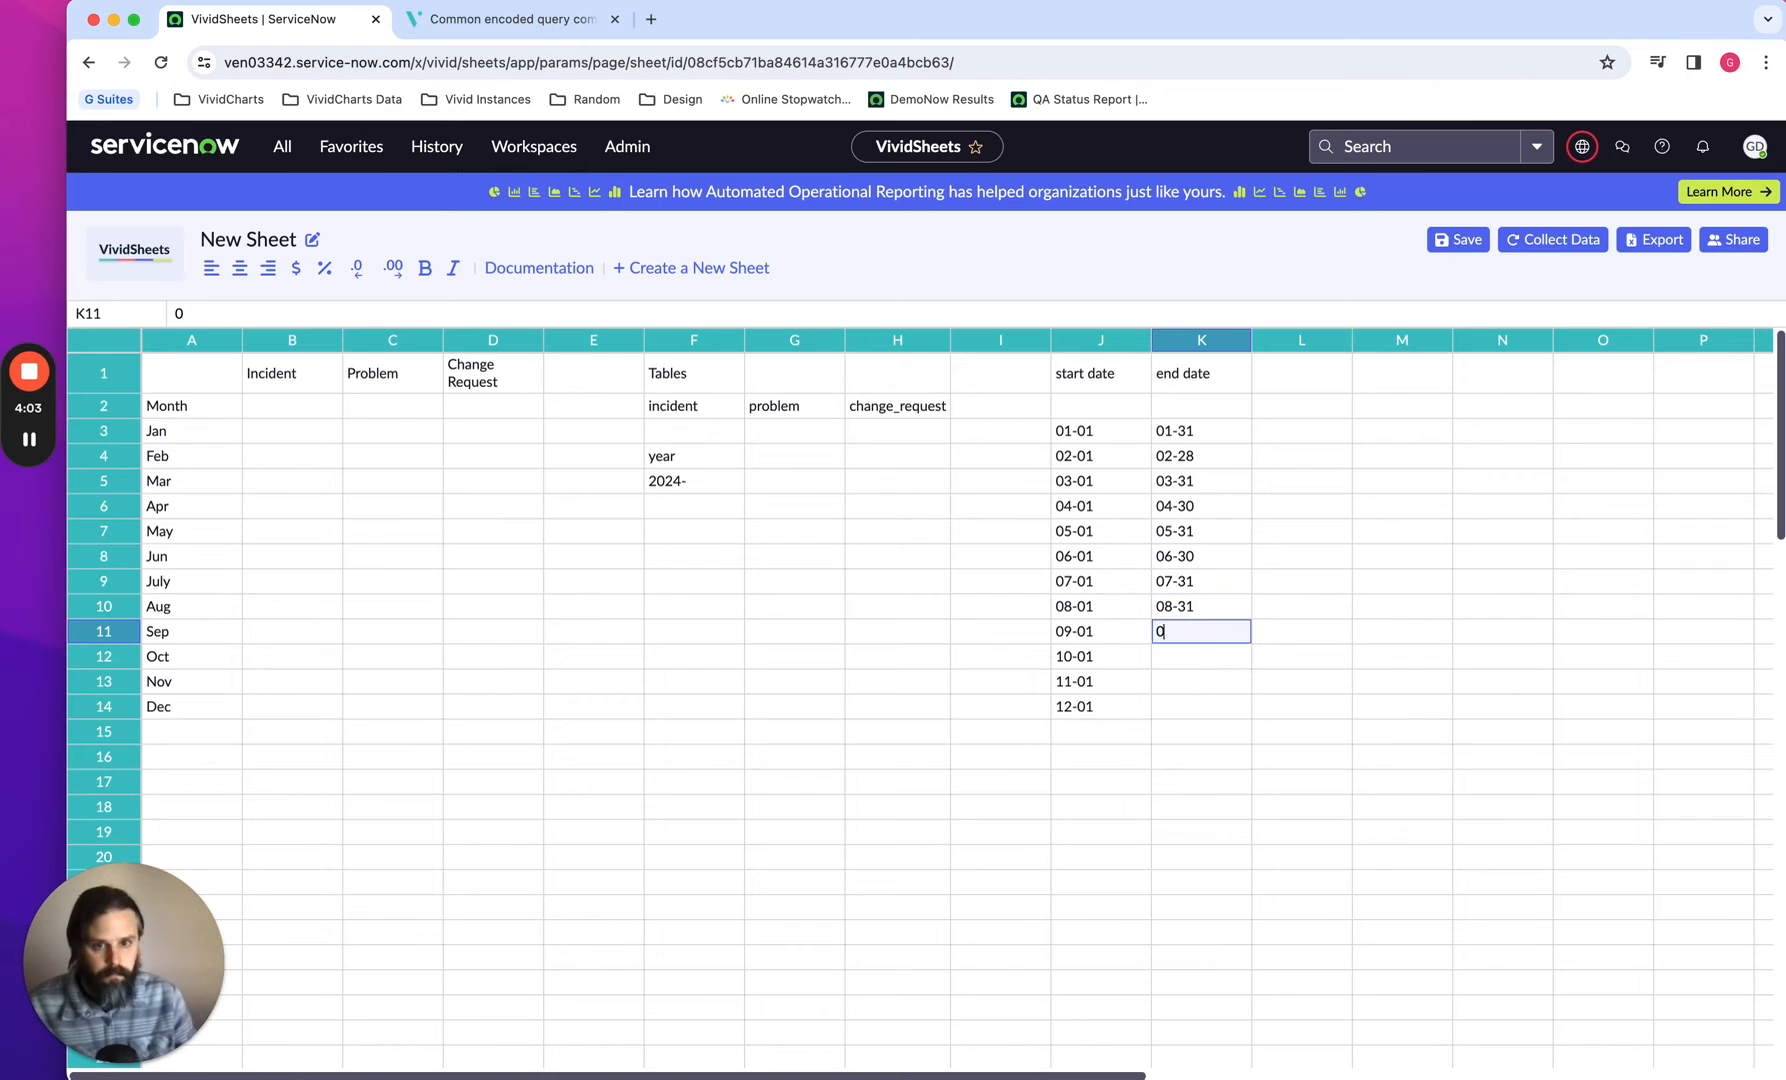
text(9-30)
key(Return)
Fill K12 to K14 with the October to December end dates 10-31, 11-30 and 12-31
text(10-31)
key(Return)
text(11-30)
key(Return)
text(12-)
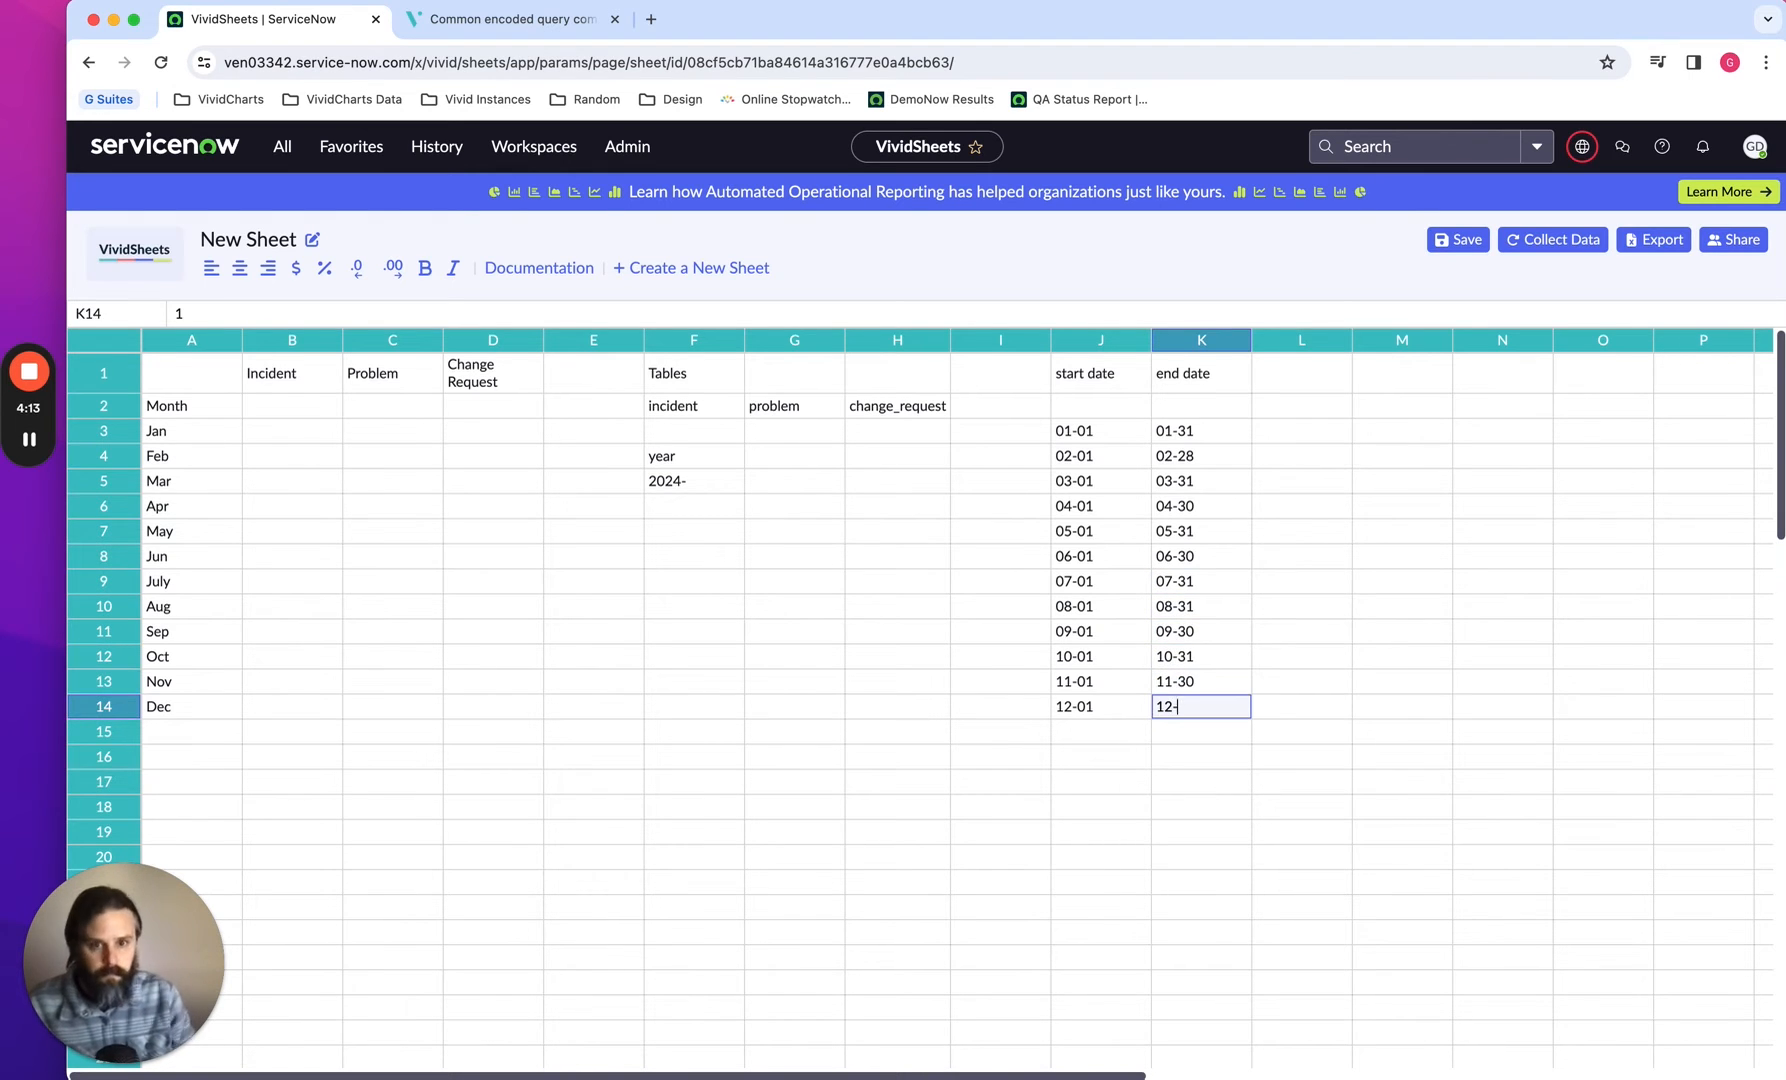
text(31)
key(Return)
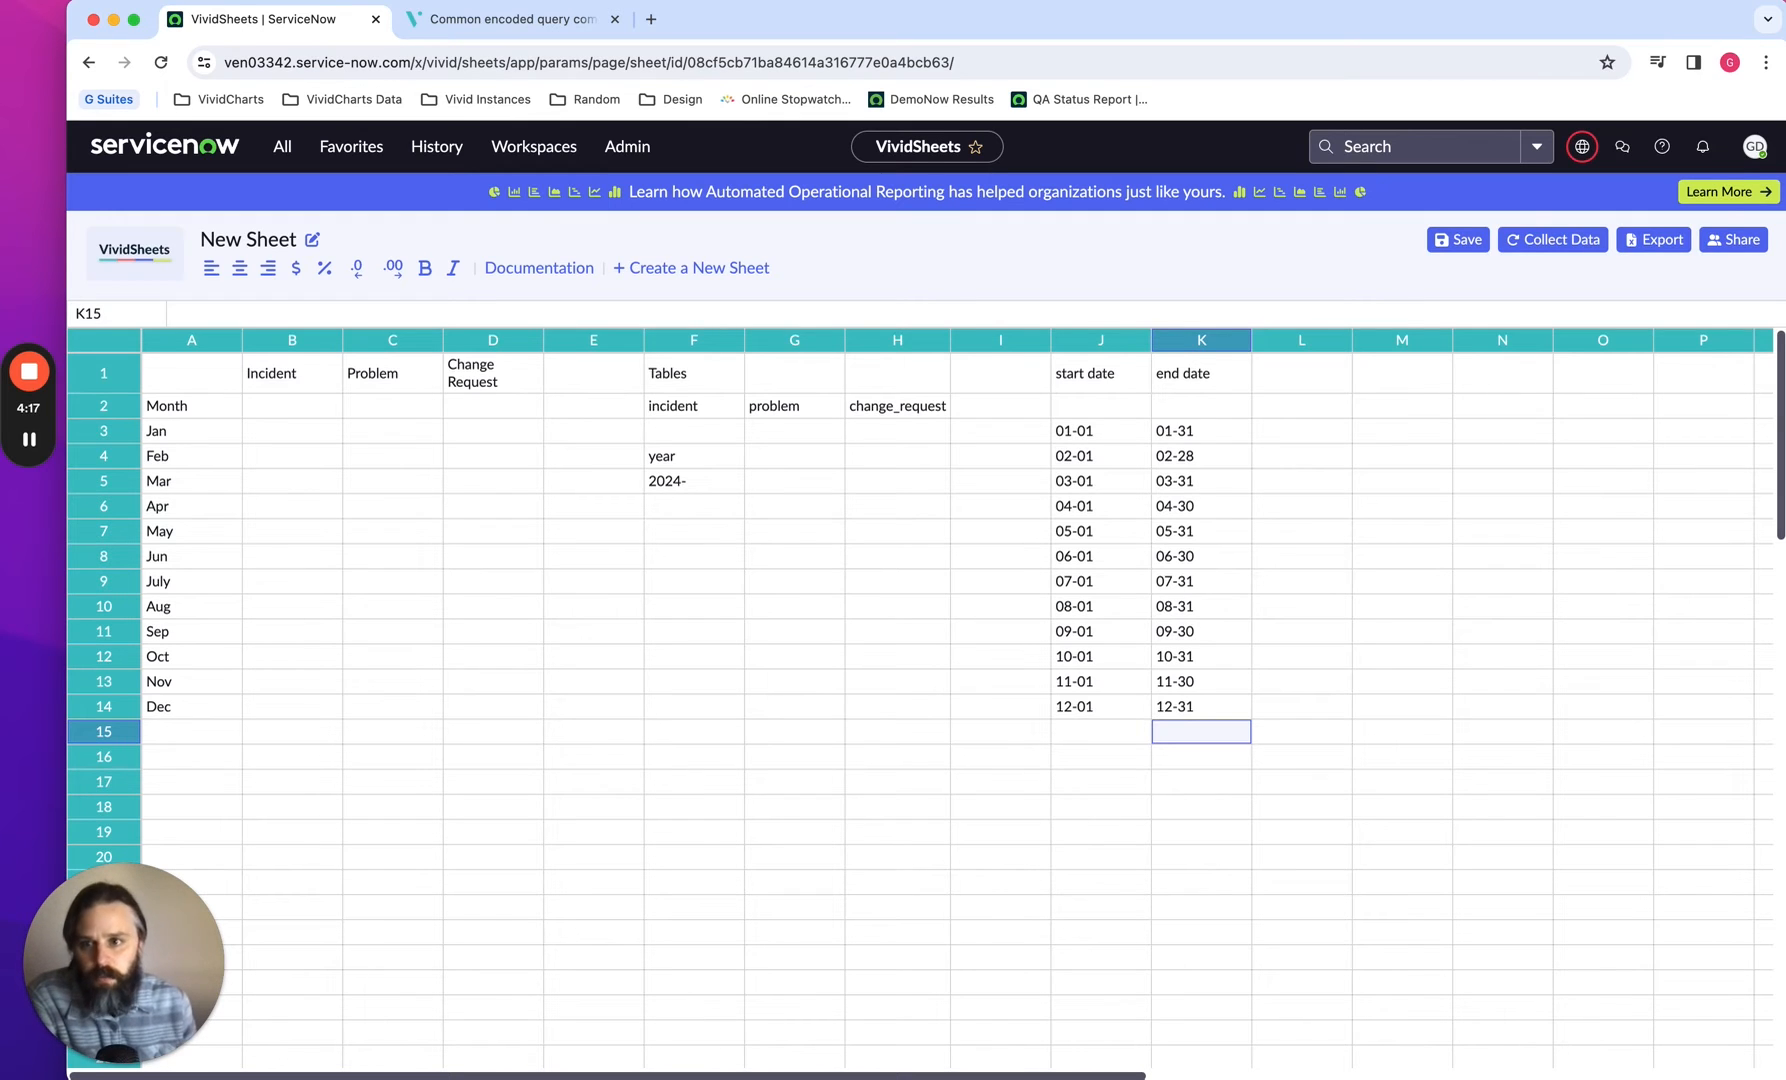
key(Up)
key(Up)
key(Up)
key(Up)
key(Up)
key(Up)
key(Up)
key(Up)
key(Up)
key(Up)
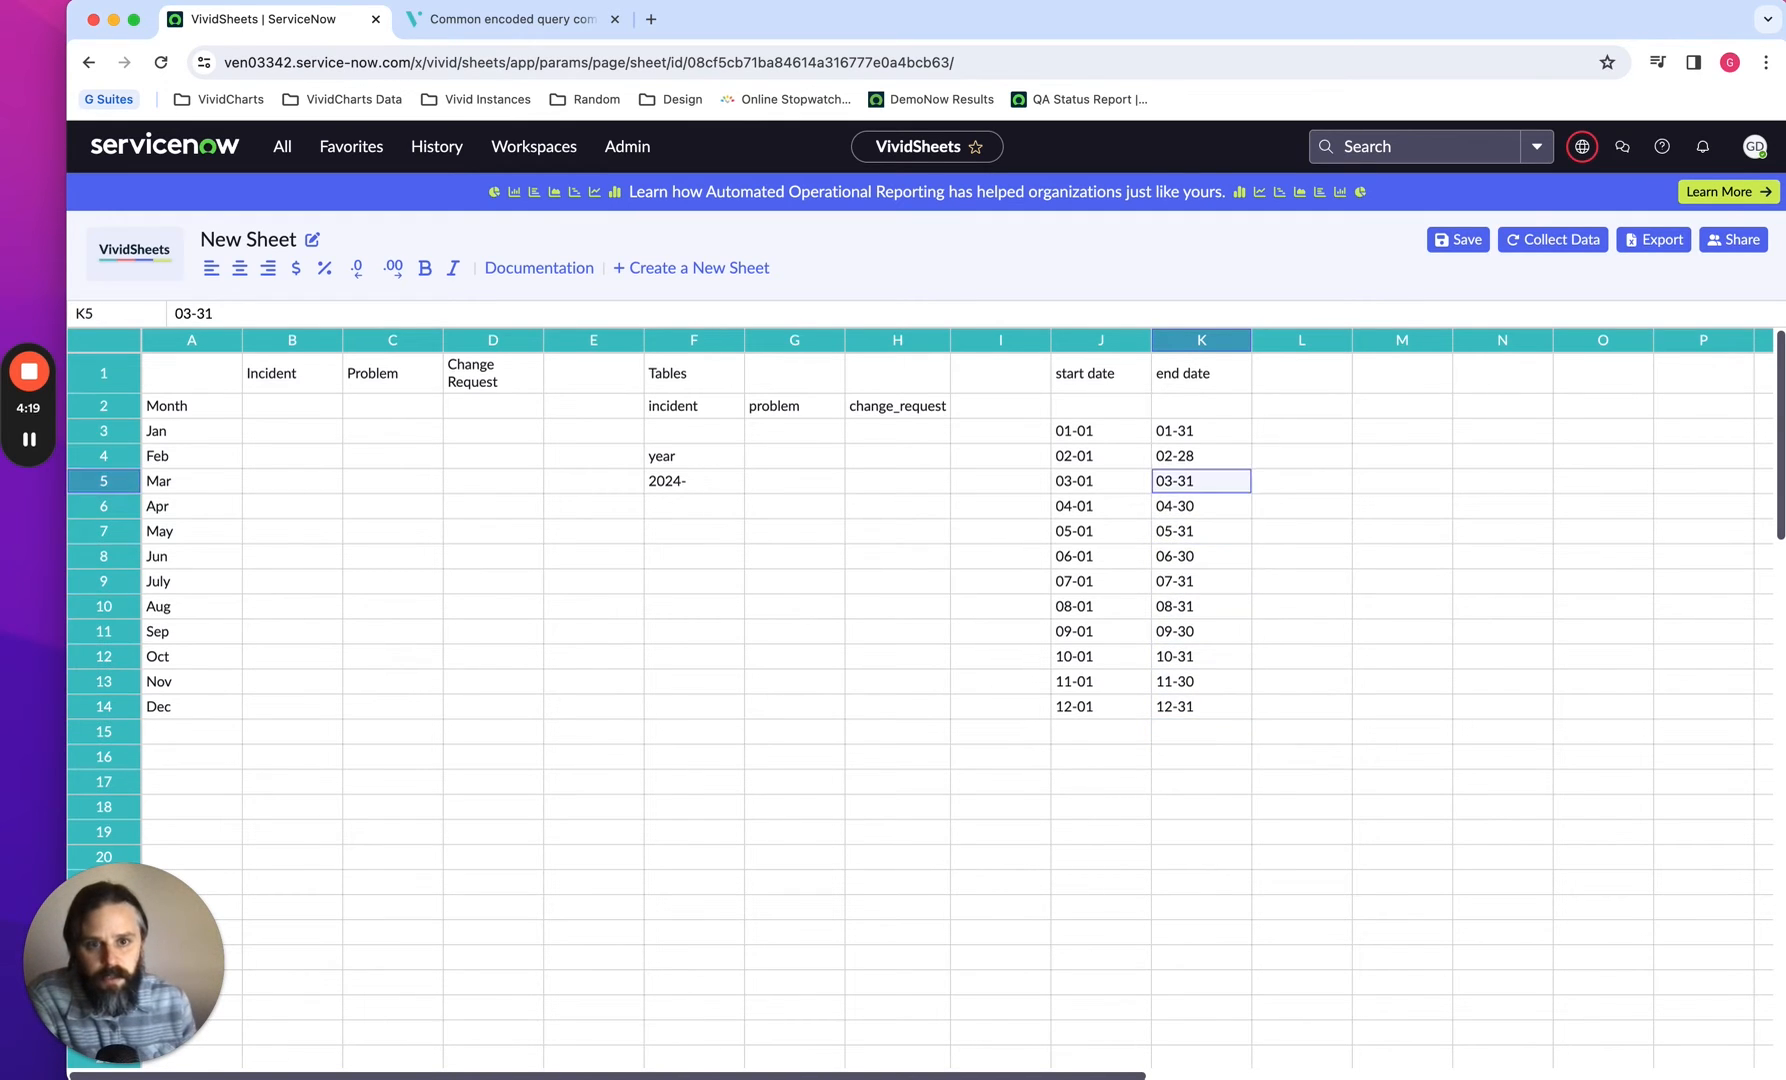
key(Up)
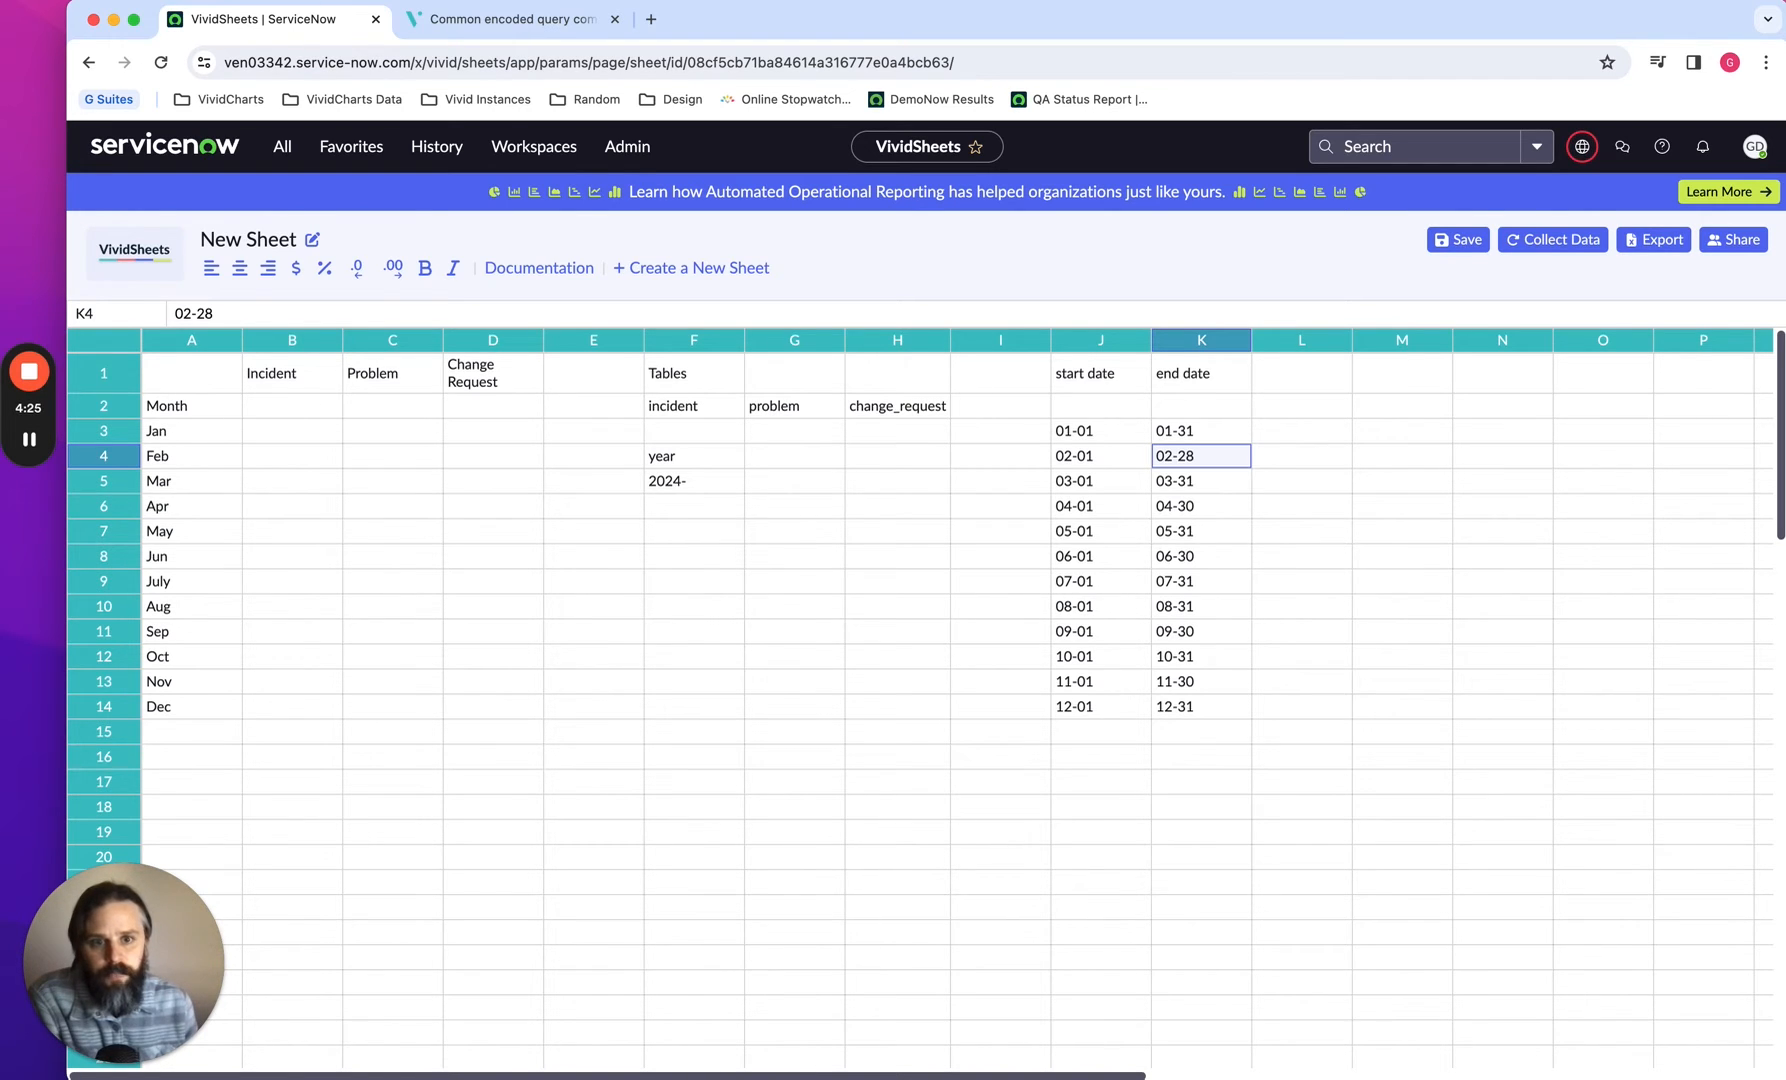
key(Down)
key(Down)
key(Up)
key(Left)
key(Left)
key(Left)
key(Left)
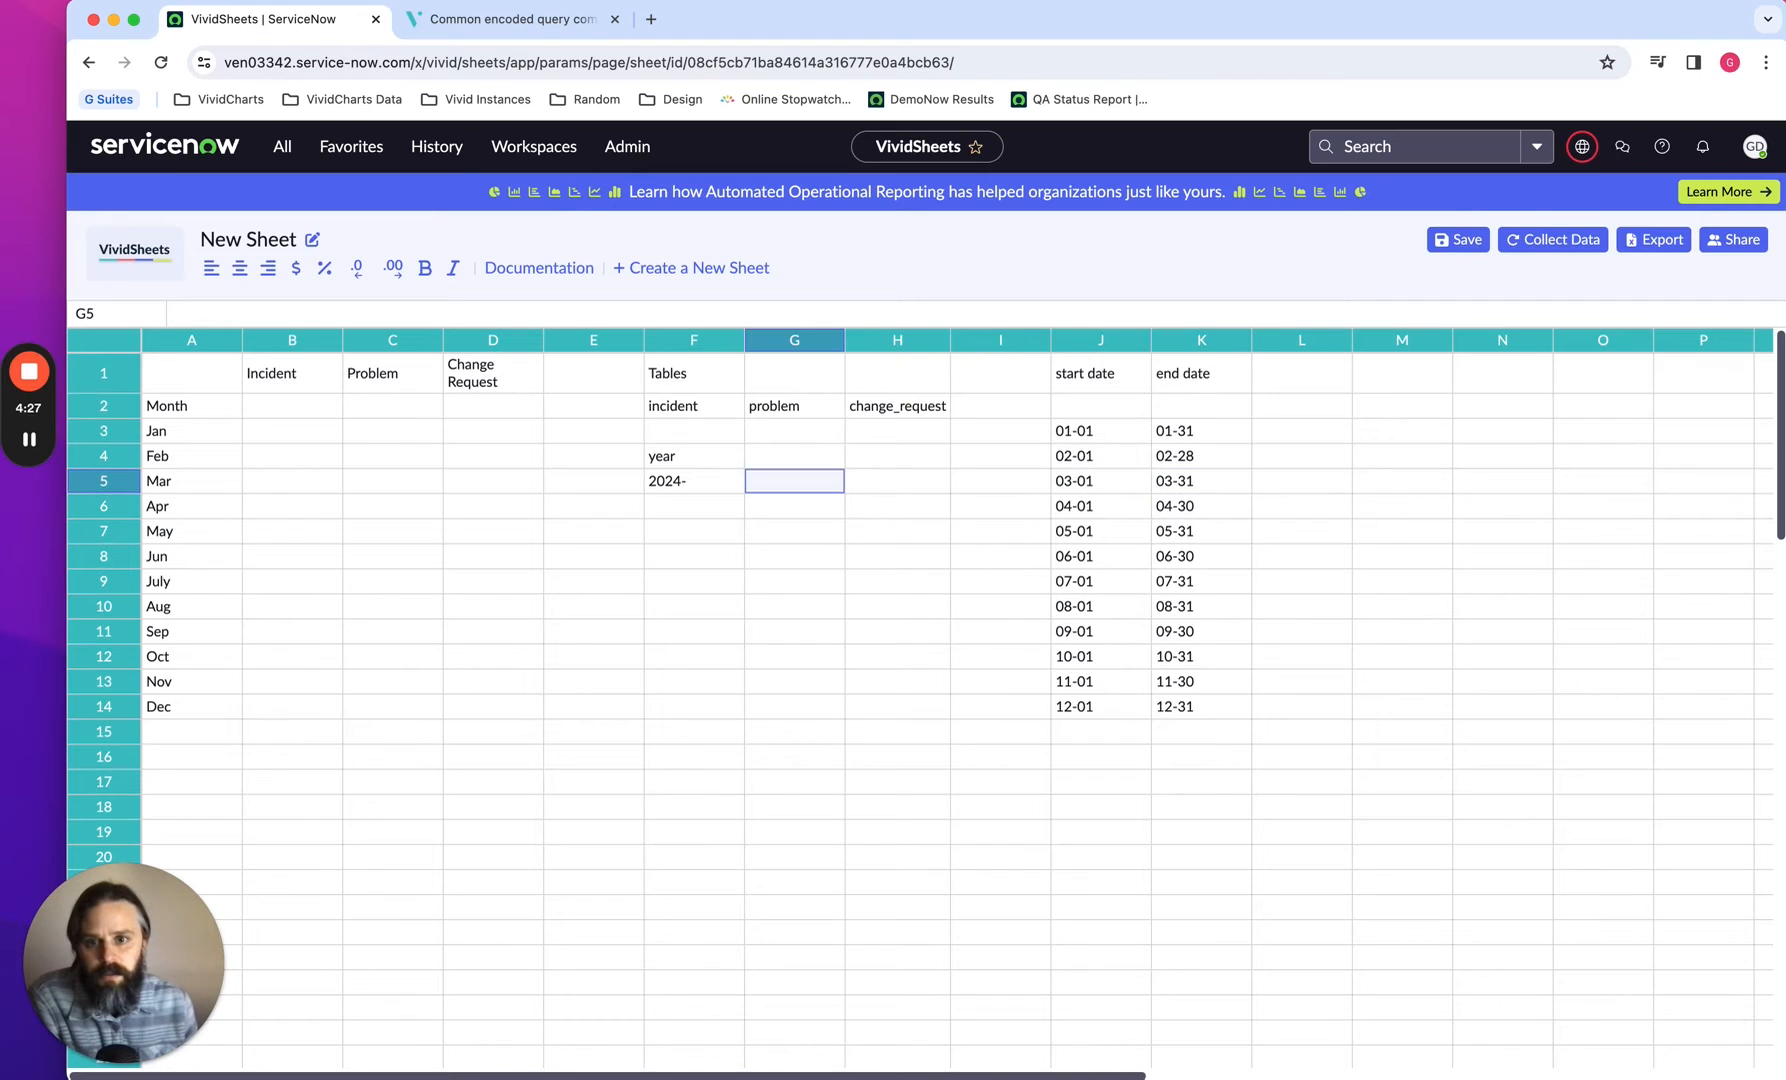
Change the year value in cell F5 to 2023-
key(Left)
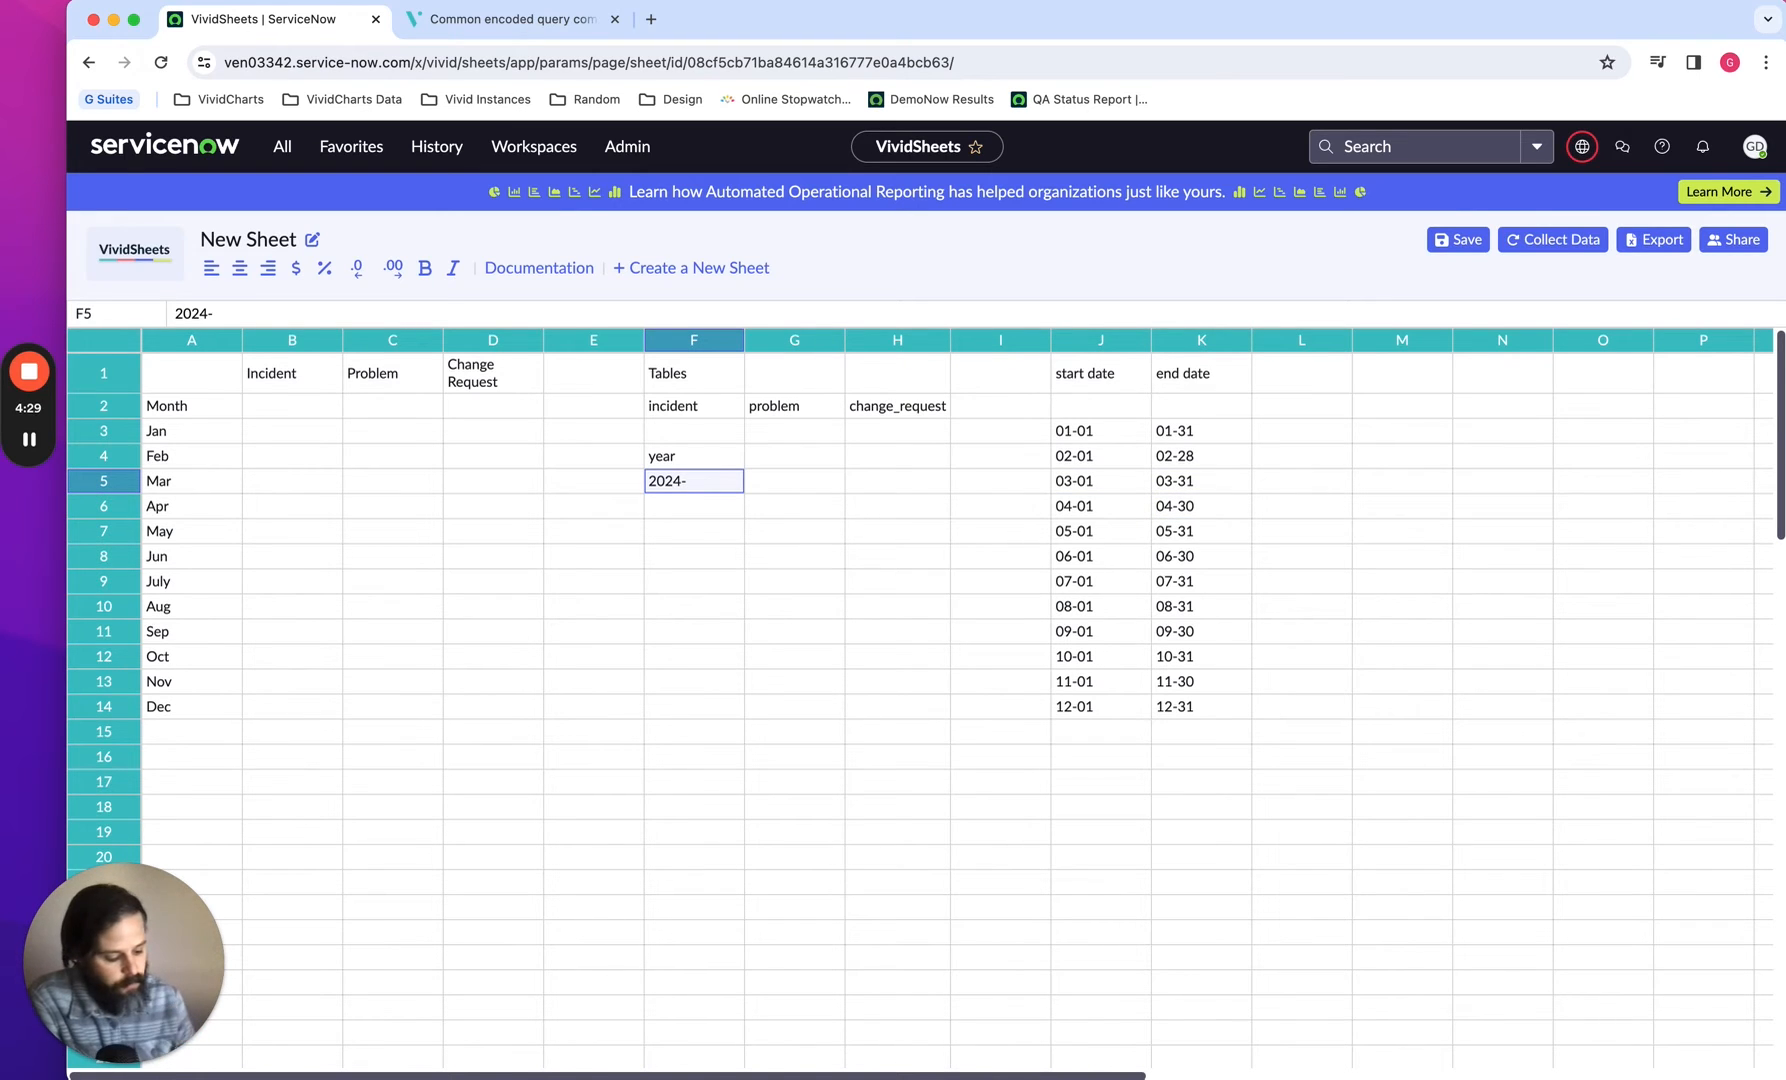
text(02)
key(BackSpace)
key(BackSpace)
key(BackSpace)
key(BackSpace)
key(BackSpace)
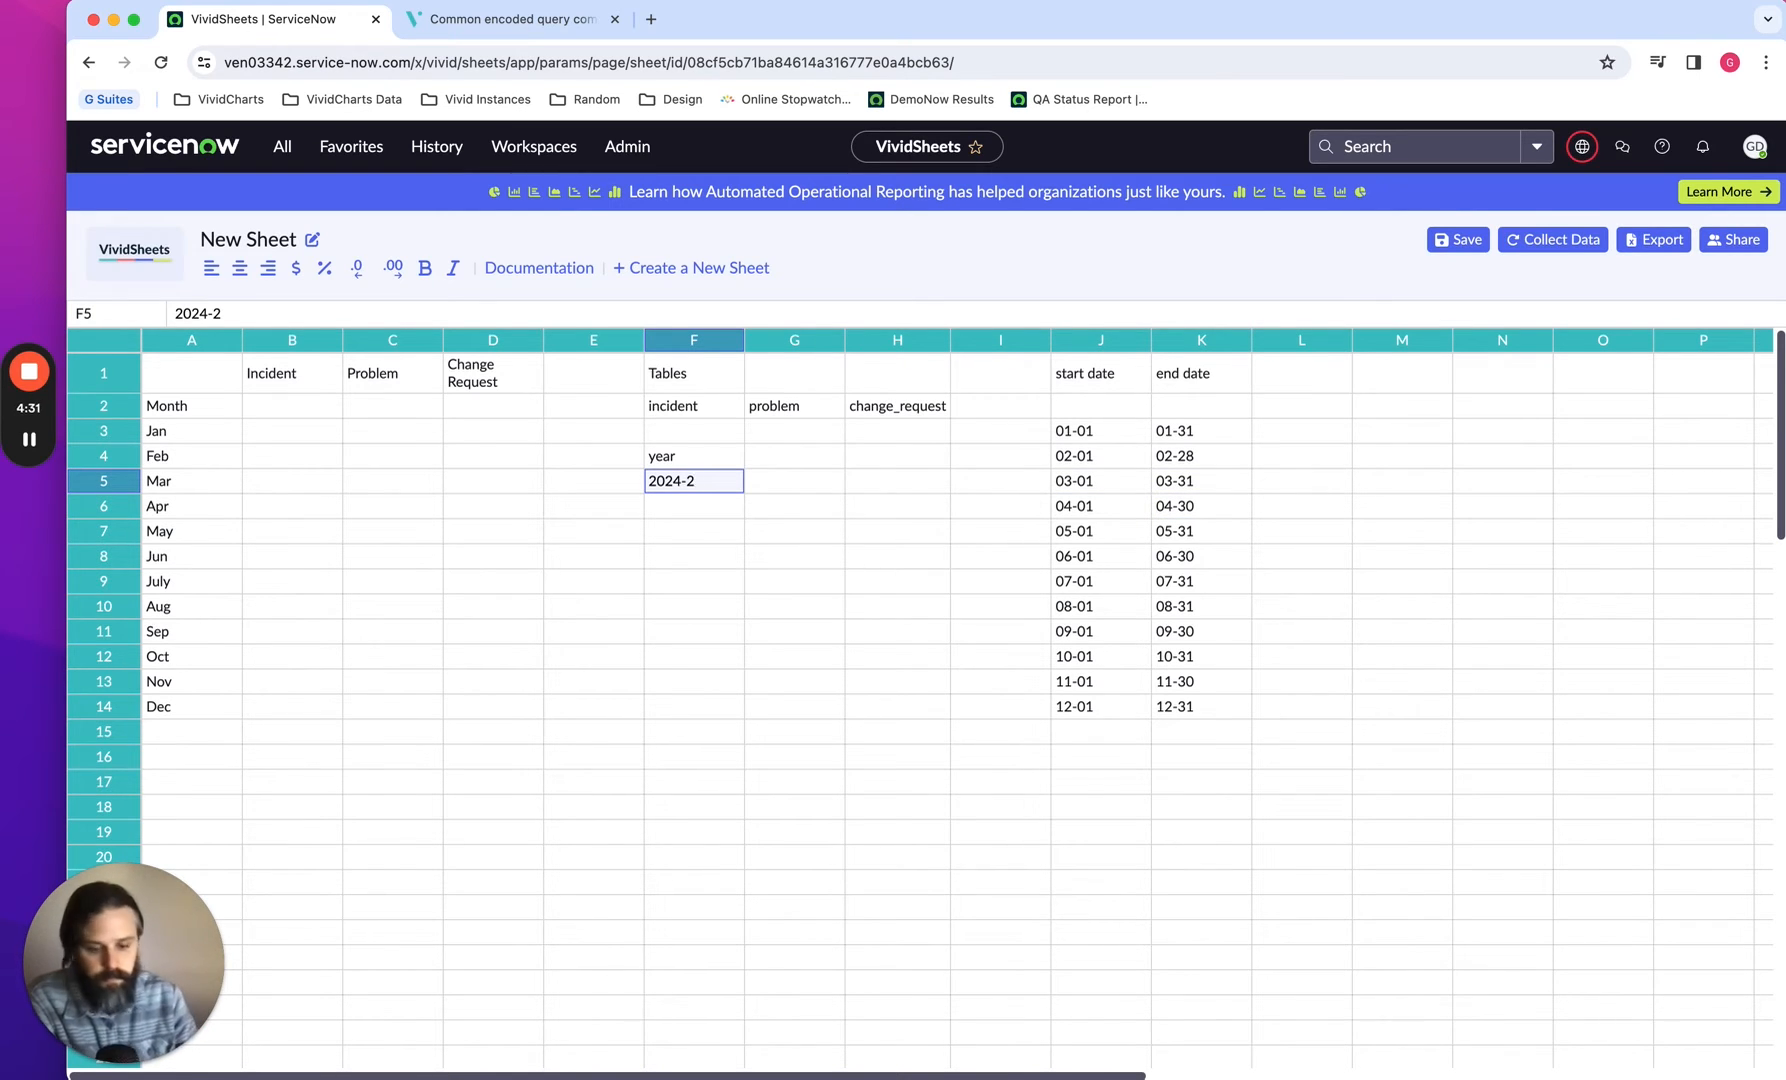
text(23)
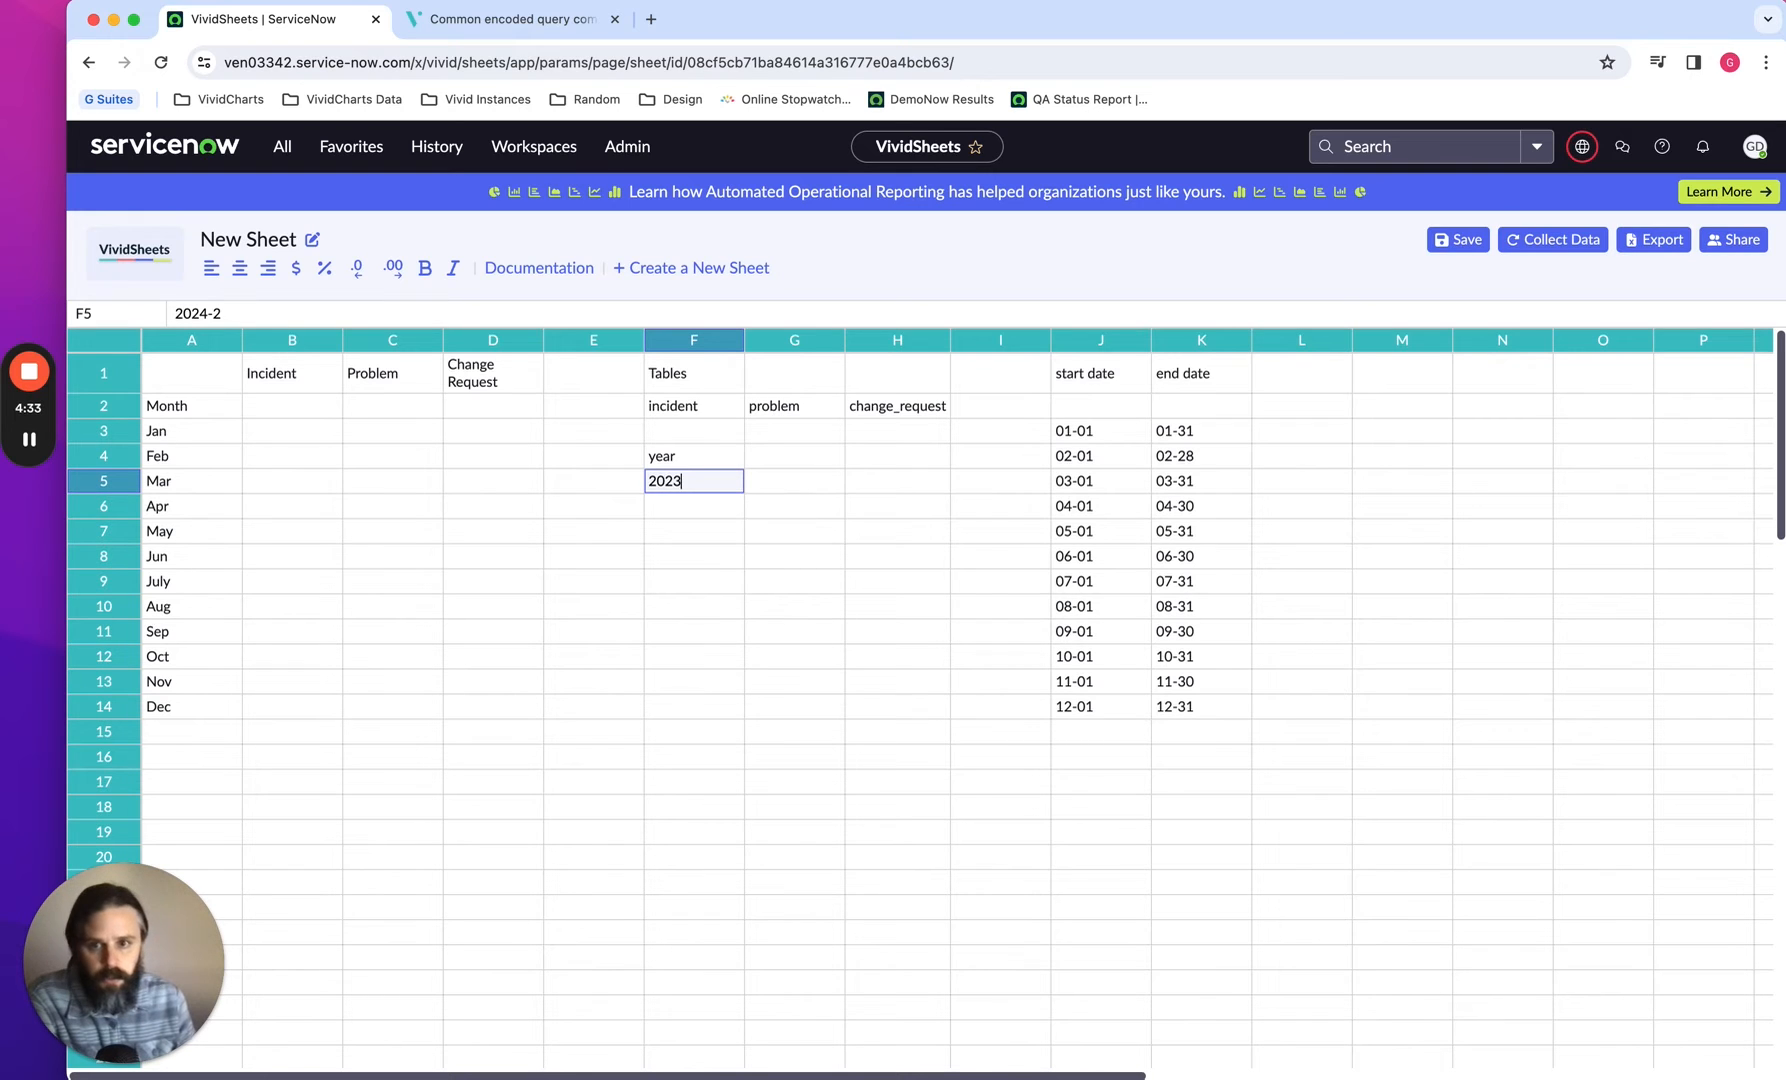
text(-)
key(Return)
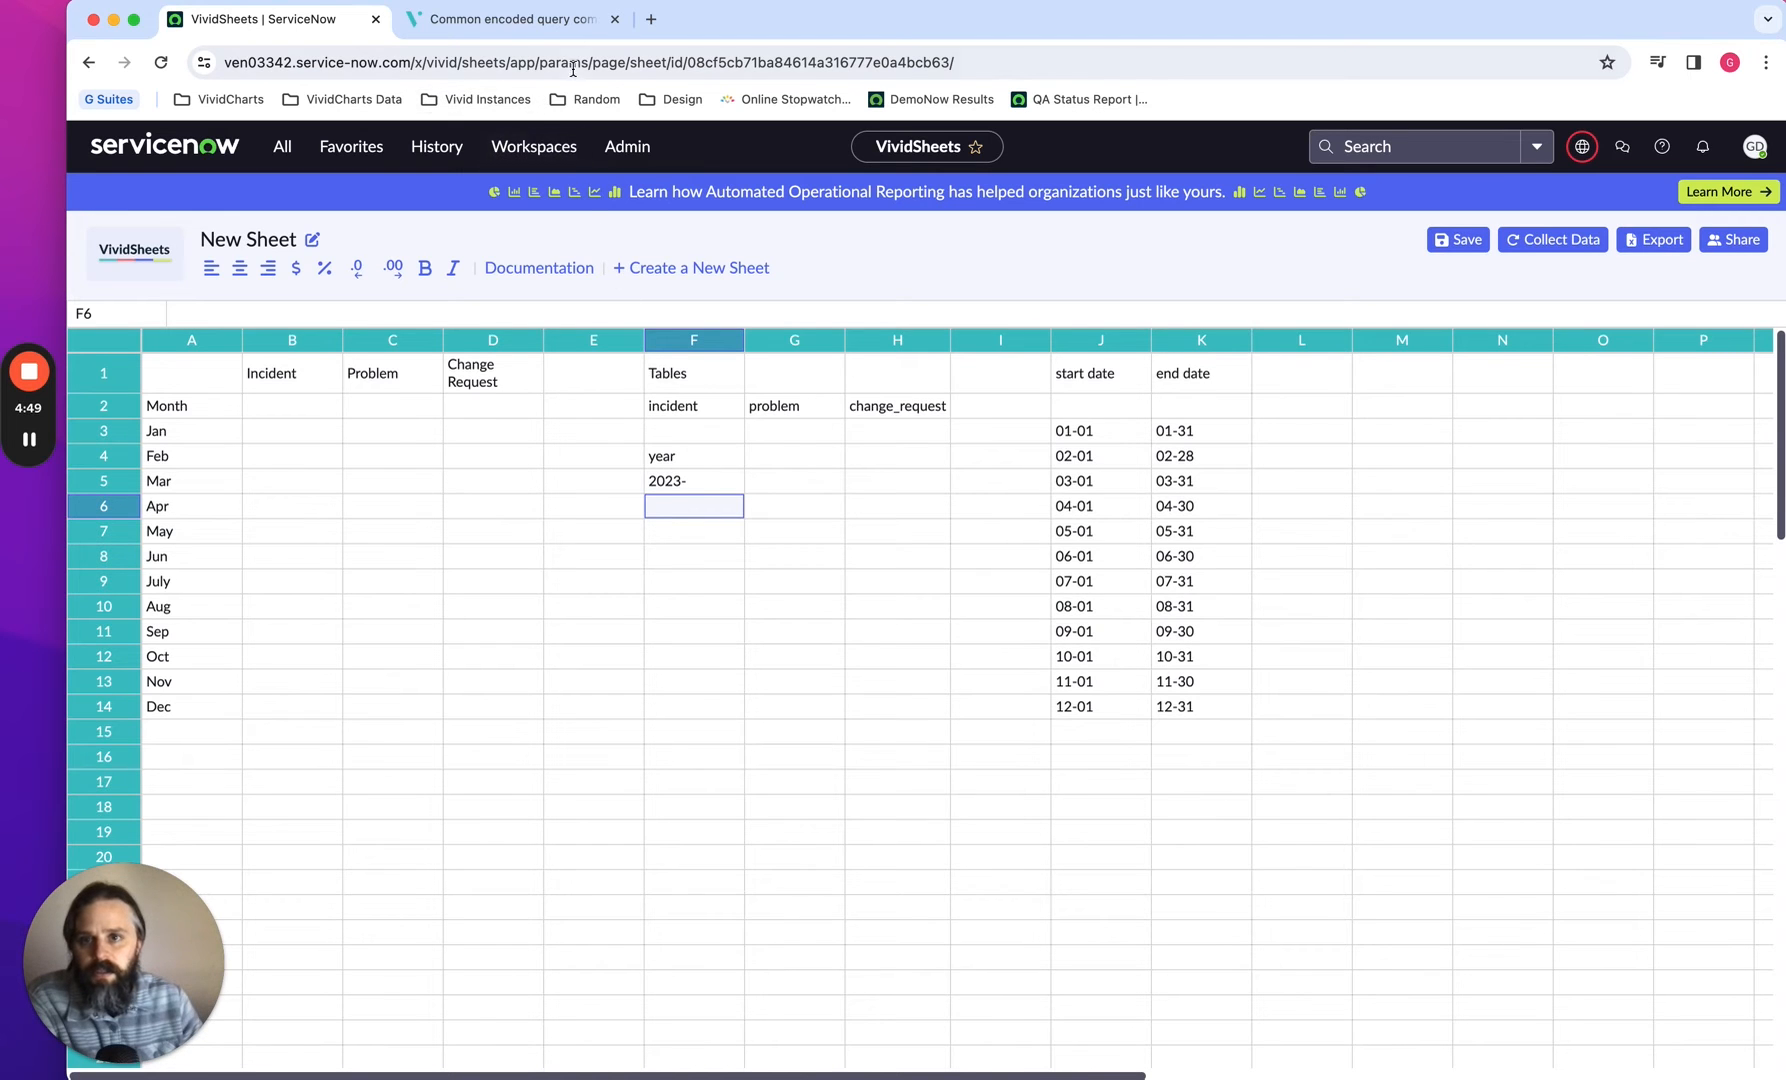
Copy the between-two-dates query with separate year, start and end date references from the Common encoded query components article and return to VividSheets
click(516, 22)
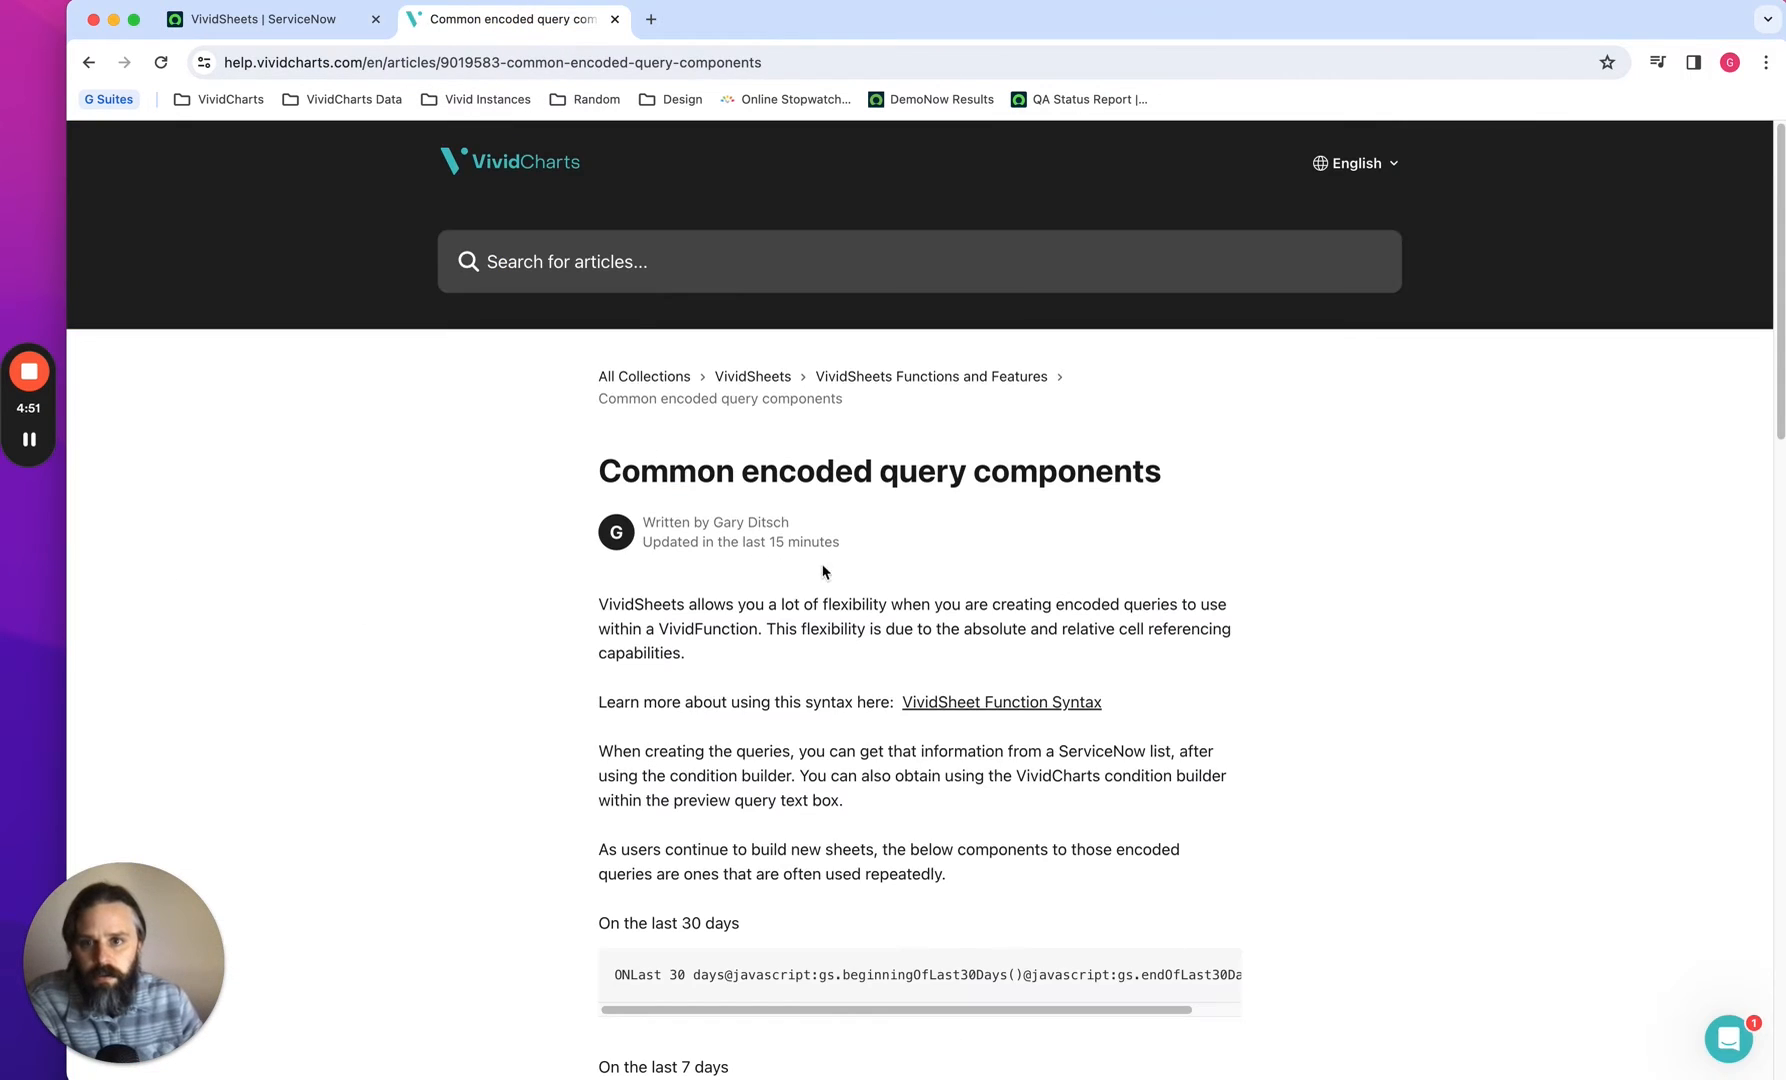
scroll(823, 571, down, 10)
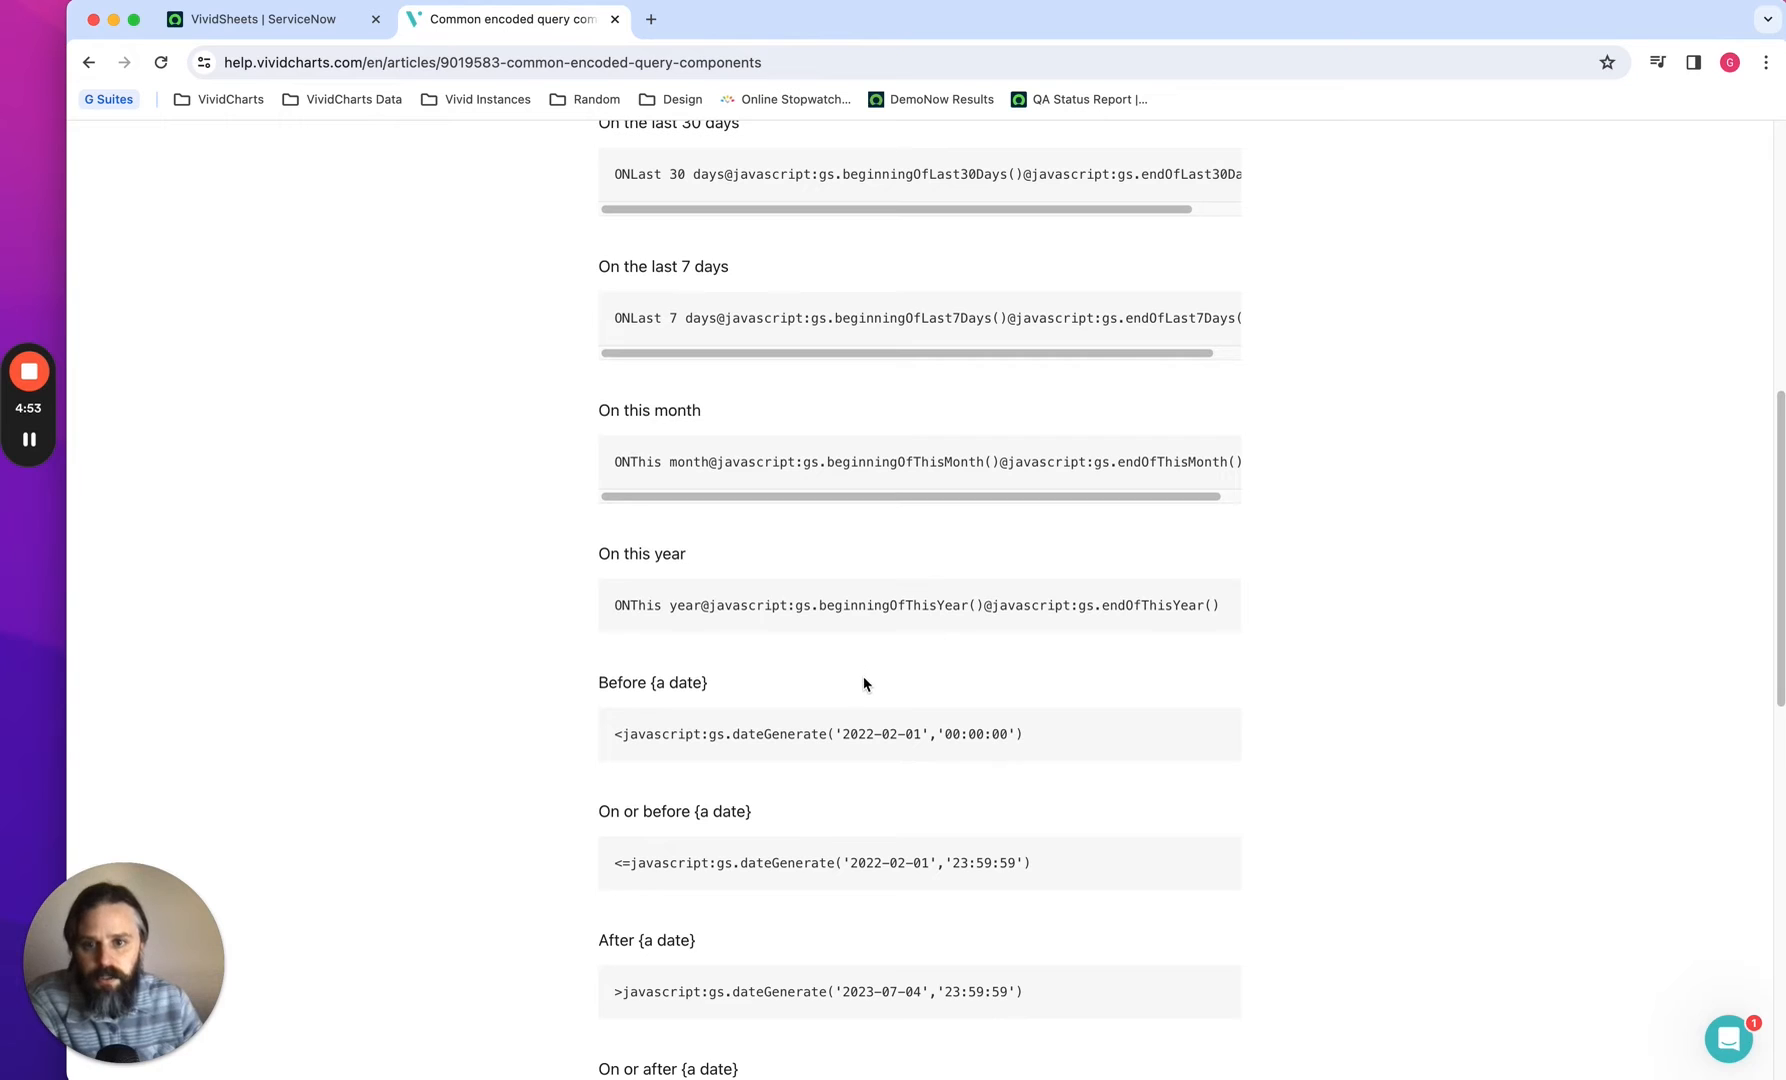
scroll(770, 356, up, 3)
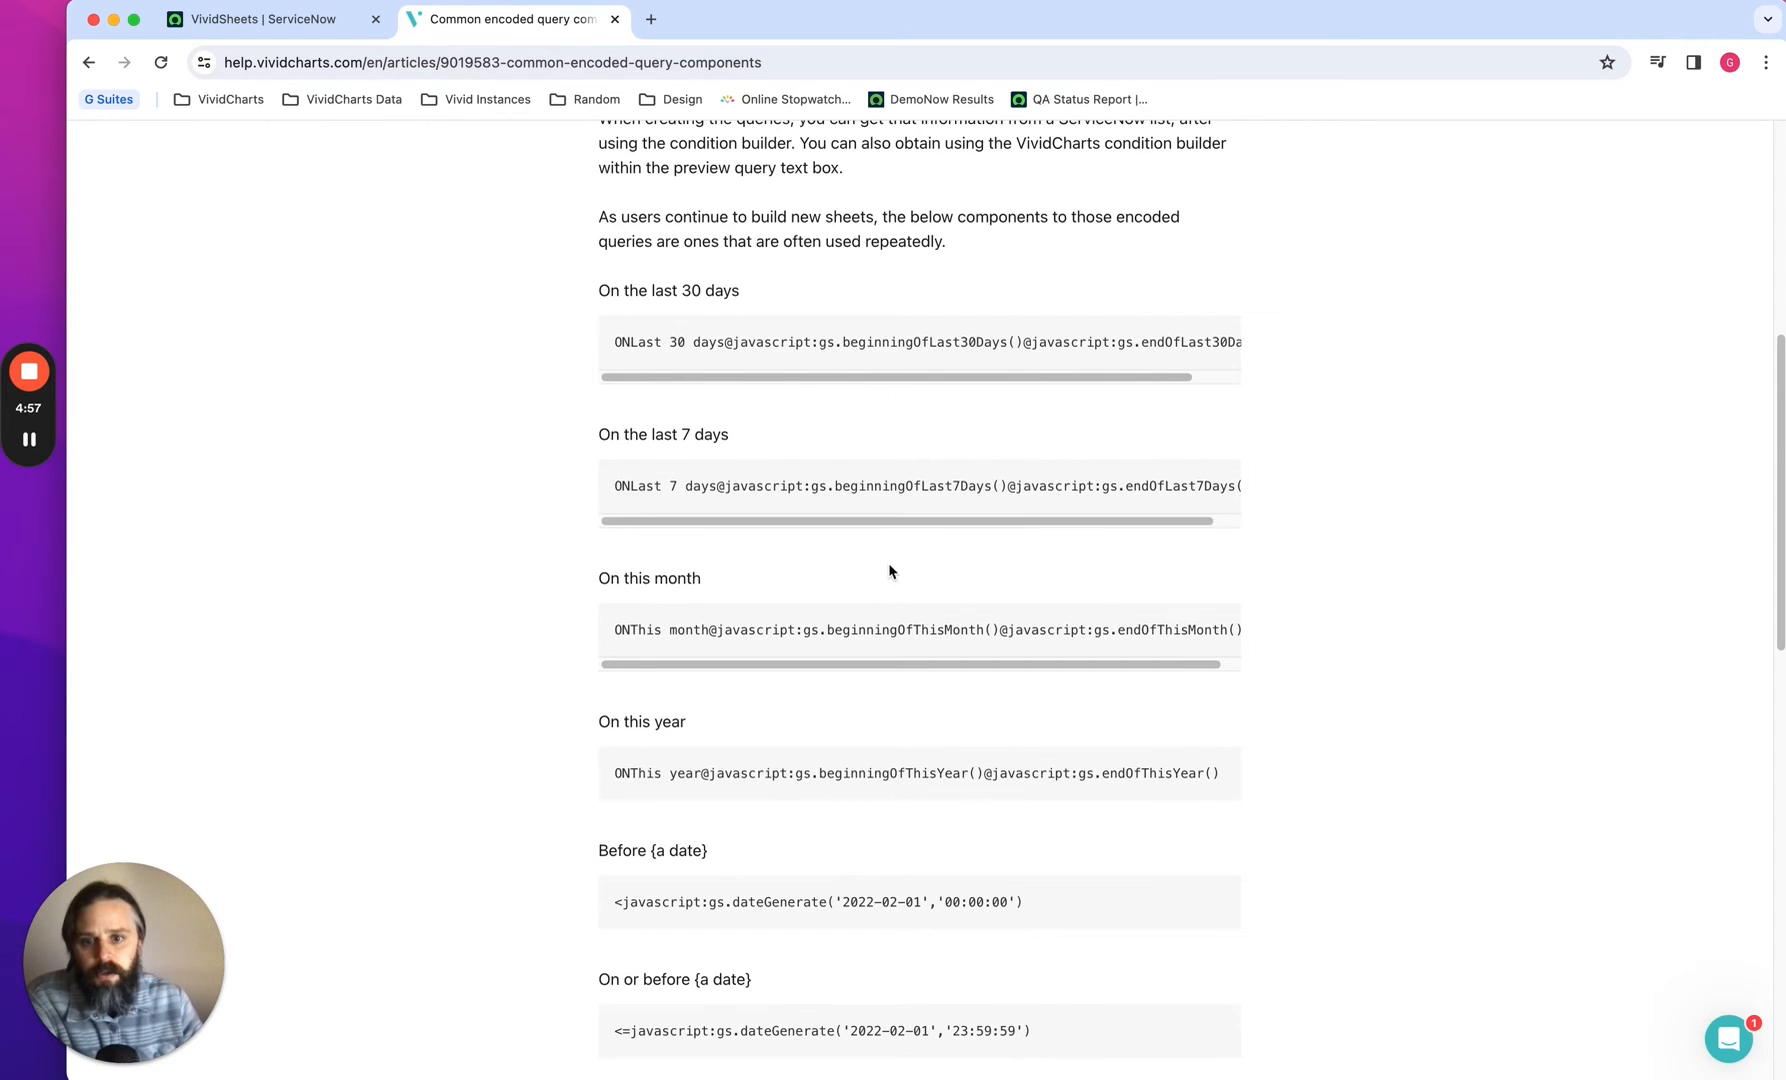
scroll(890, 571, down, 4)
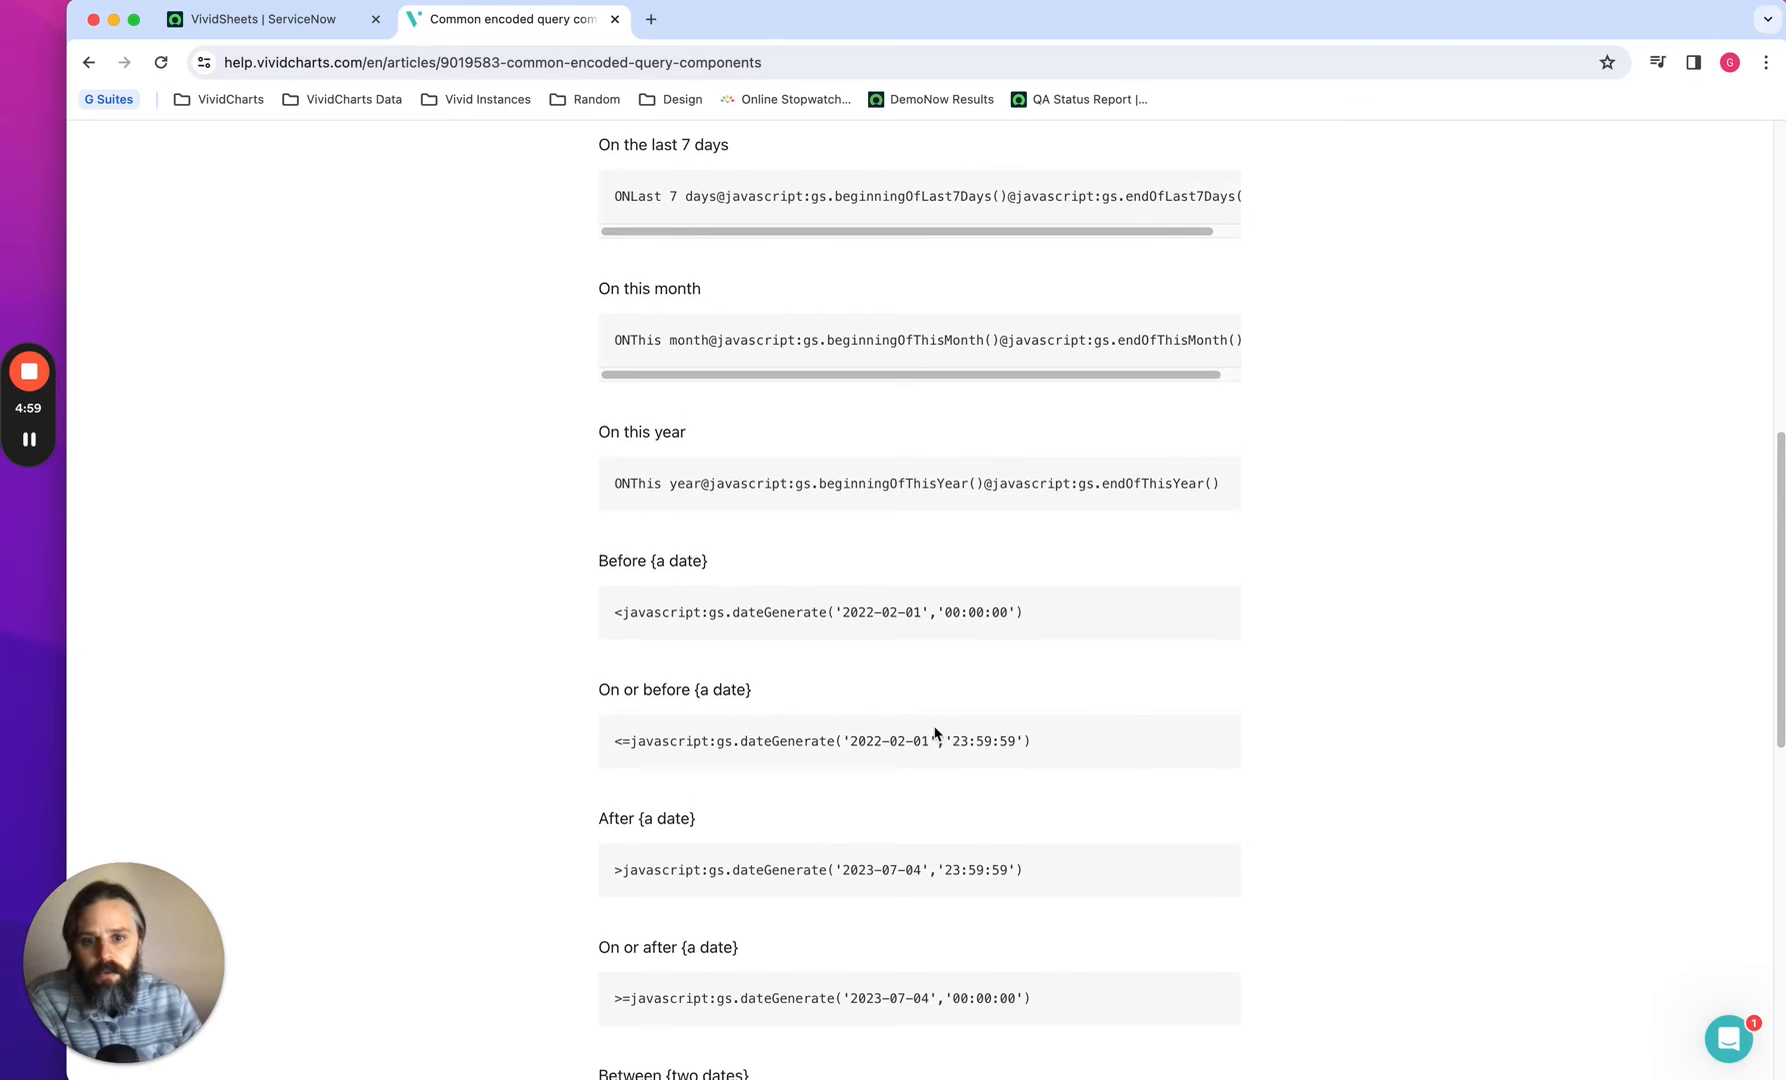
scroll(935, 733, down, 8)
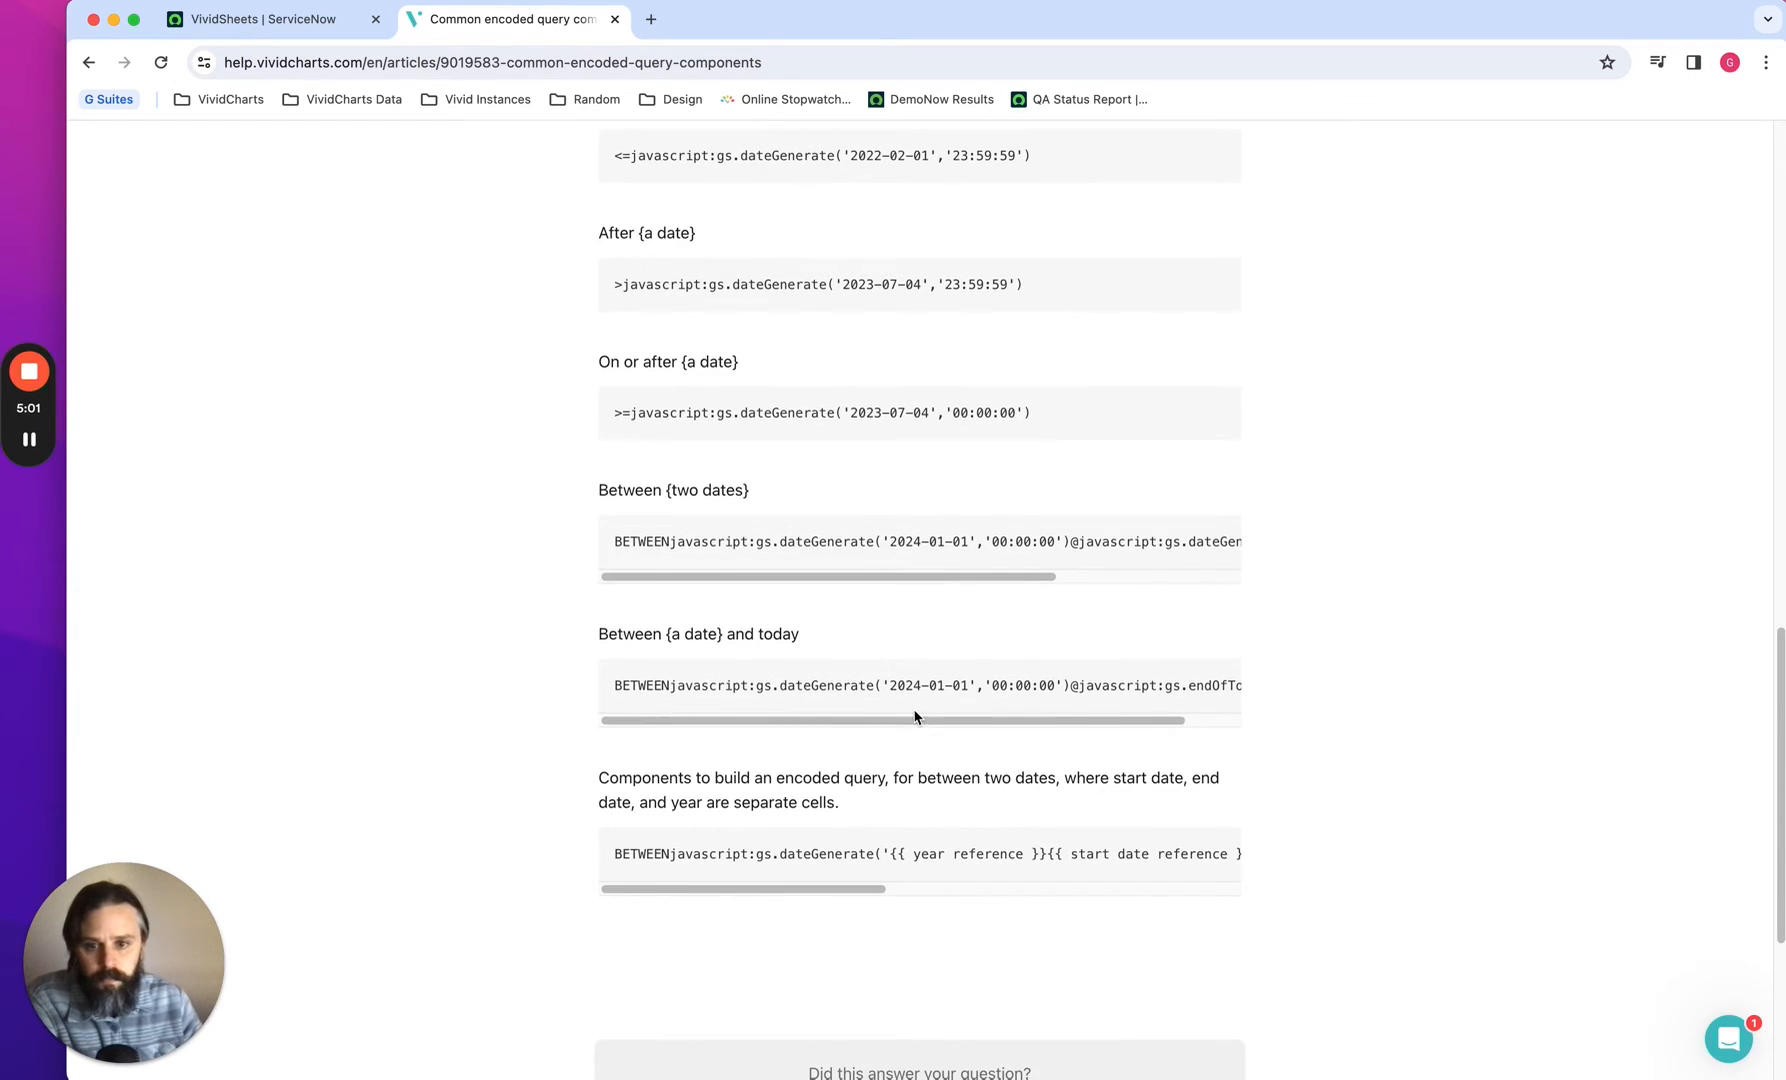
scroll(914, 716, down, 3)
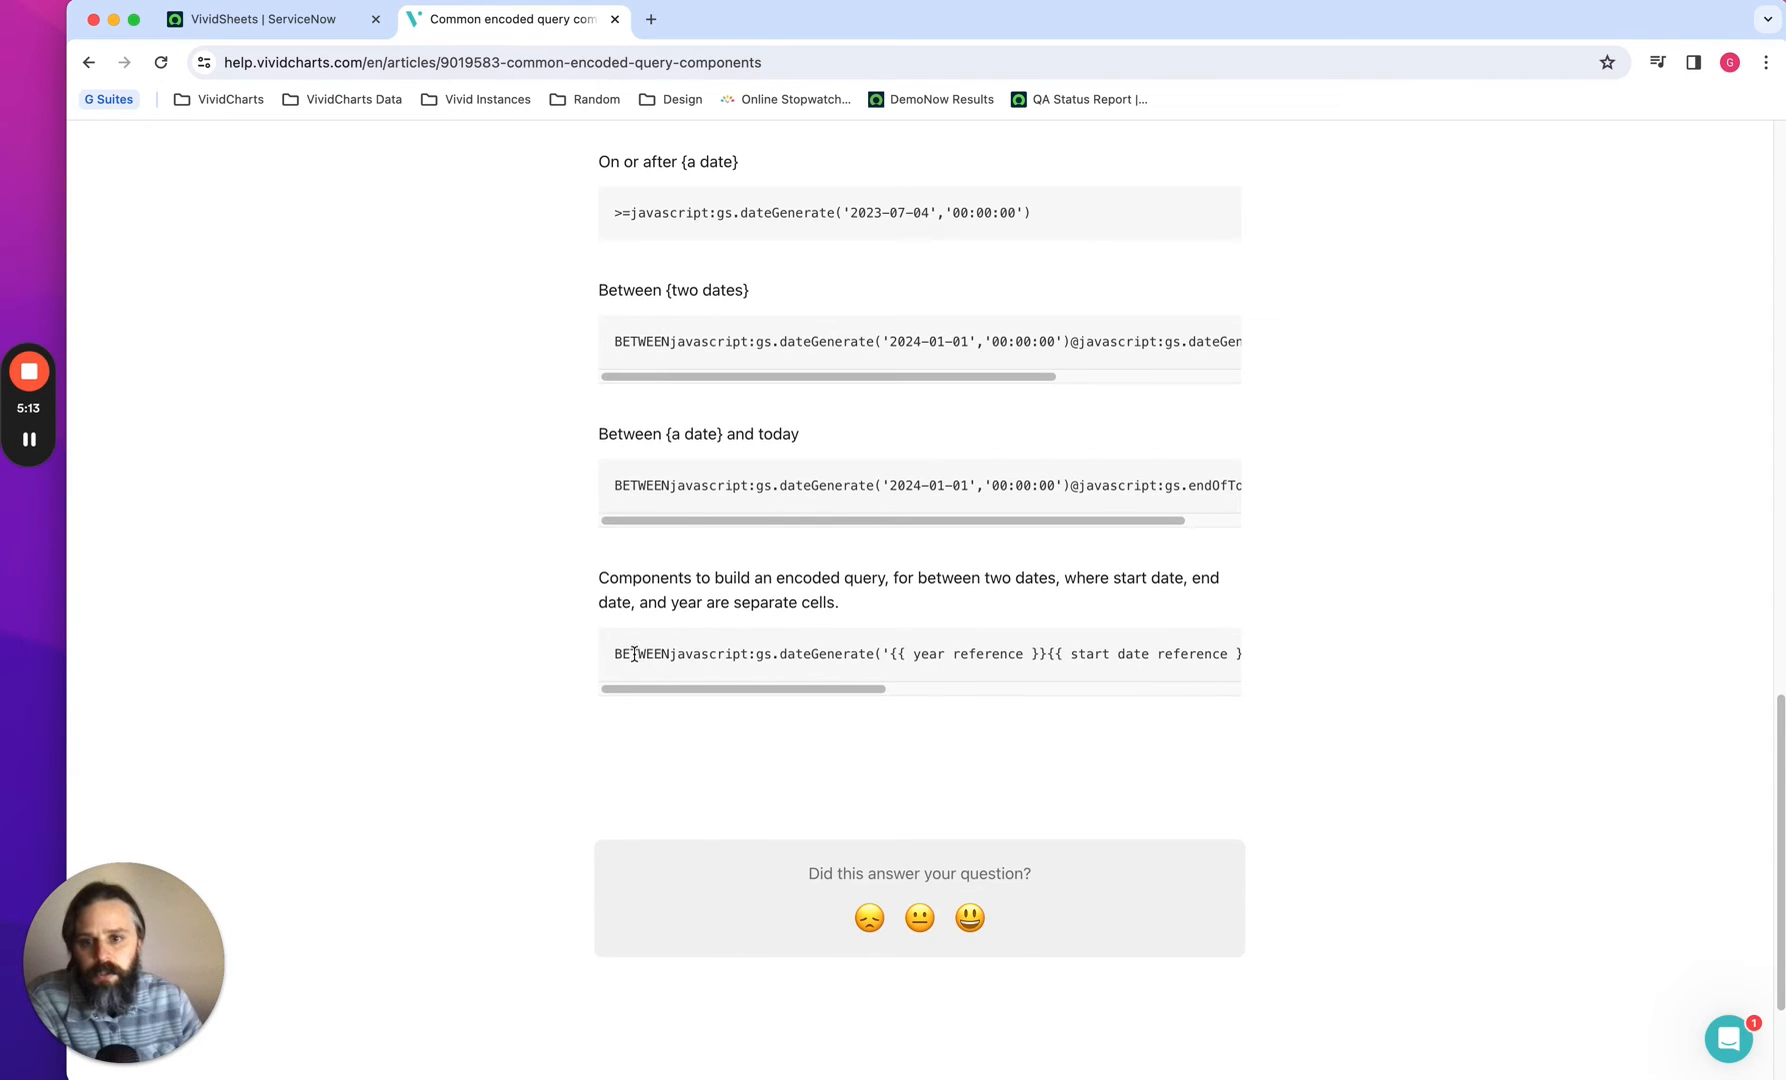
drag(613, 654, 1250, 652)
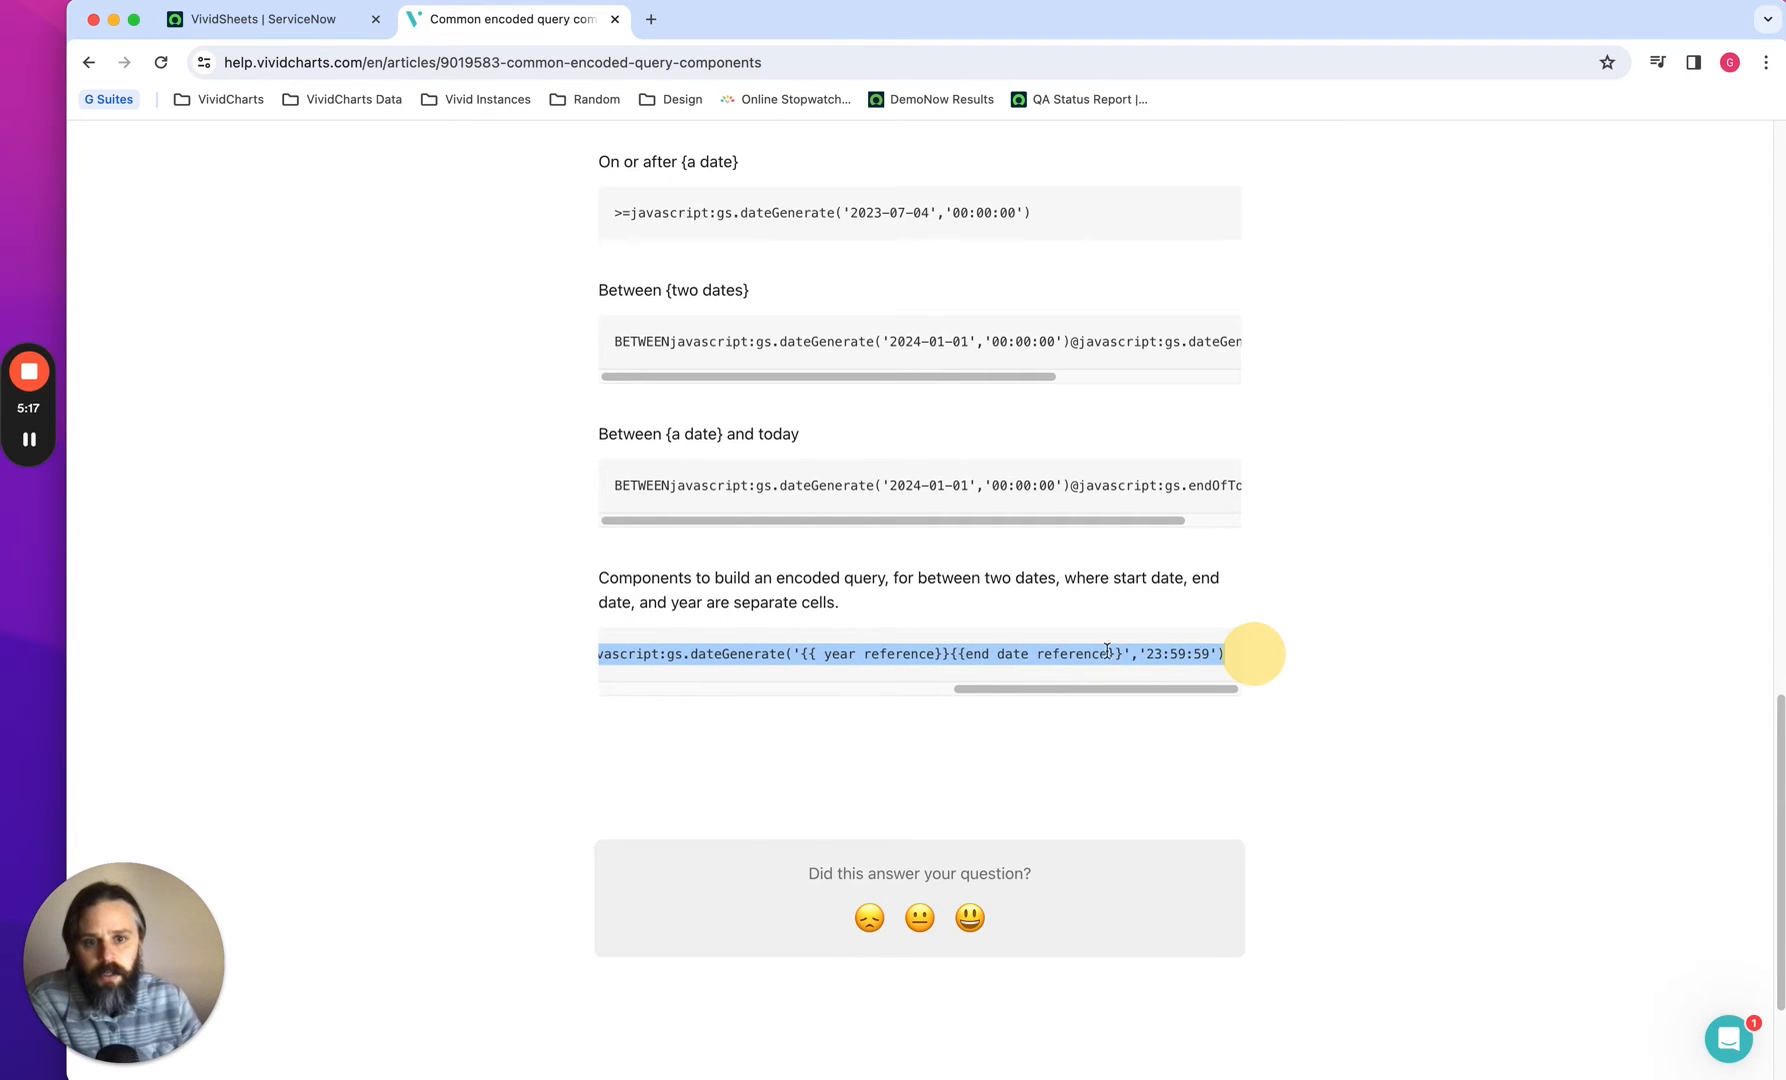
right_click(1077, 655)
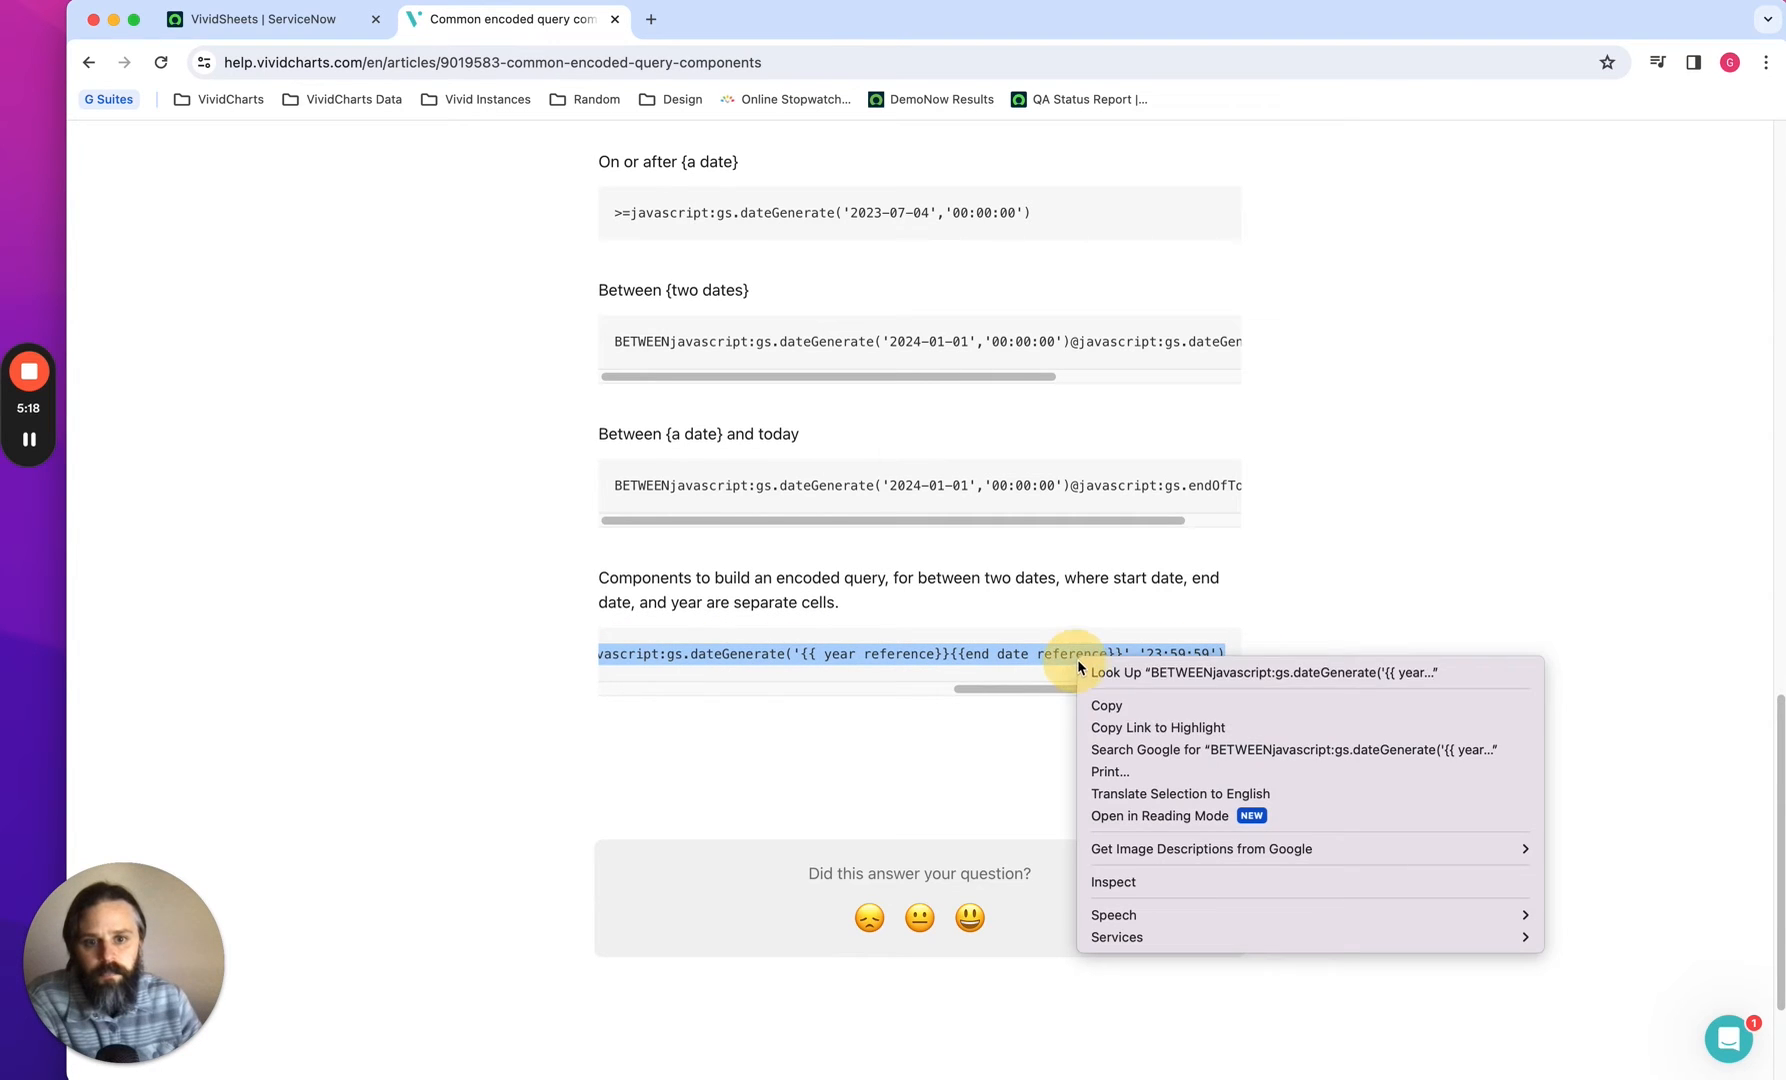
click(1108, 706)
click(280, 19)
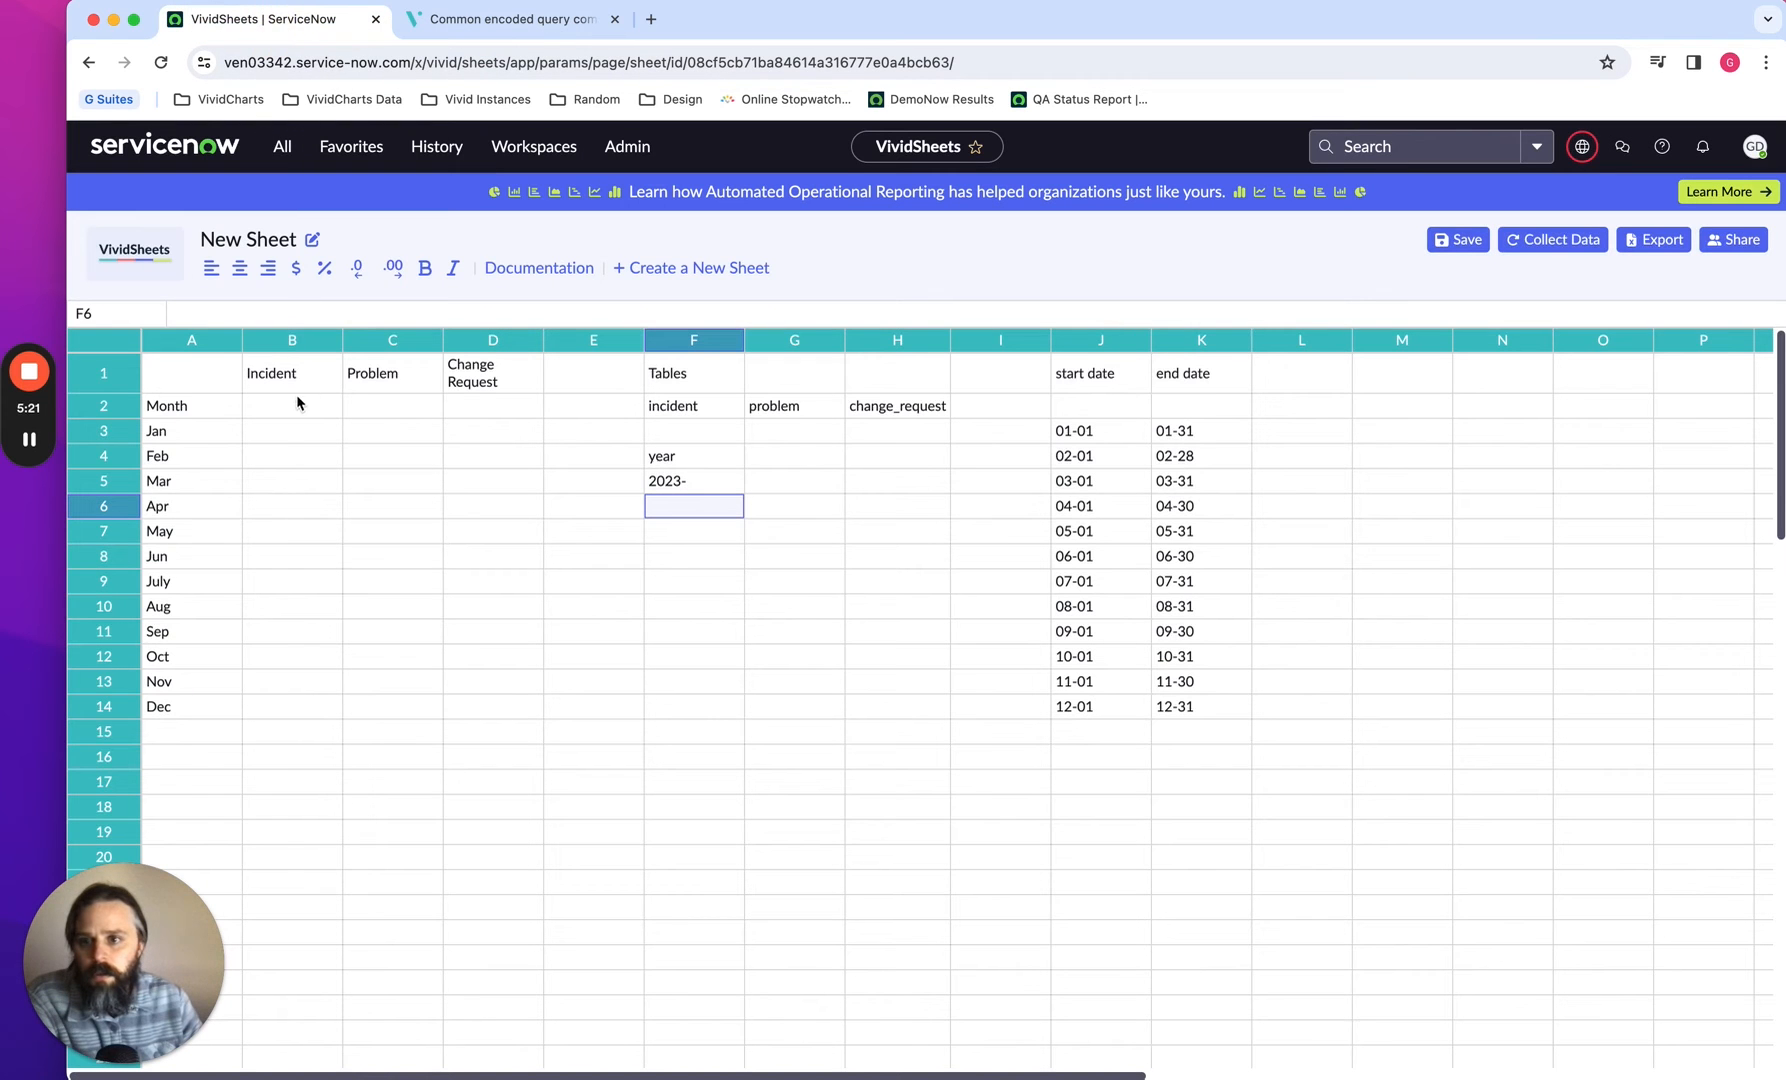
Paste the copied encoded query into the January incident cell B3
click(296, 433)
click(297, 433)
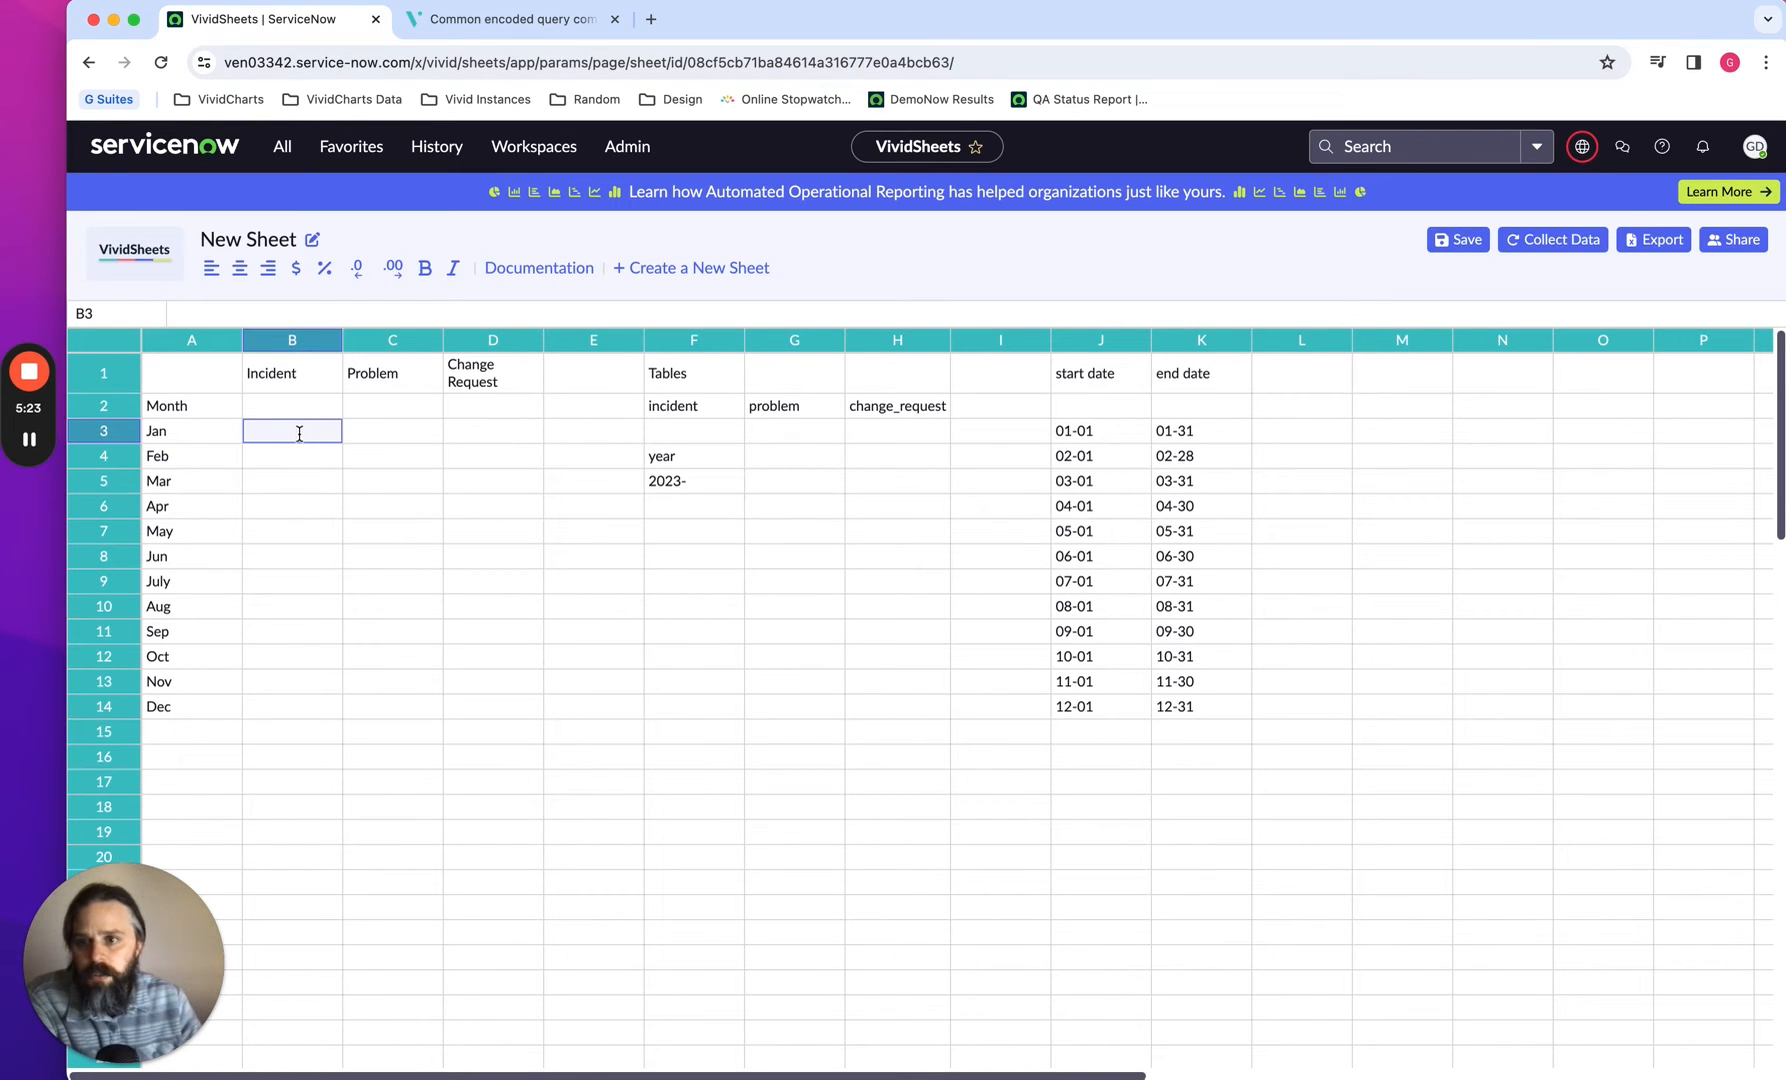
key(super+v)
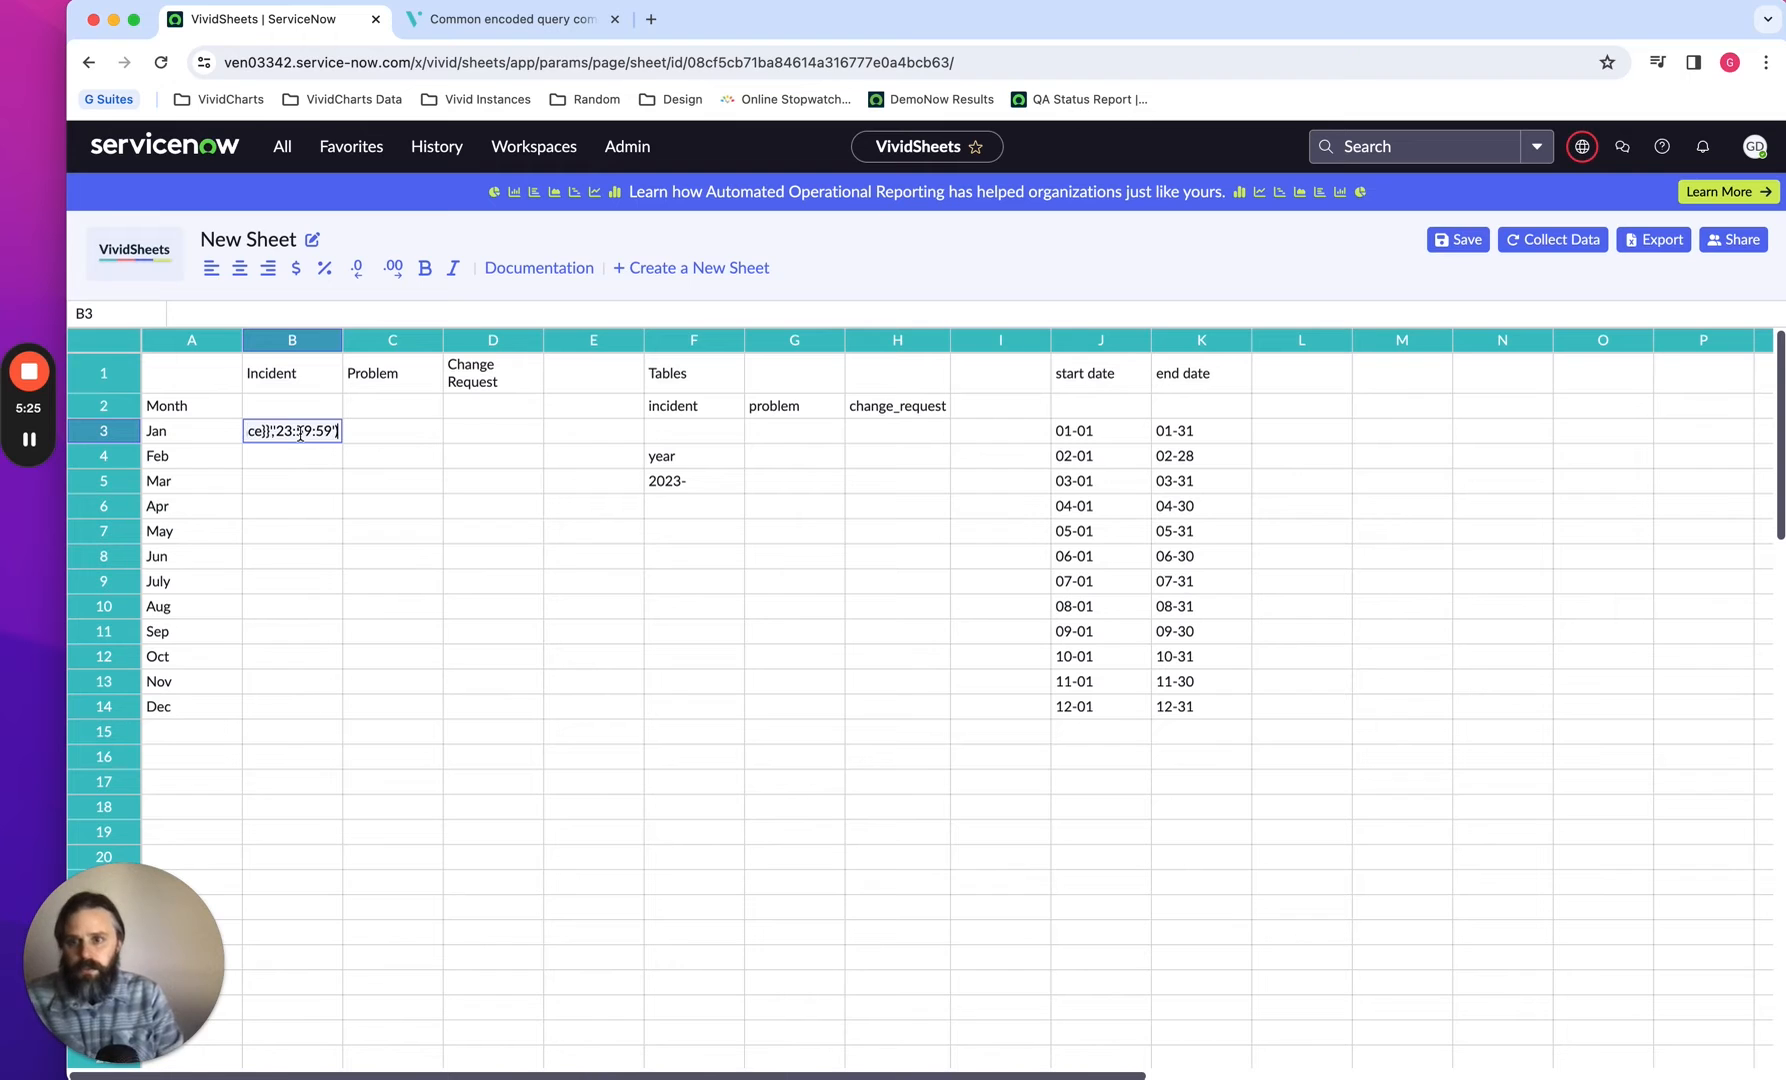
key(Return)
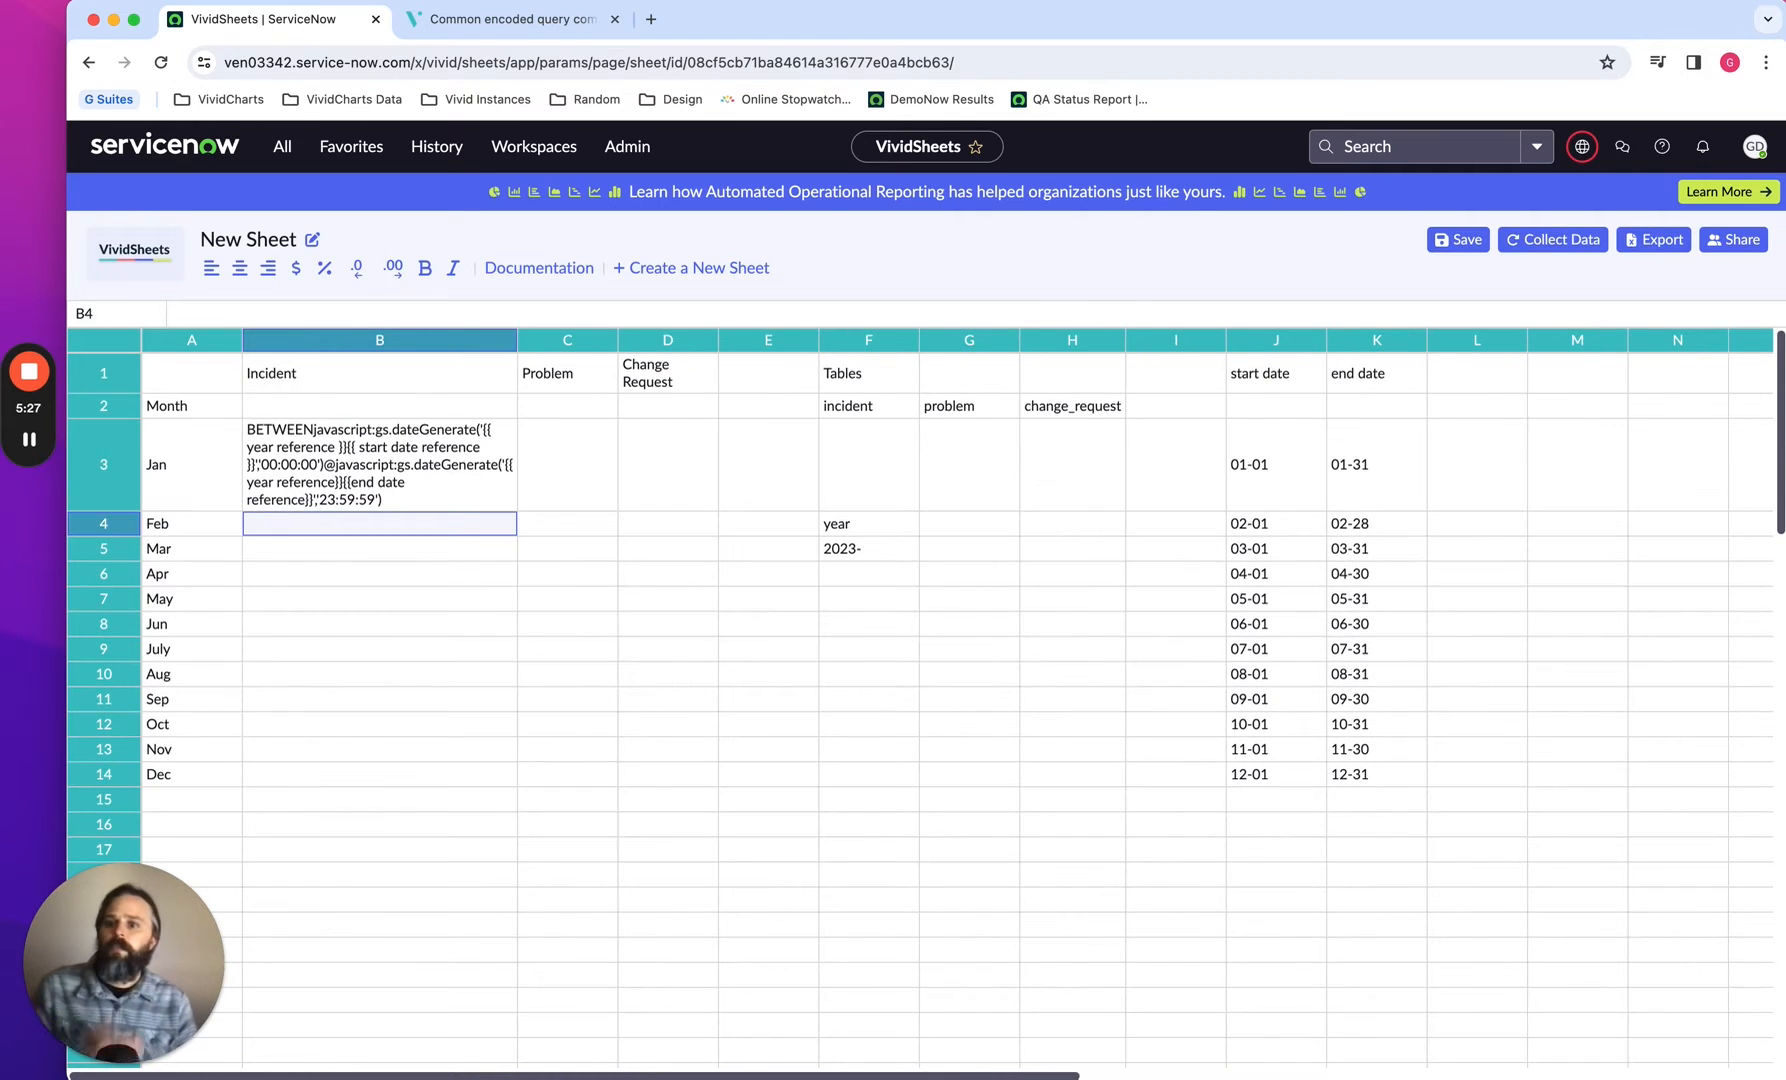
key(Up)
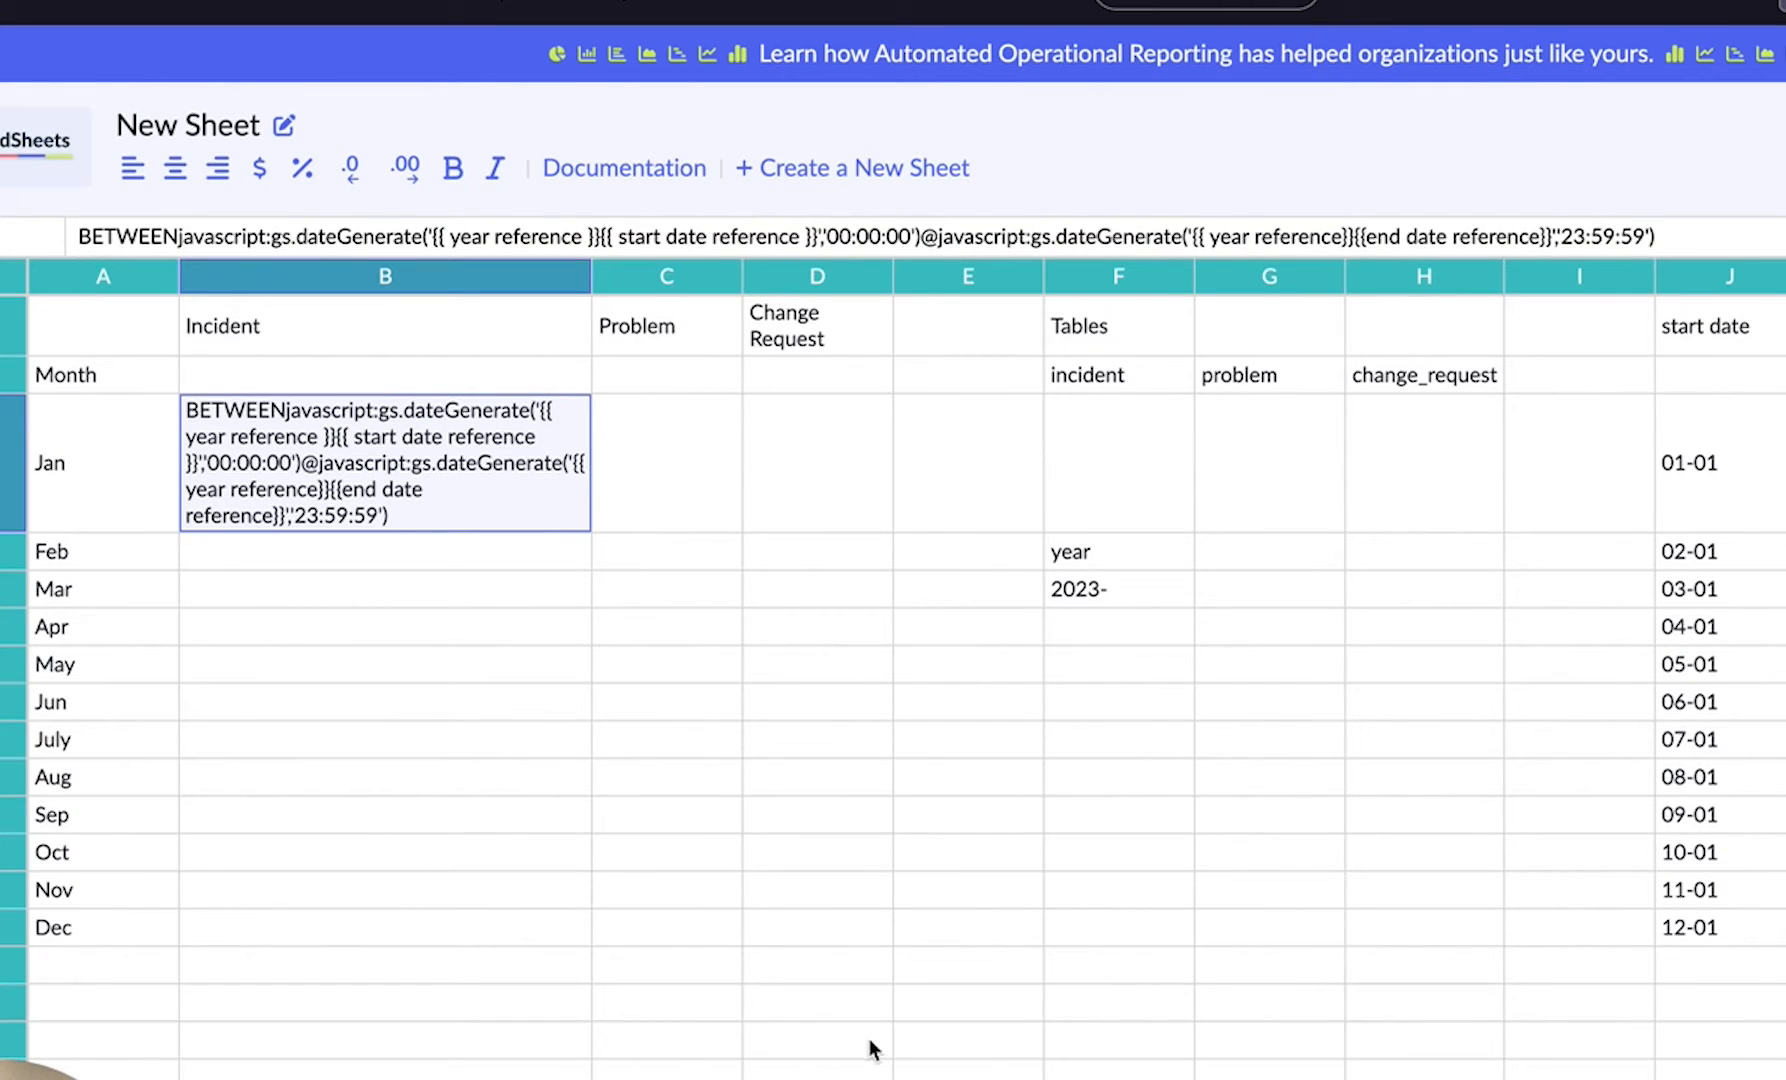
Paste the copied encoded query into the empty cell E17, below the month table
click(1120, 1012)
click(1001, 1040)
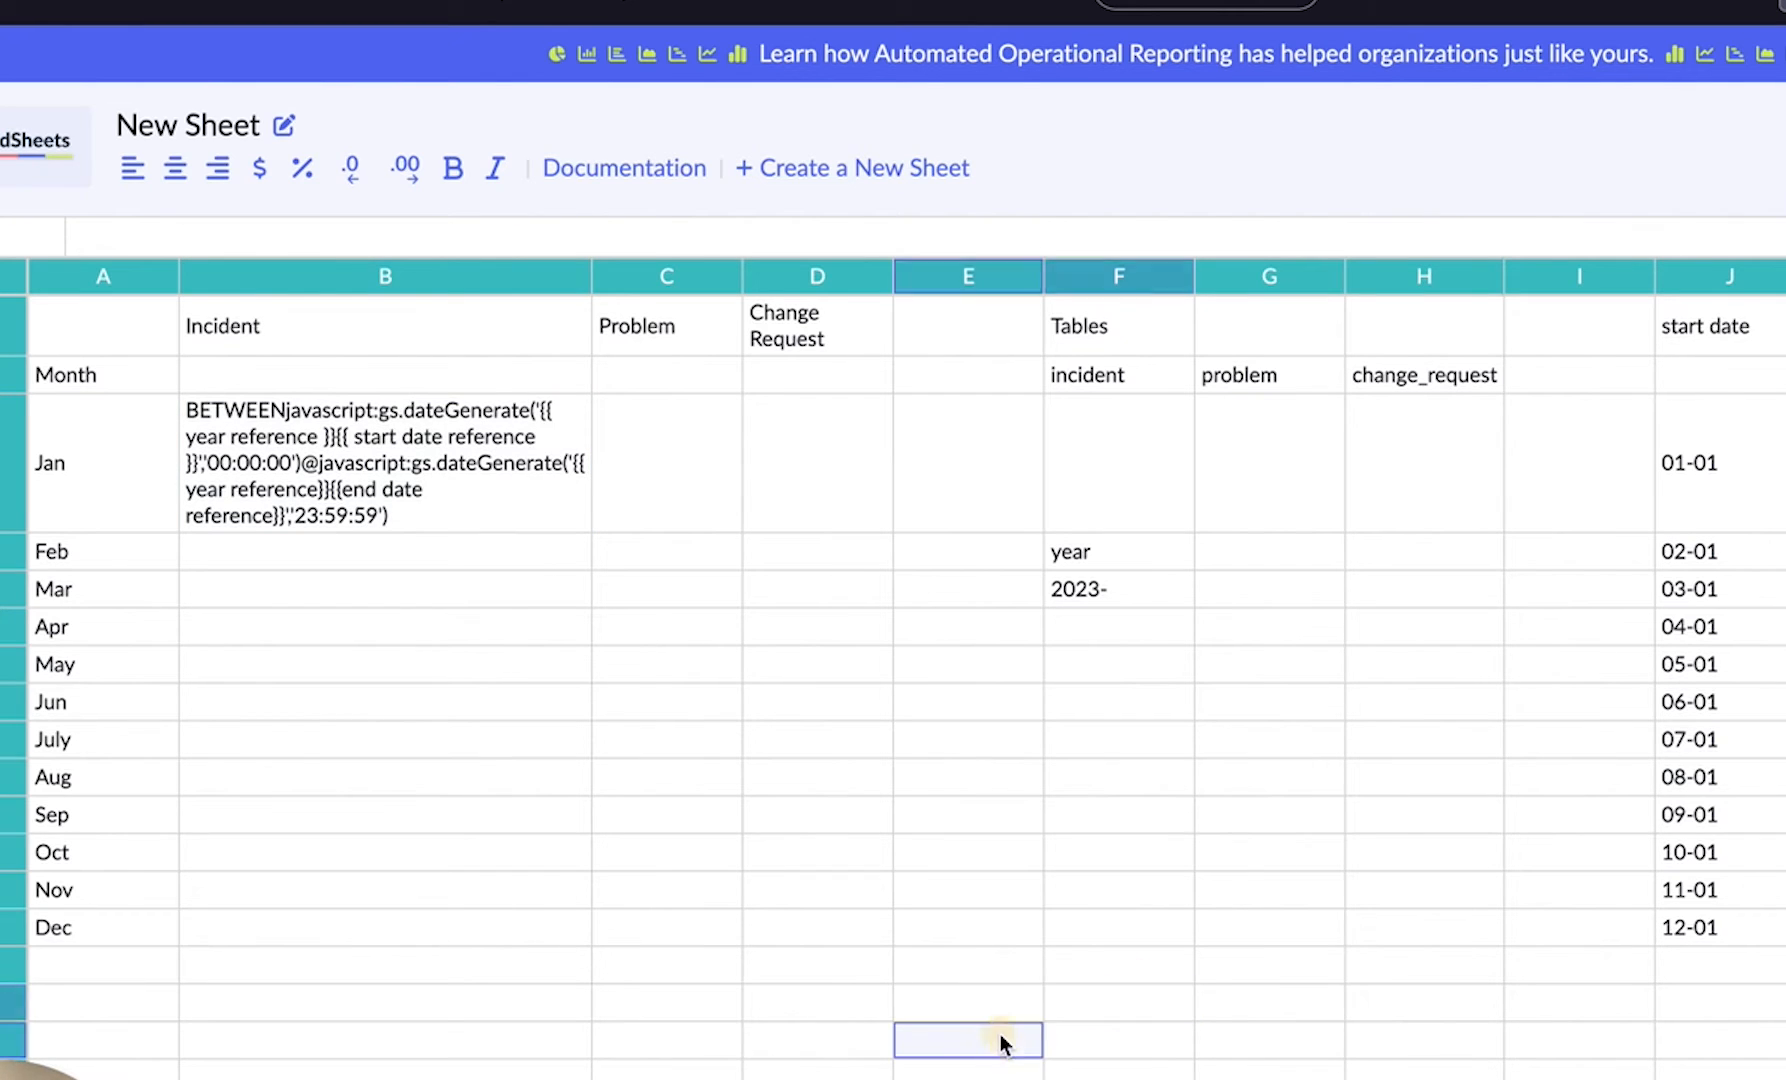
click(1000, 1035)
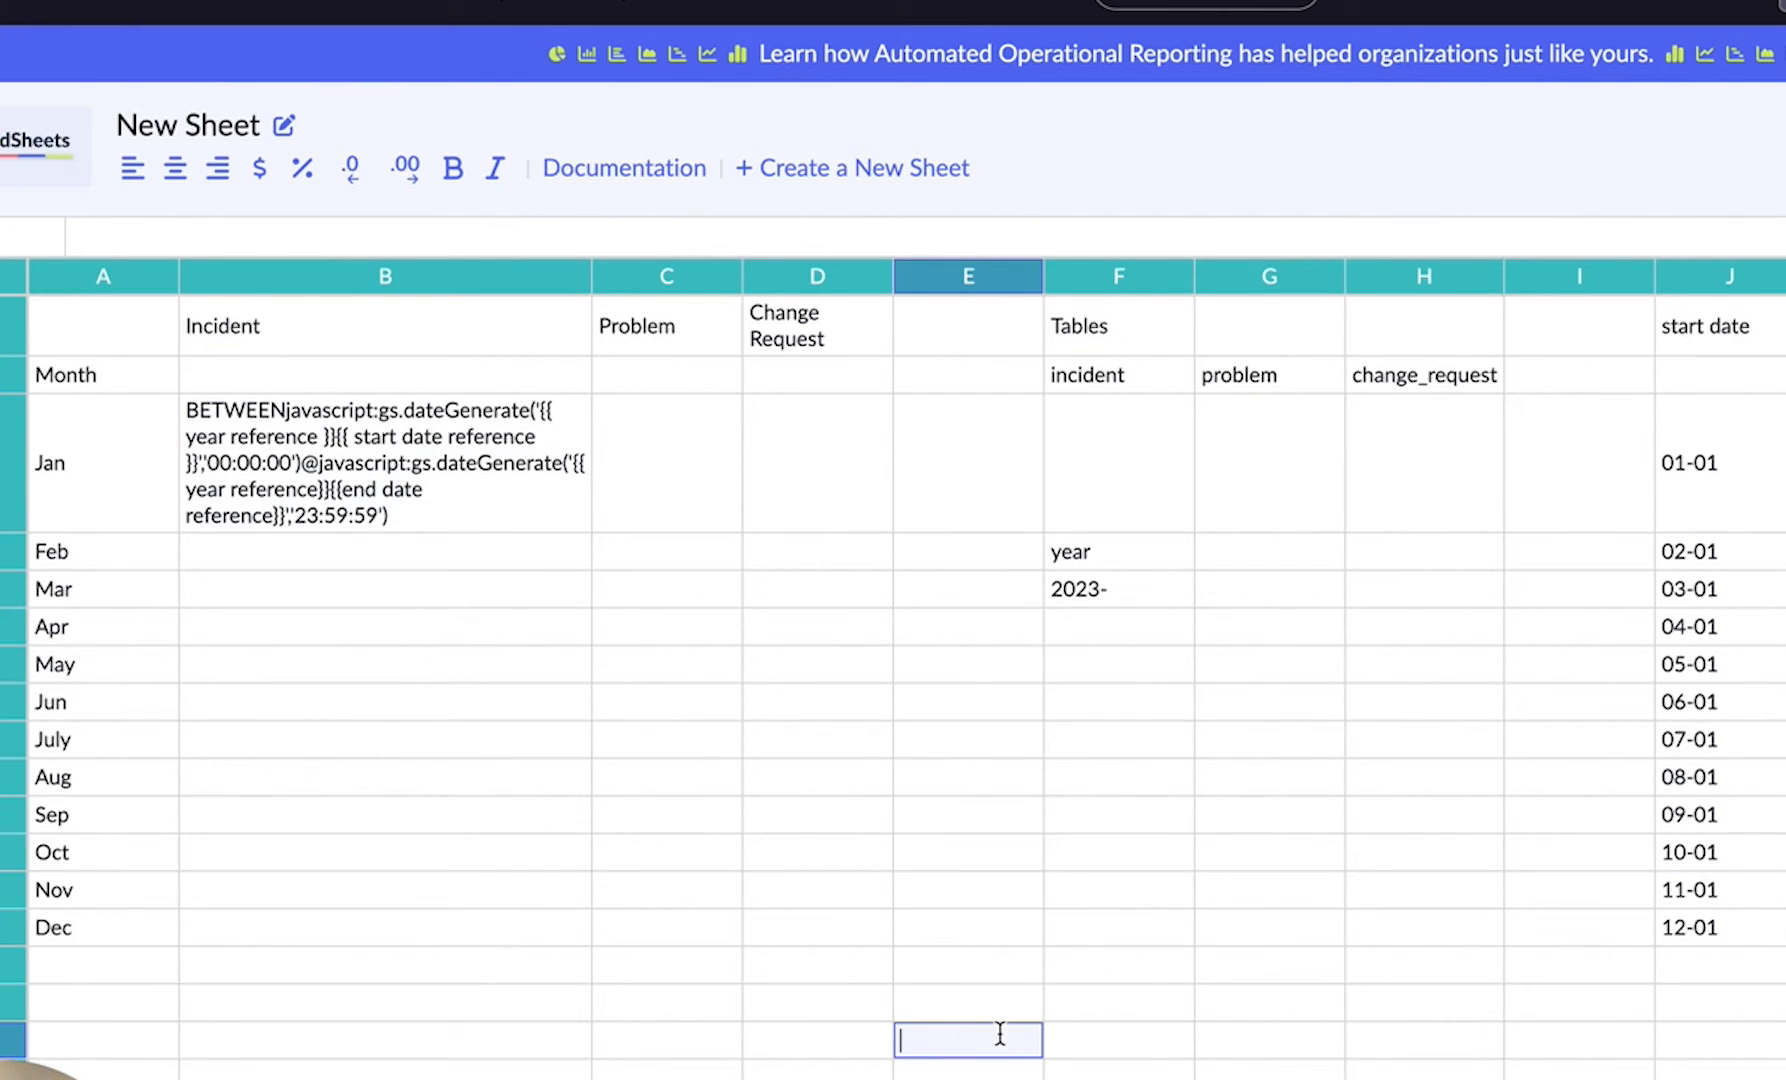
key(ctrl+v)
key(Return)
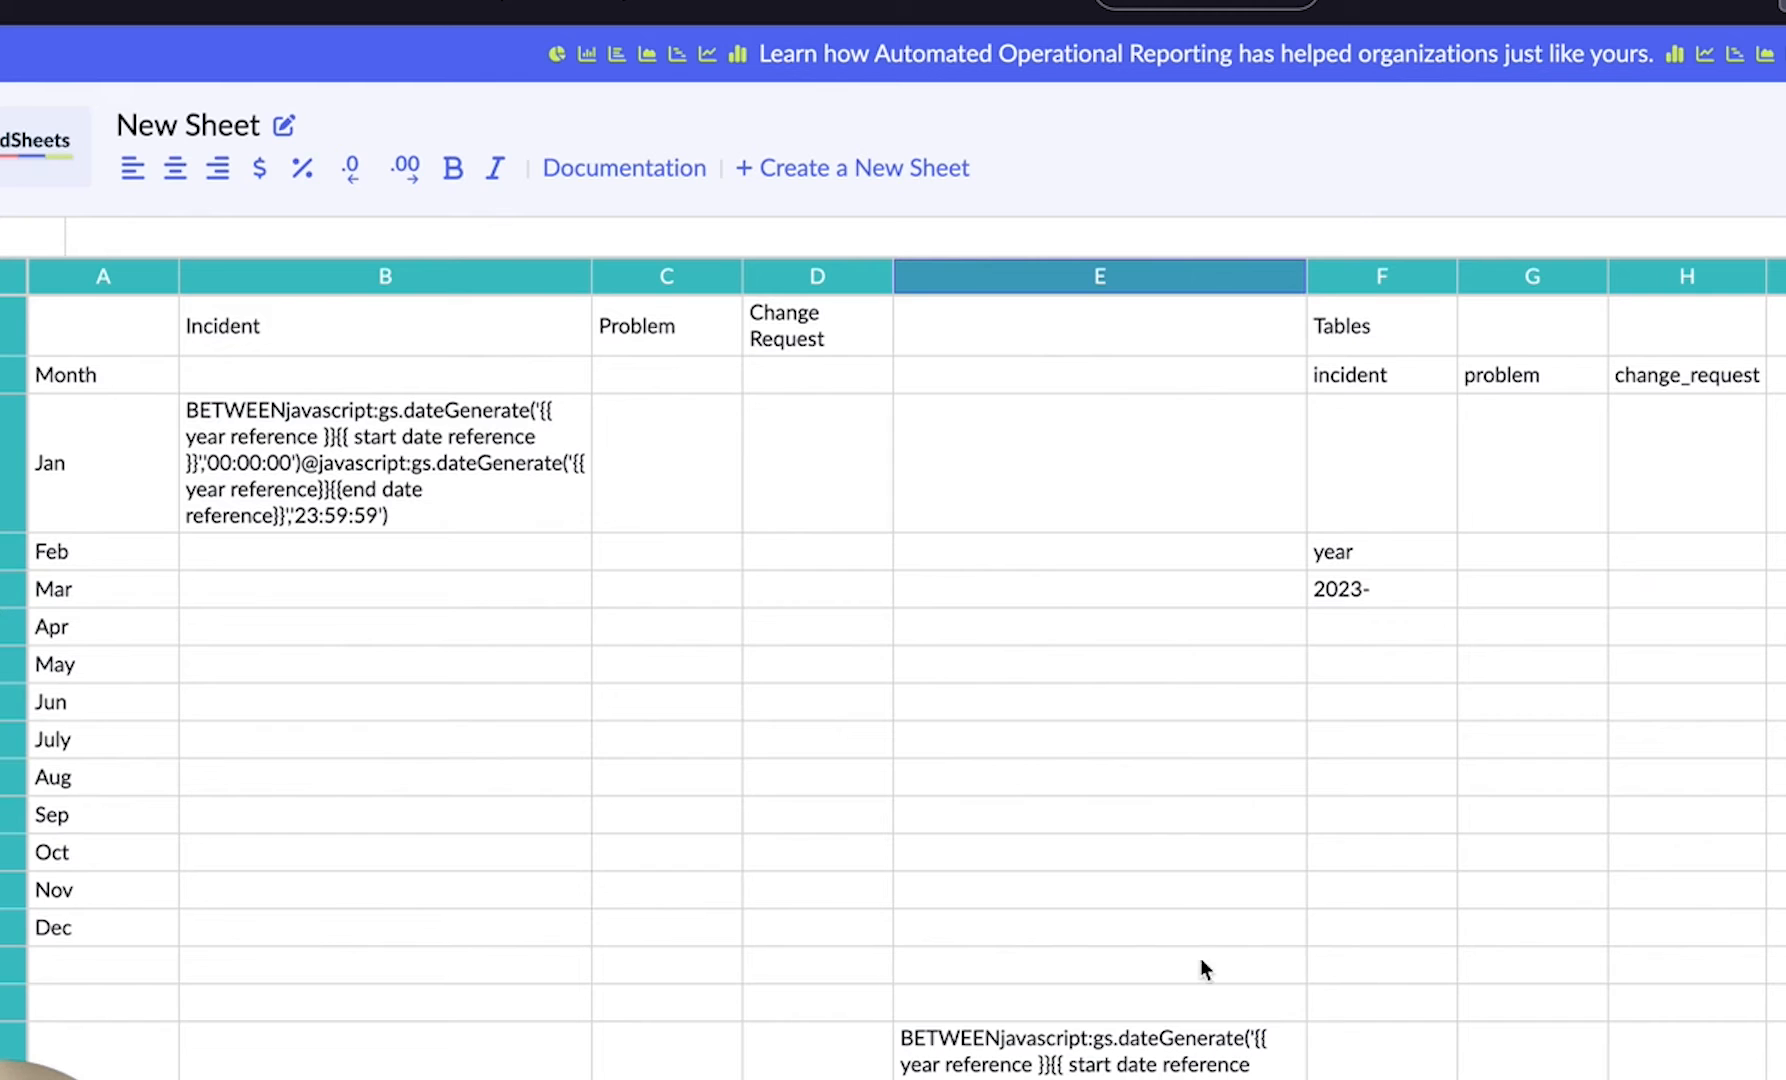
Clear the pasted query text from cell B3
click(469, 474)
click(469, 474)
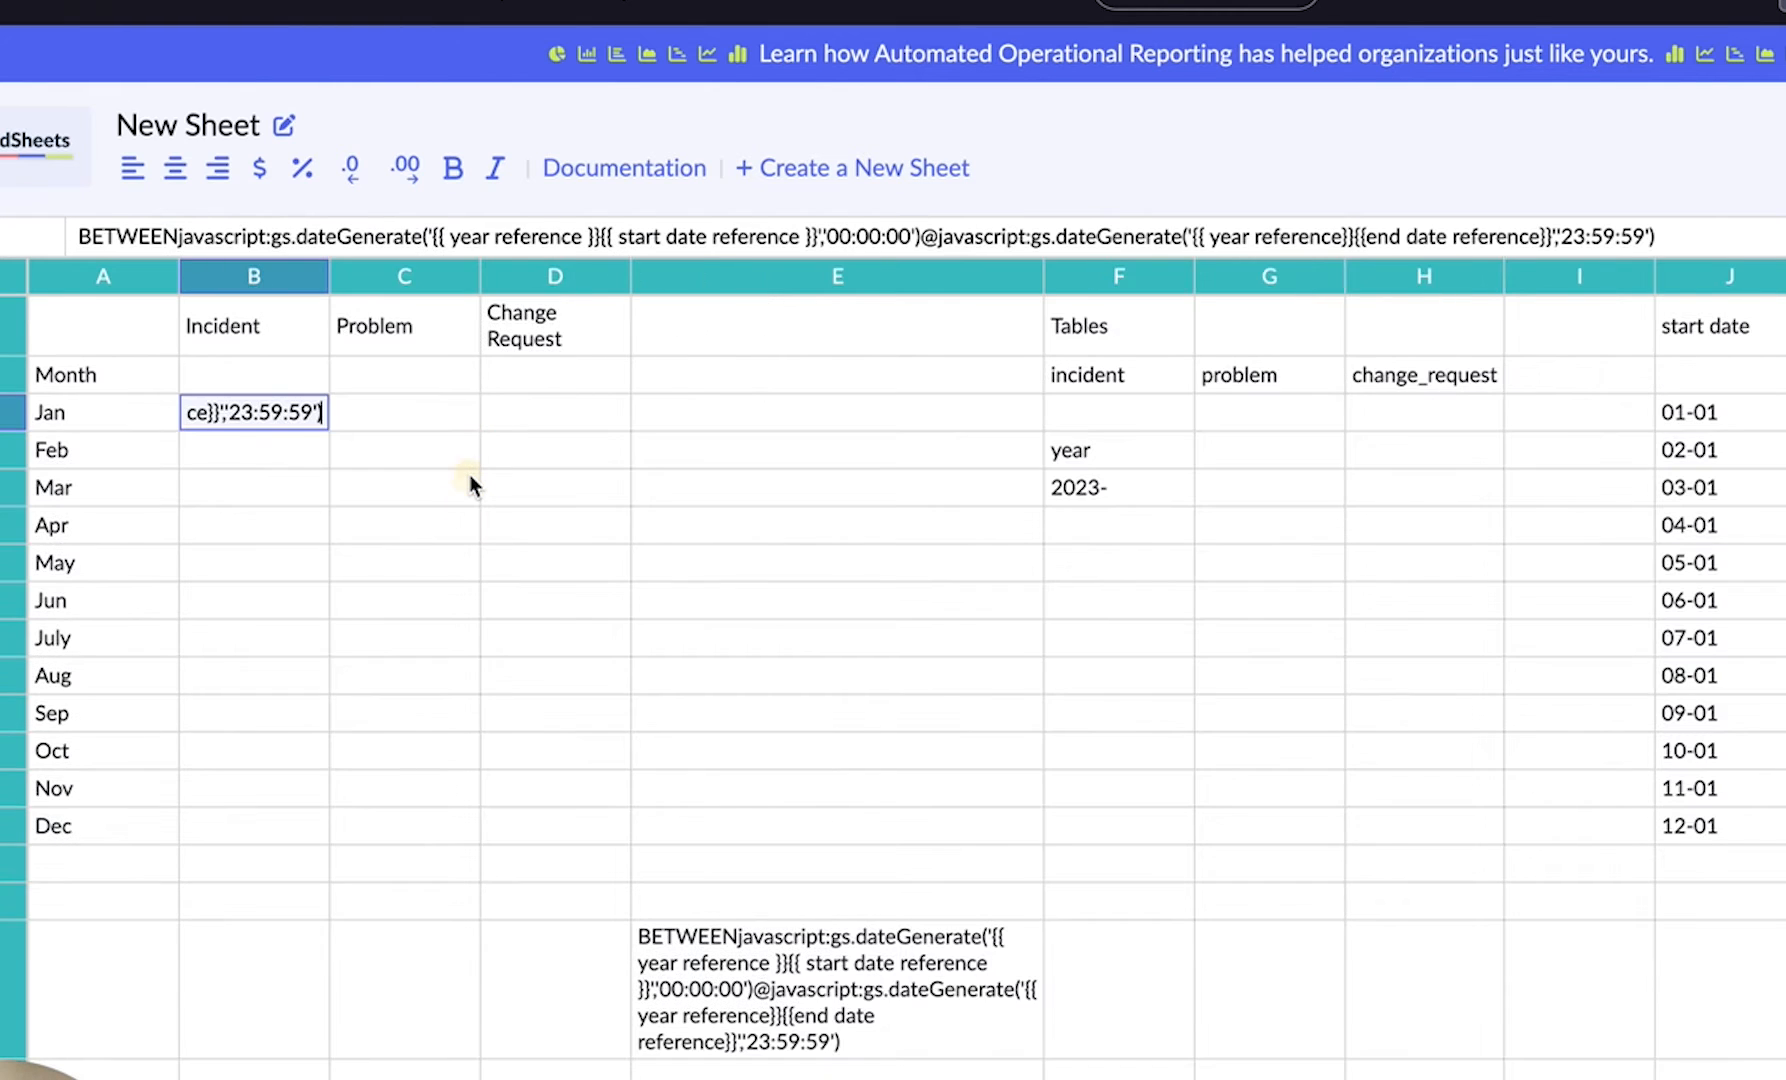
key(super+a)
key(BackSpace)
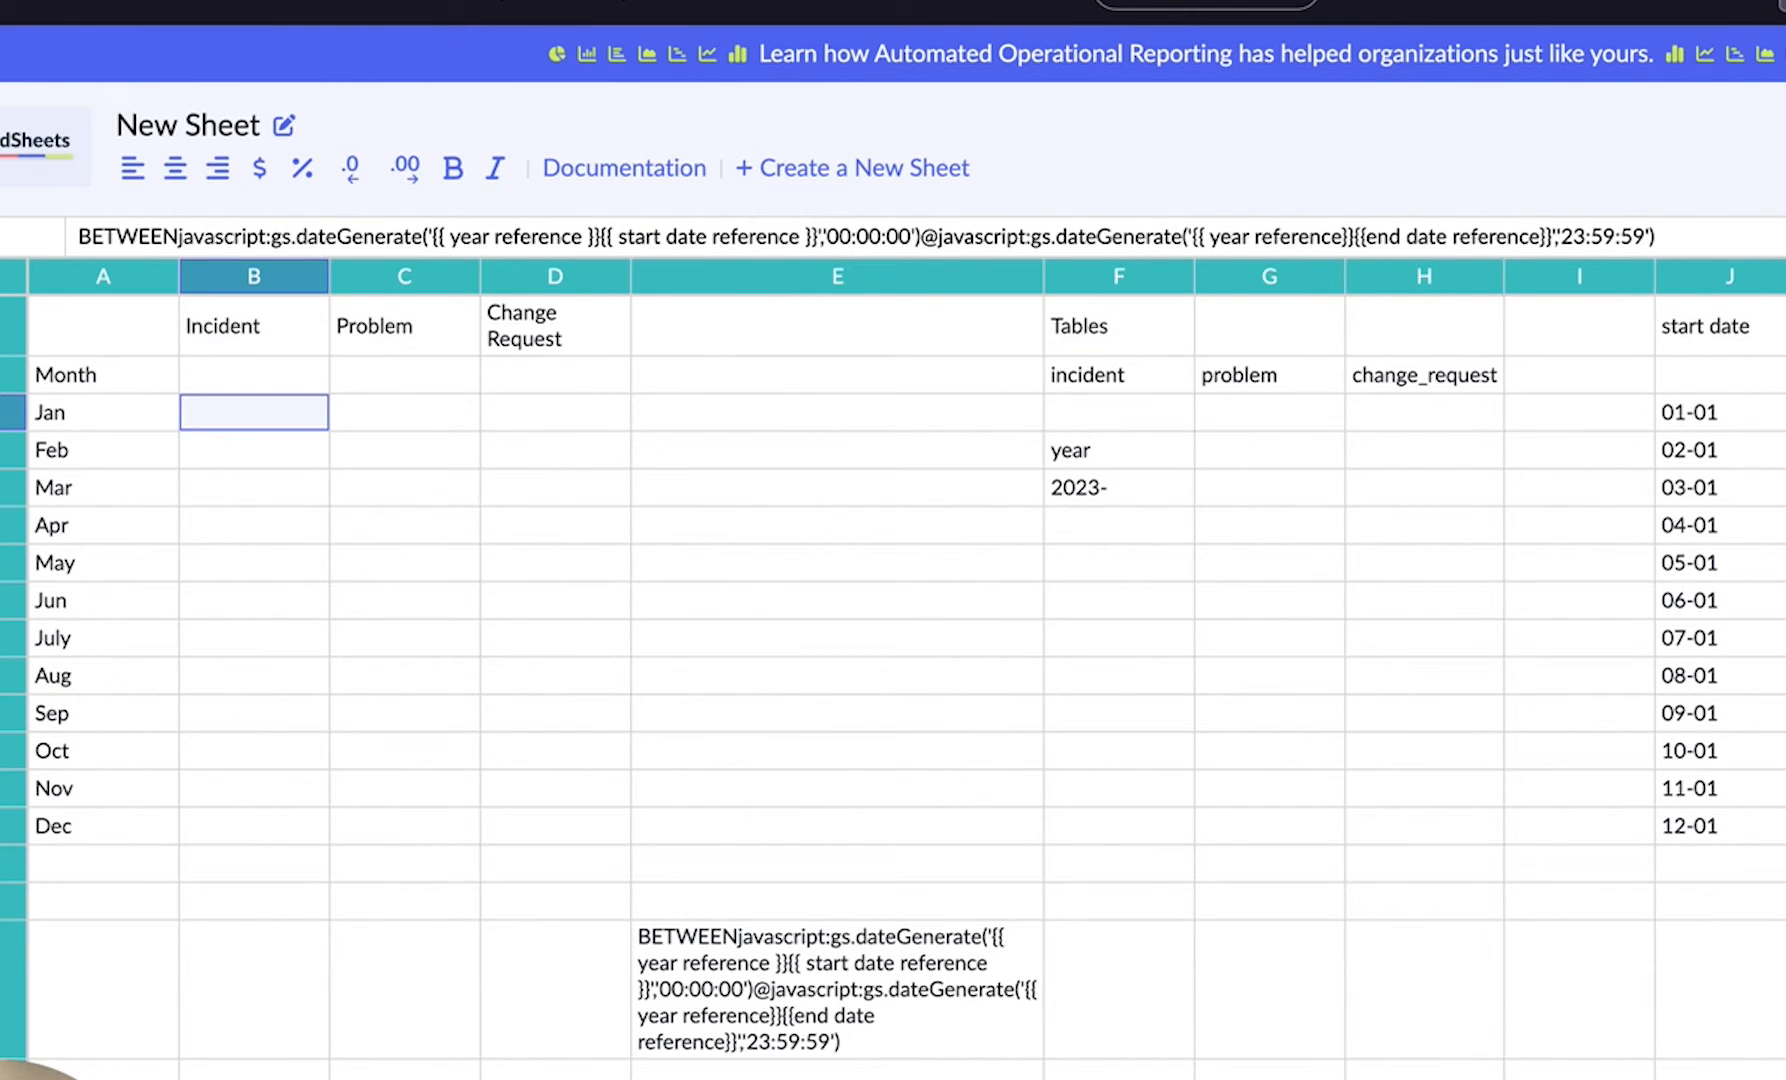
key(Return)
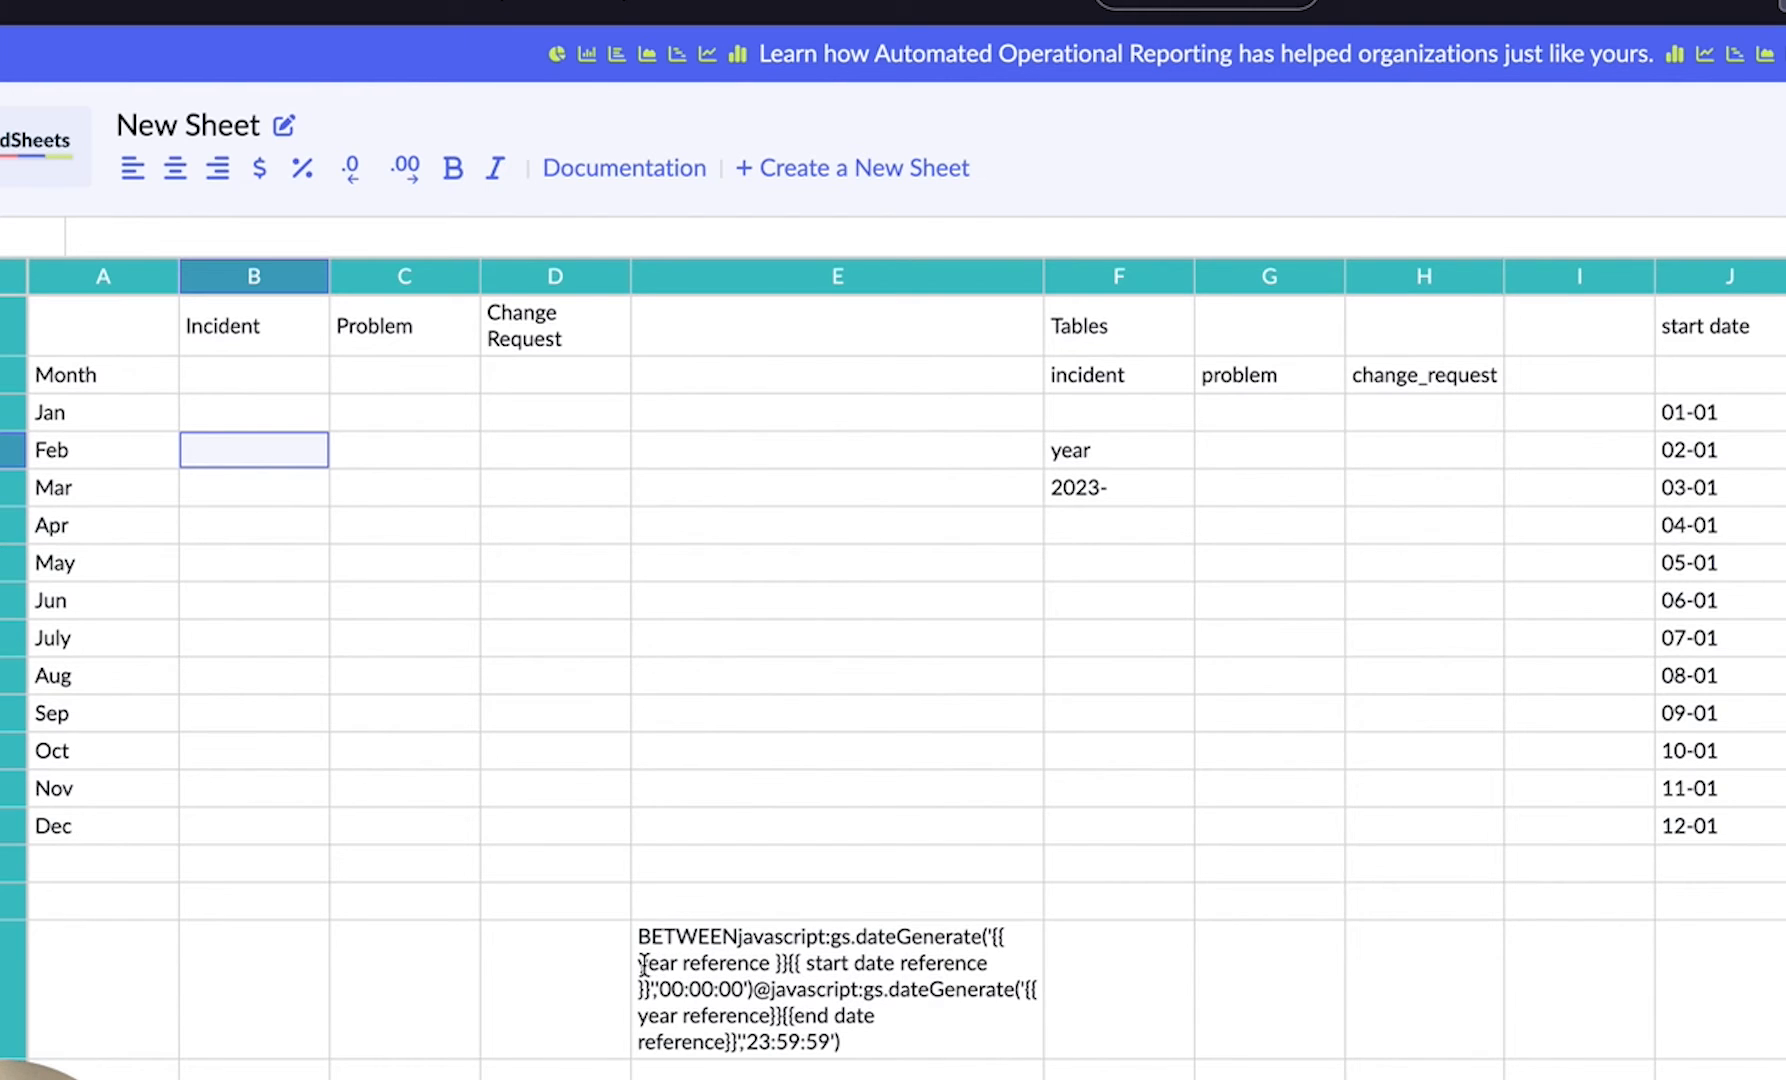
click(685, 965)
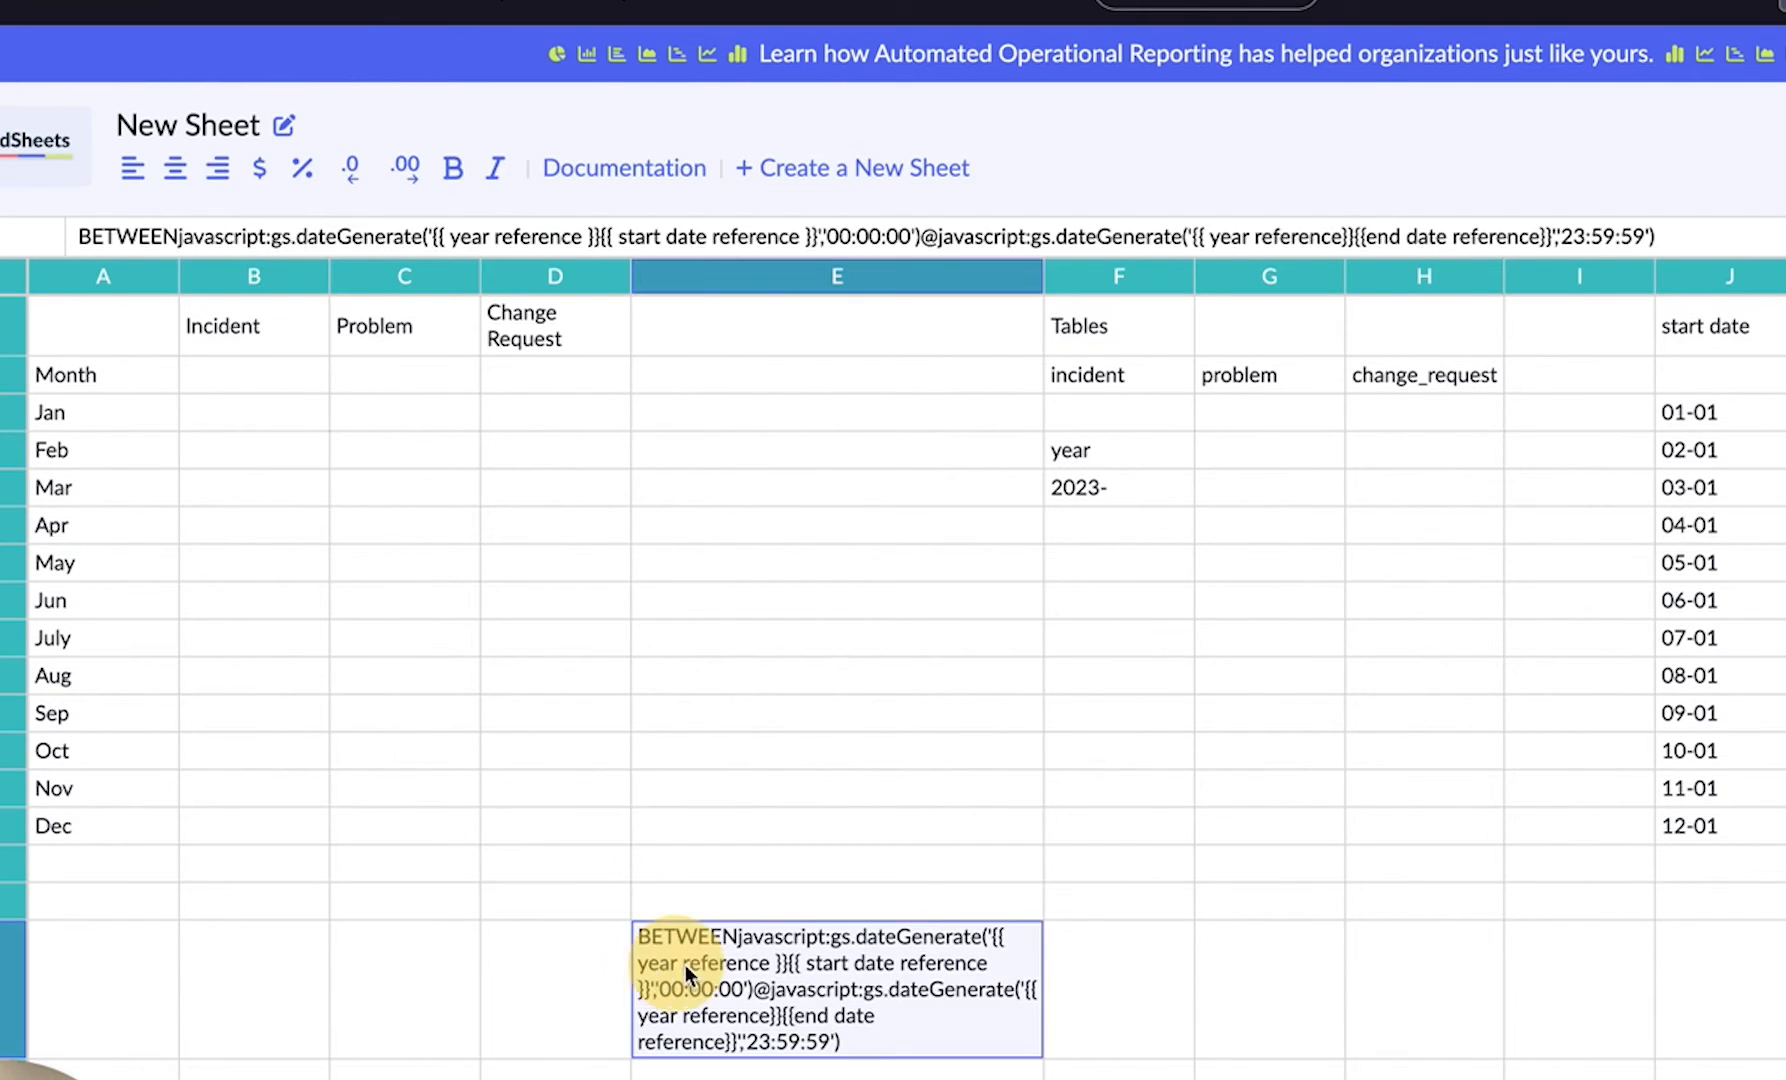
double_click(841, 960)
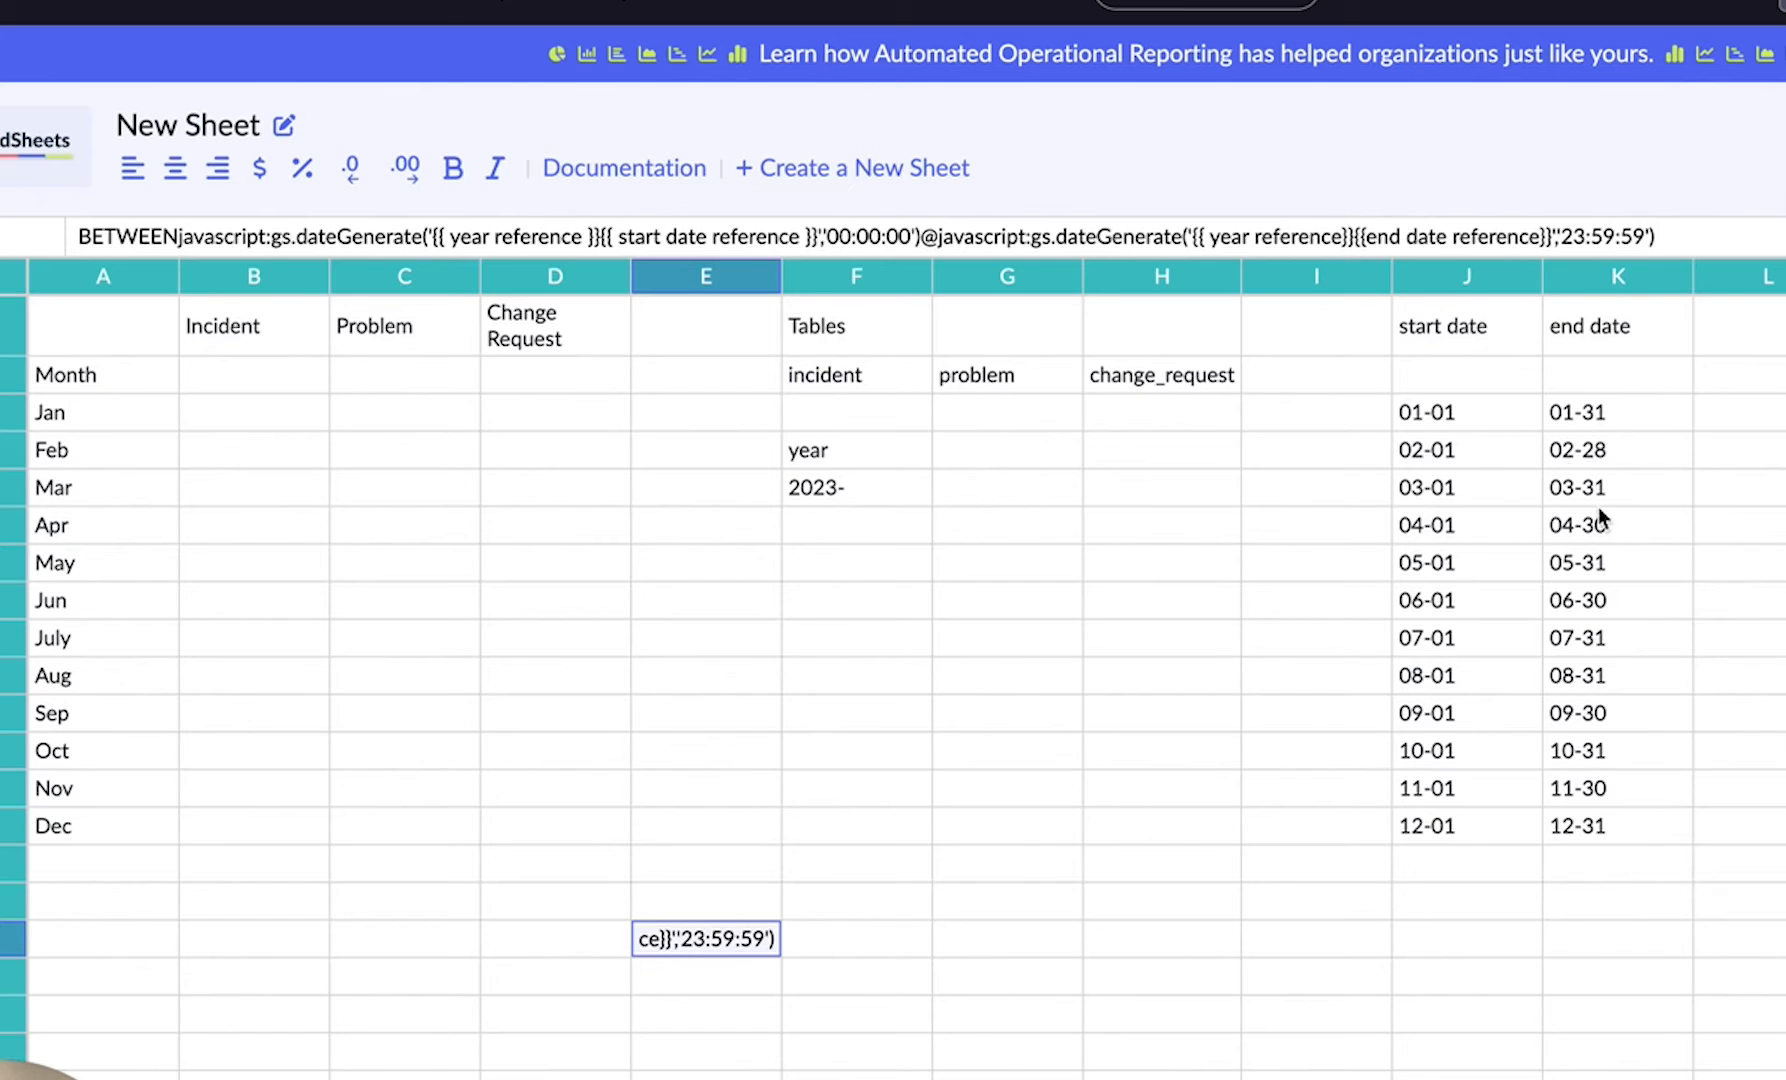
click(878, 1005)
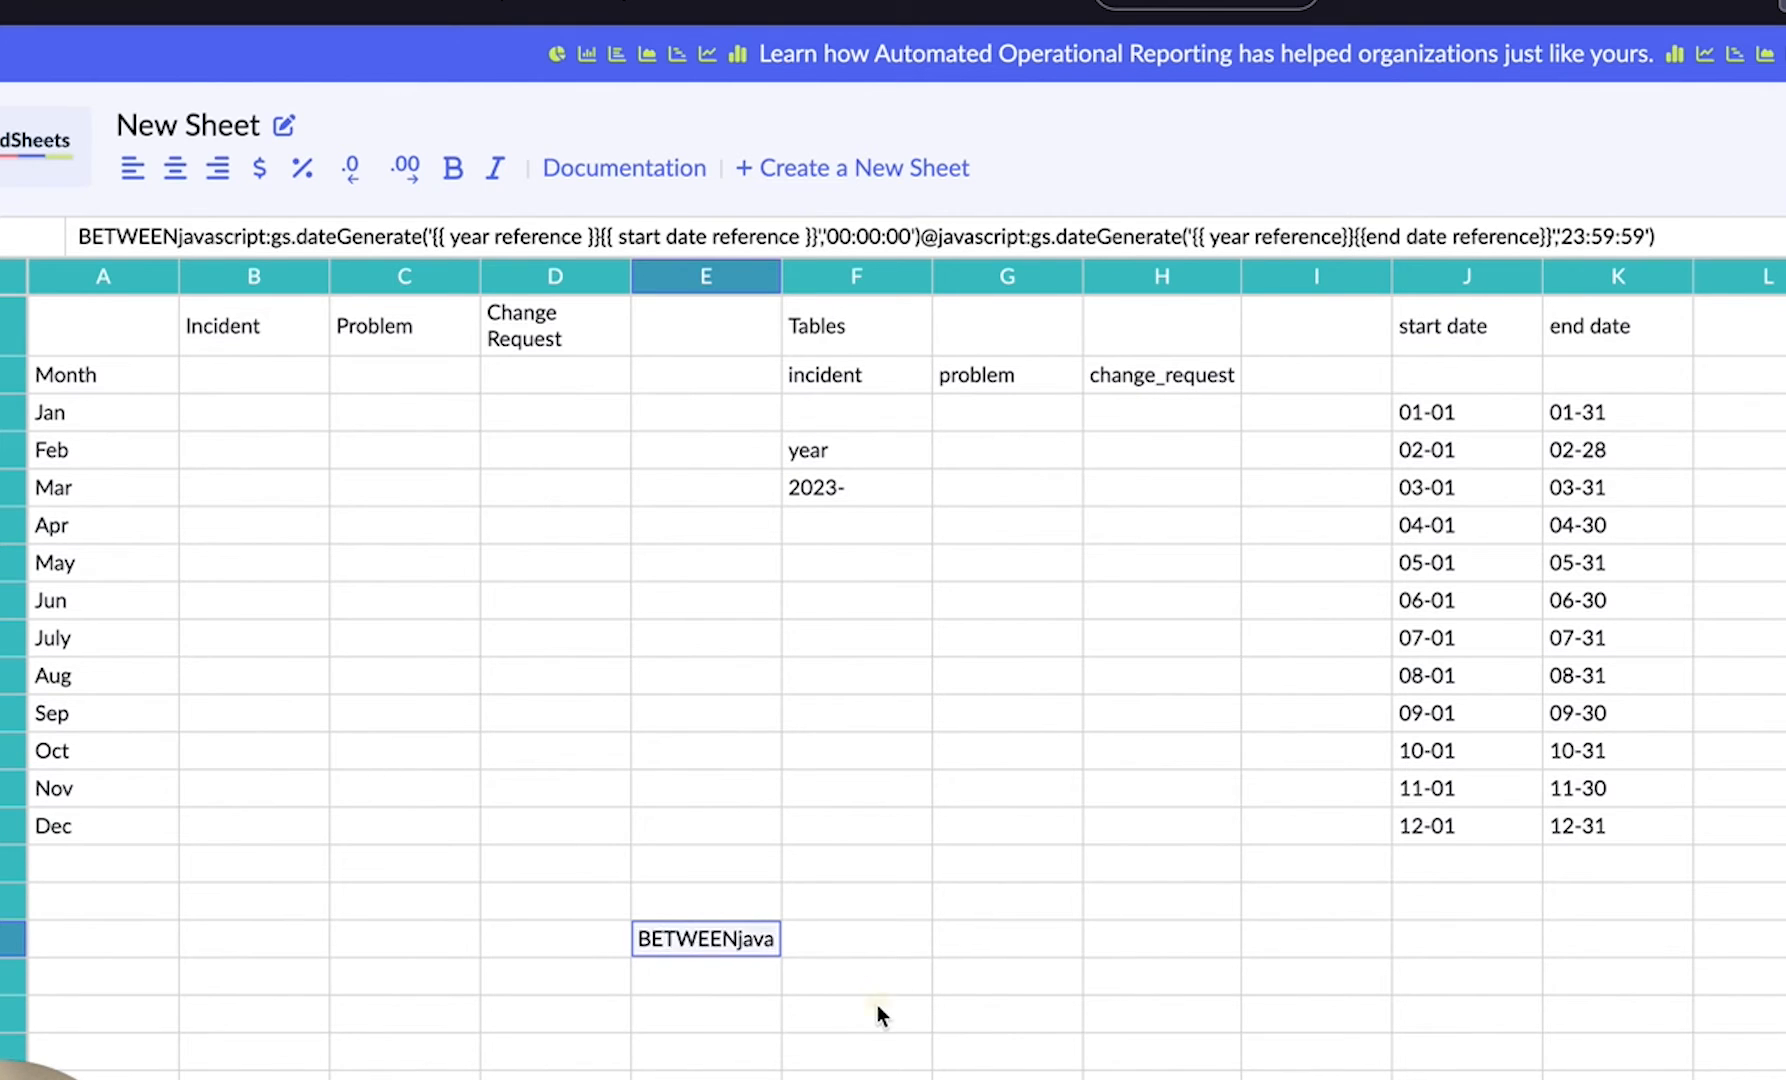
Start a VIVIDCOUNT formula in B3 with F$2 as the table reference
click(285, 410)
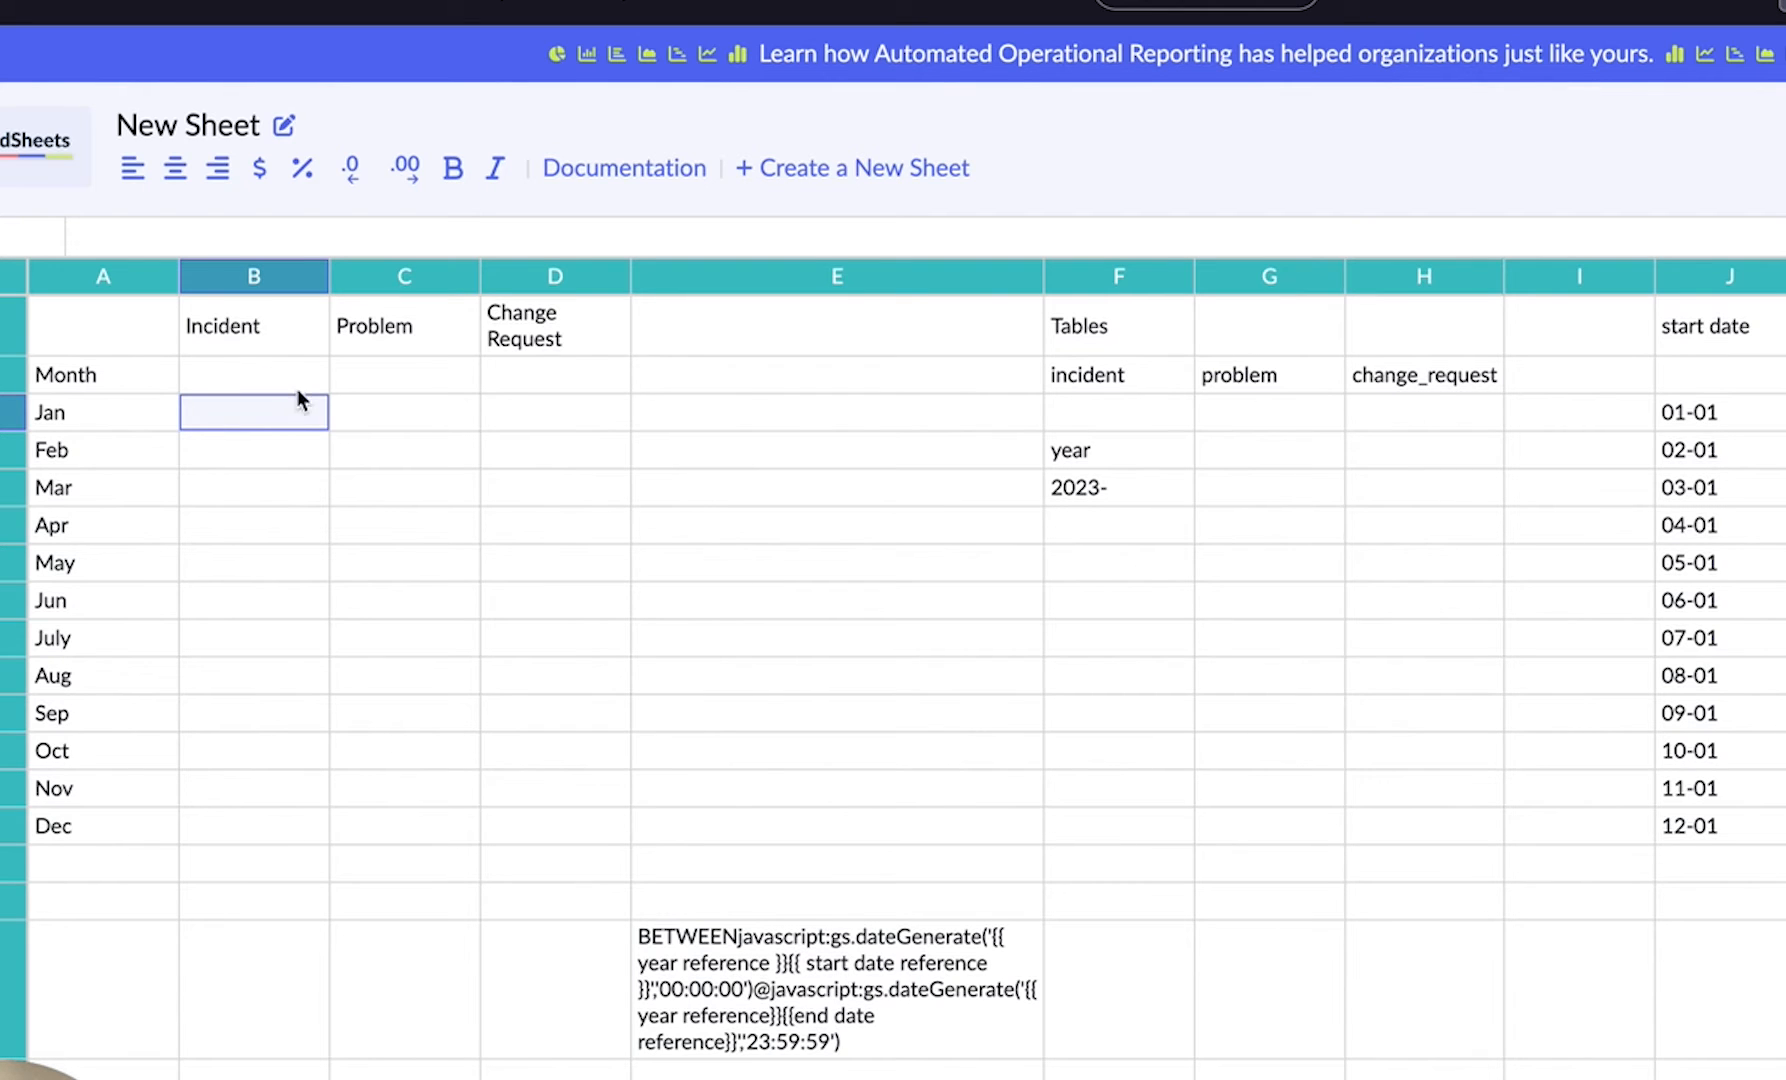
click(218, 239)
text(=)
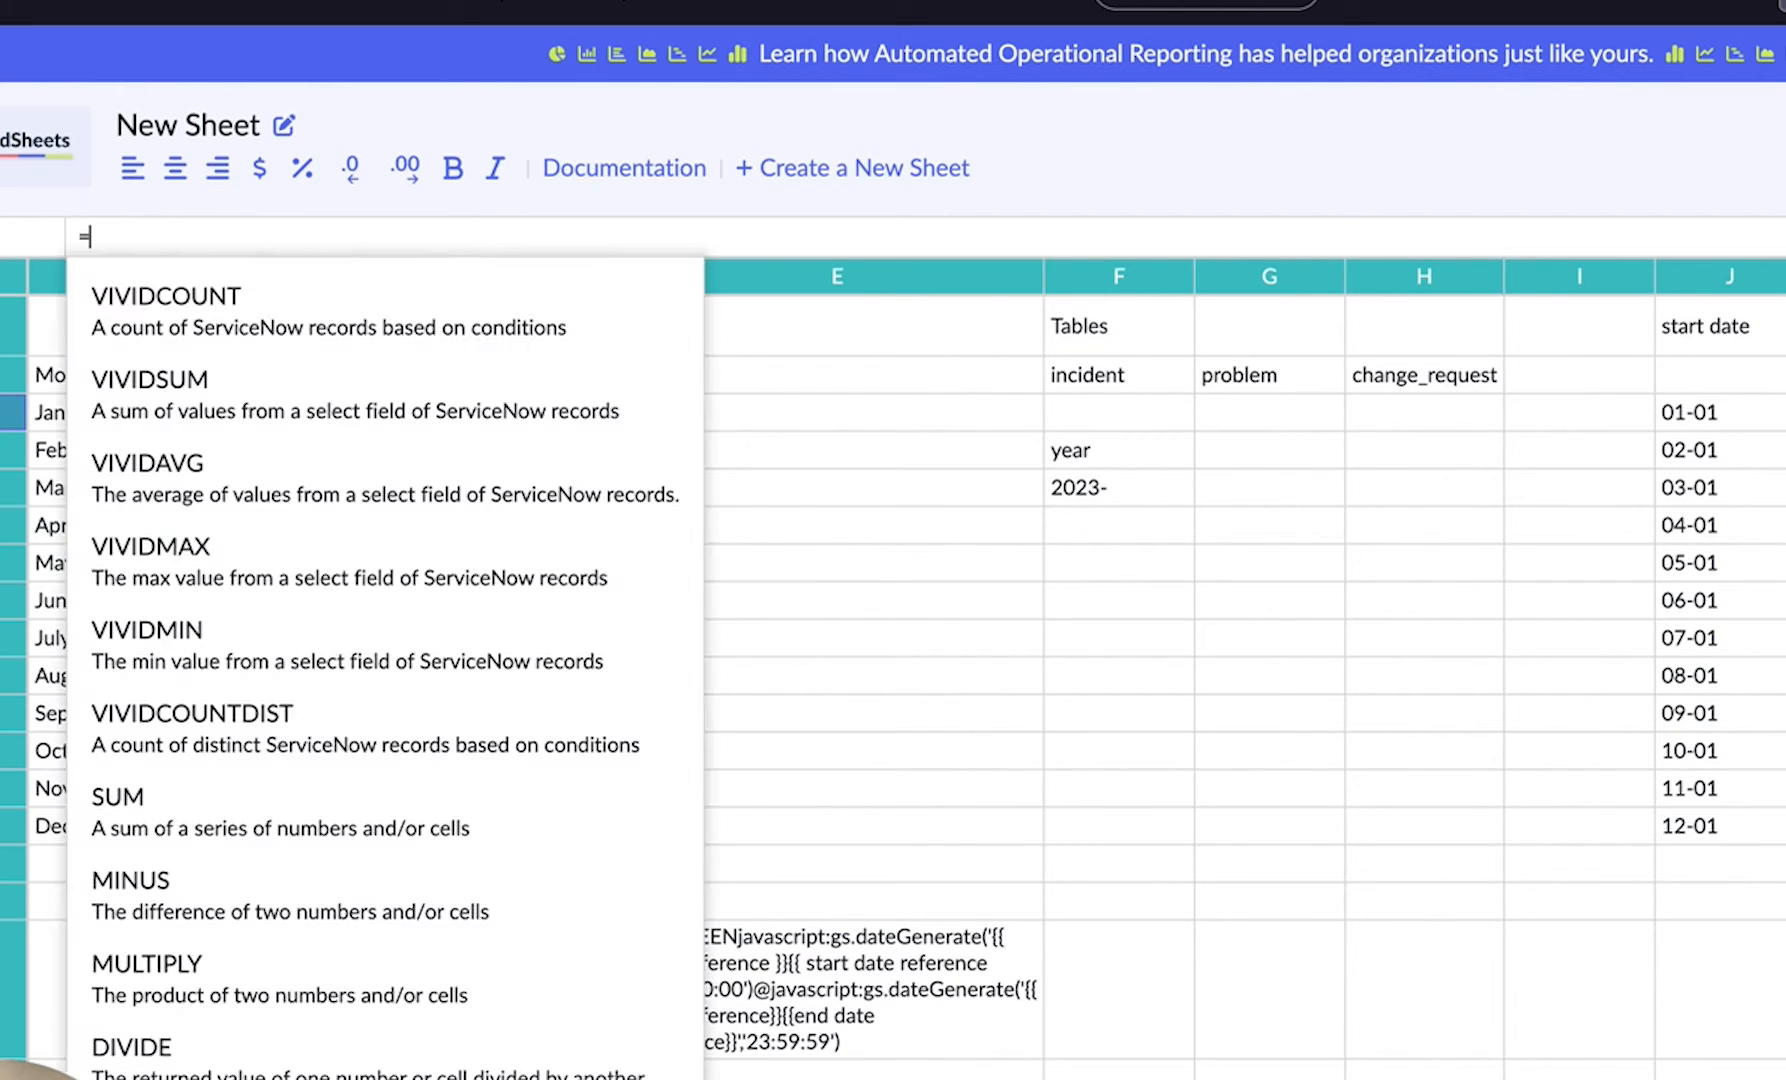
click(219, 301)
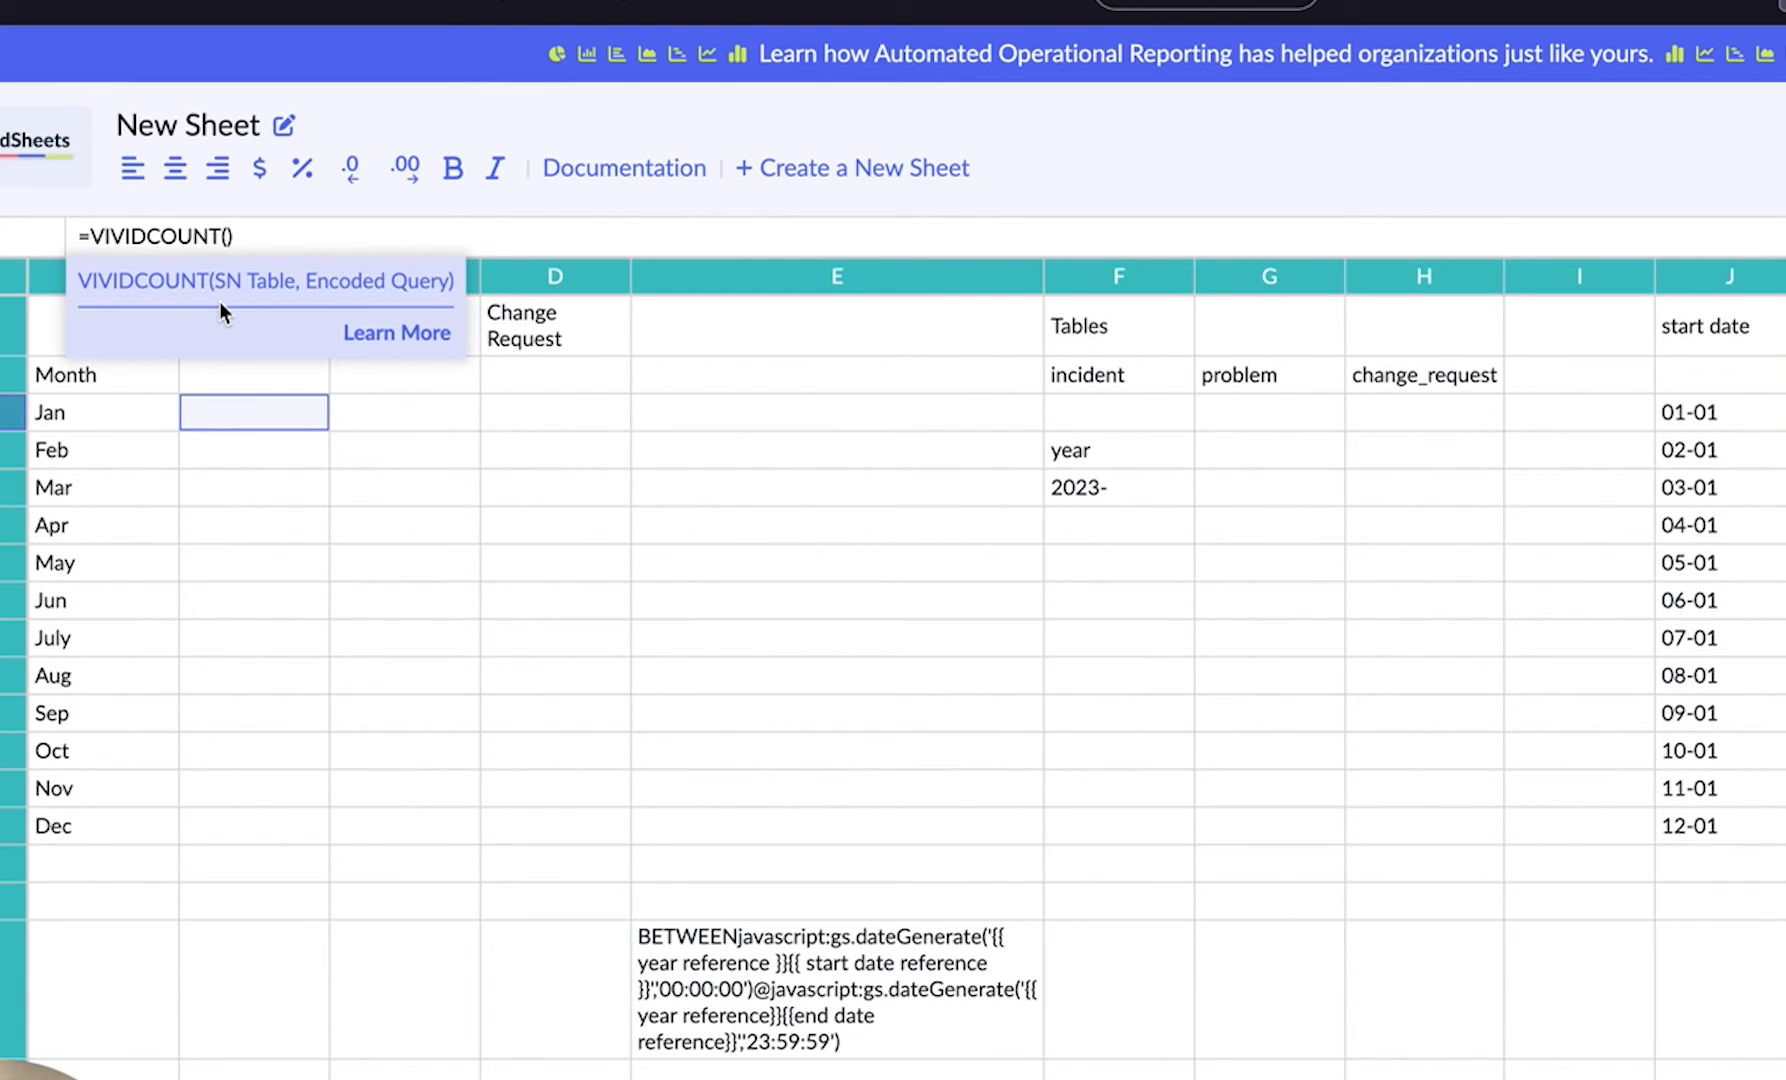
text($)
key(BackSpace)
text(F)
key(BackSpace)
text(F)
text($2)
Add a backtick, open_at and the copied BETWEEN query as the encoded query argument, commit the formula and dismiss the alert
text(, )
text(')
text(open)
text(_at)
key(ctrl+v)
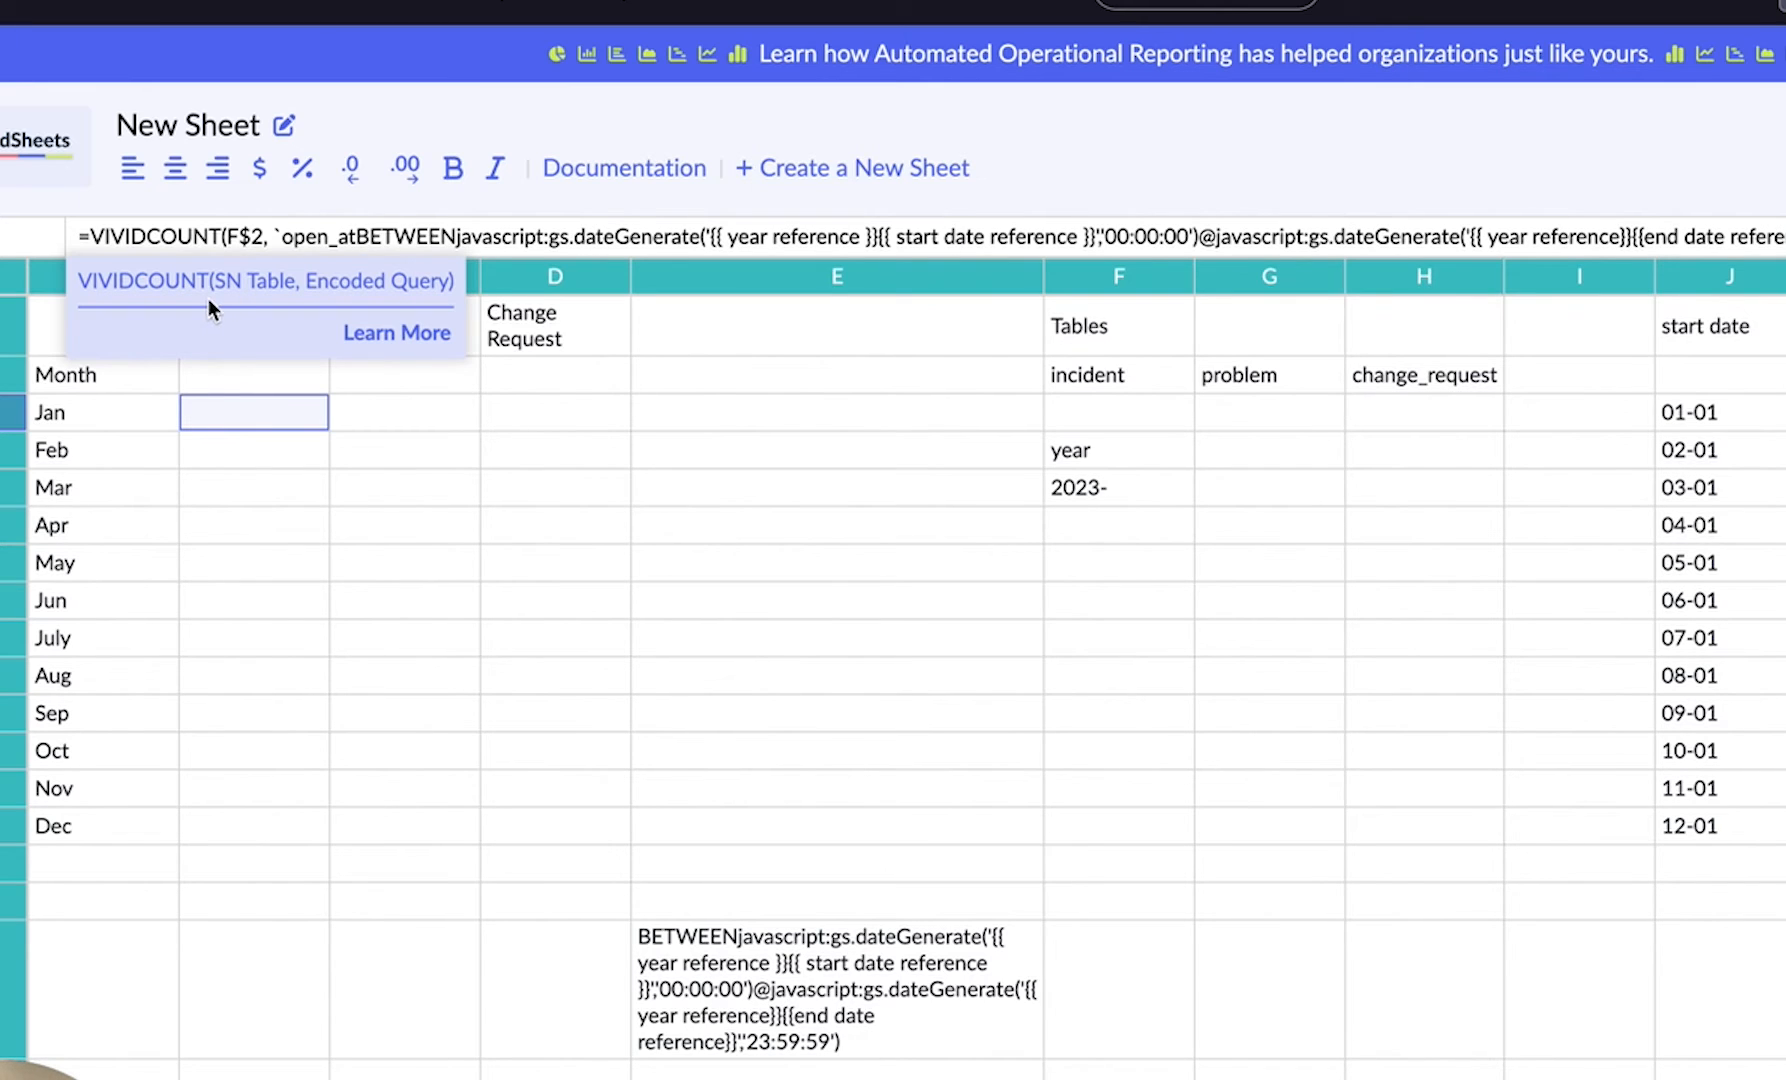
key(Return)
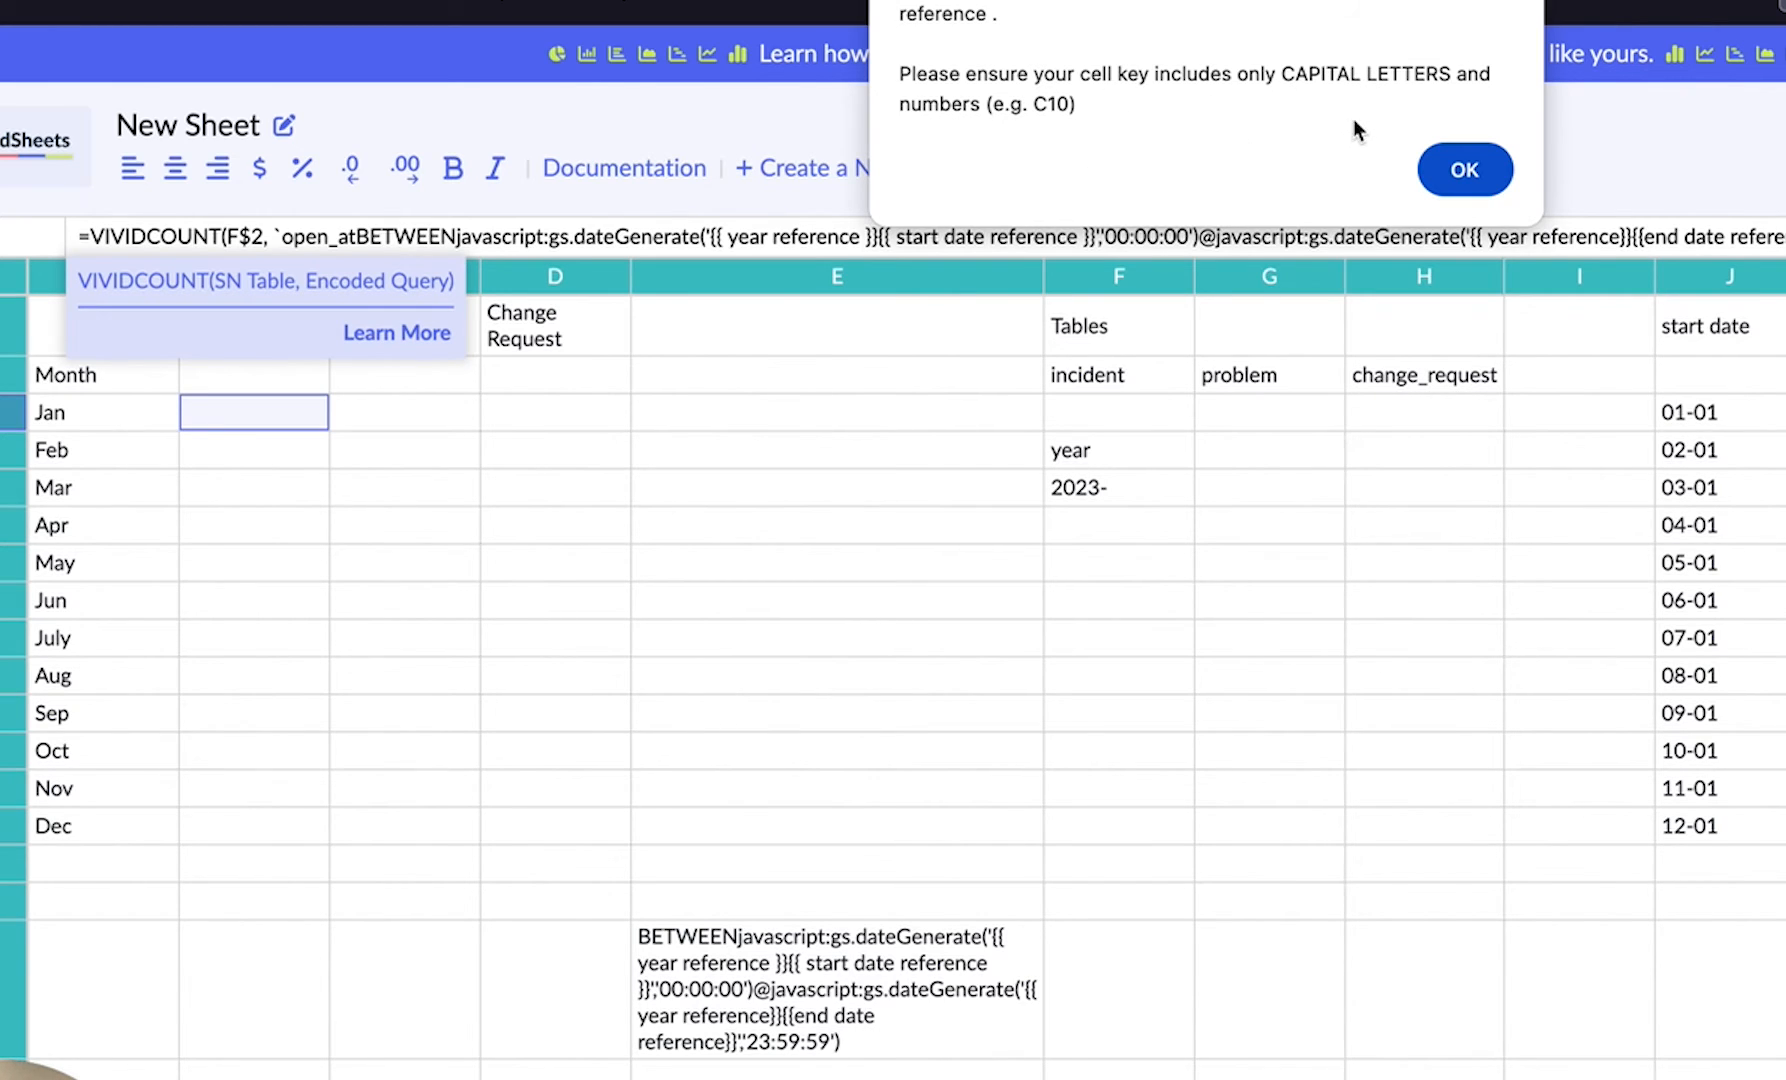
click(1479, 170)
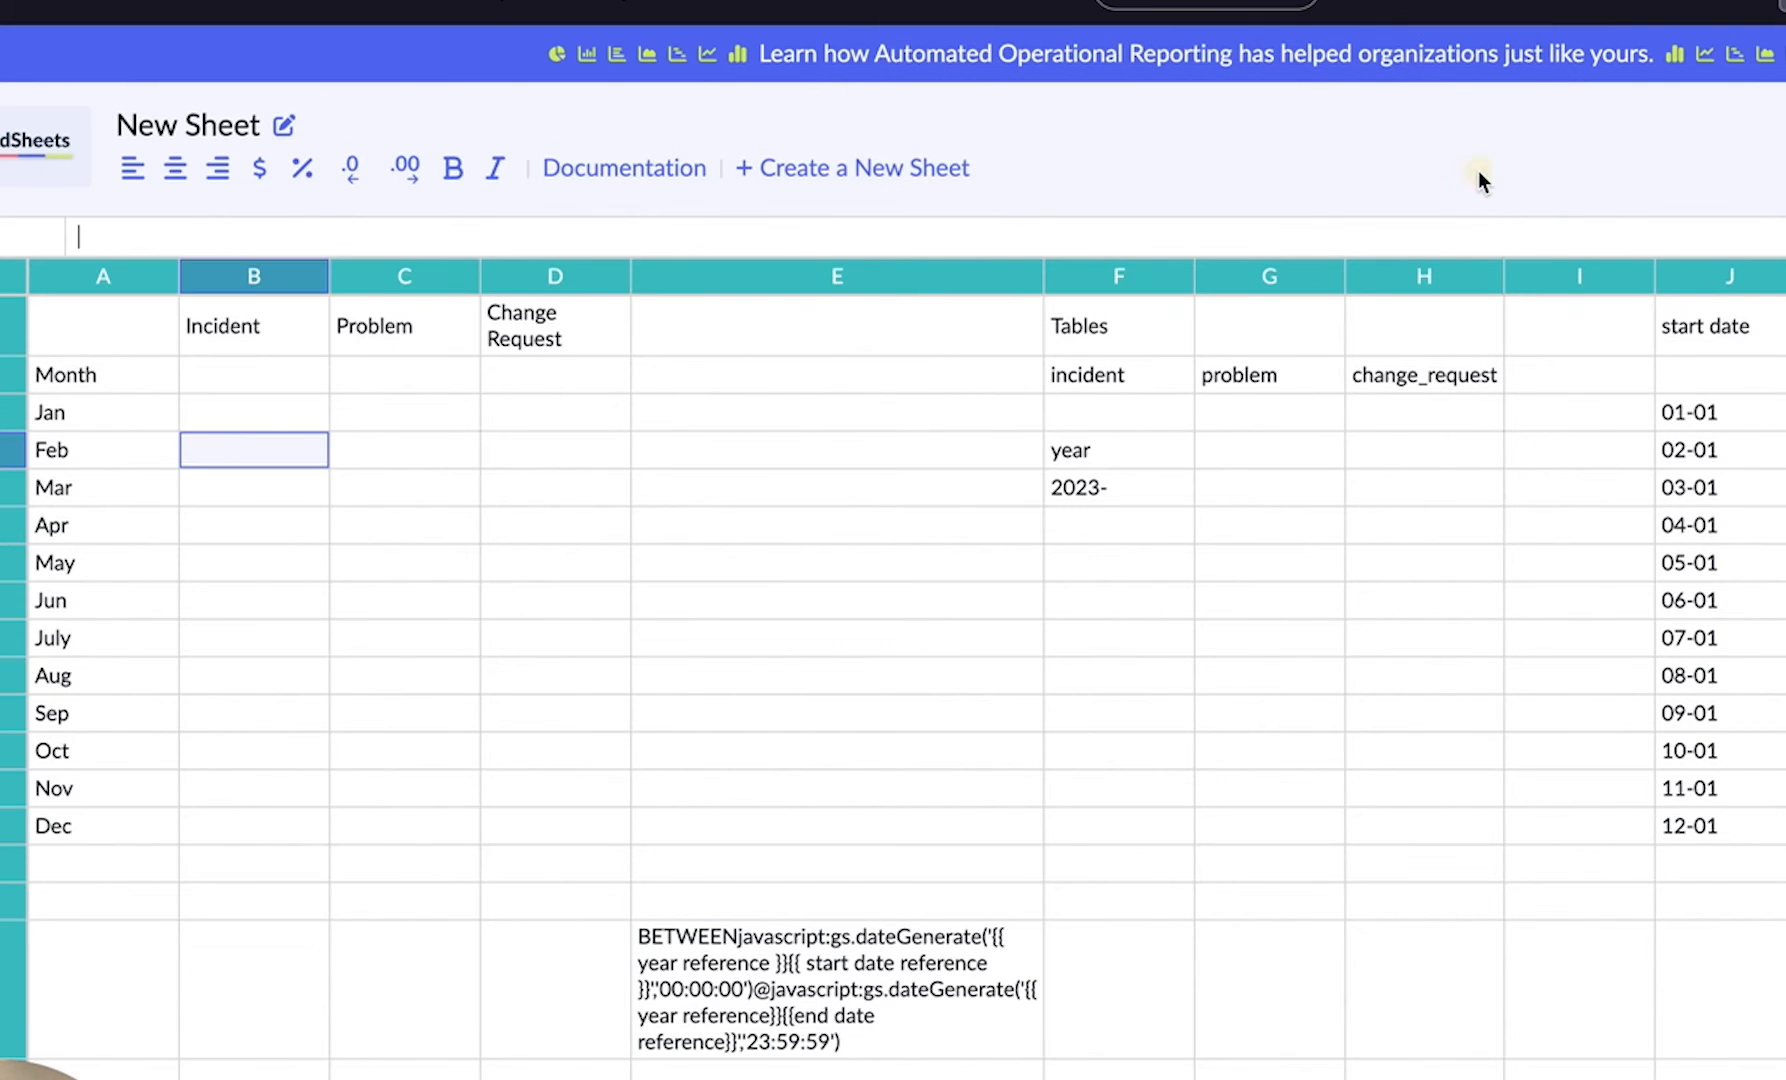
Replace the first year reference placeholder in B3's VIVIDCOUNT query with $F$5, leaving no spaces inside the curly braces
click(279, 415)
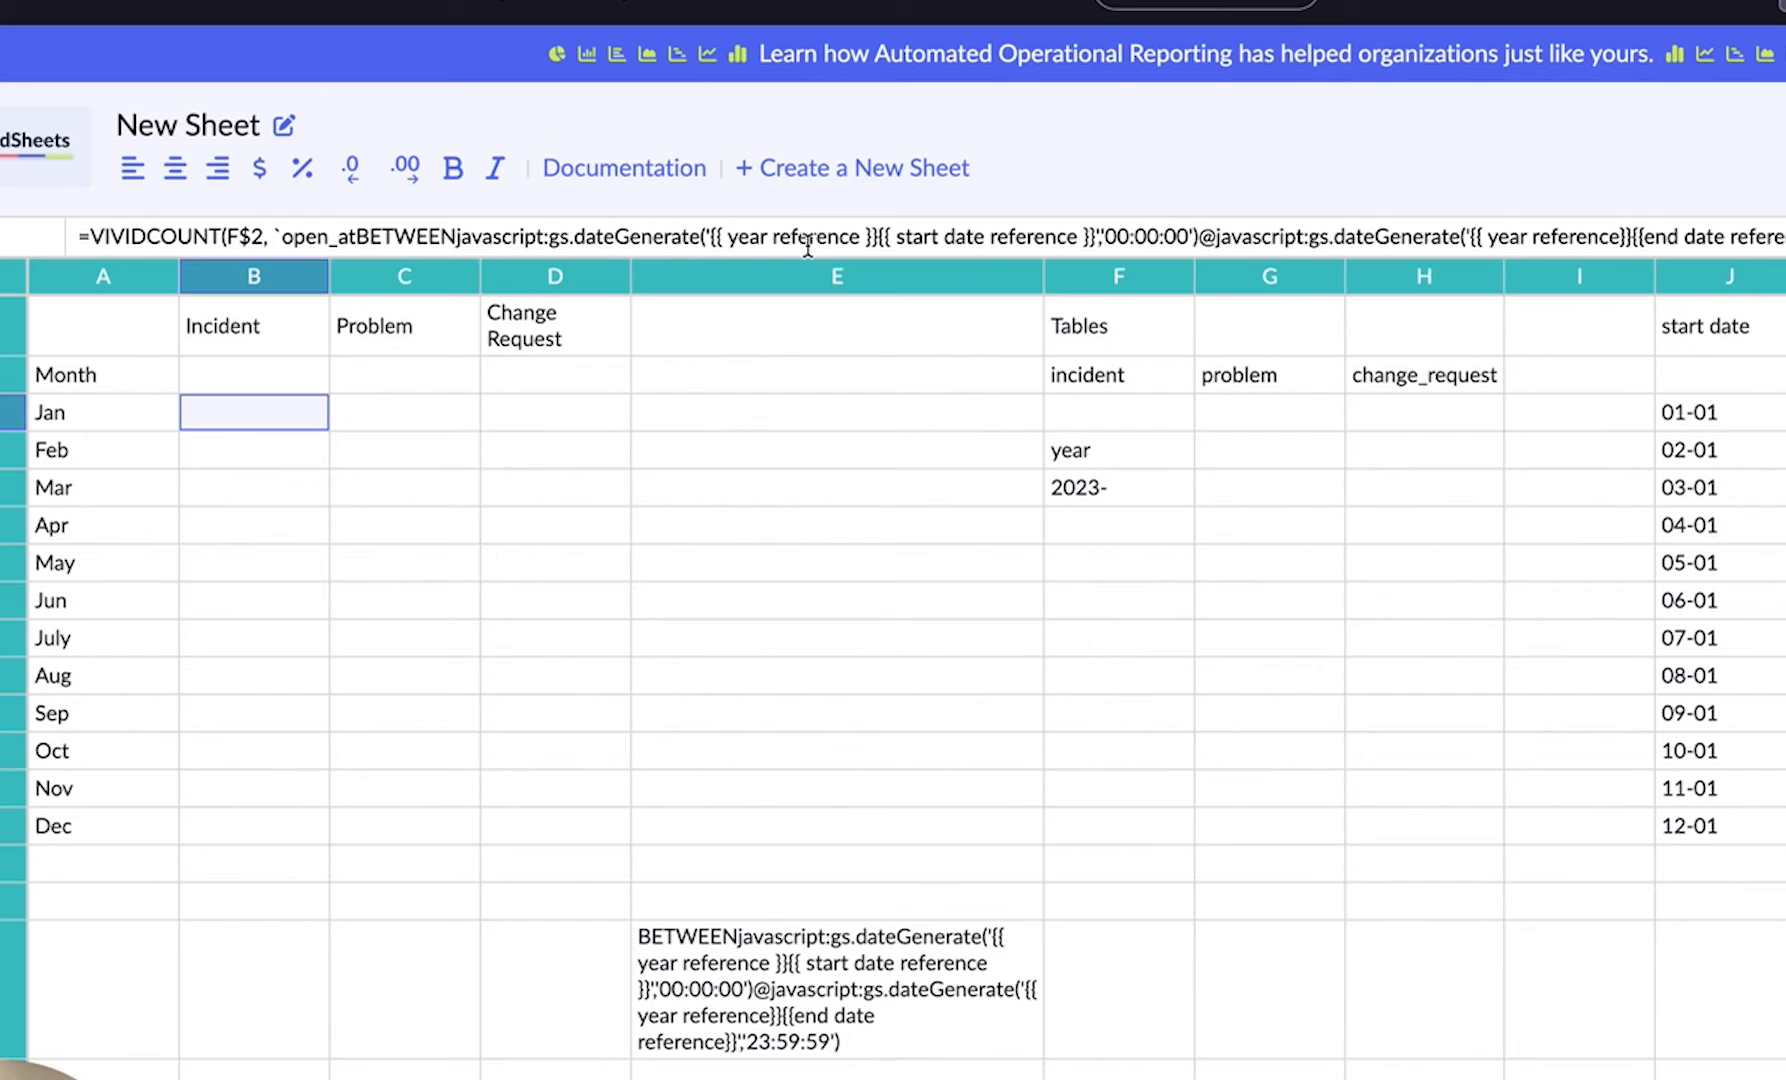
click(858, 240)
key(BackSpace)
key(BackSpace)
key(BackSpace)
key(BackSpace)
key(BackSpace)
key(BackSpace)
key(BackSpace)
key(BackSpace)
key(BackSpace)
key(BackSpace)
key(BackSpace)
key(BackSpace)
key(BackSpace)
key(BackSpace)
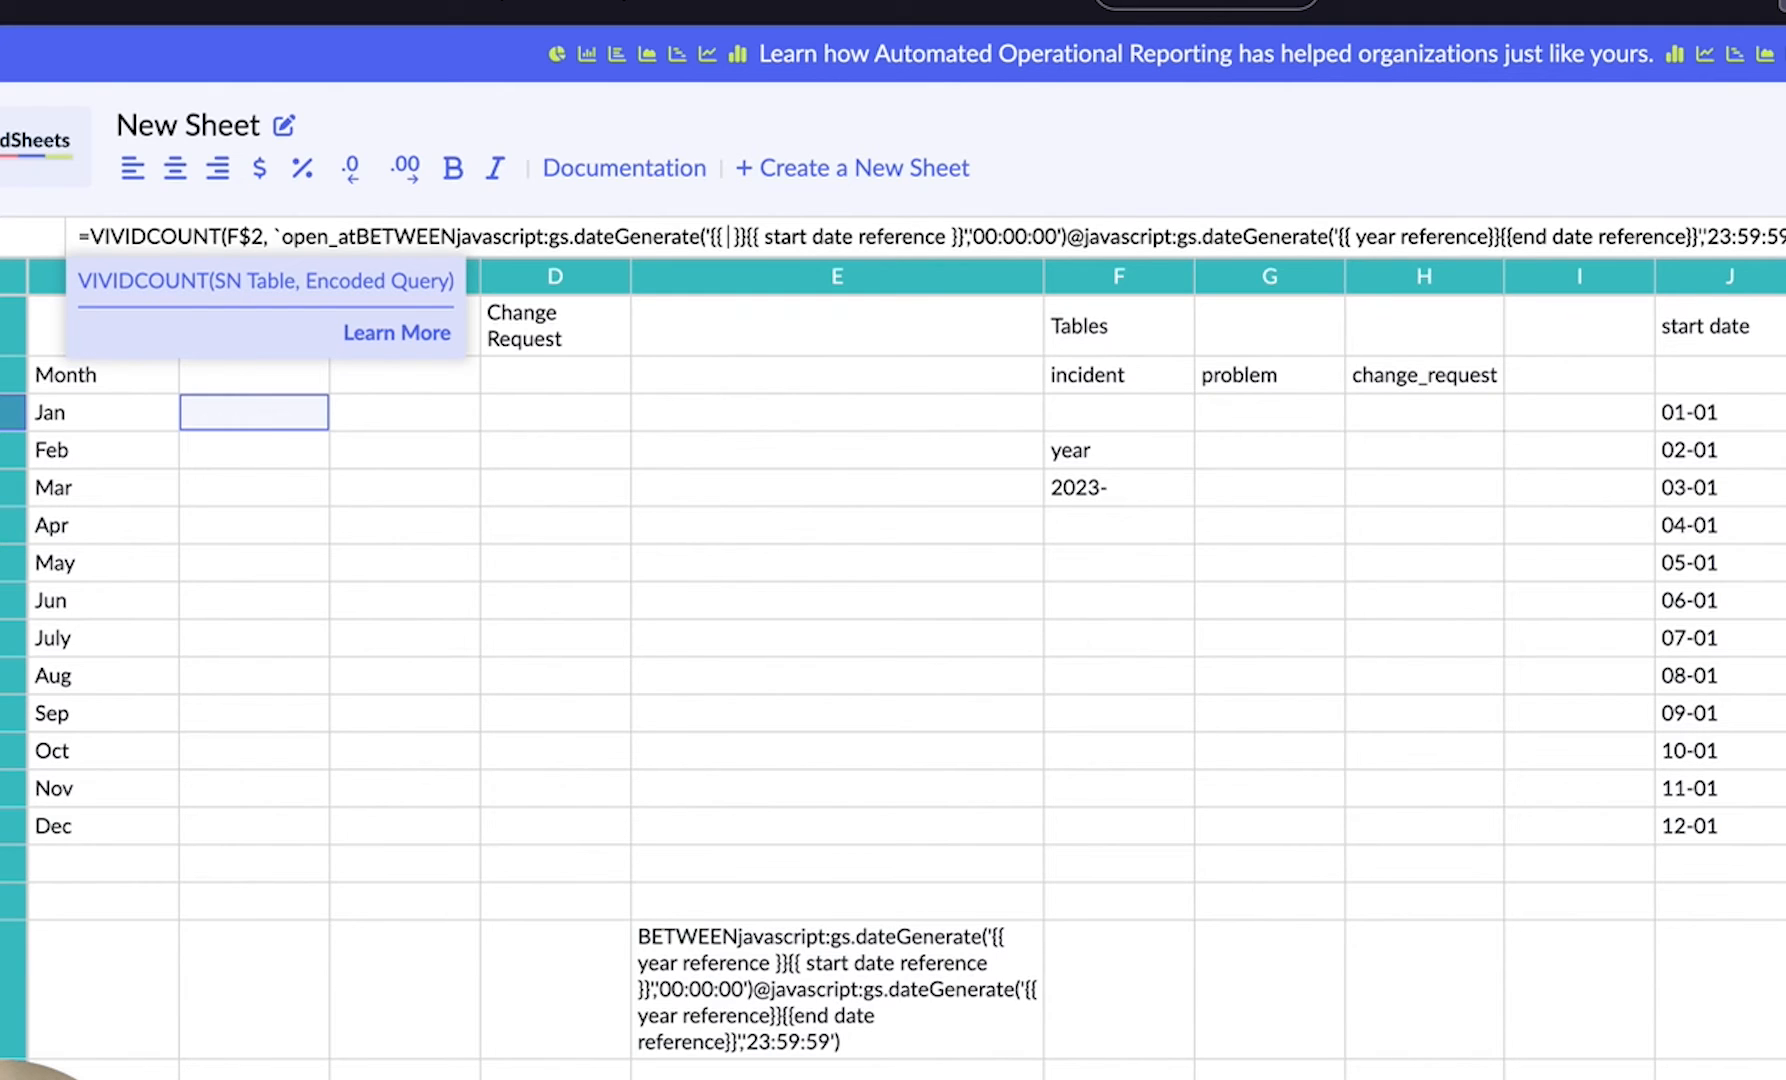
text($F)
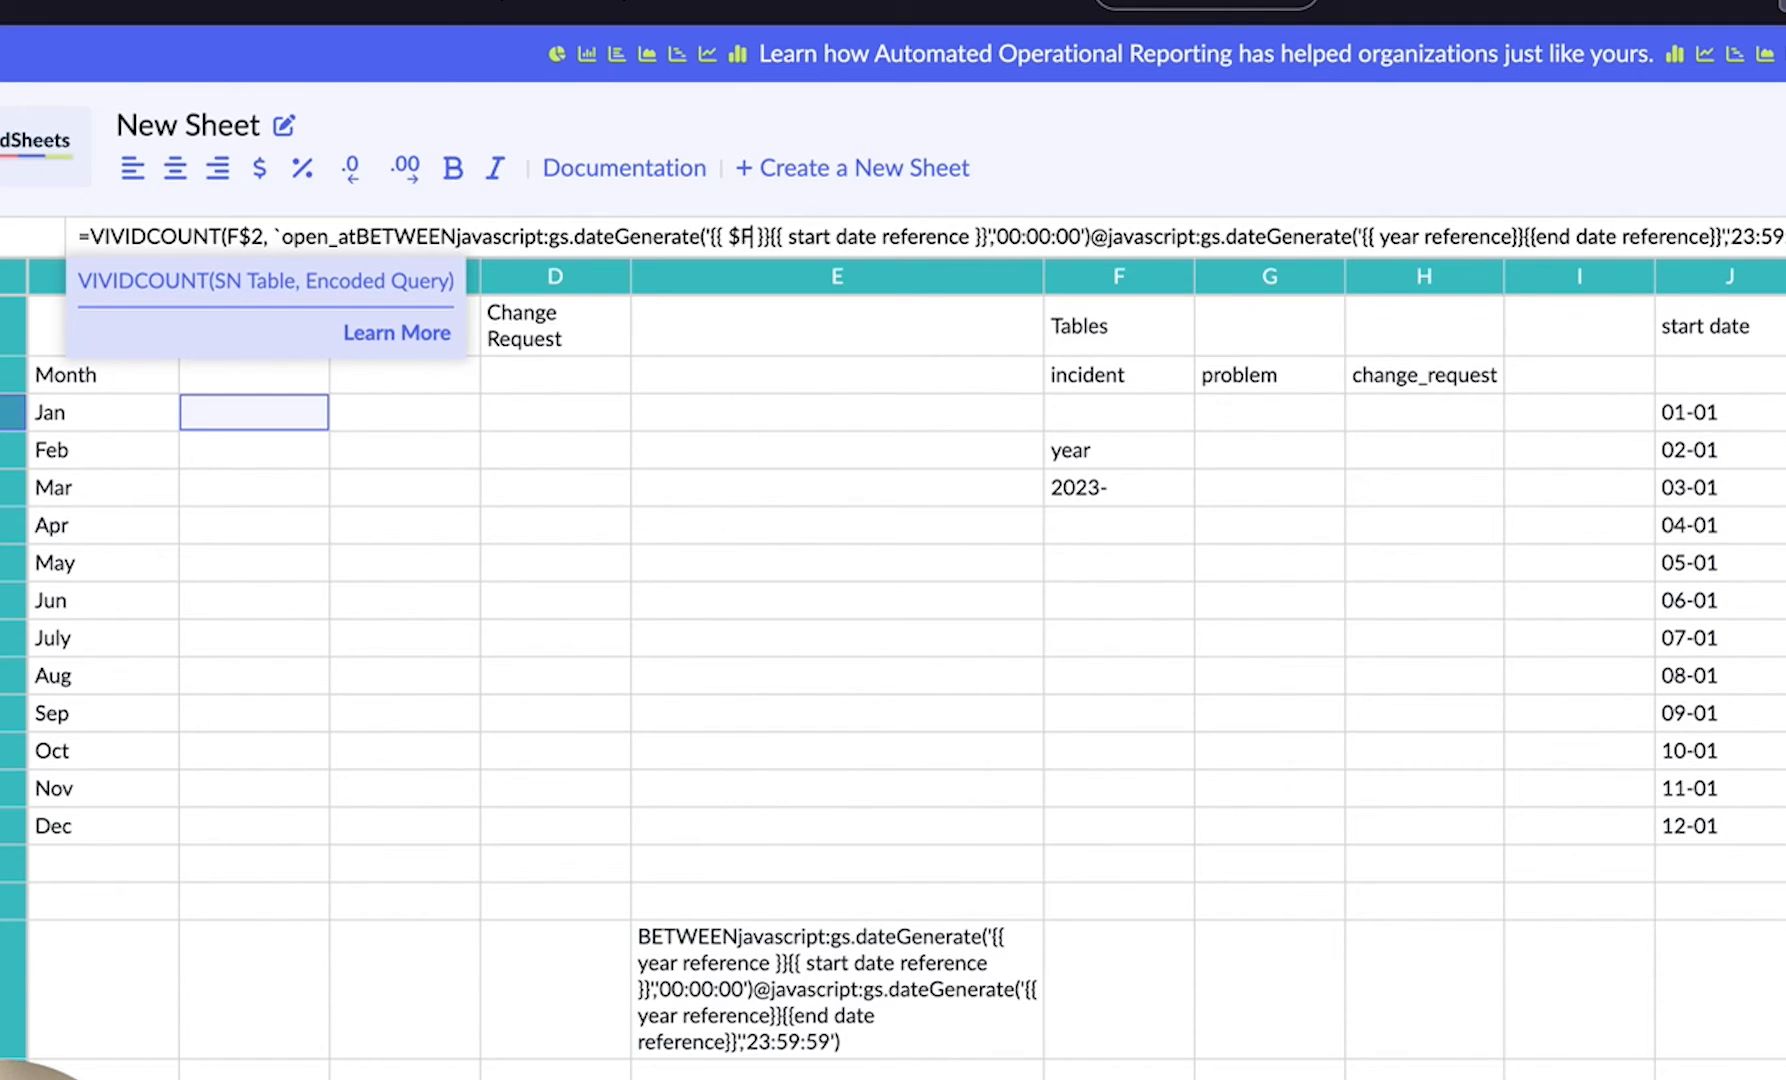
text($)
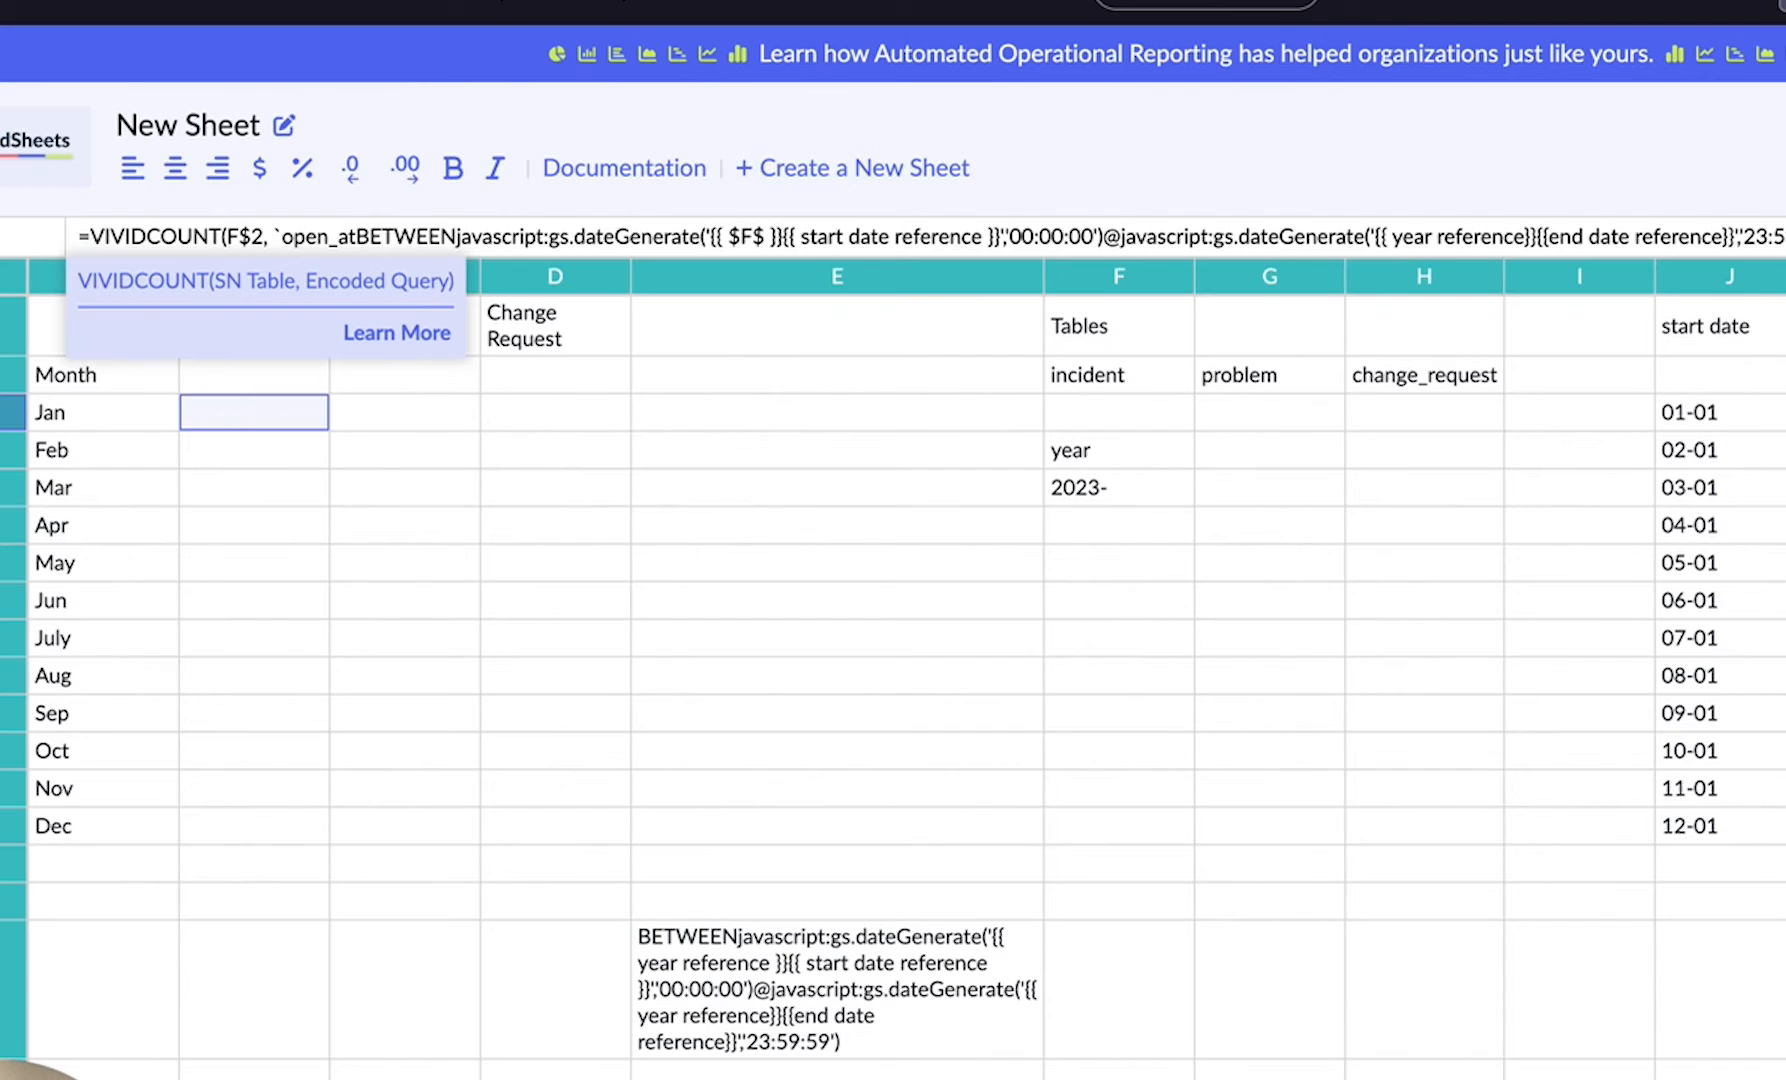
text(5)
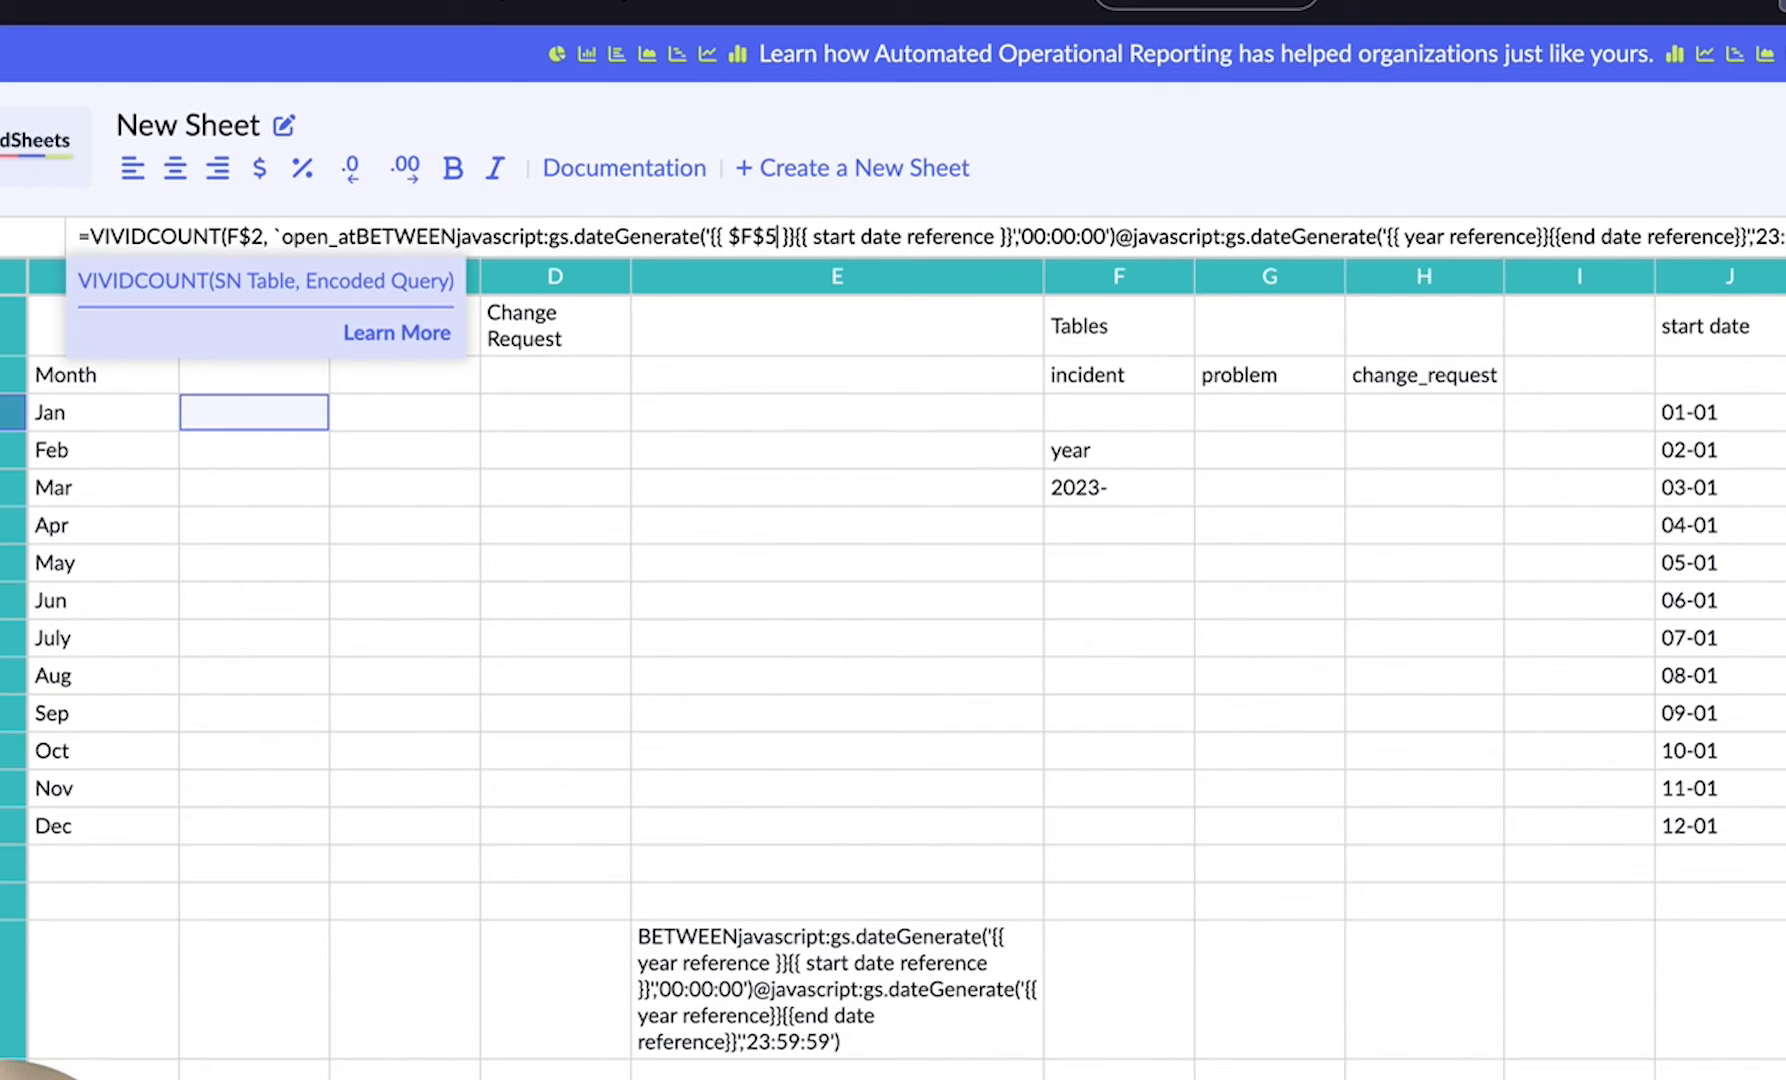
key(BackSpace)
key(Left)
key(Left)
key(Left)
key(Left)
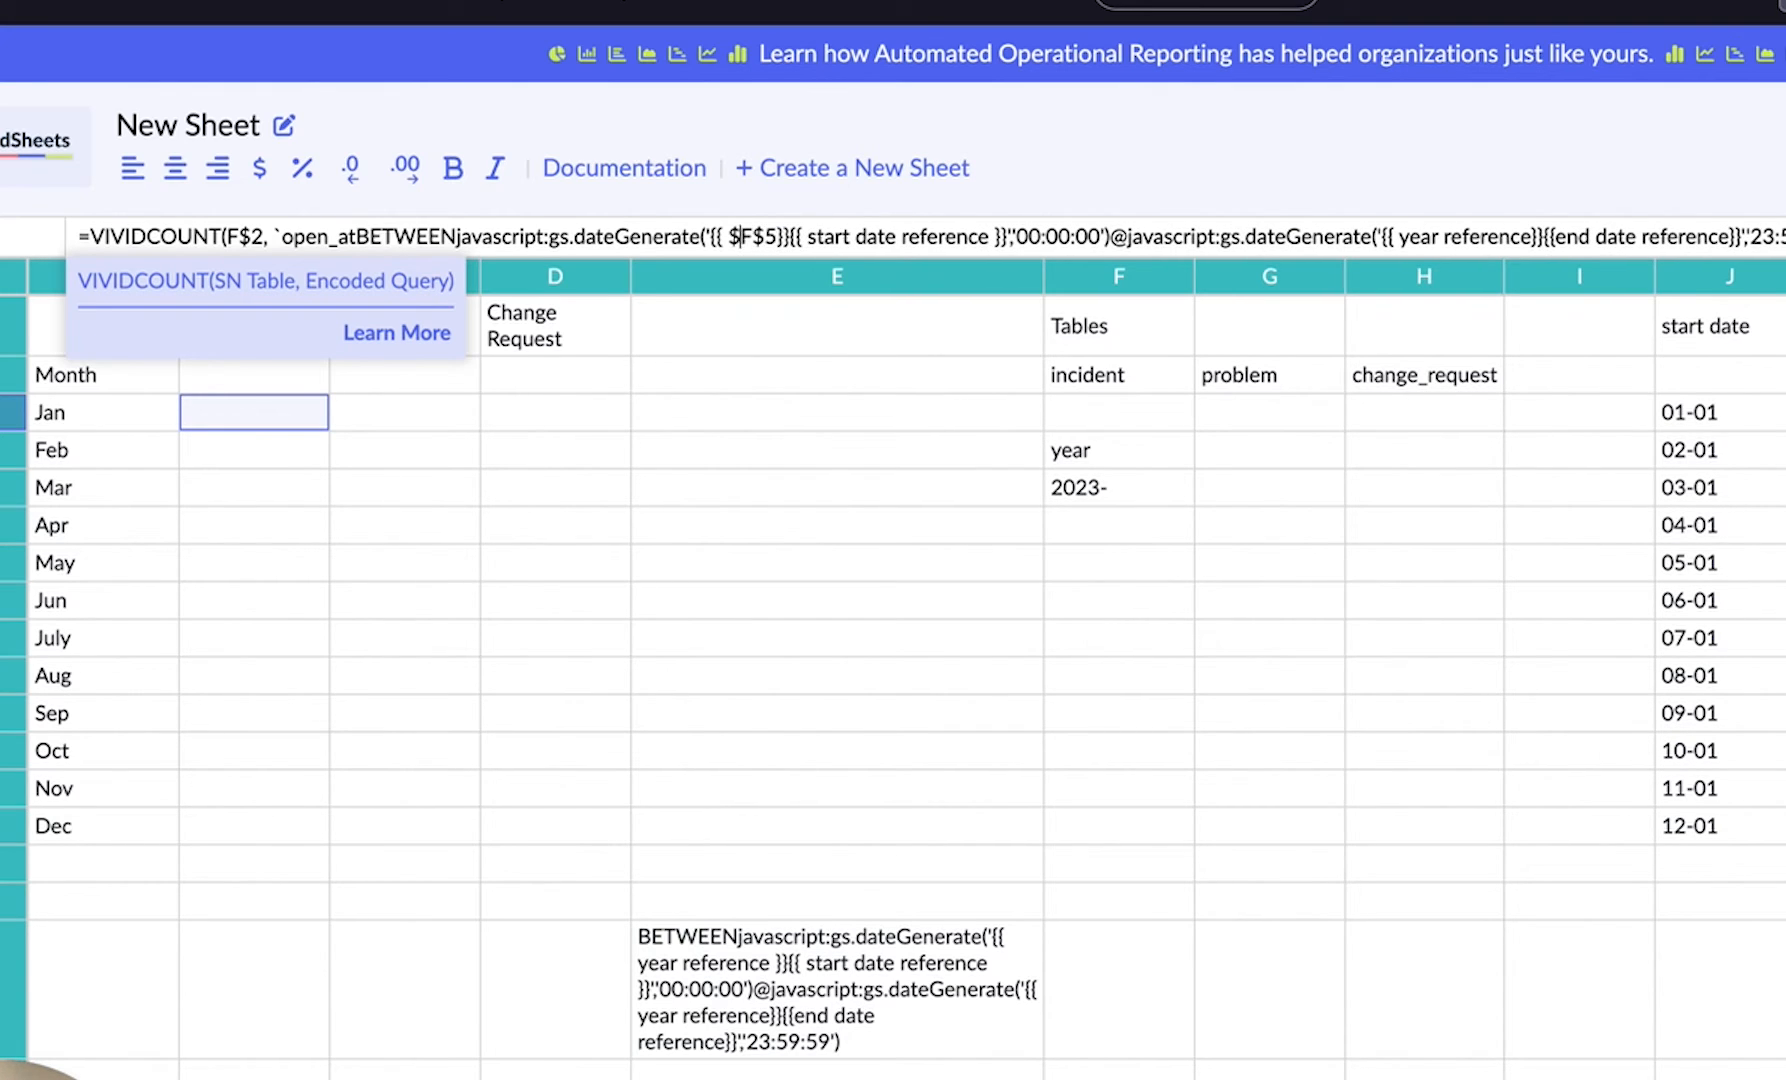
key(BackSpace)
Replace the start date reference placeholder in B3's query with $J3, without spaces inside the braces
key(Right)
key(Right)
key(Right)
key(Right)
key(Right)
key(Right)
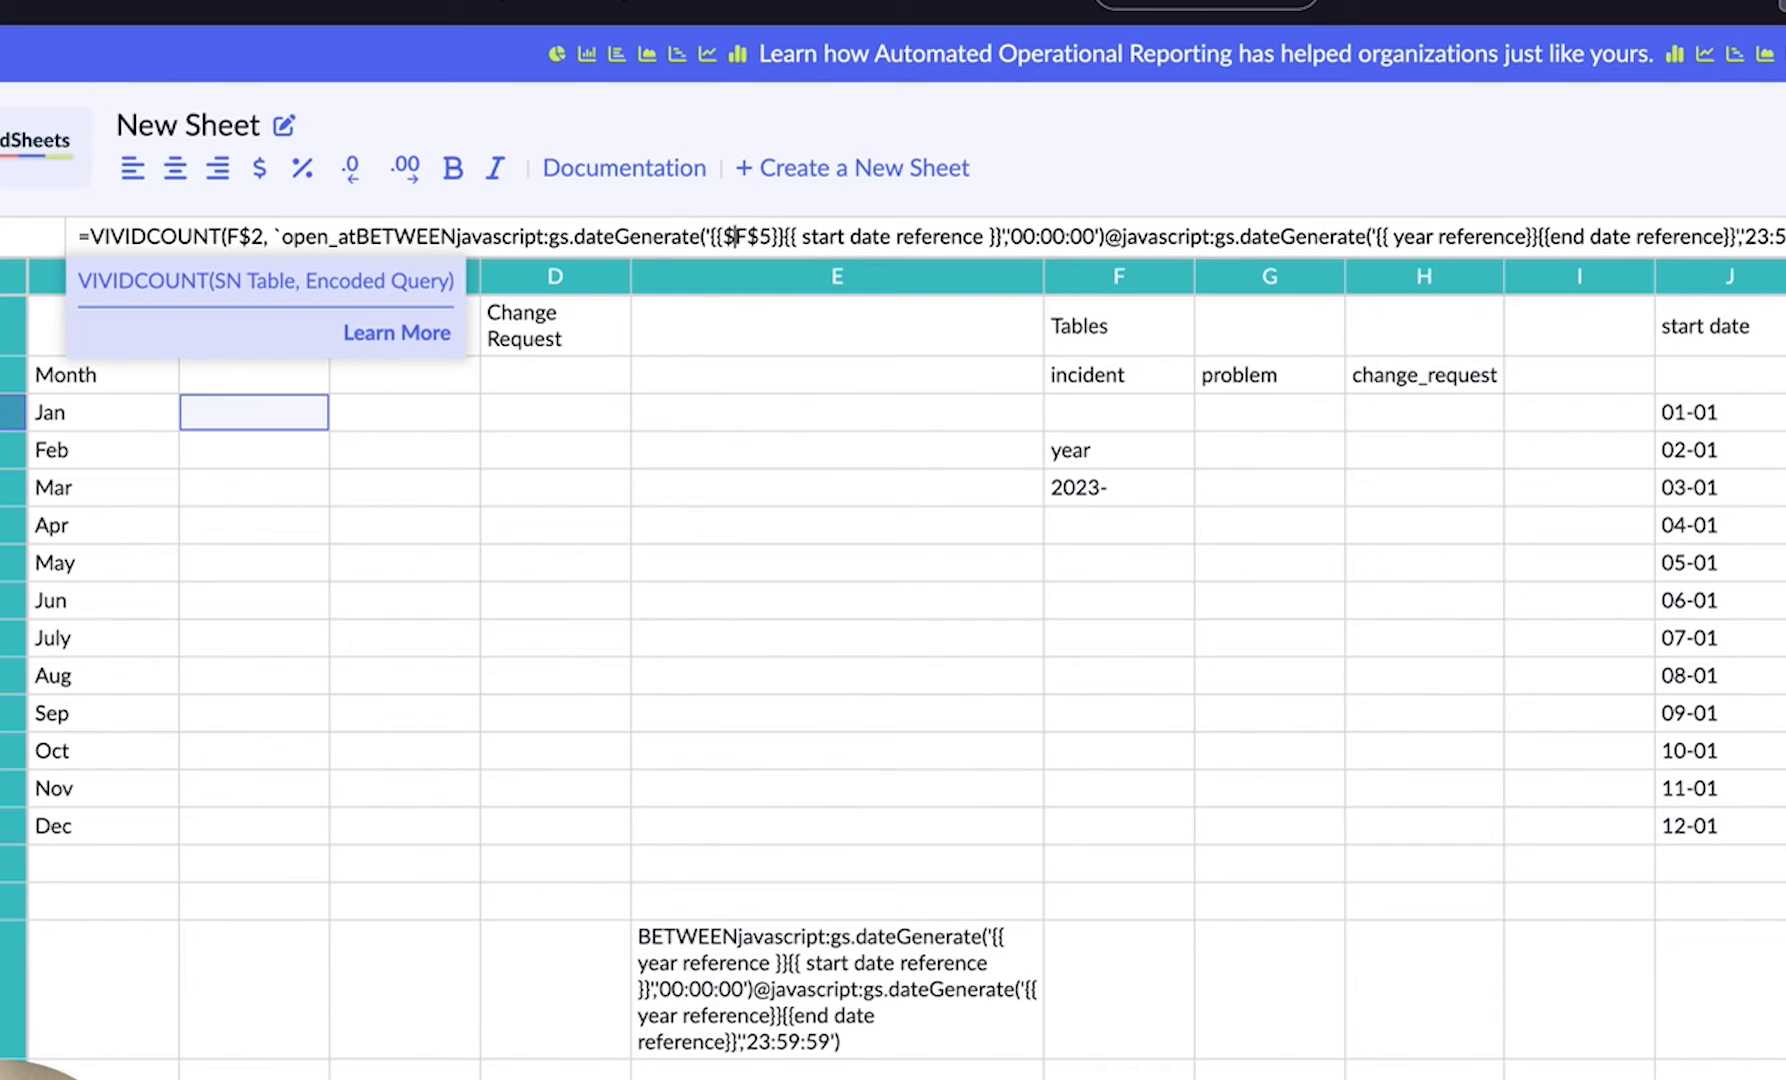
key(Right)
key(Right)
key(Right)
key(shift+Right)
key(shift+Right)
key(shift+Right)
key(shift+Right)
key(shift+Right)
key(shift+Right)
key(shift+Right)
key(shift+Right)
key(shift+Right)
key(shift+Right)
key(shift+Right)
key(shift+Right)
key(shift+Right)
key(shift+Right)
key(shift+Right)
key(shift+Right)
key(shift+Right)
key(shift+Right)
key(shift+Right)
key(shift+Right)
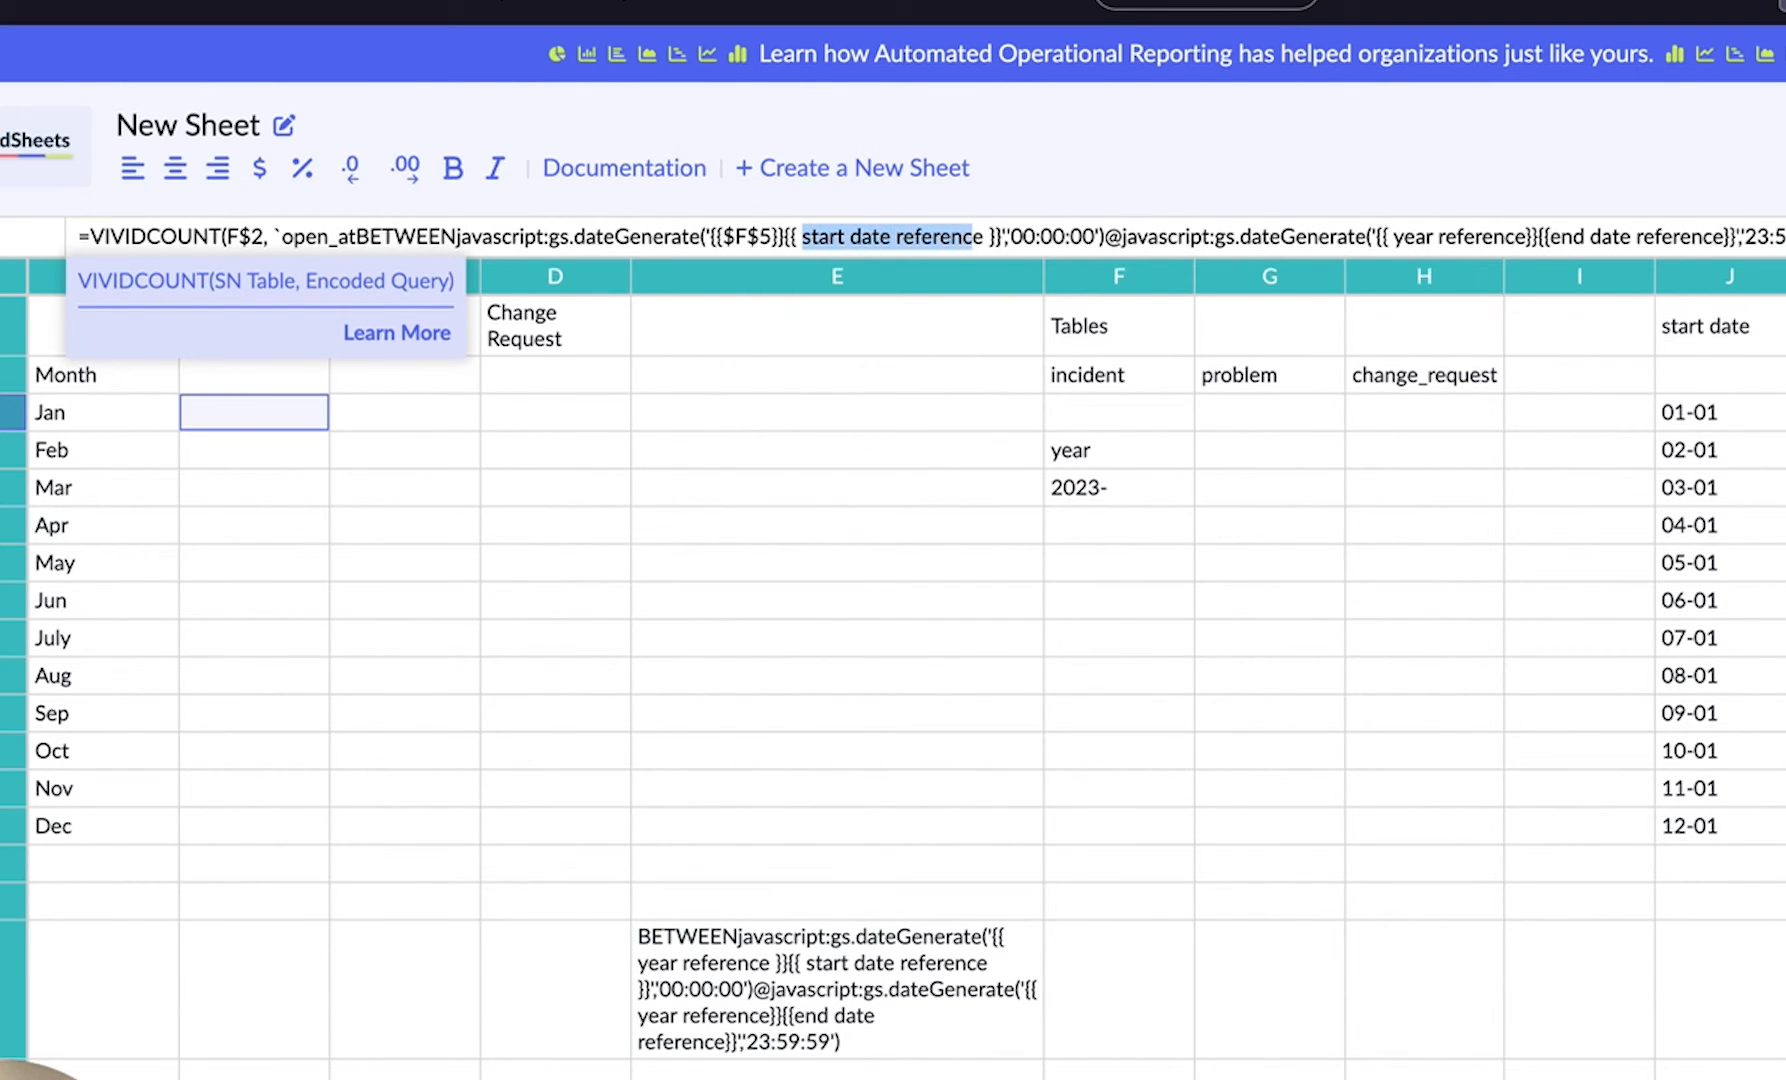
key(BackSpace)
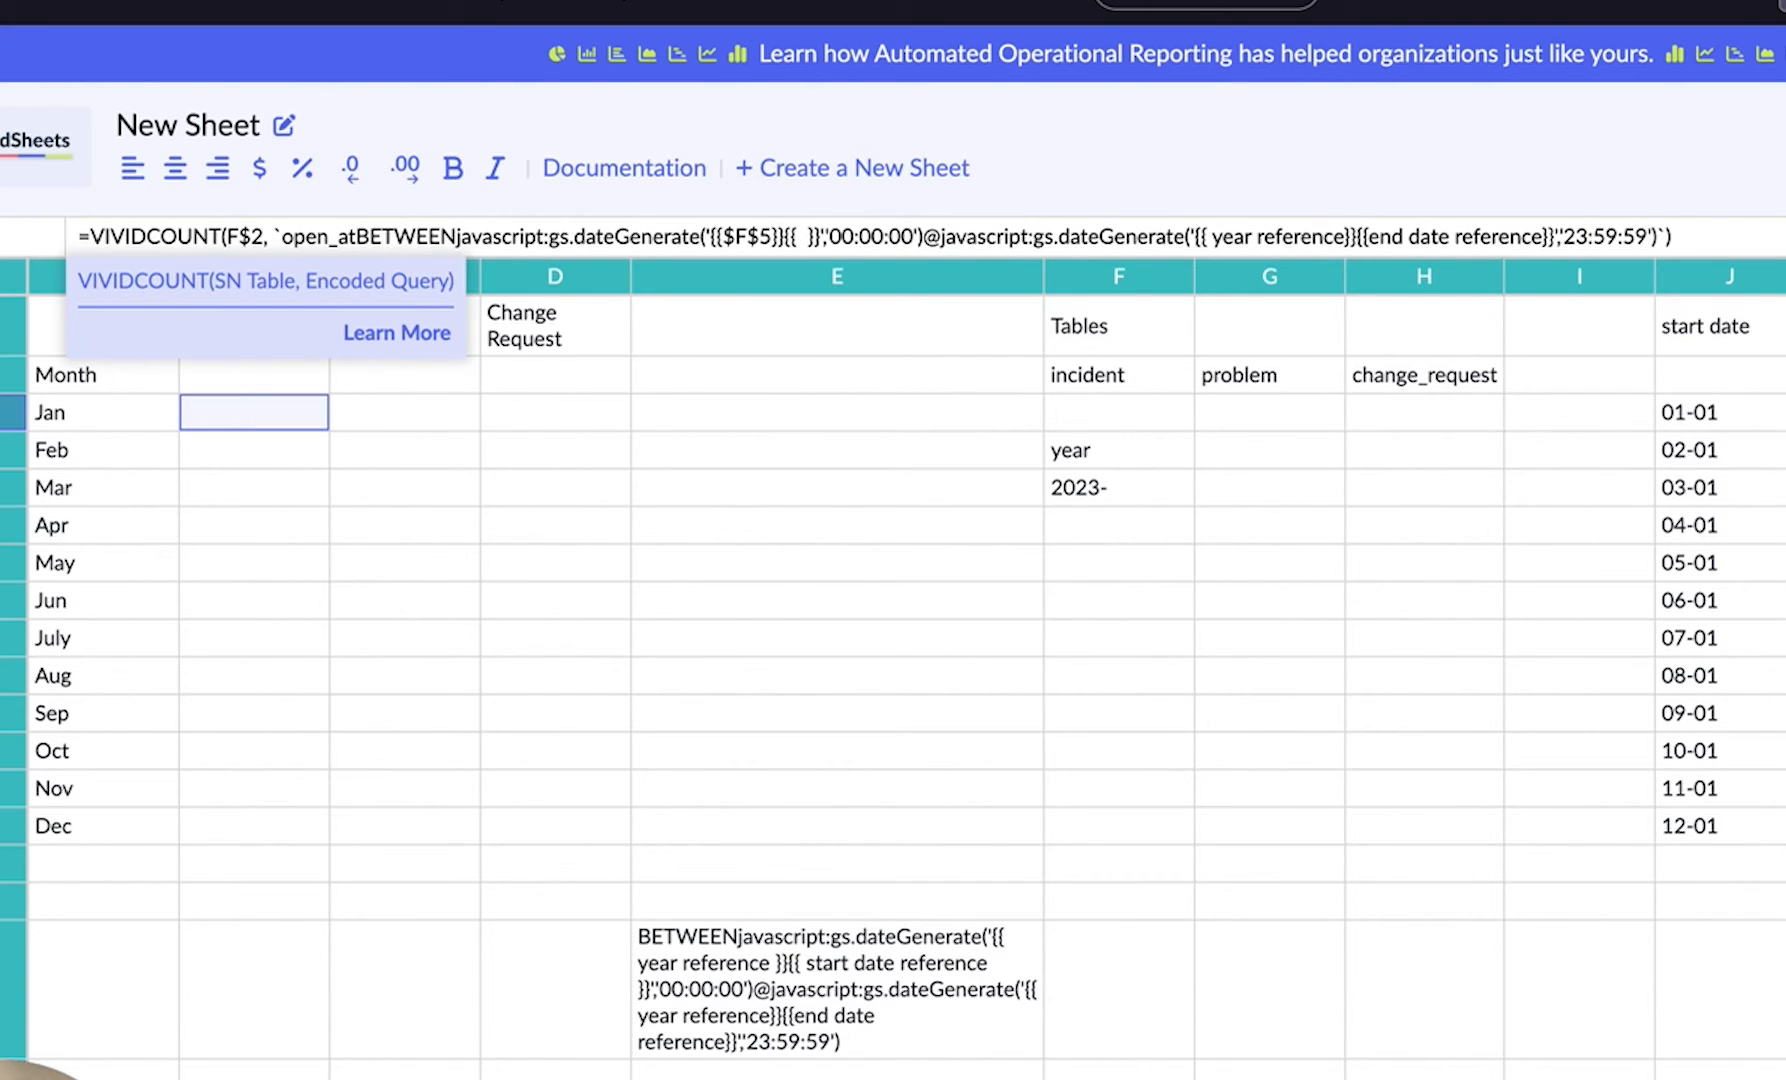
text($J)
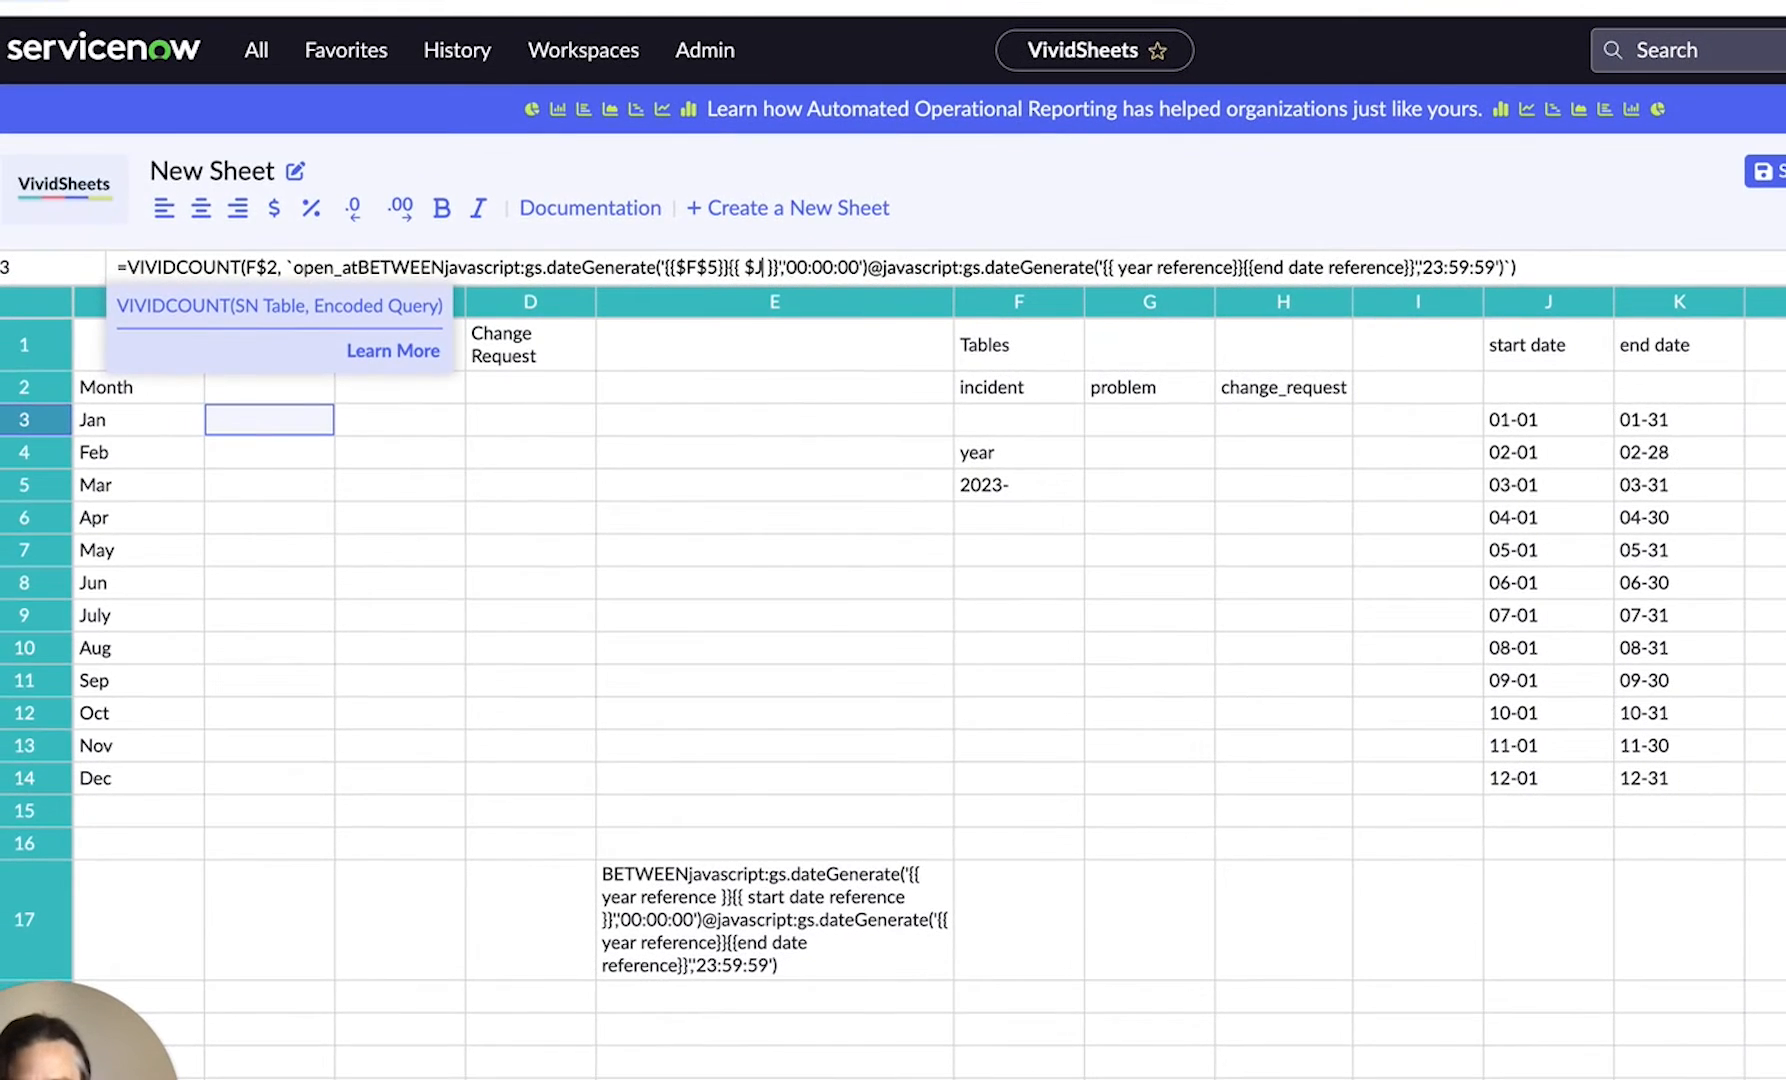
text(3)
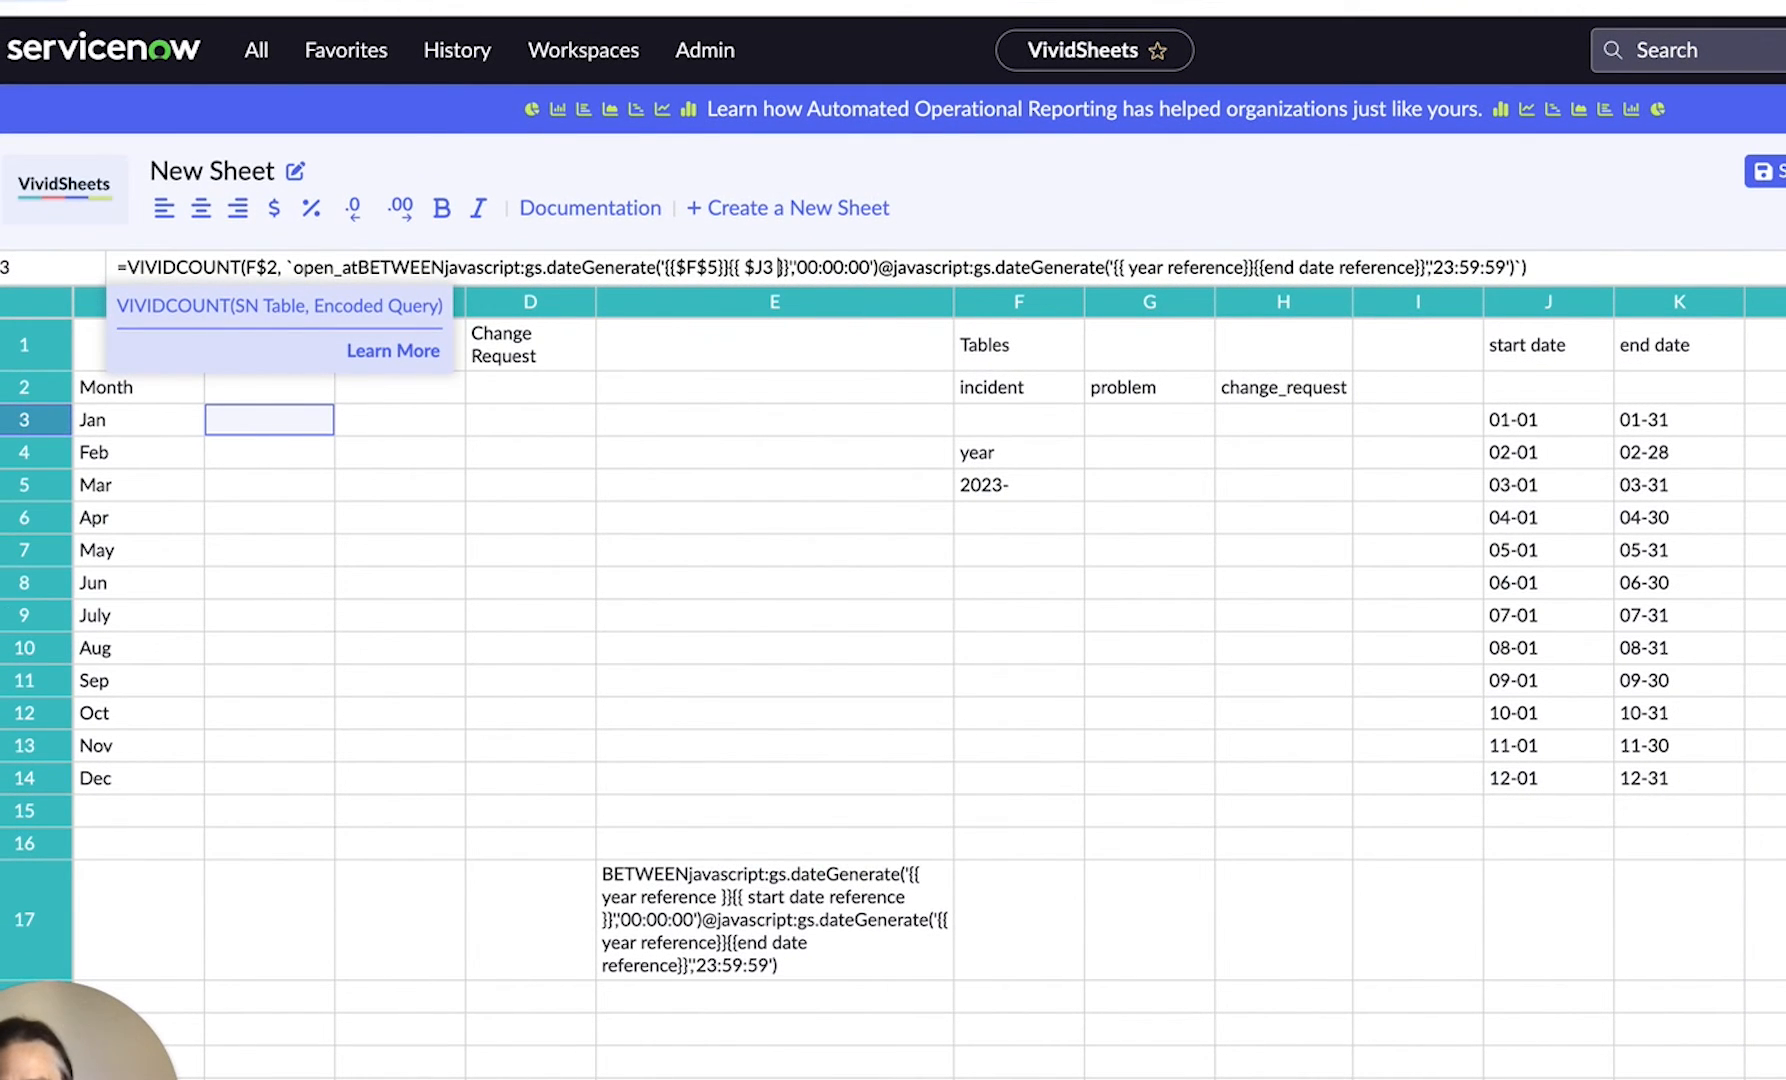
key(Delete)
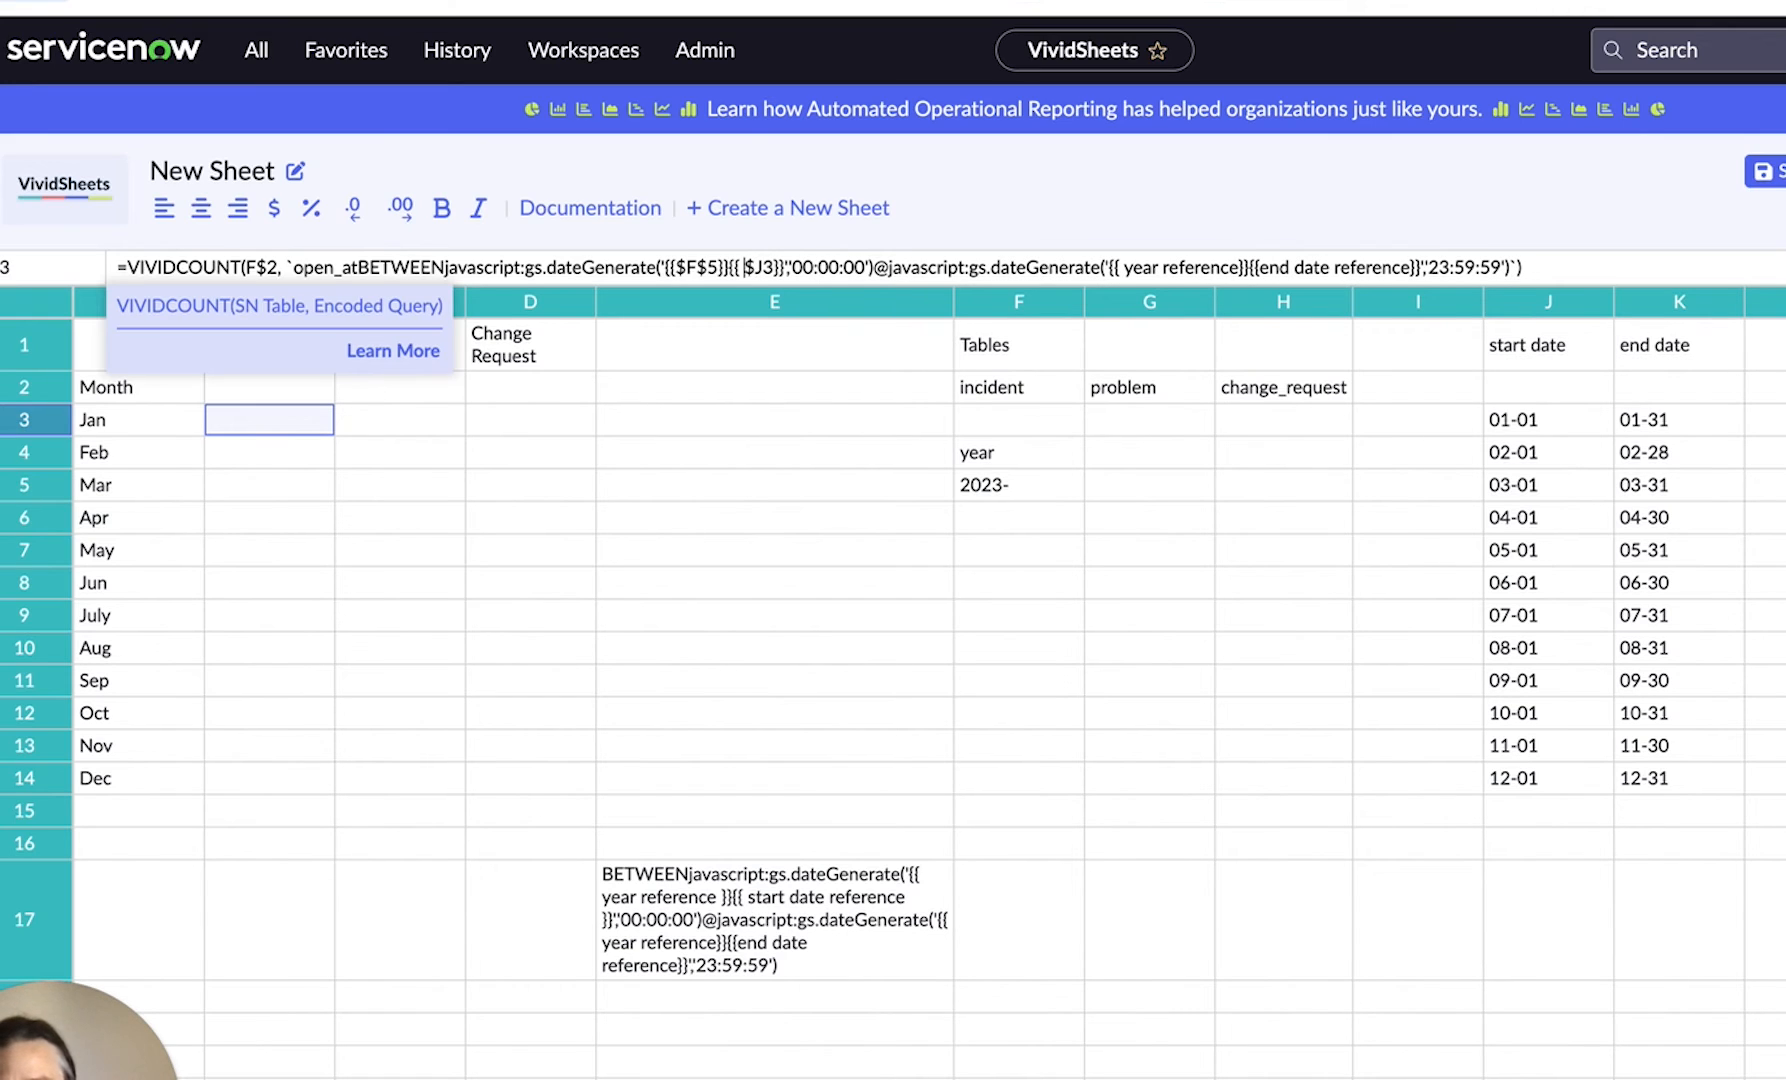
key(BackSpace)
Replace the second year reference placeholder in B3's query with $F$5, without spaces inside the braces
key(Right)
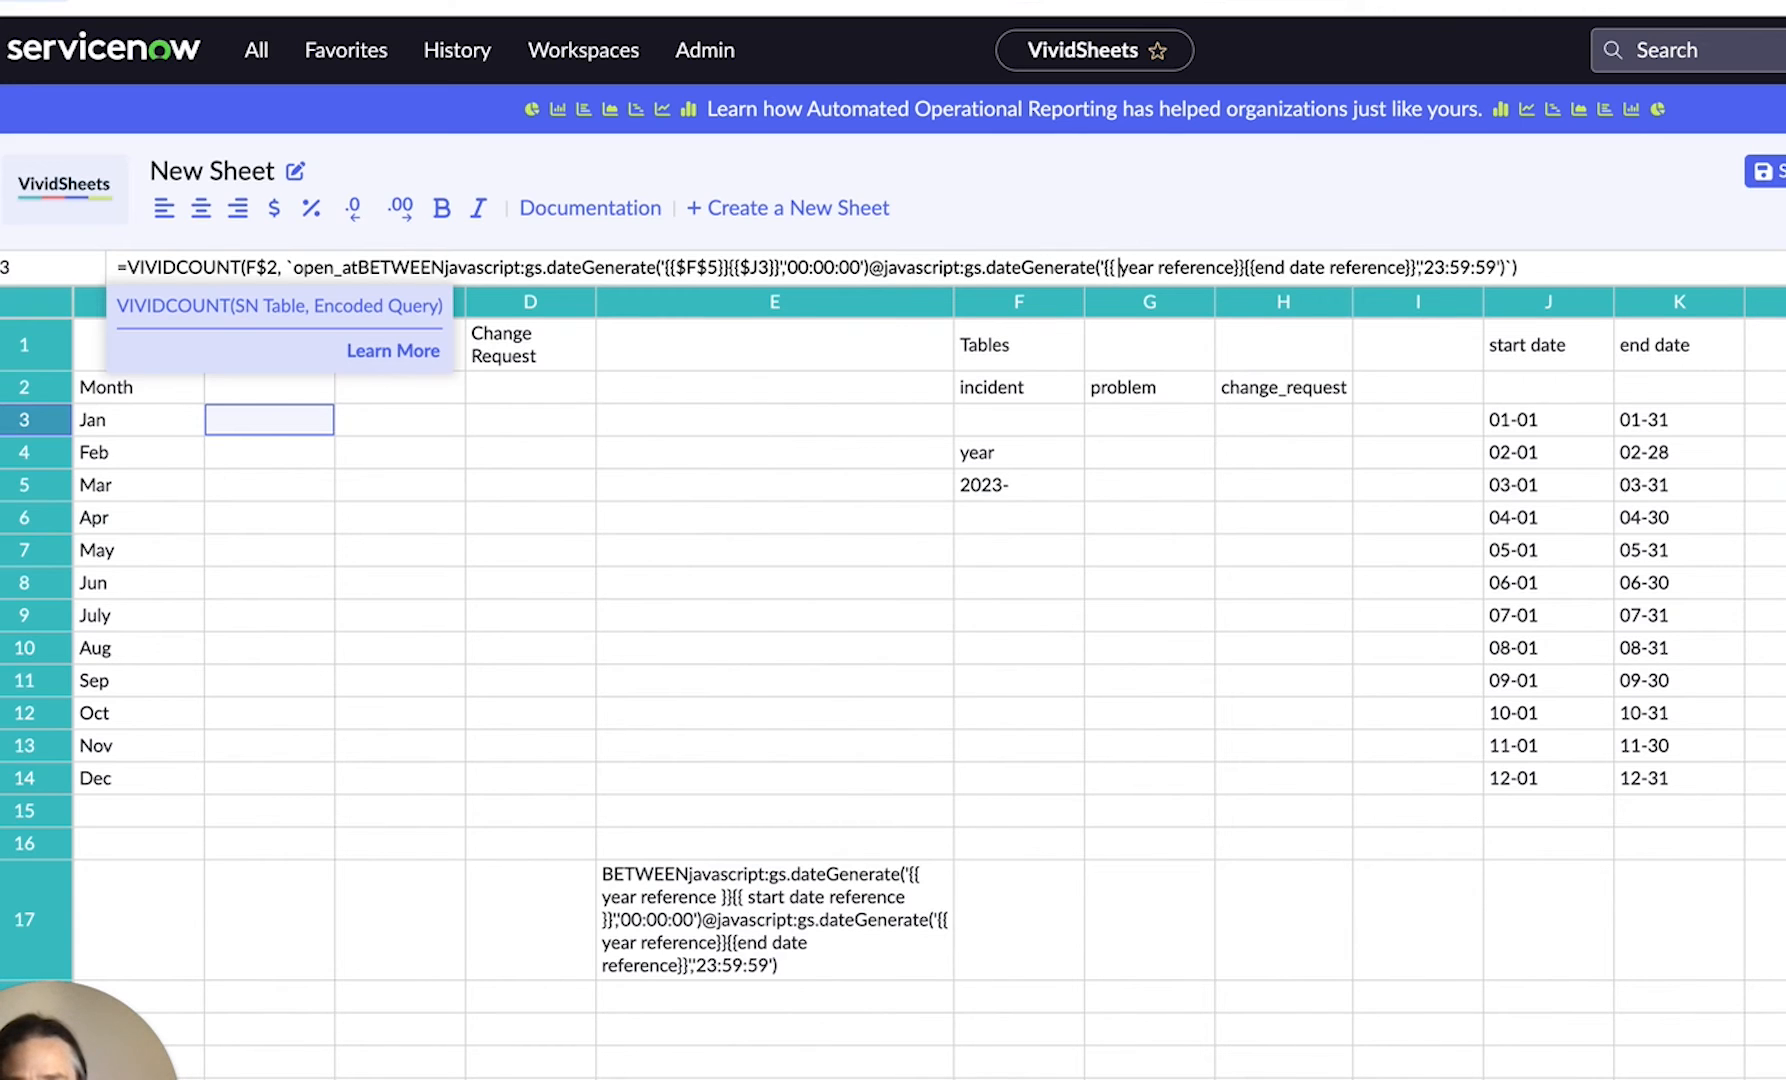
key(shift+Right)
key(shift+Right)
key(shift+Right)
key(shift+Right)
key(shift+Right)
key(shift+Right)
key(shift+Right)
key(shift+Right)
key(shift+Right)
key(shift+Right)
key(shift+Right)
key(shift+Right)
key(shift+Right)
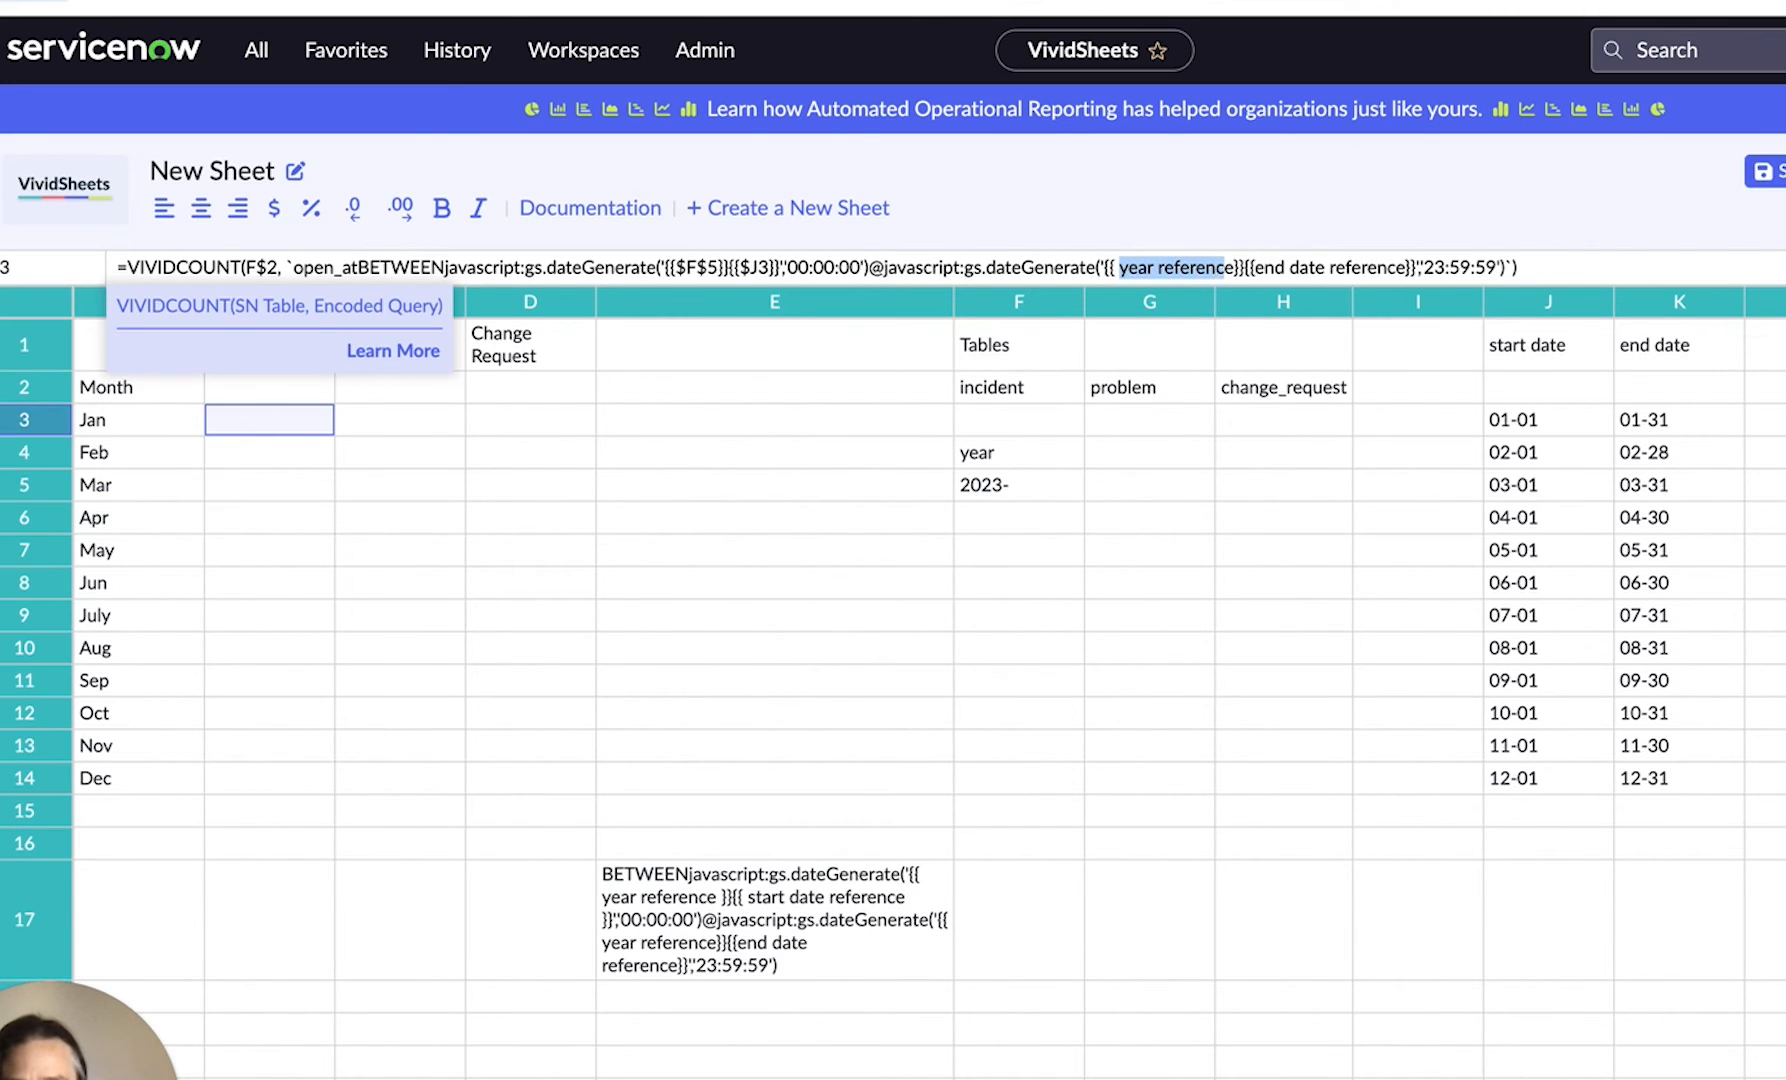
key(BackSpace)
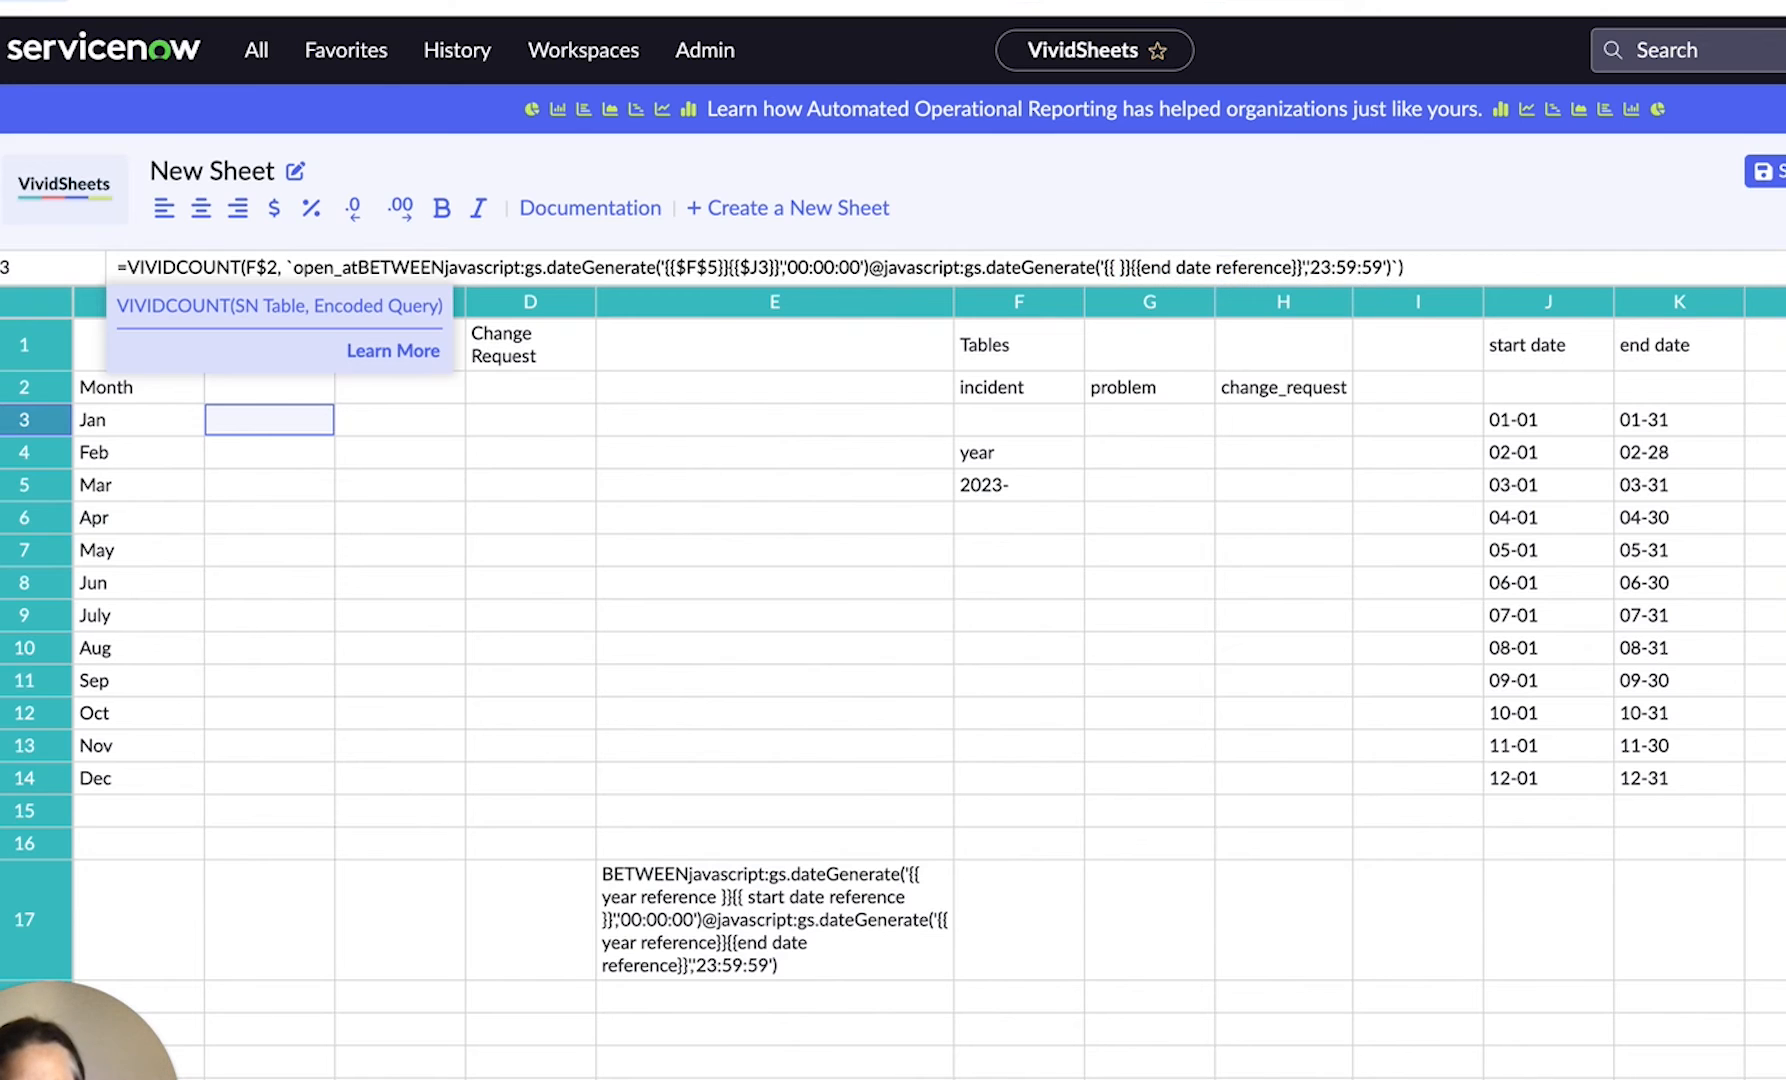
key(BackSpace)
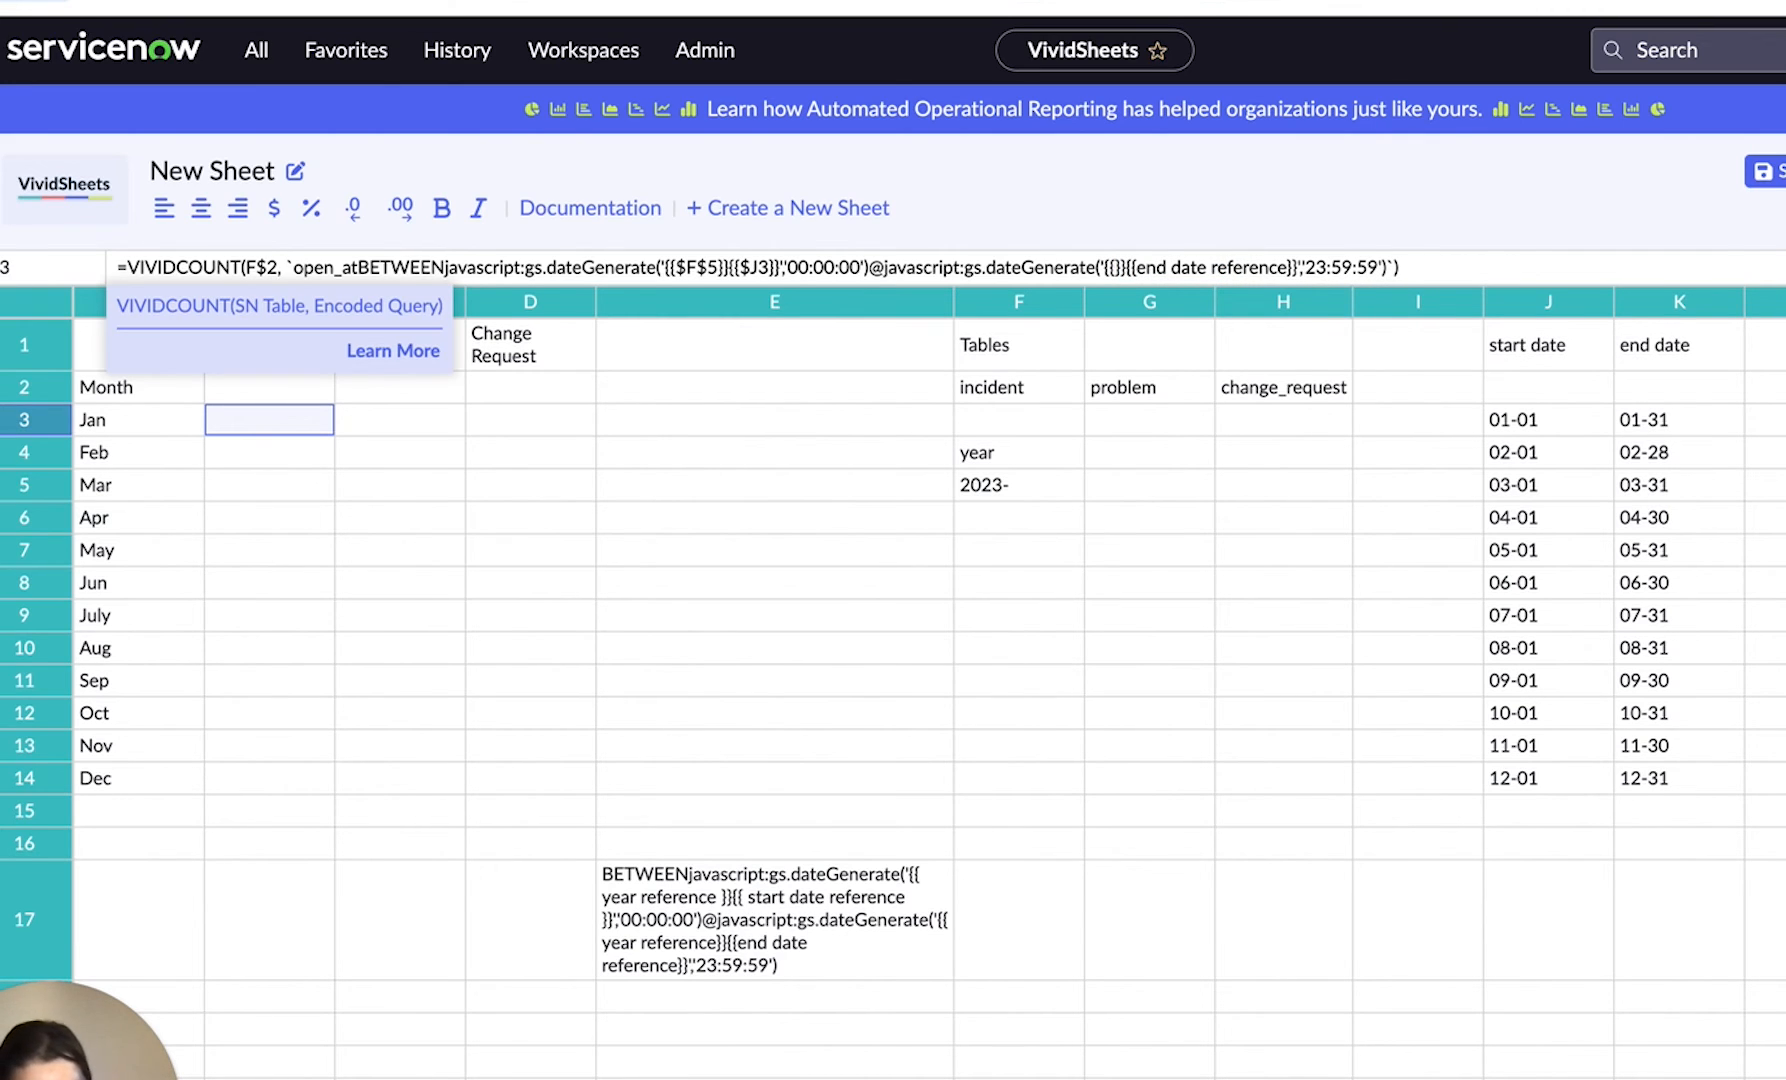
text($)
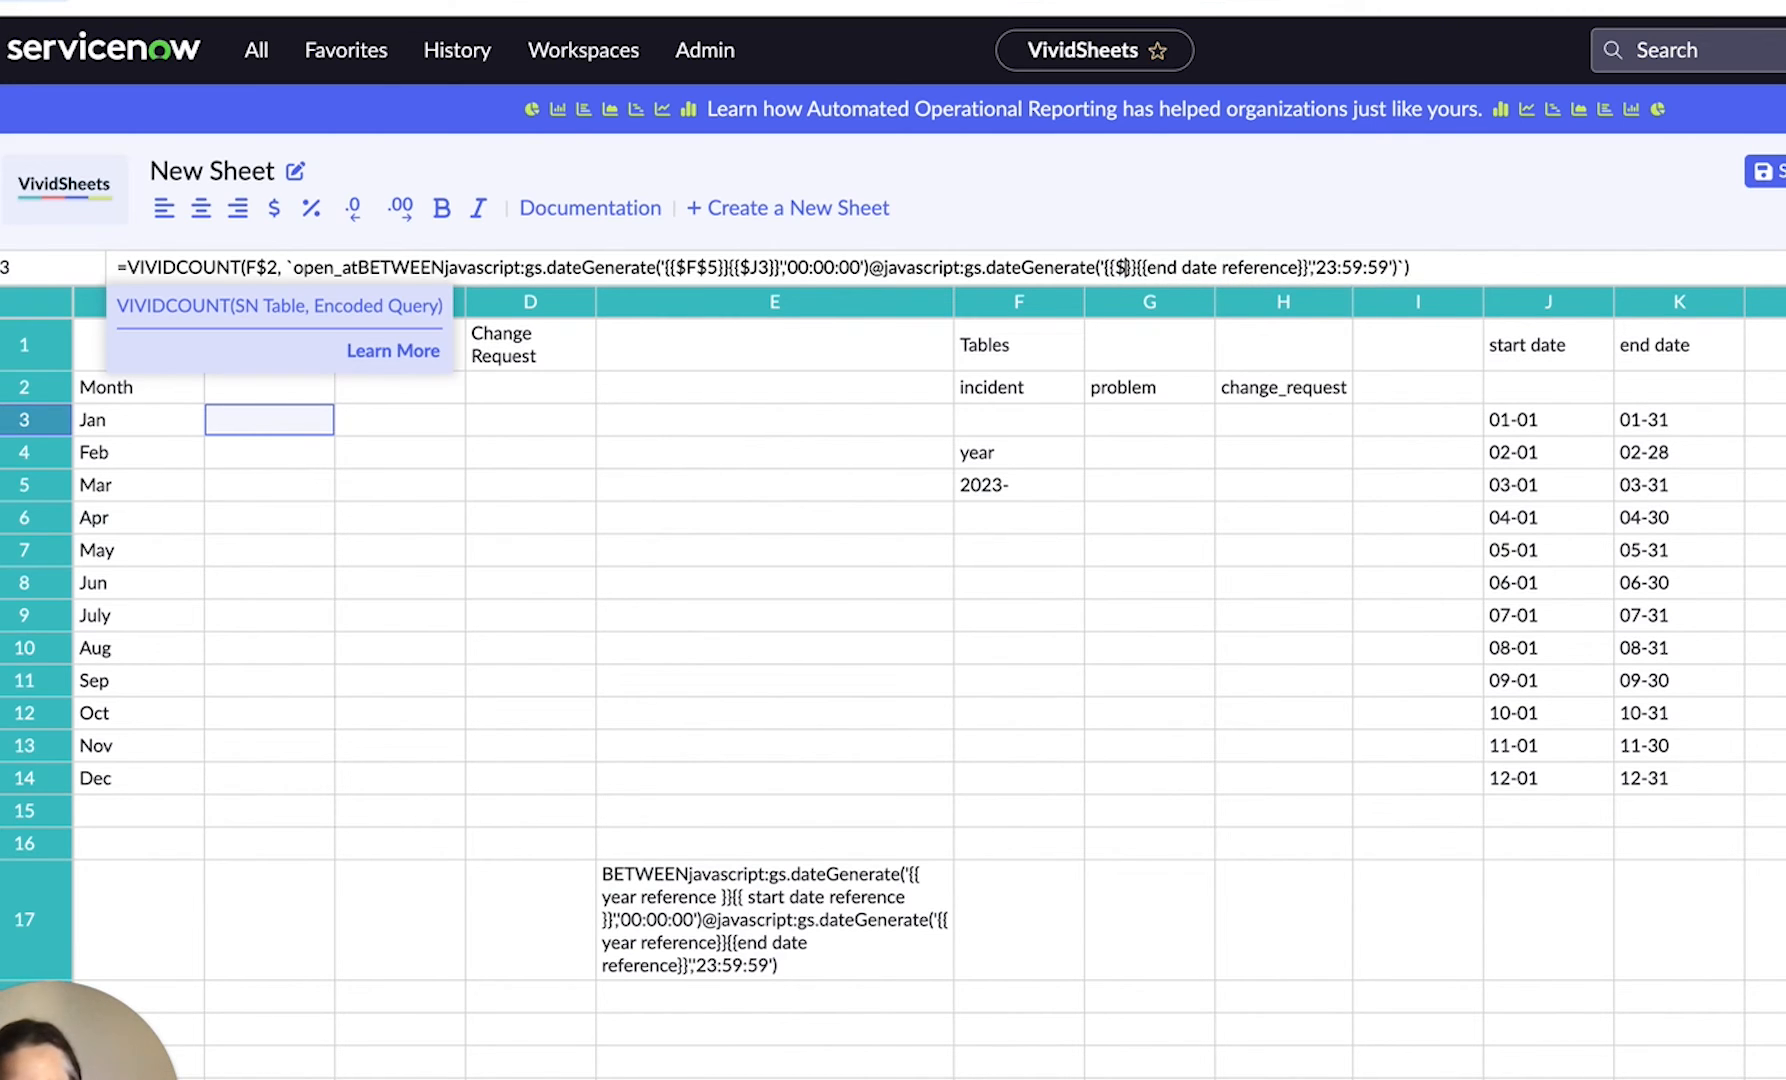
text(F)
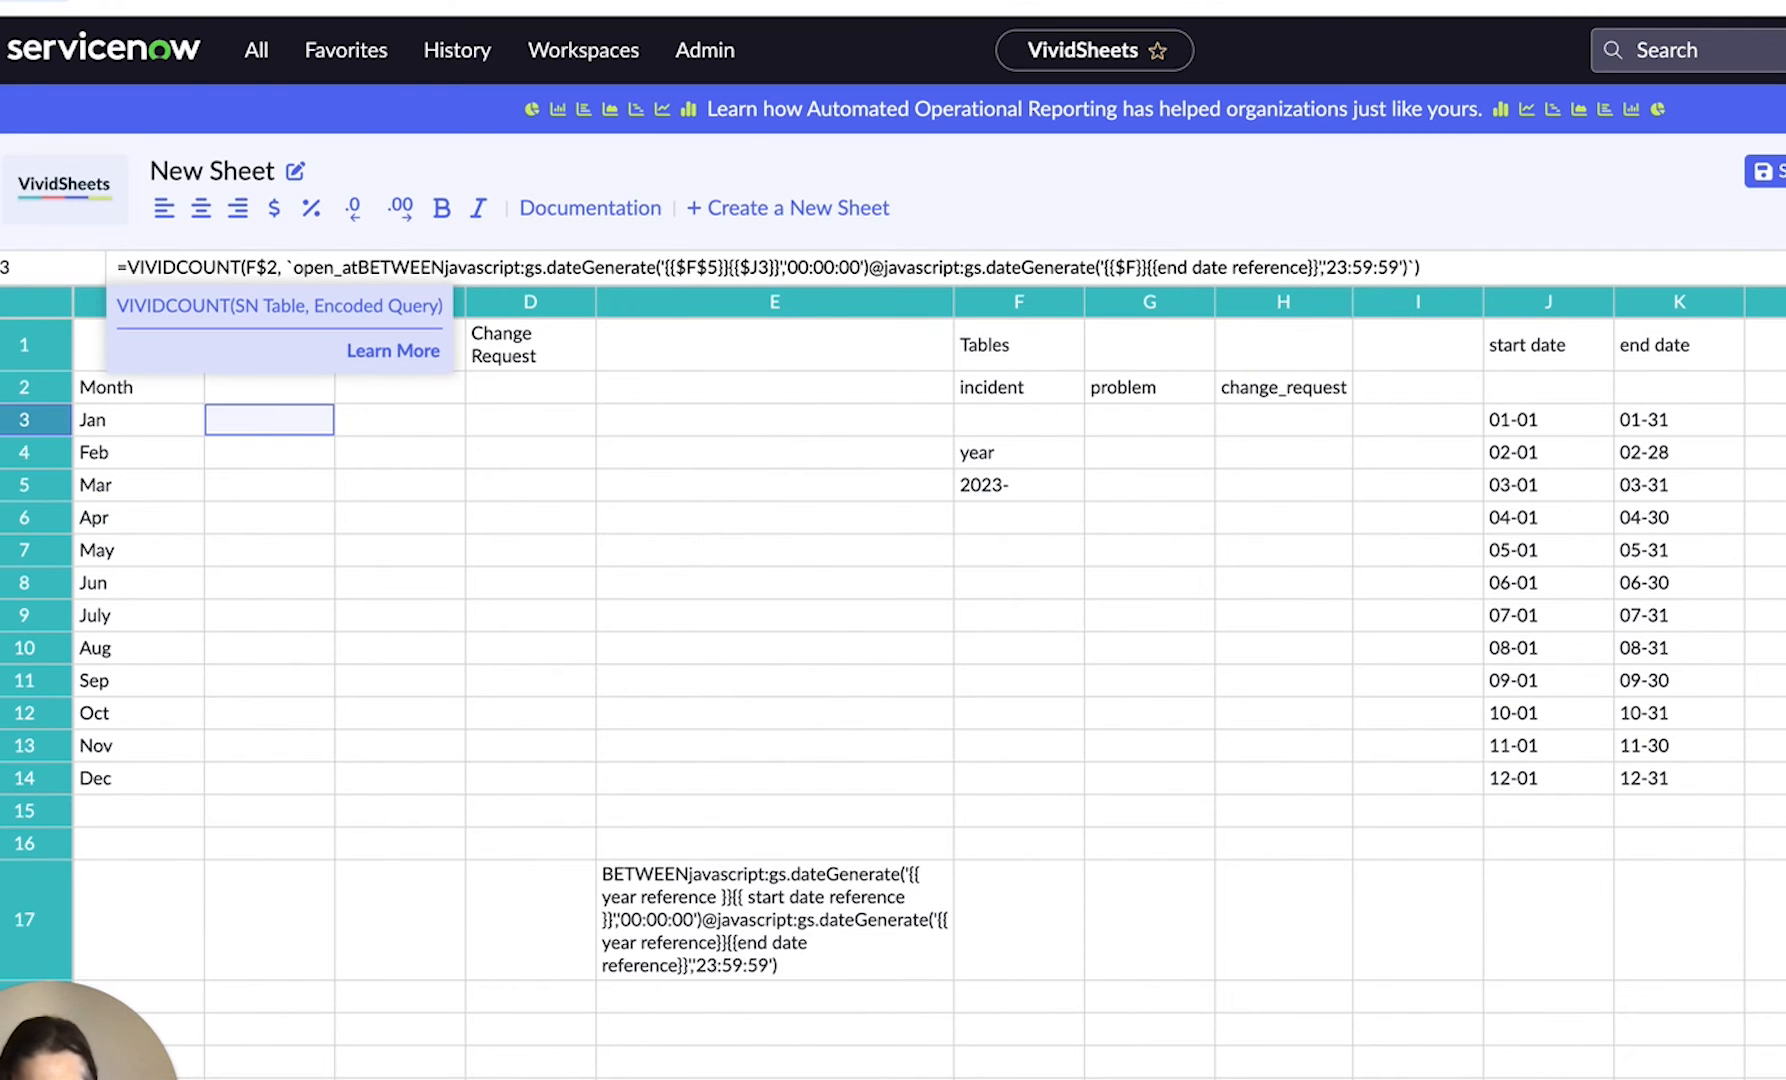
text($5)
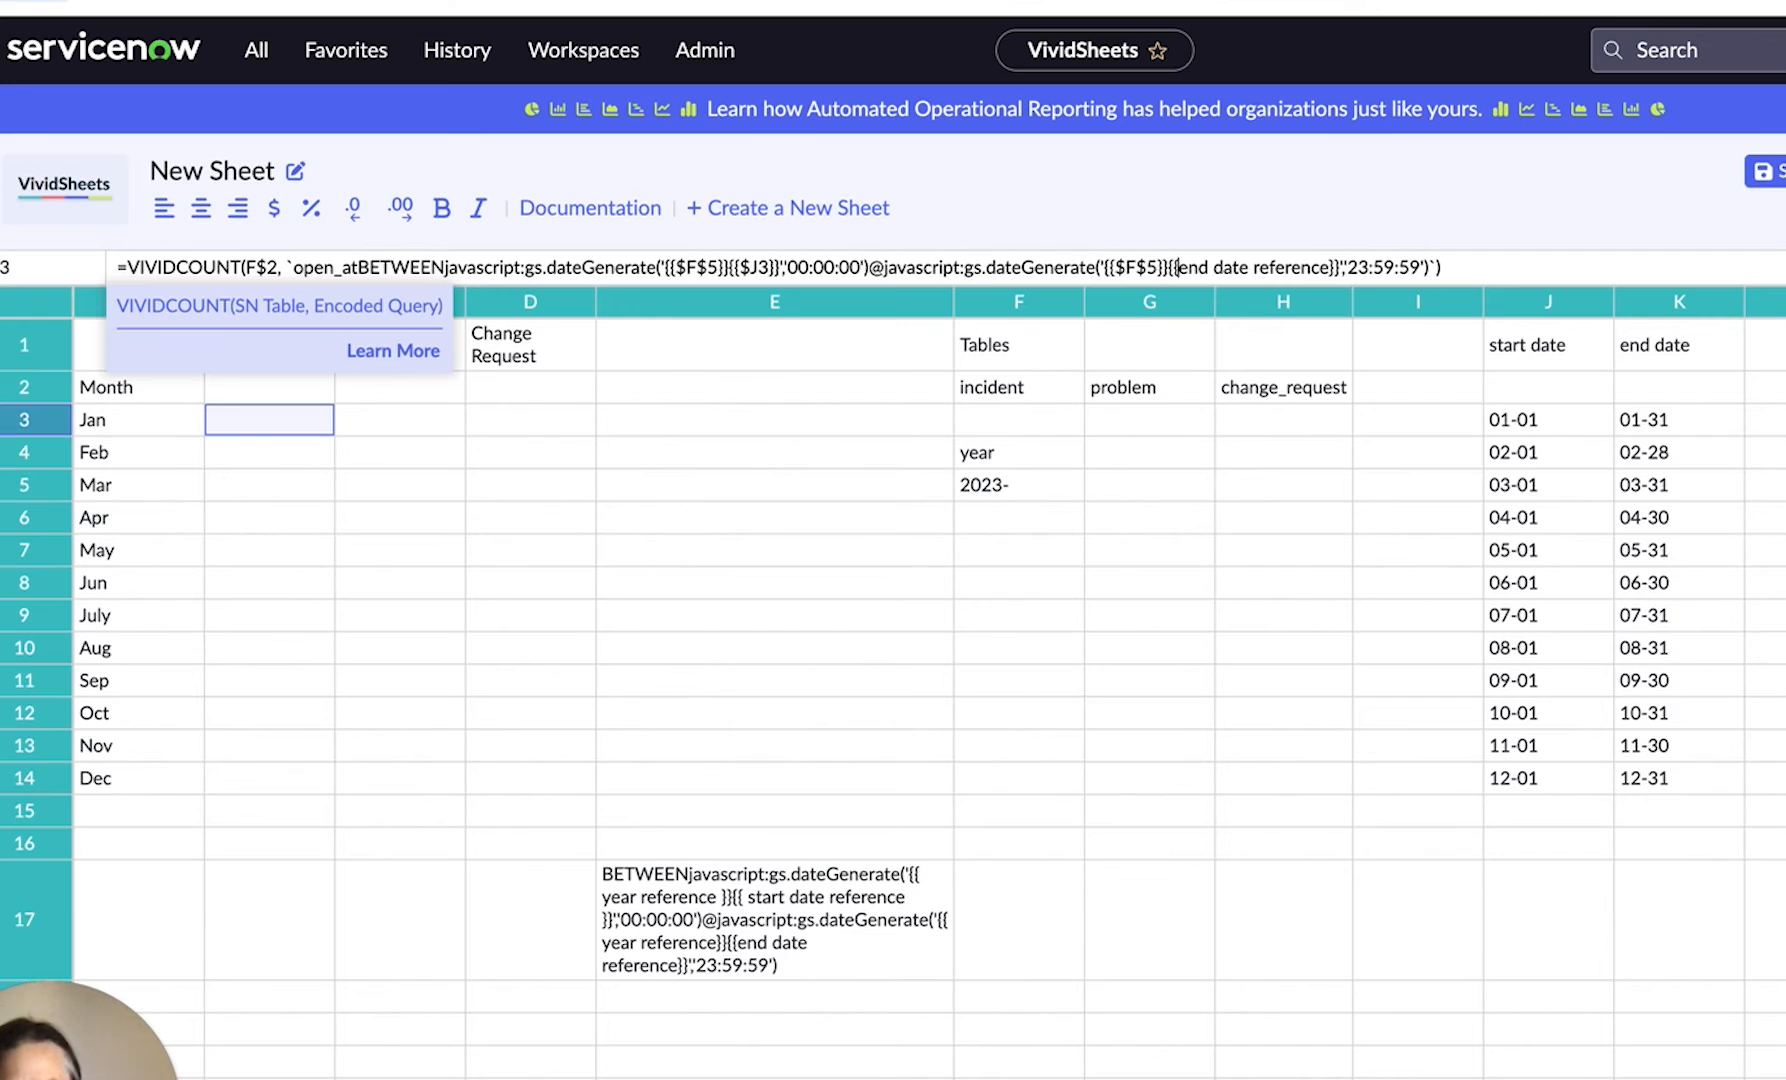
Replace the end date reference placeholder in B3's query with $K3 and commit the formula
drag(1183, 267, 1330, 267)
key(BackSpace)
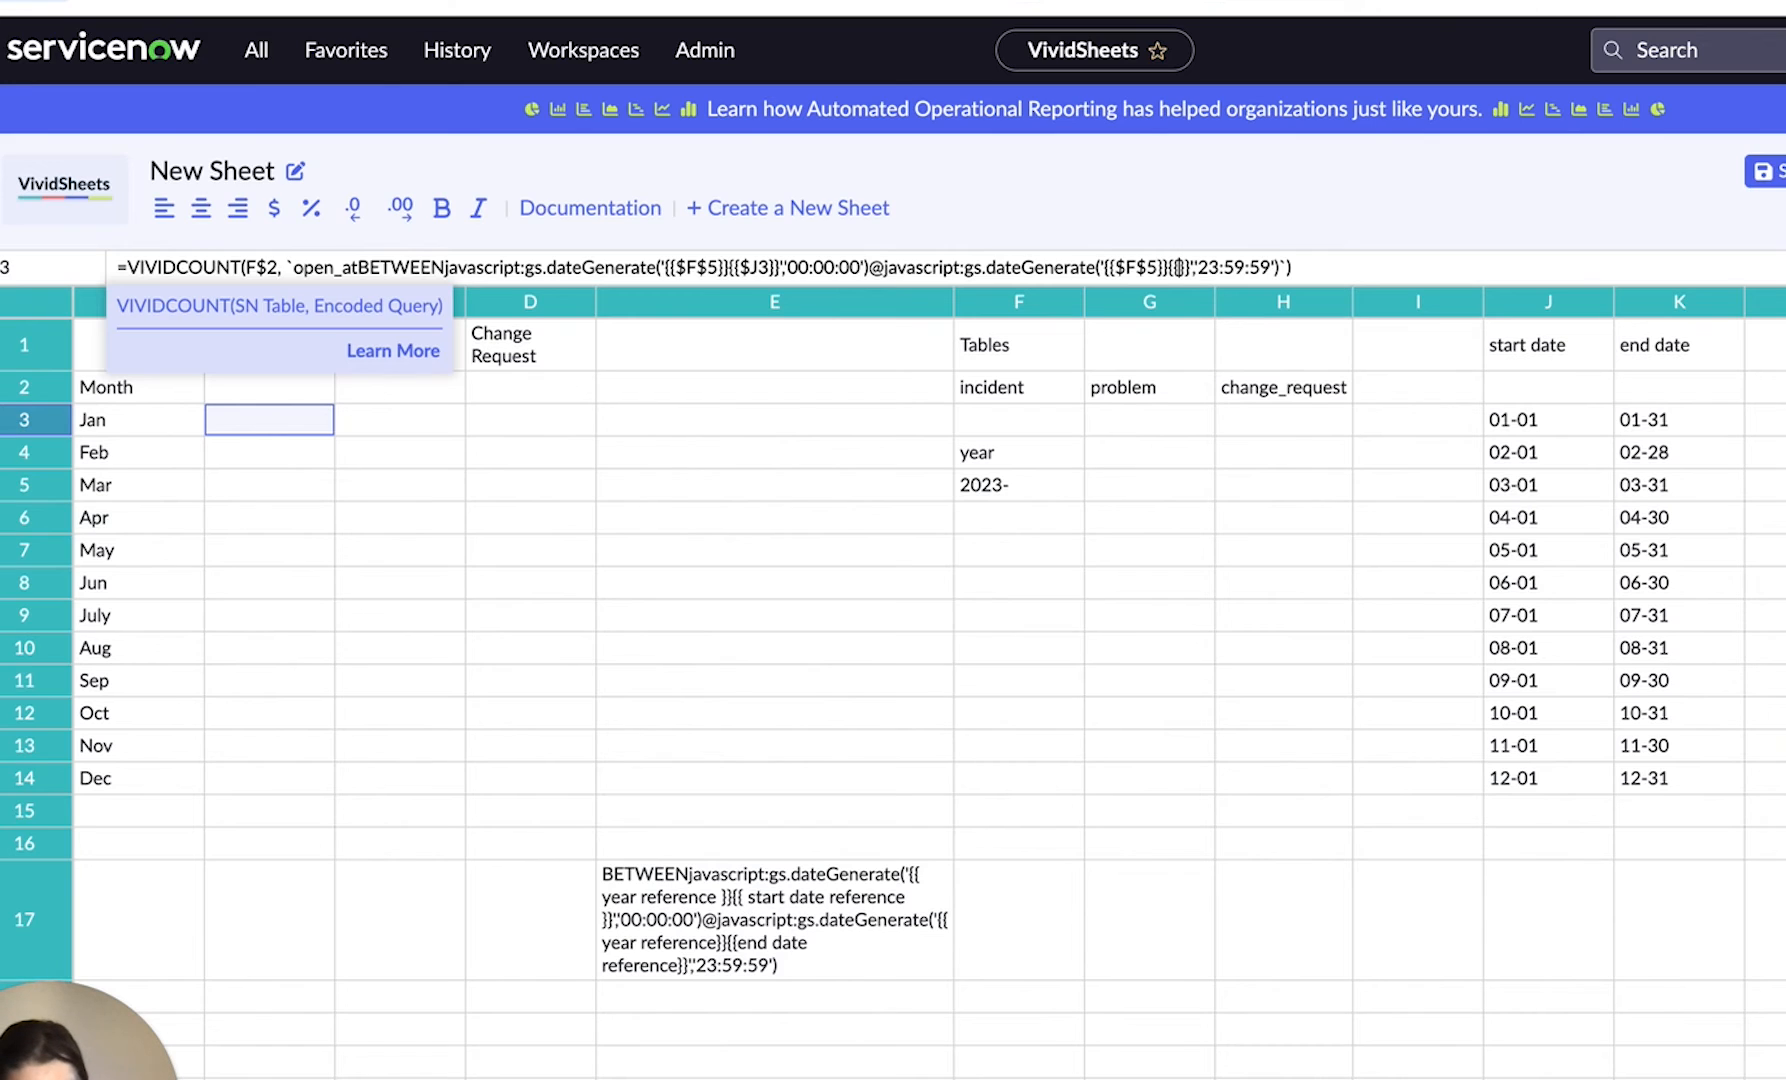
text($K)
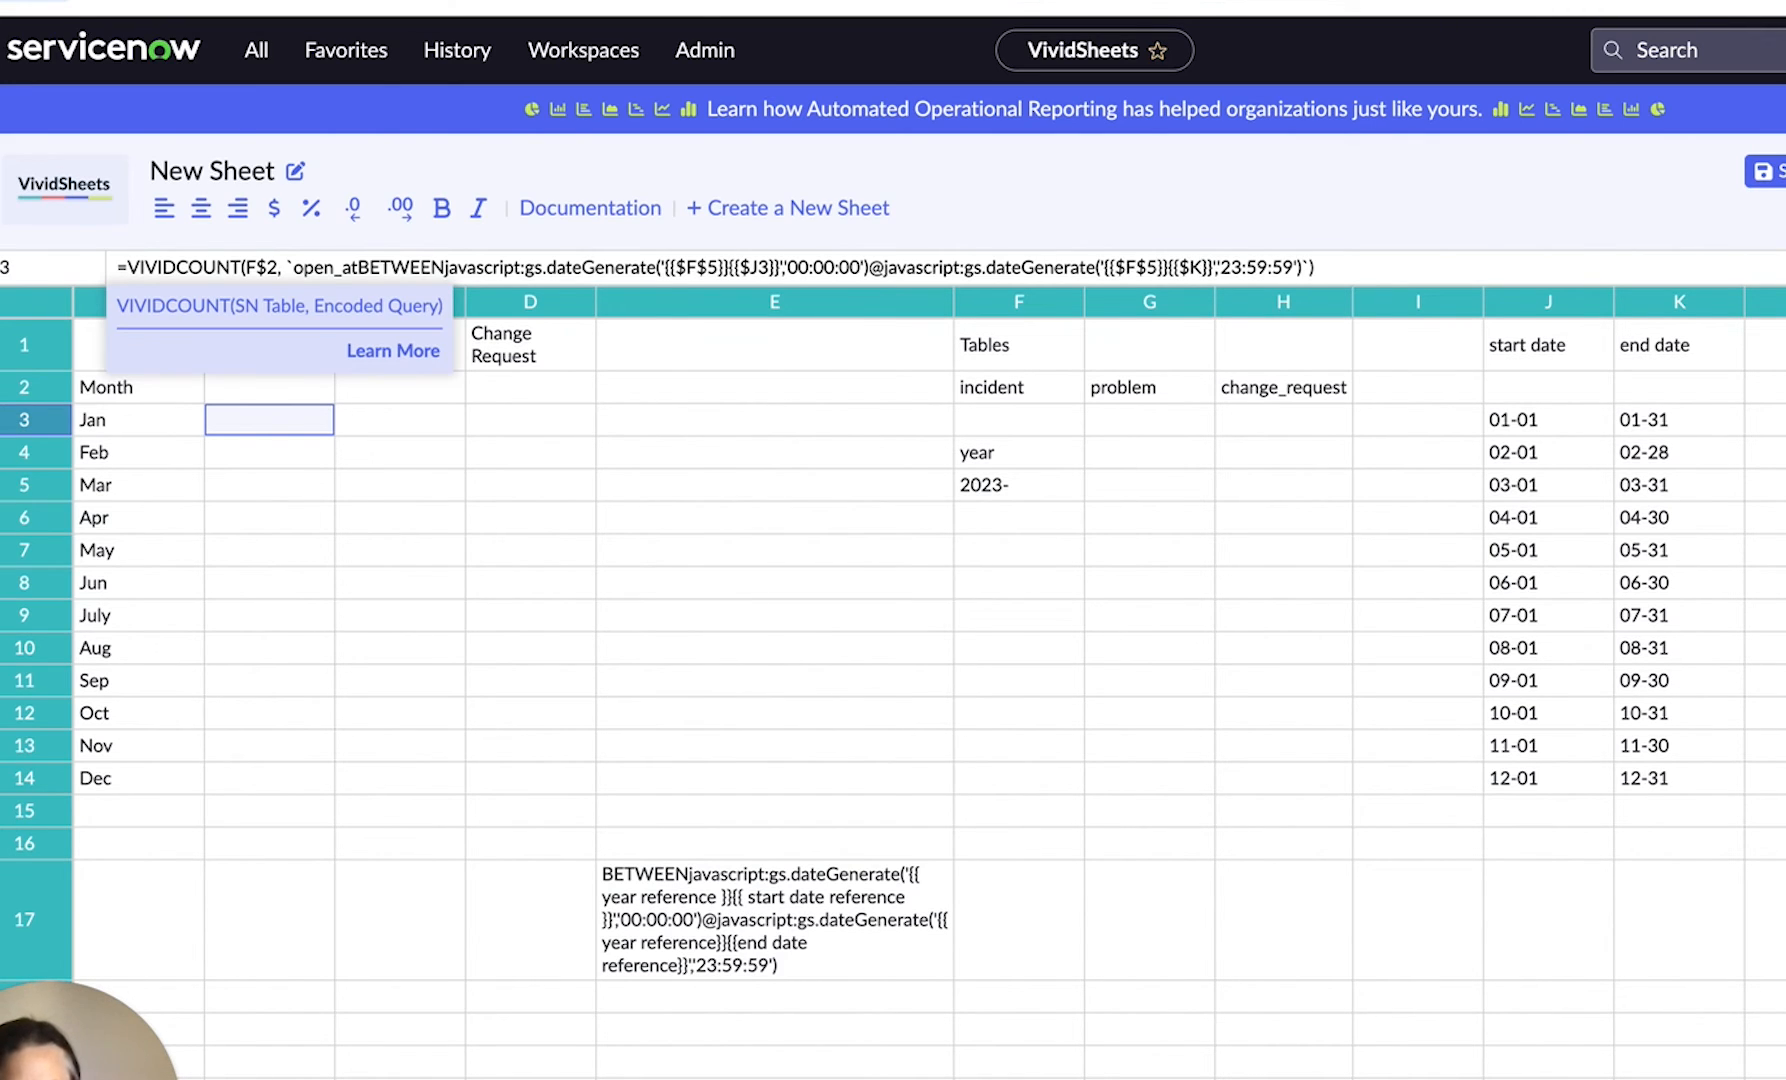
text(3)
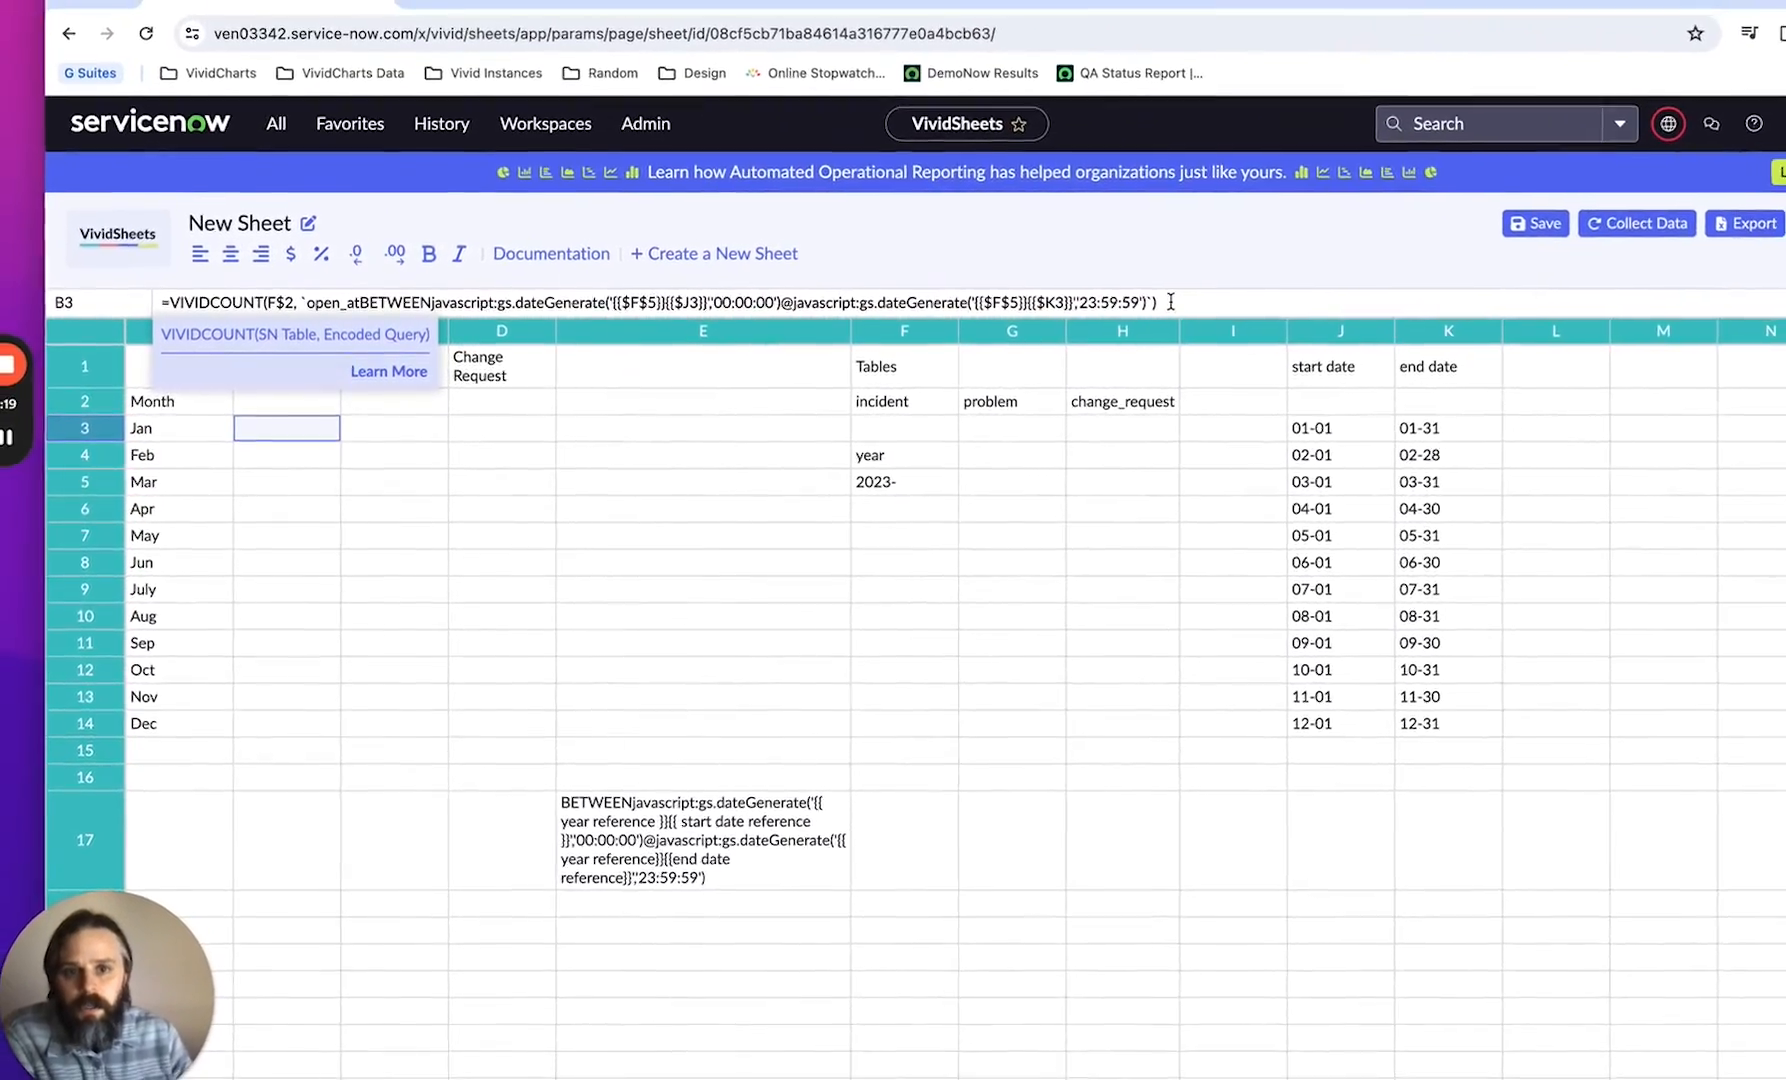
key(Return)
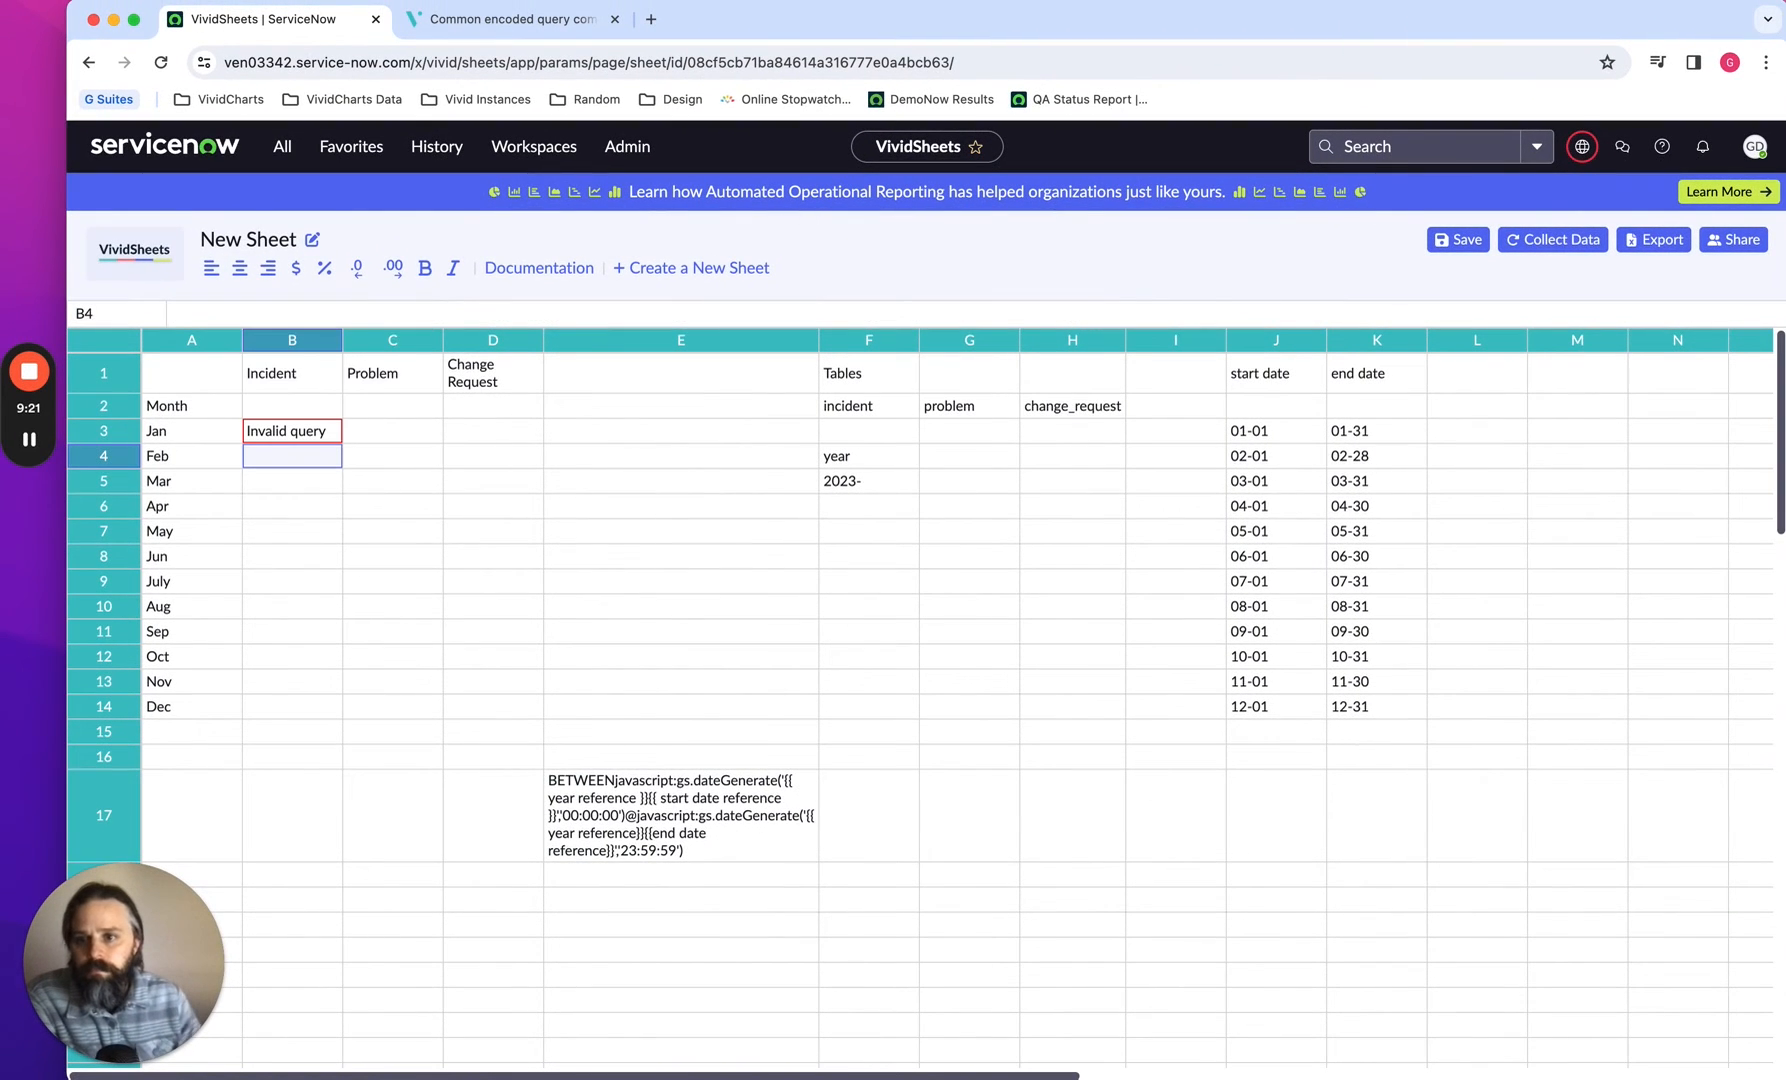
Check the arguments of B3's formula, try enclosing the F$2 table reference in backticks, and commit it
click(312, 439)
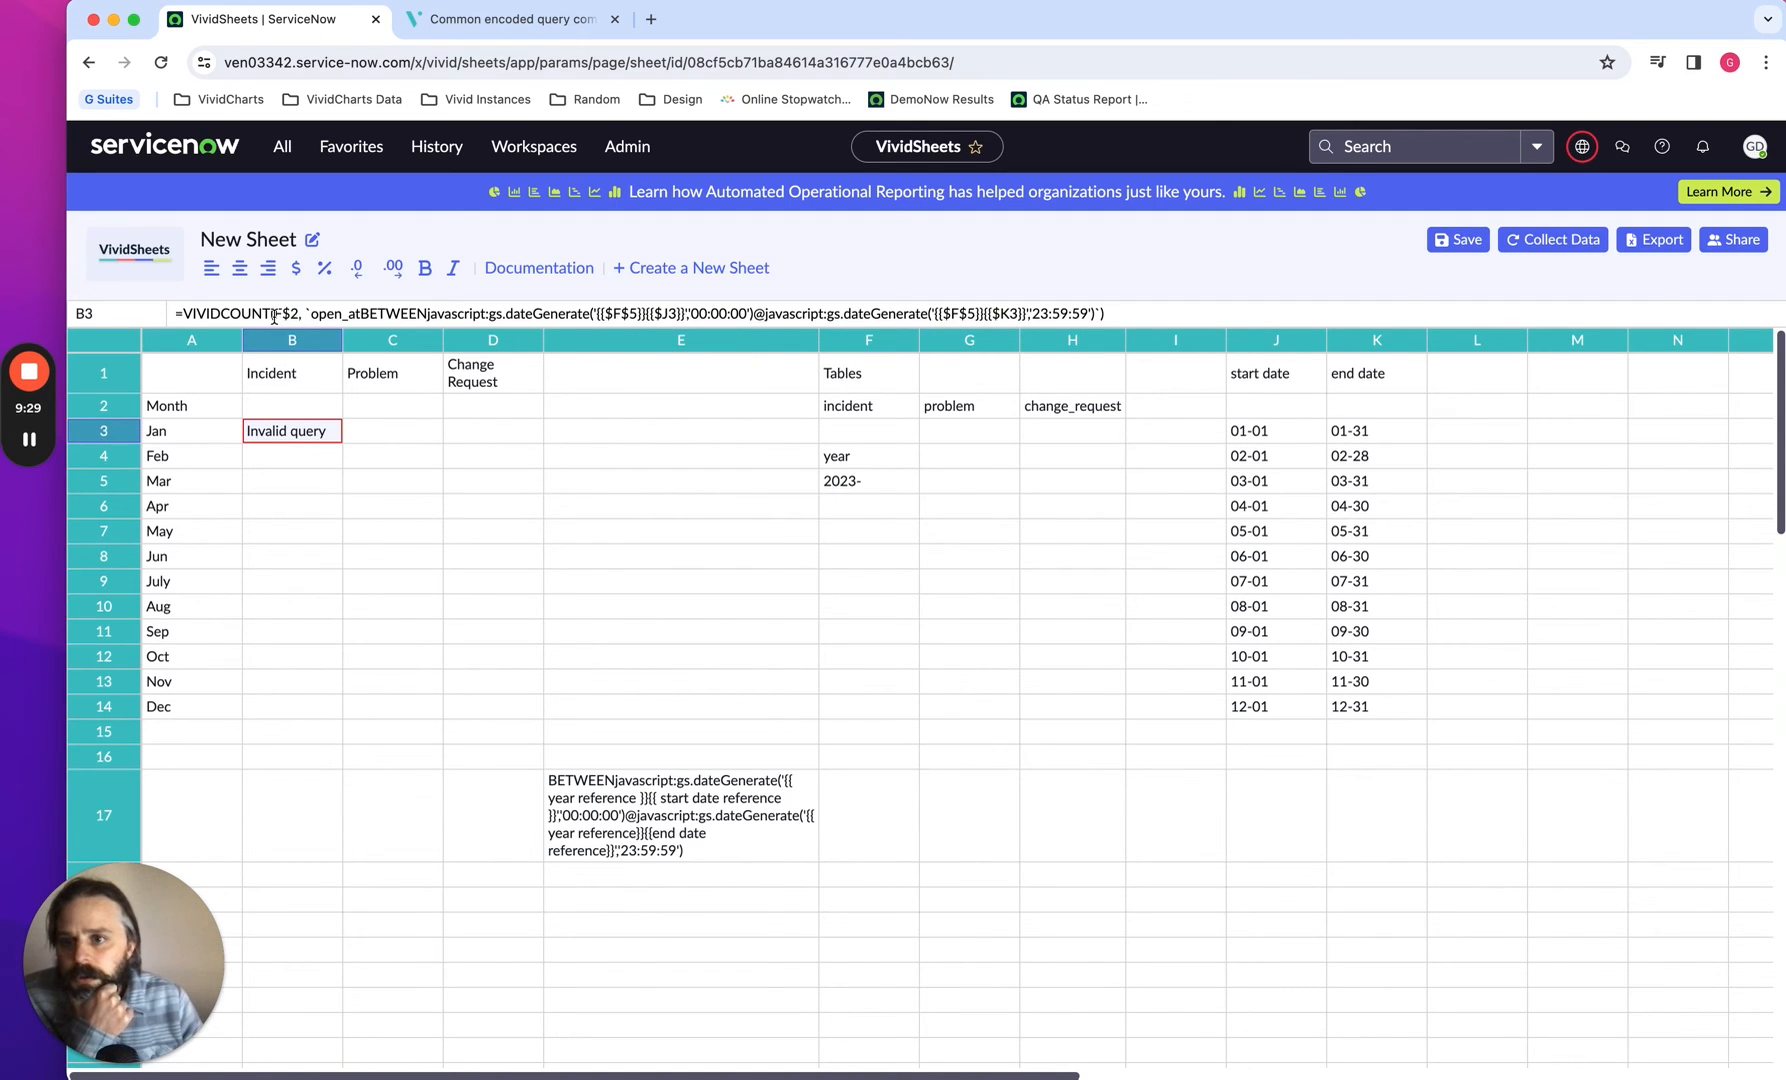
drag(273, 314, 301, 314)
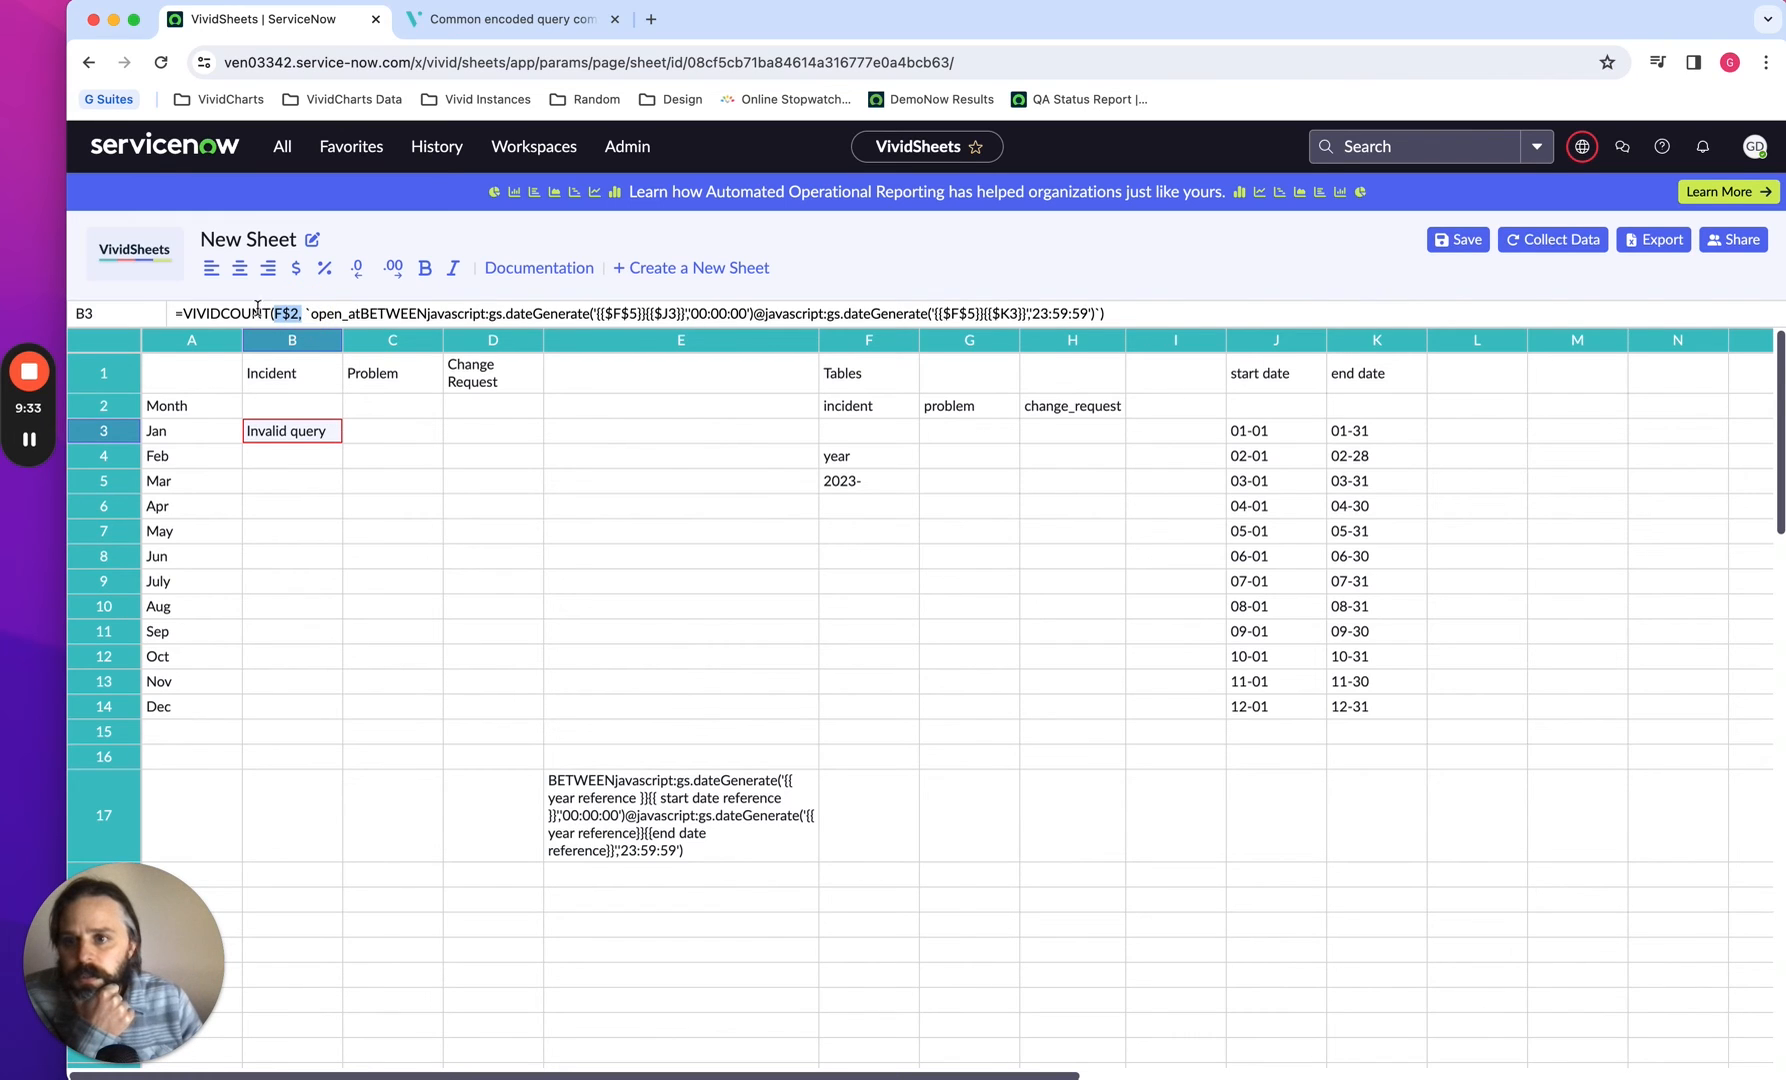
click(577, 316)
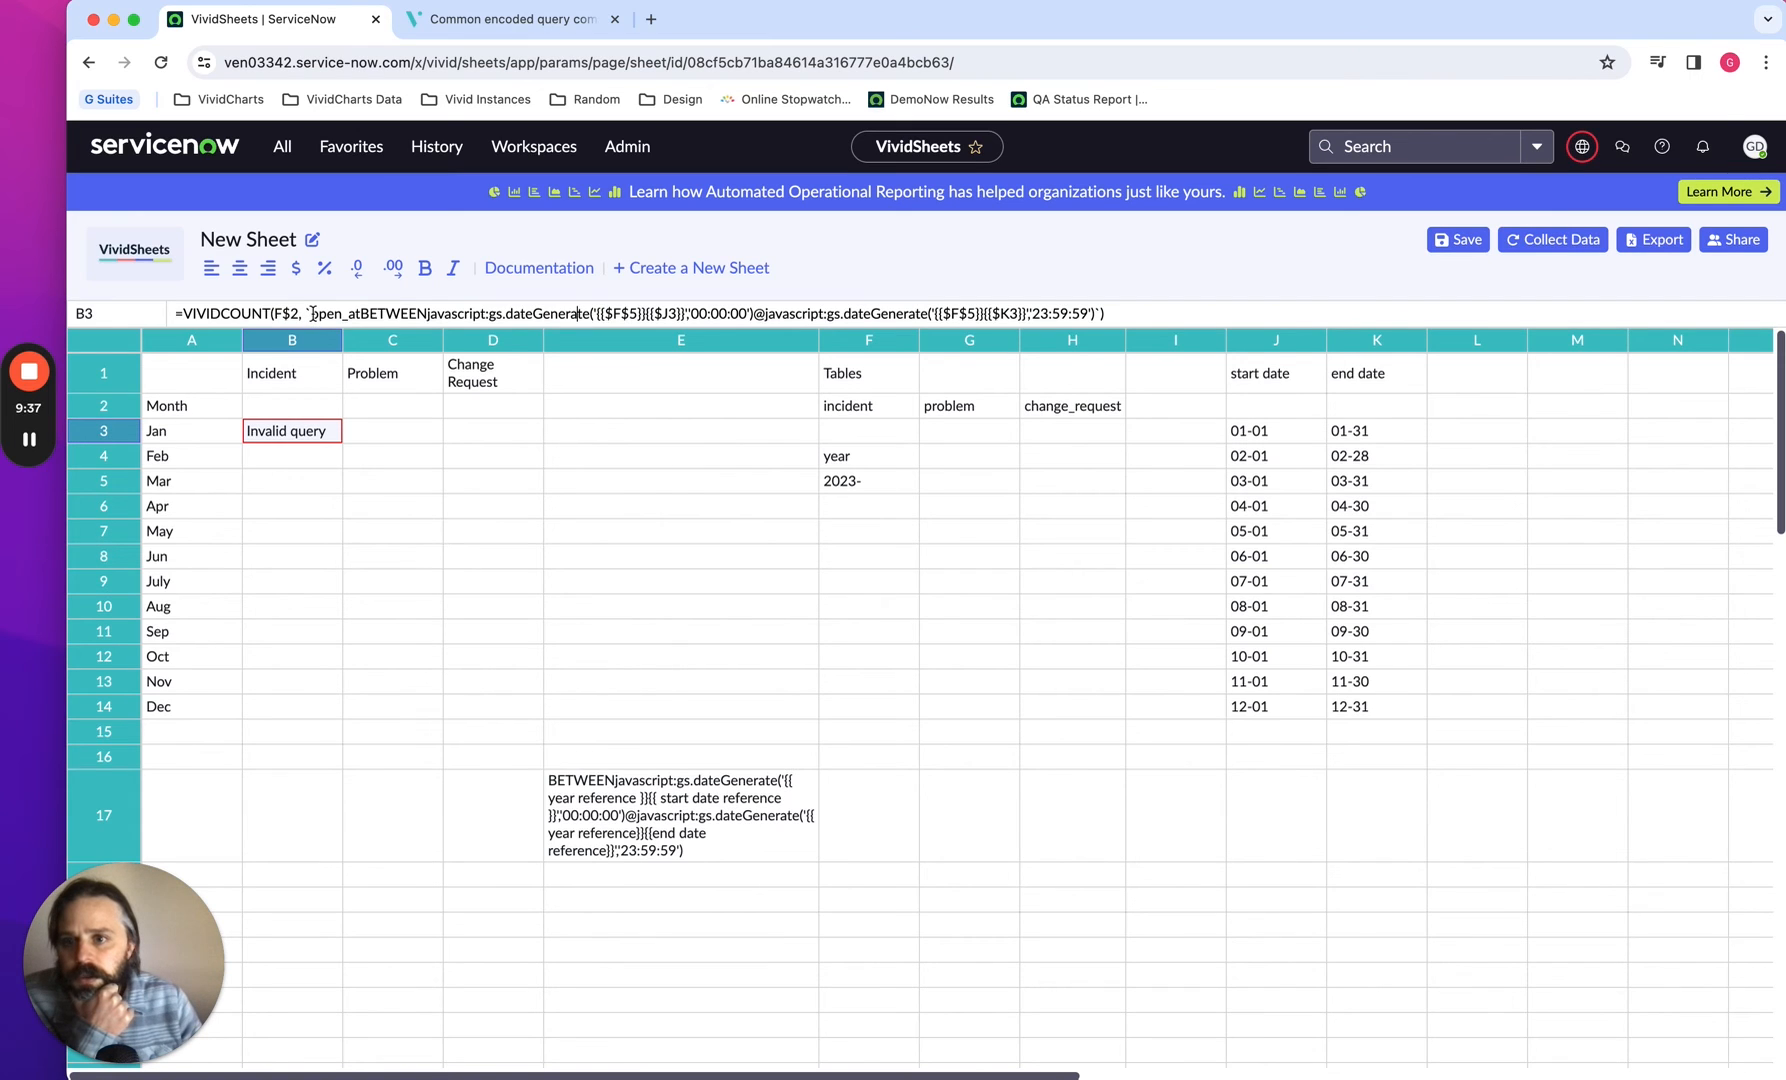
drag(311, 314, 525, 313)
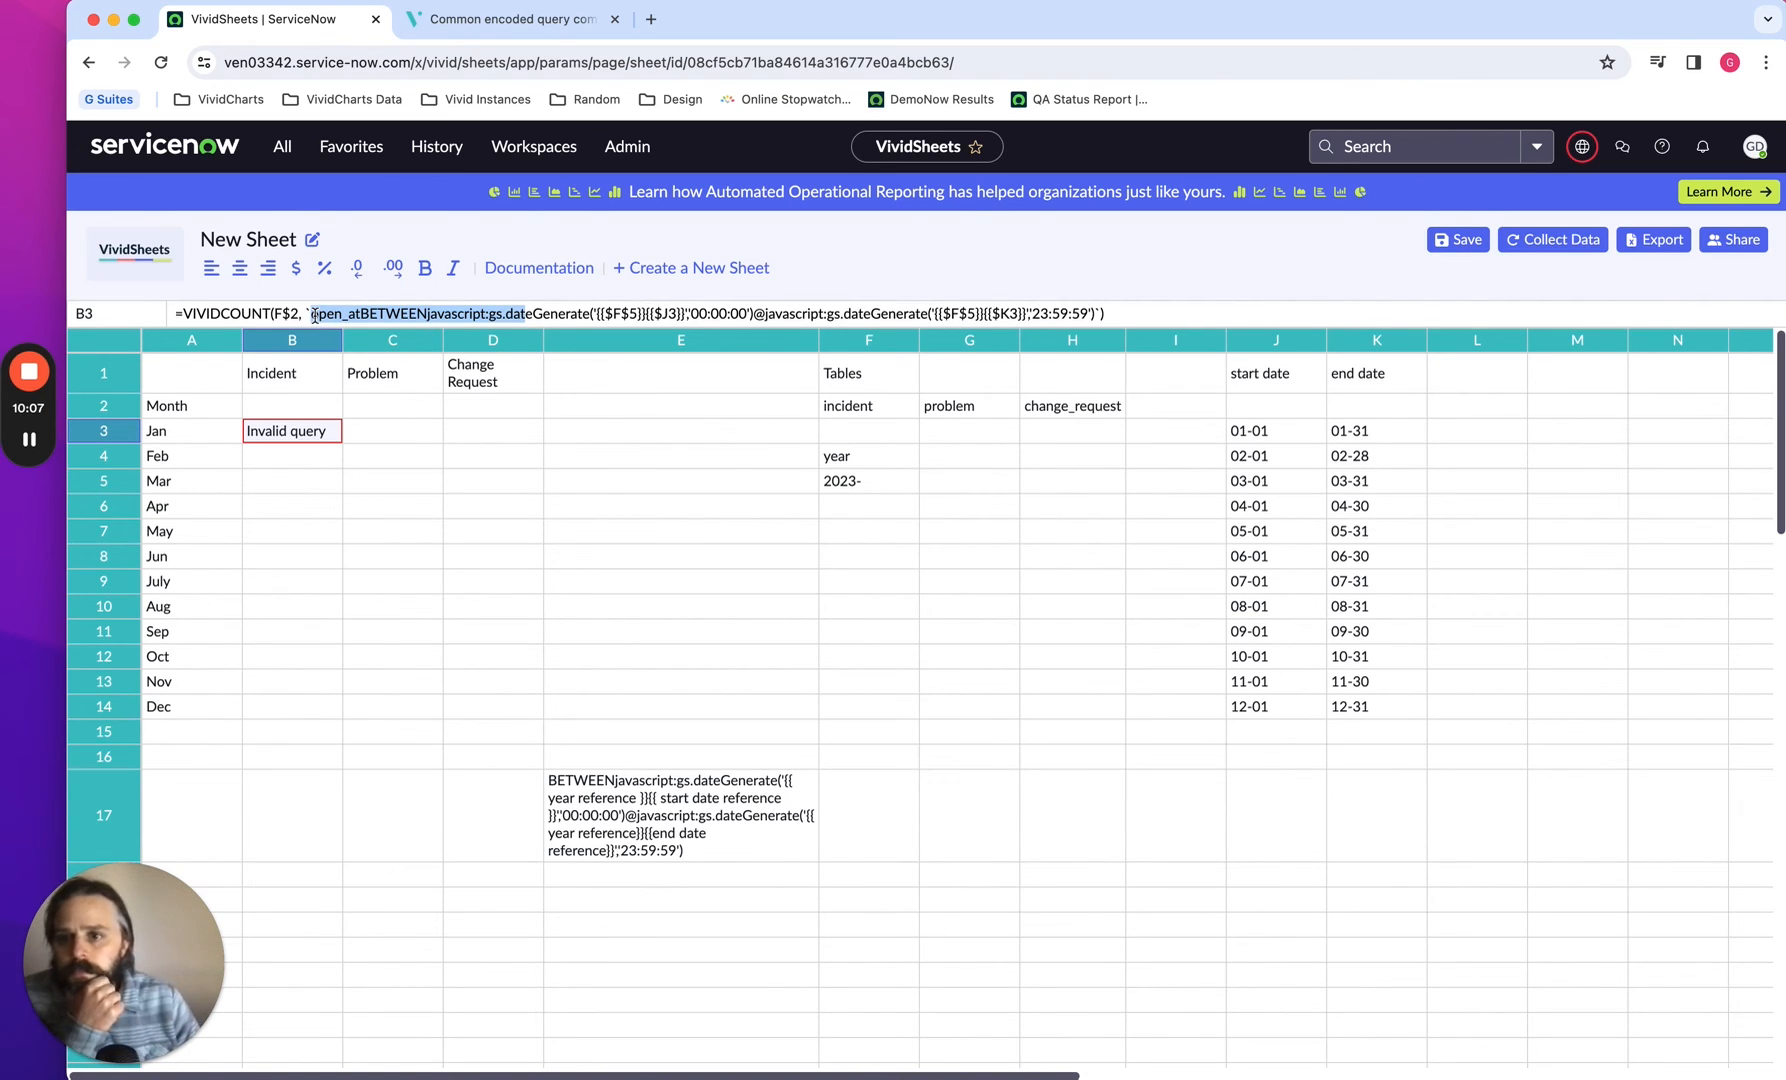
click(278, 314)
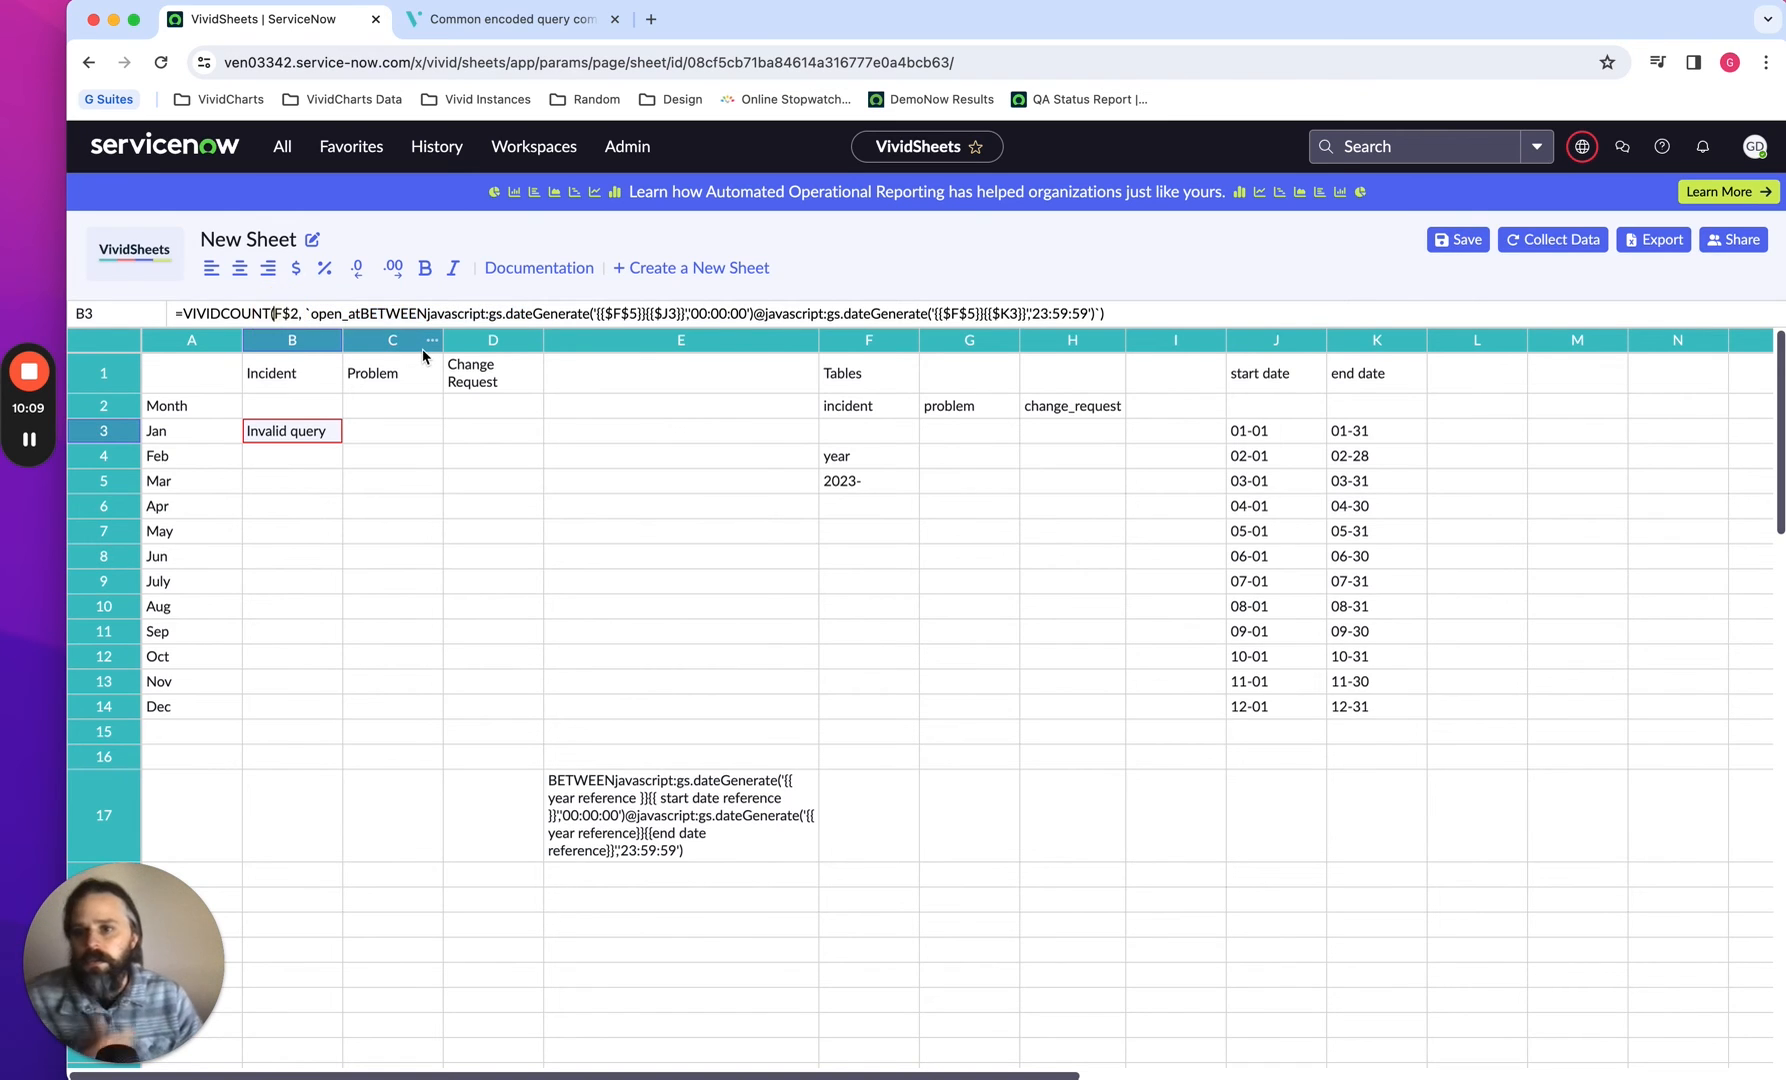
text(`, )
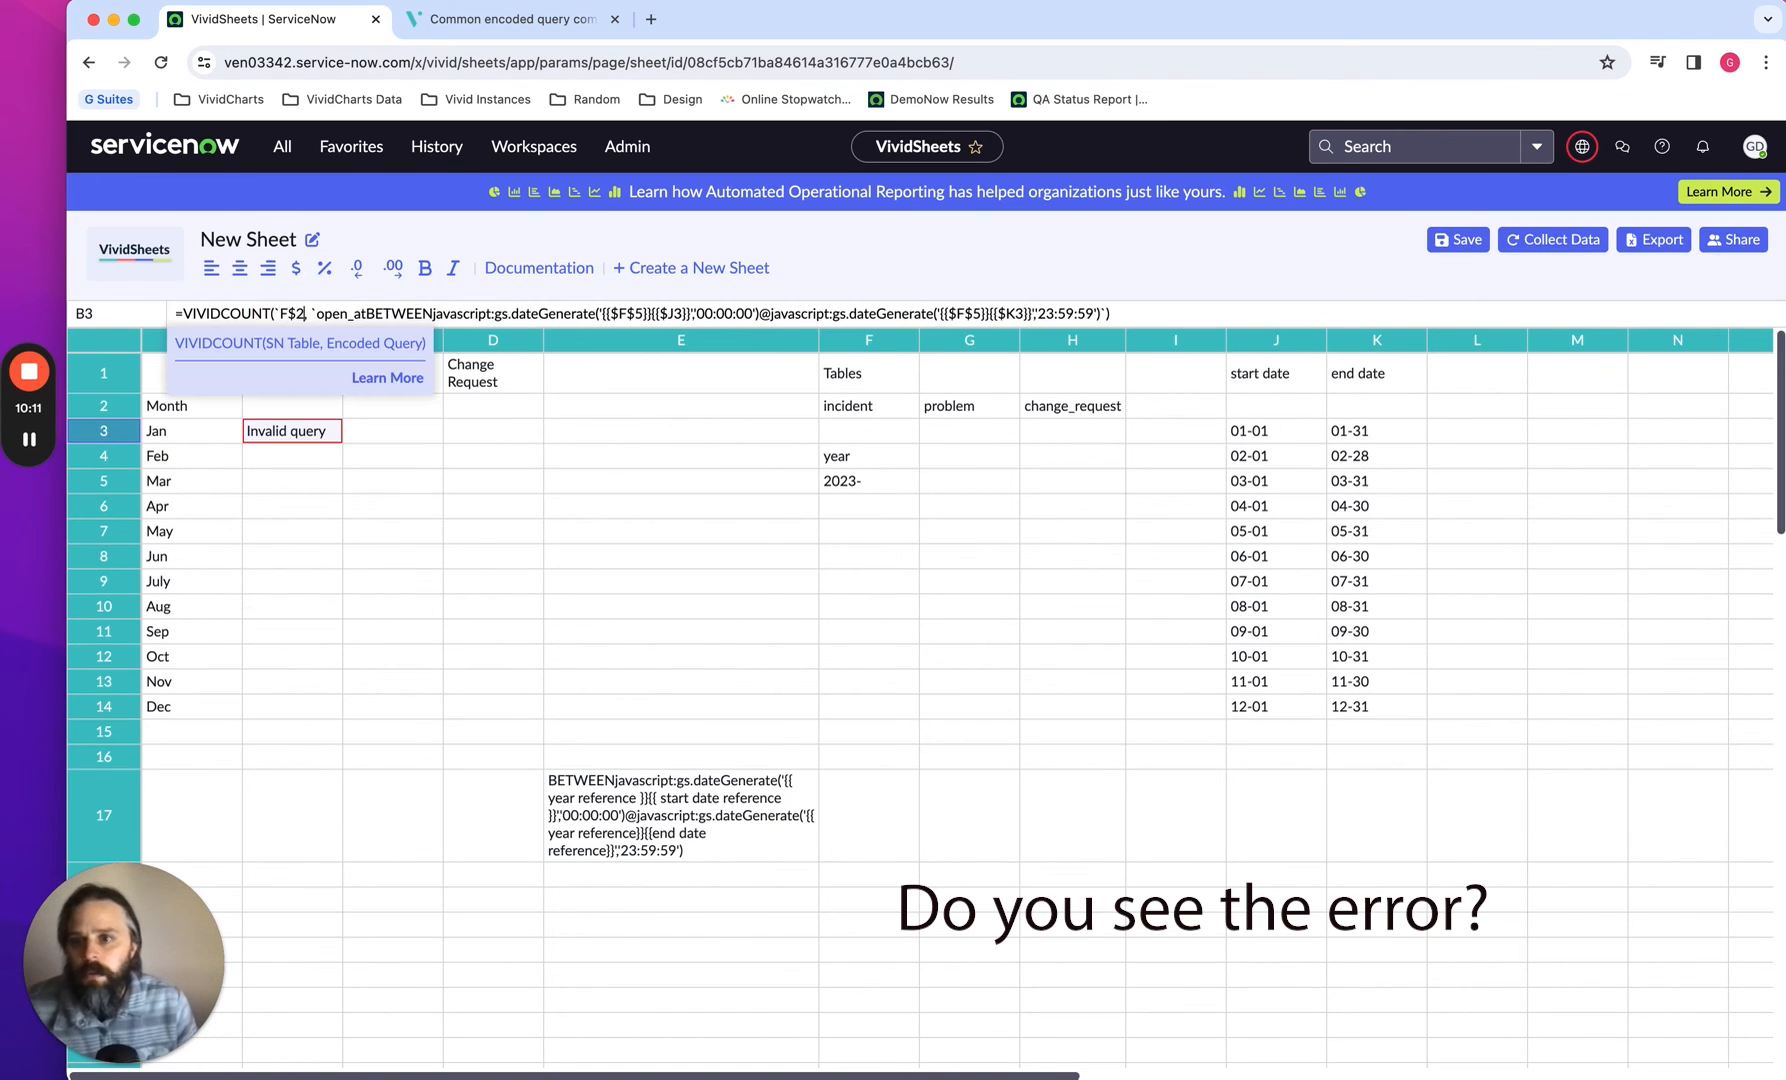
text(`)
key(Return)
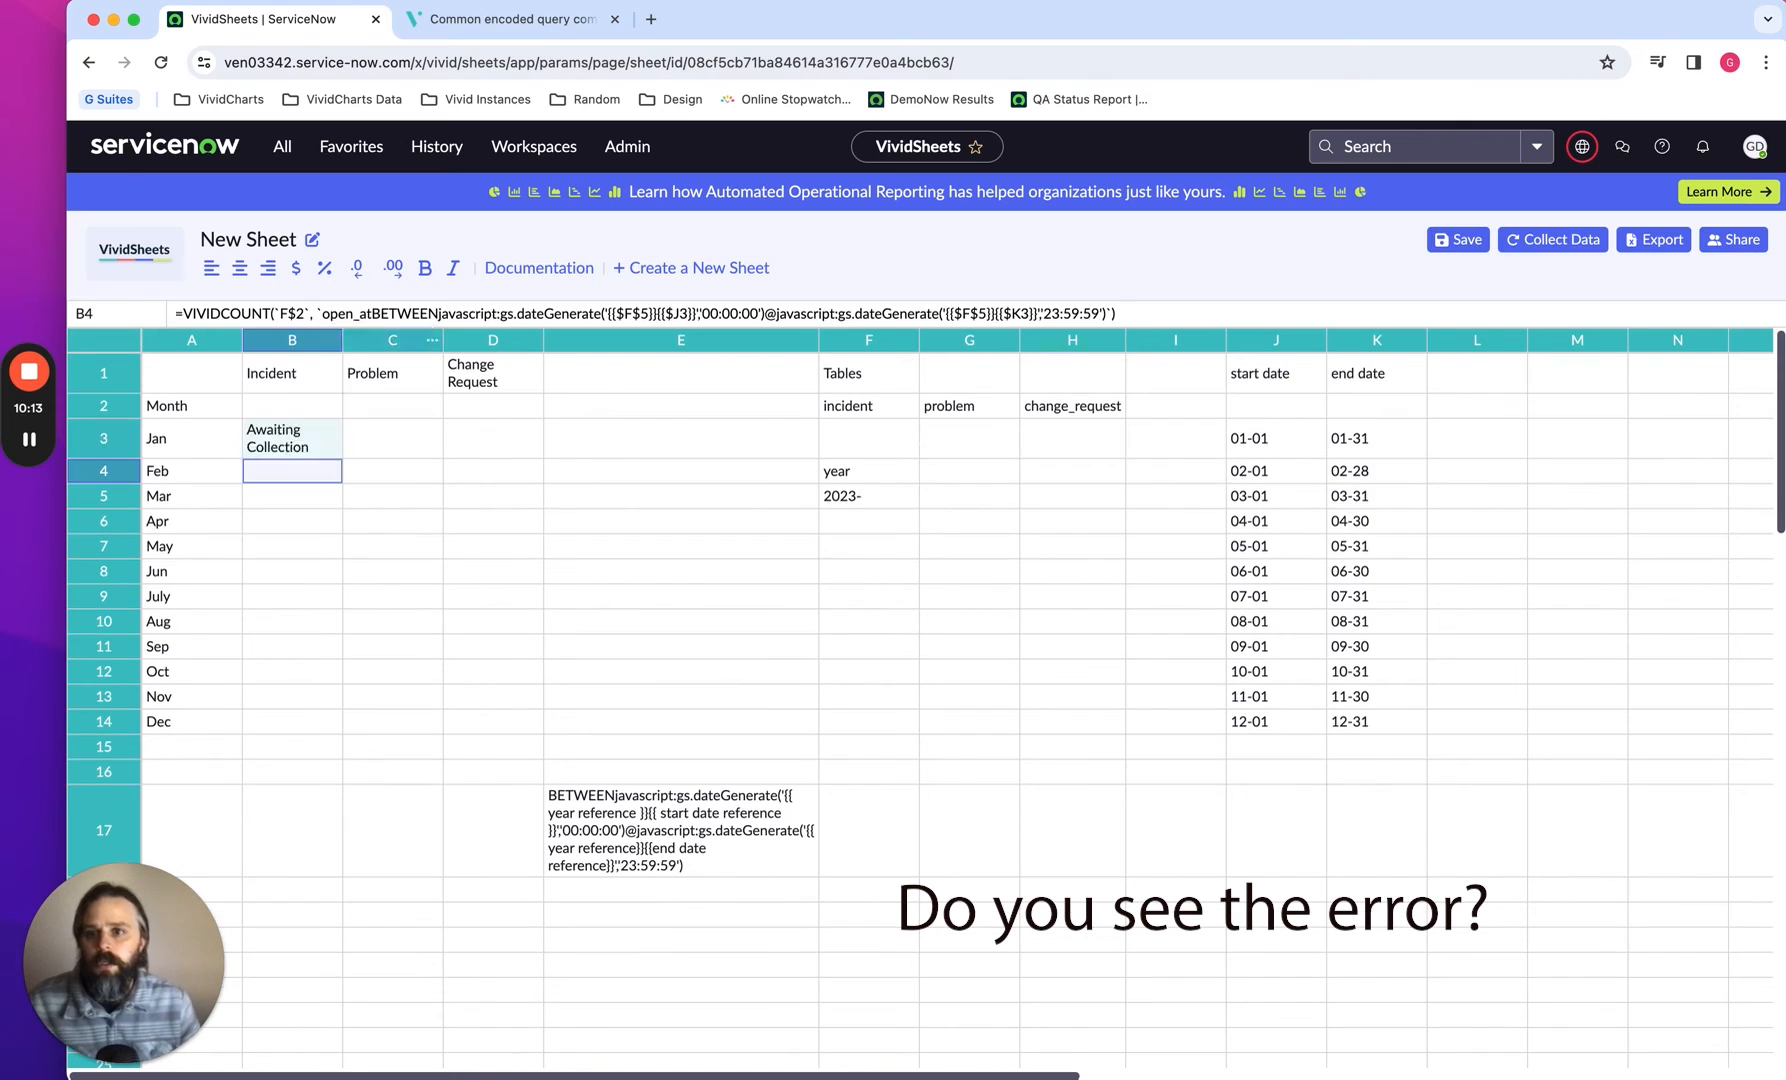
Remove the backticks around F$2 in B3's formula, commit it and reselect B3
click(276, 435)
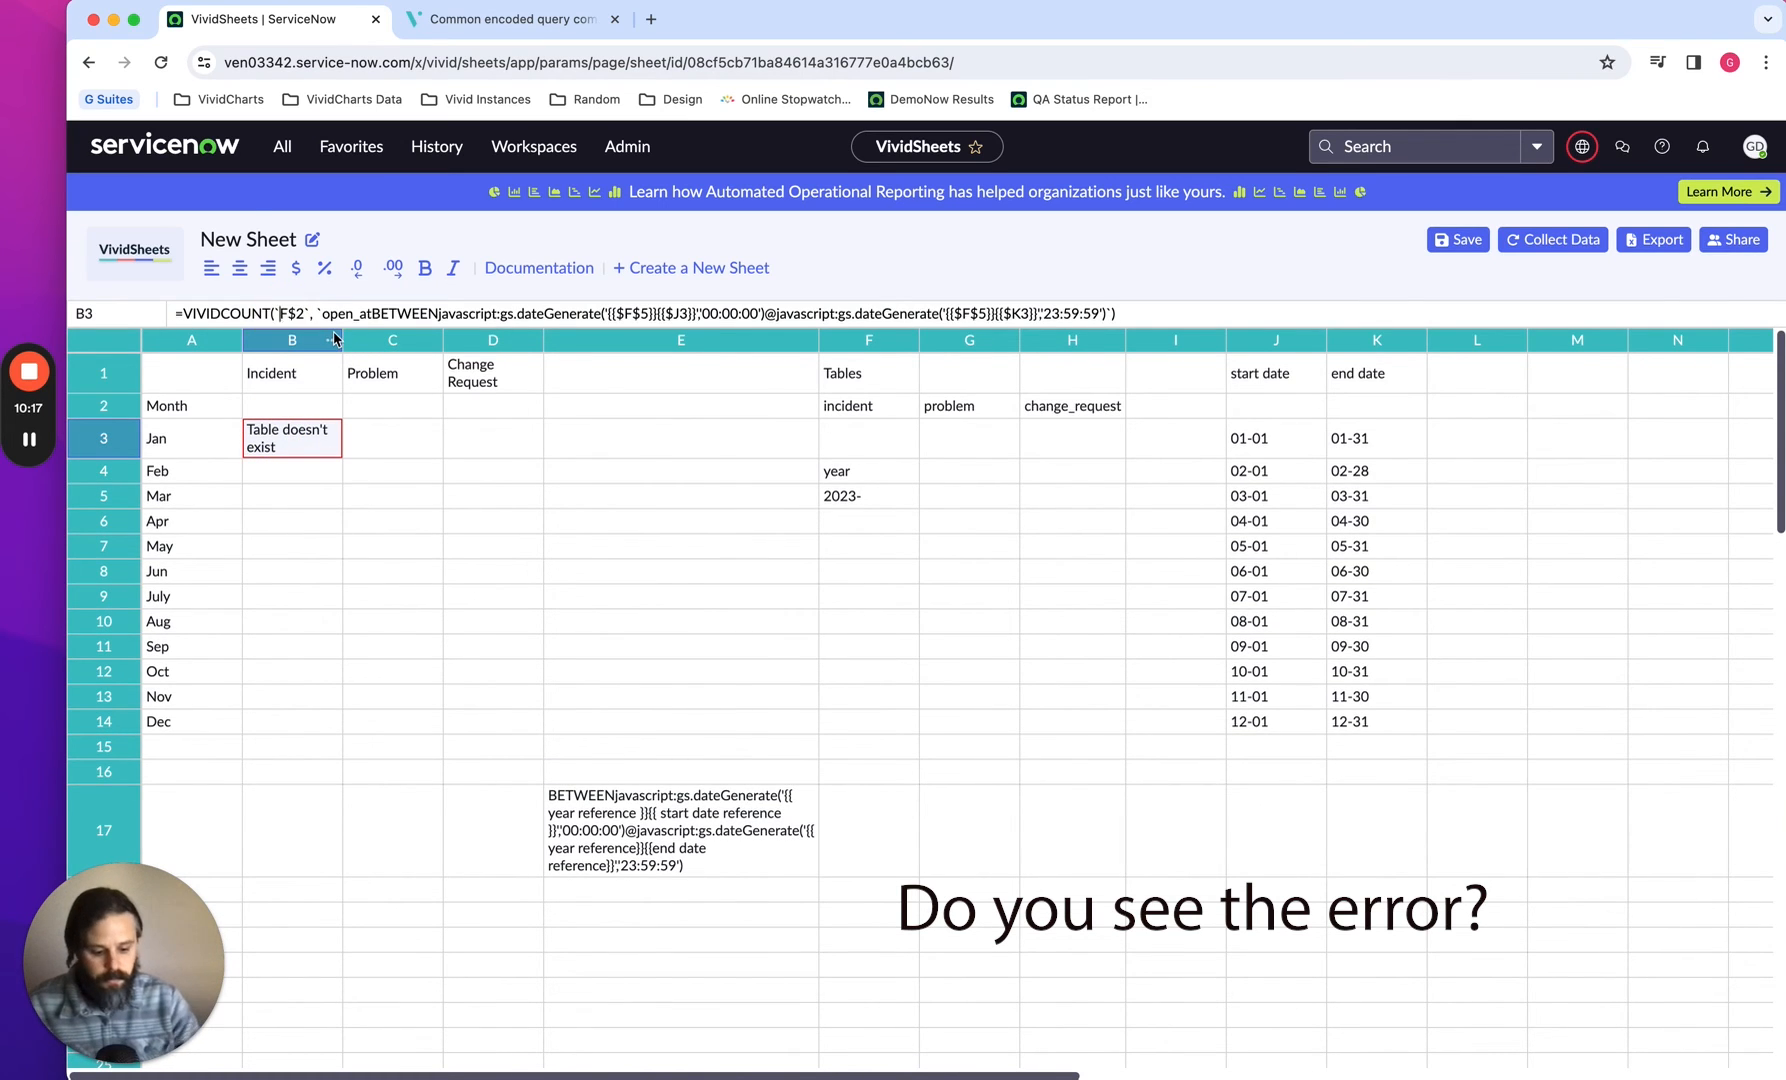
key(BackSpace)
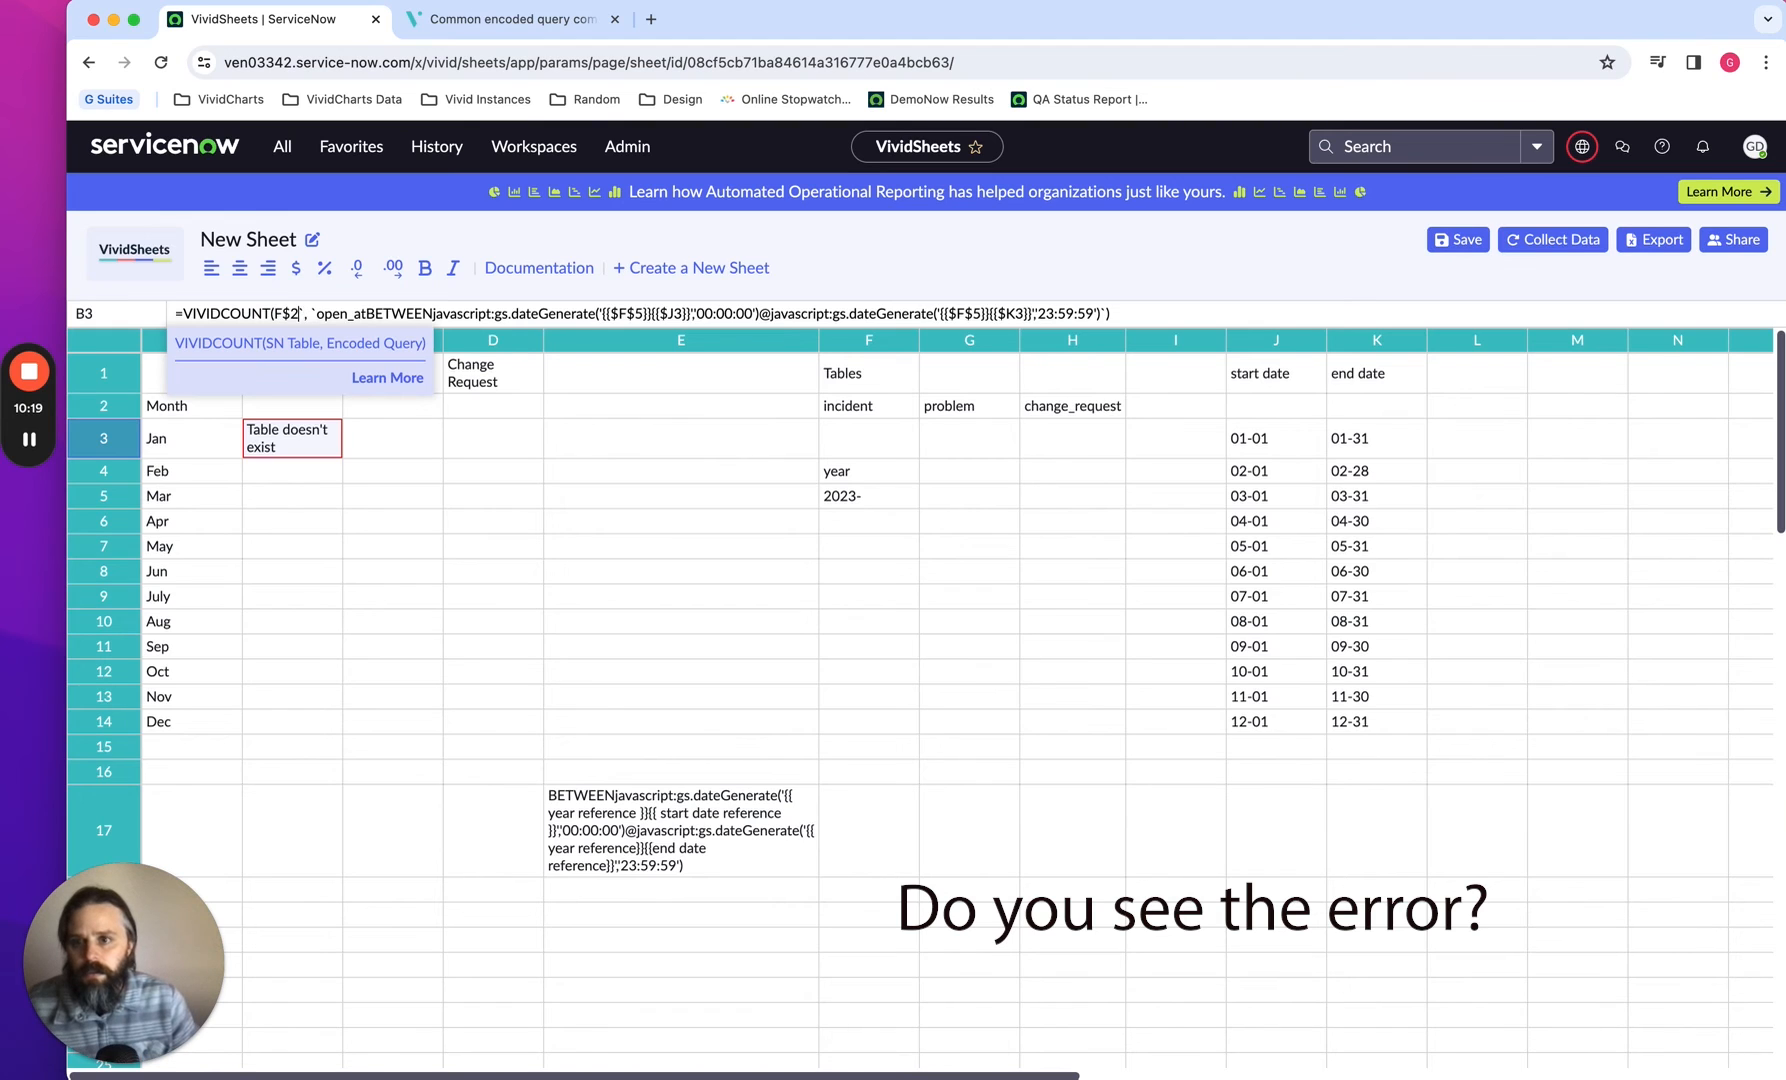
key(Delete)
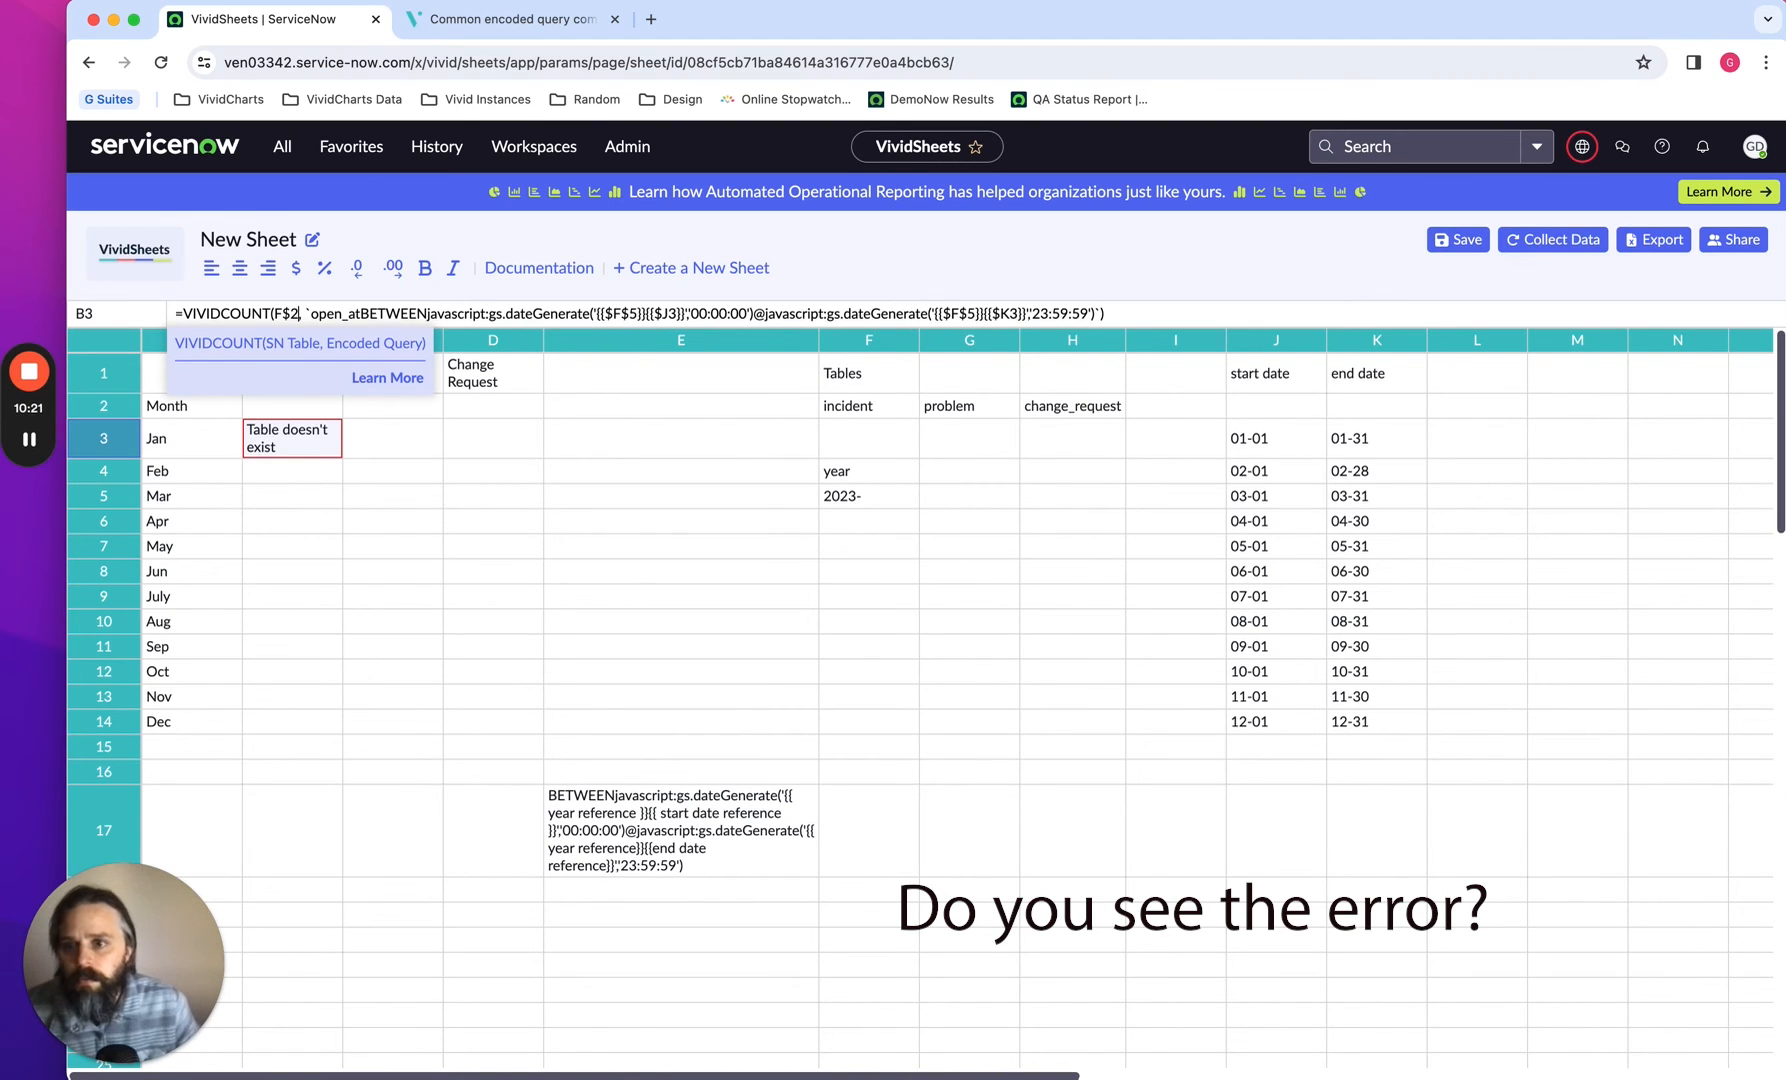
key(Return)
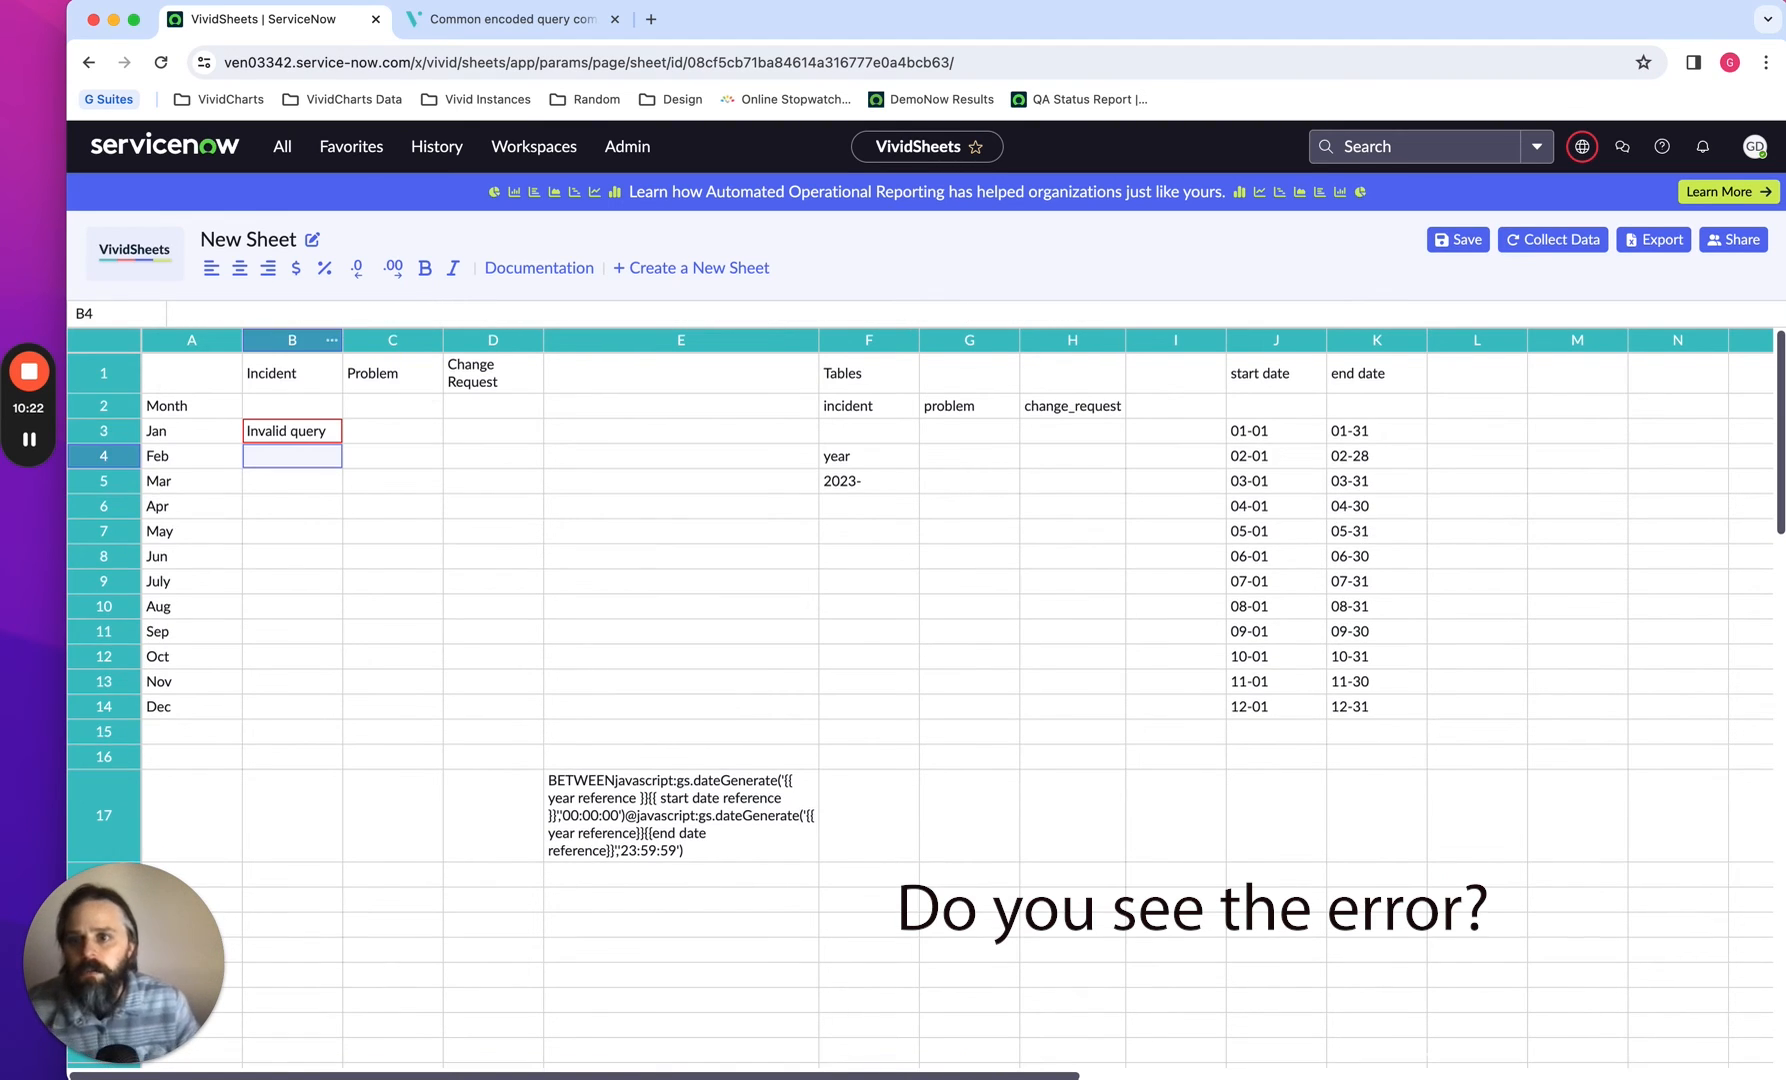
click(298, 434)
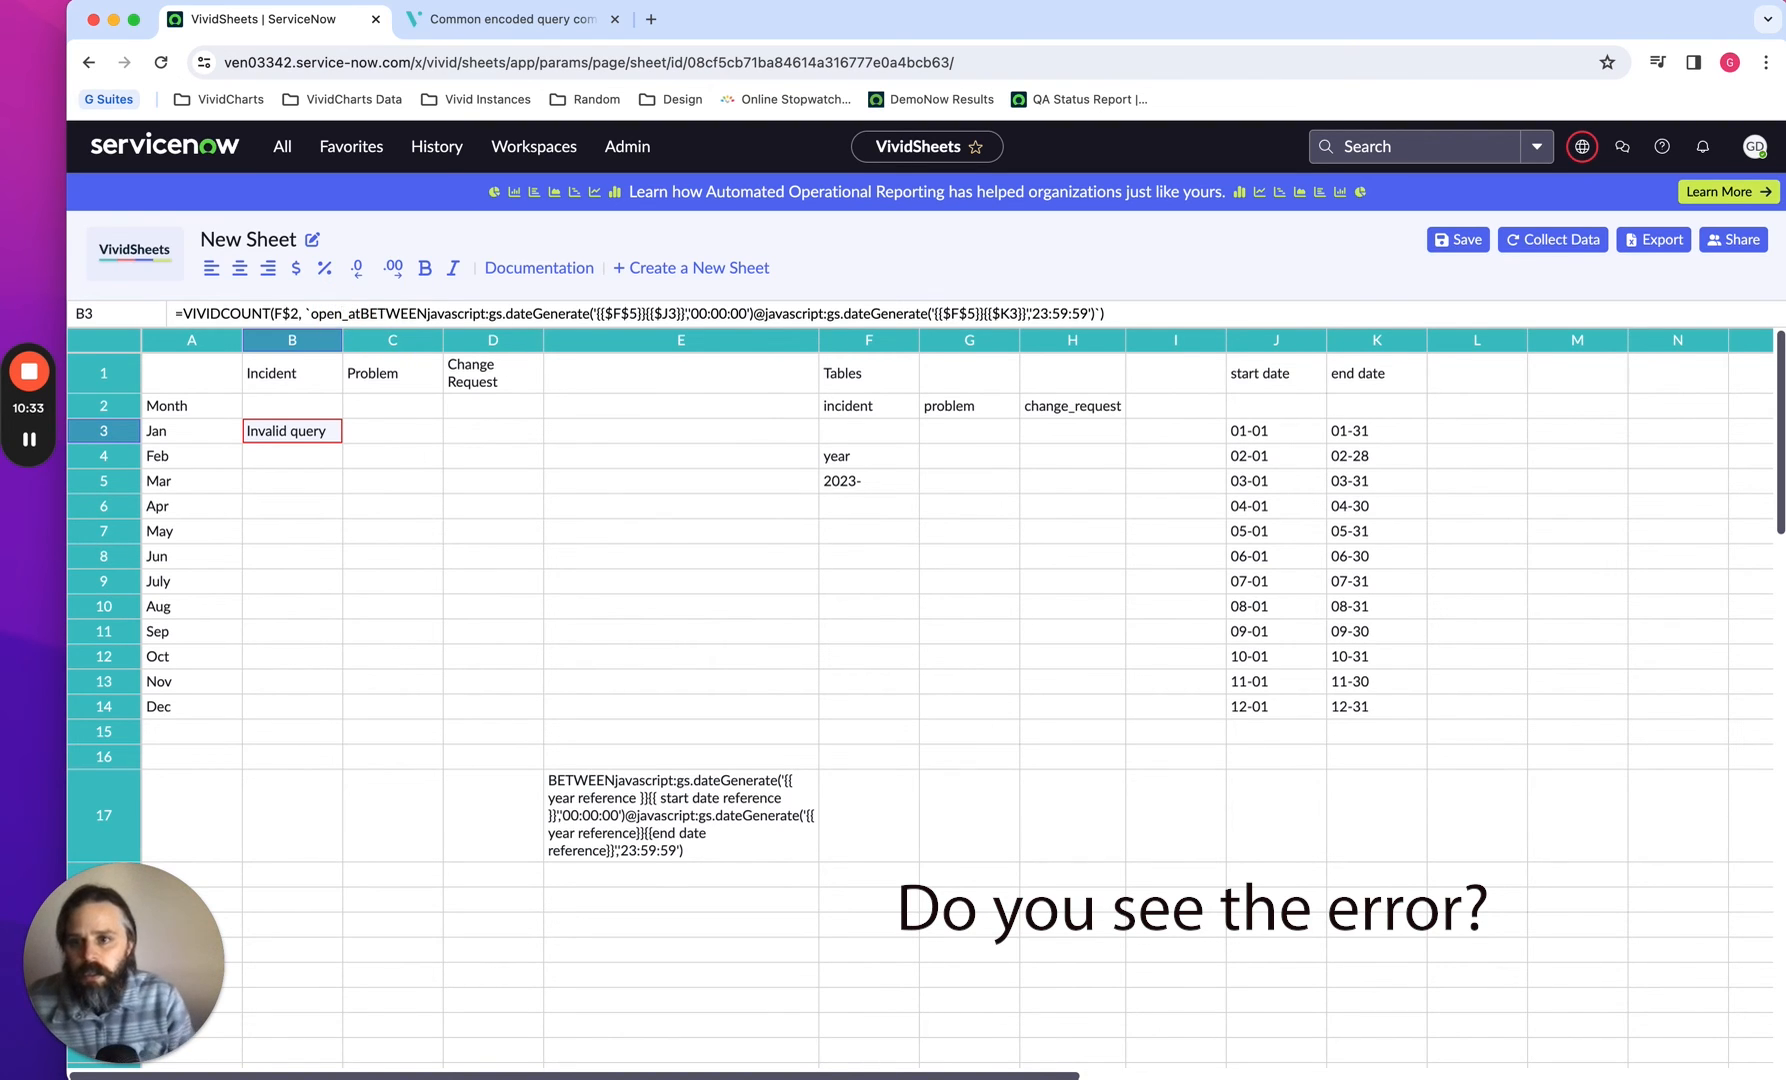
Correct the field name in B3's query to opened_at, collect the data and reselect B3
text(ed)
key(Return)
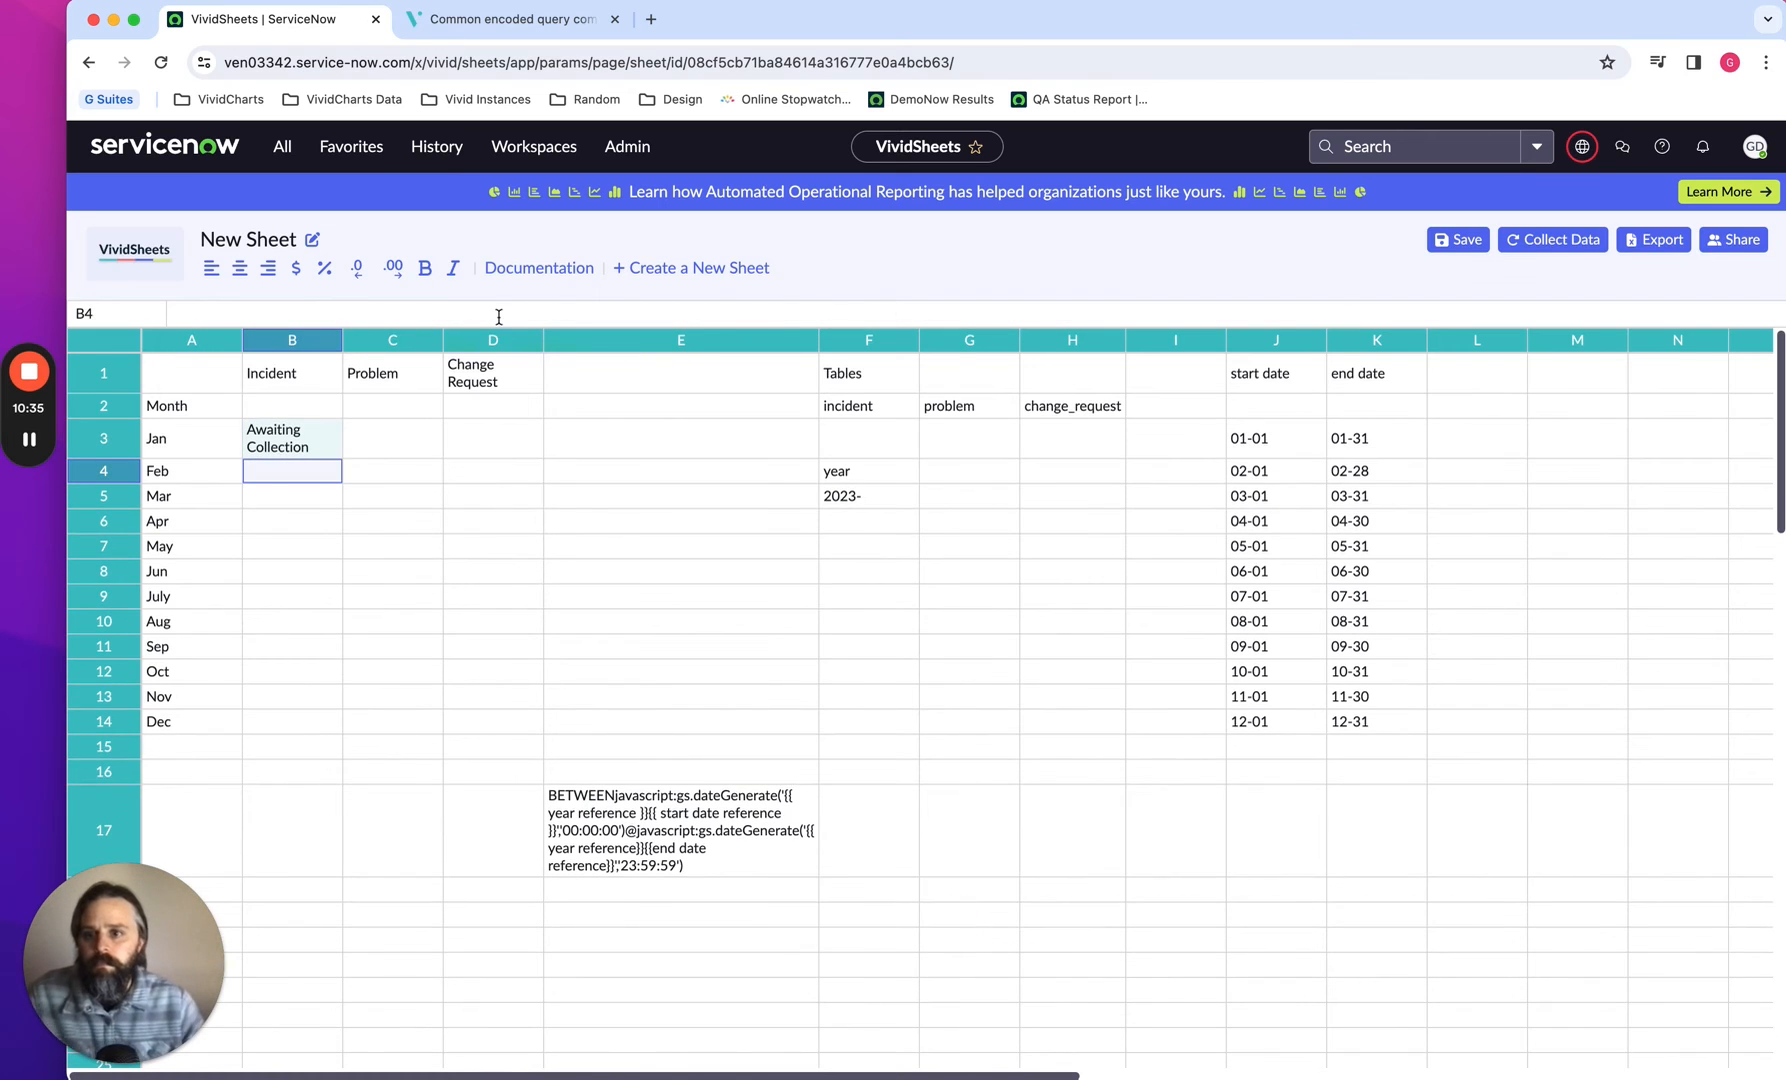
click(1572, 245)
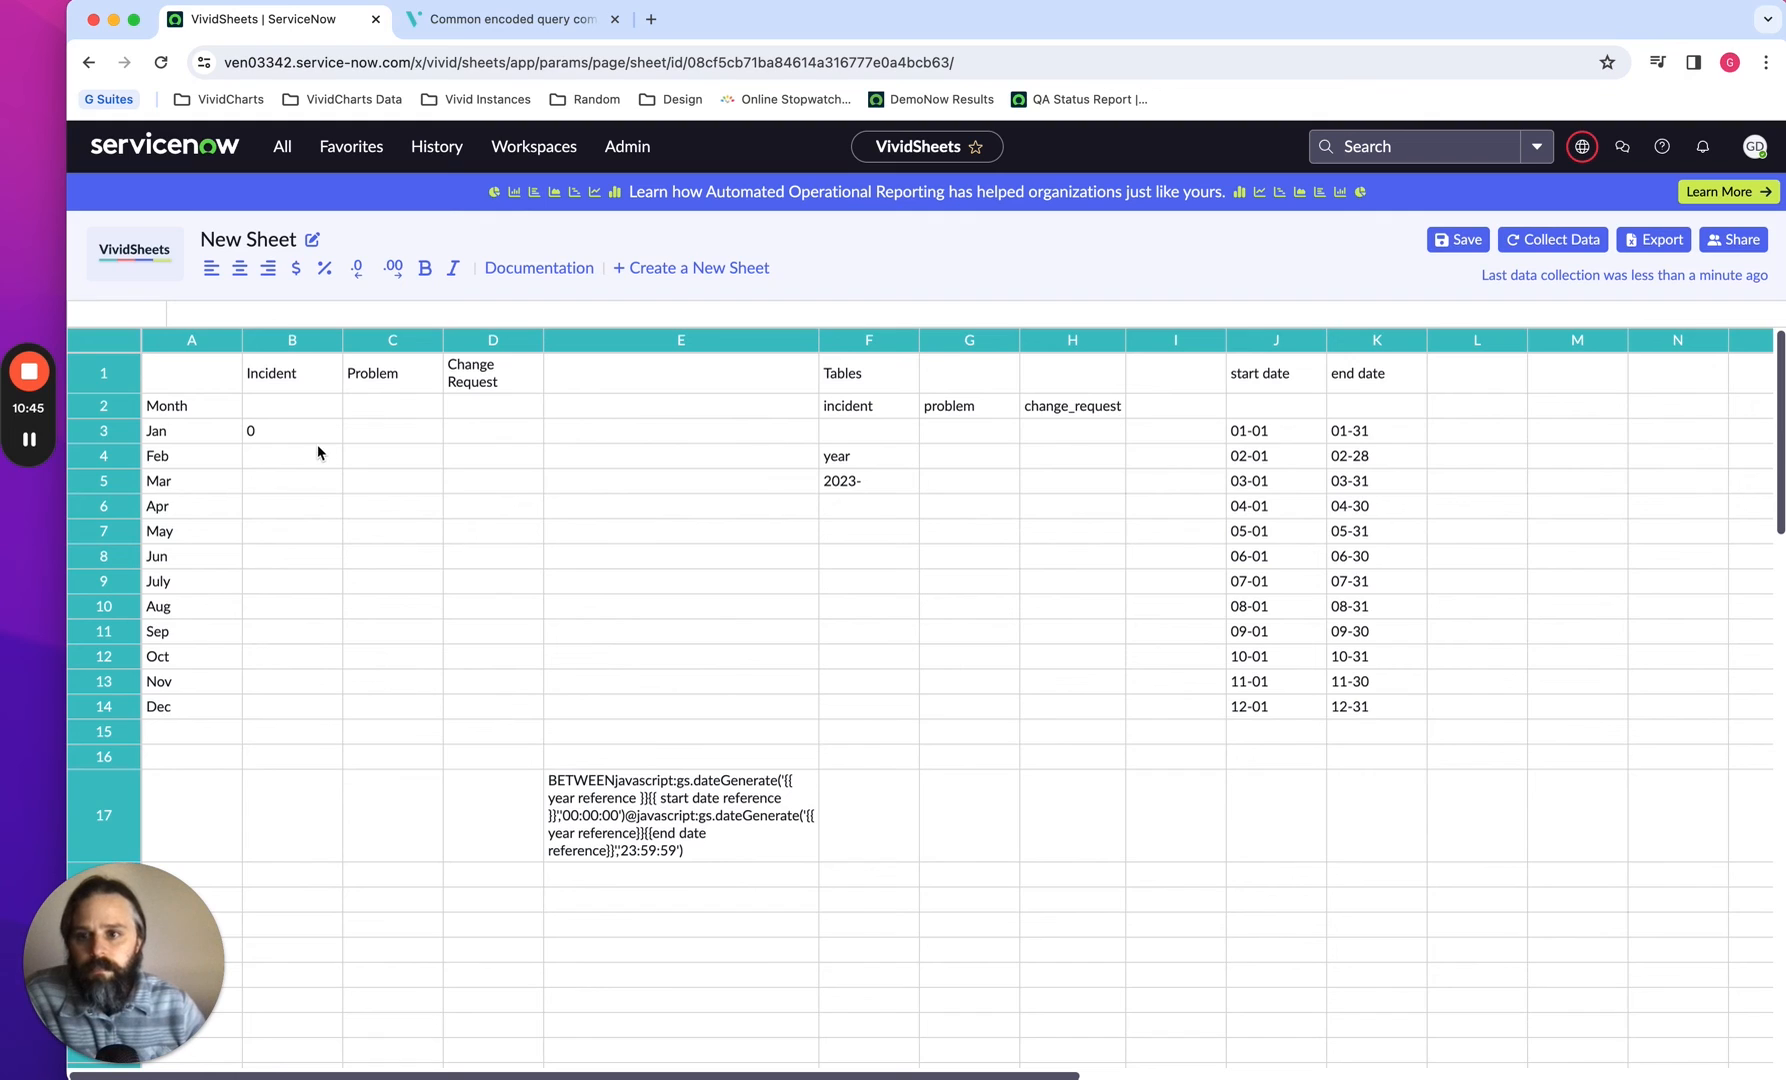
click(288, 434)
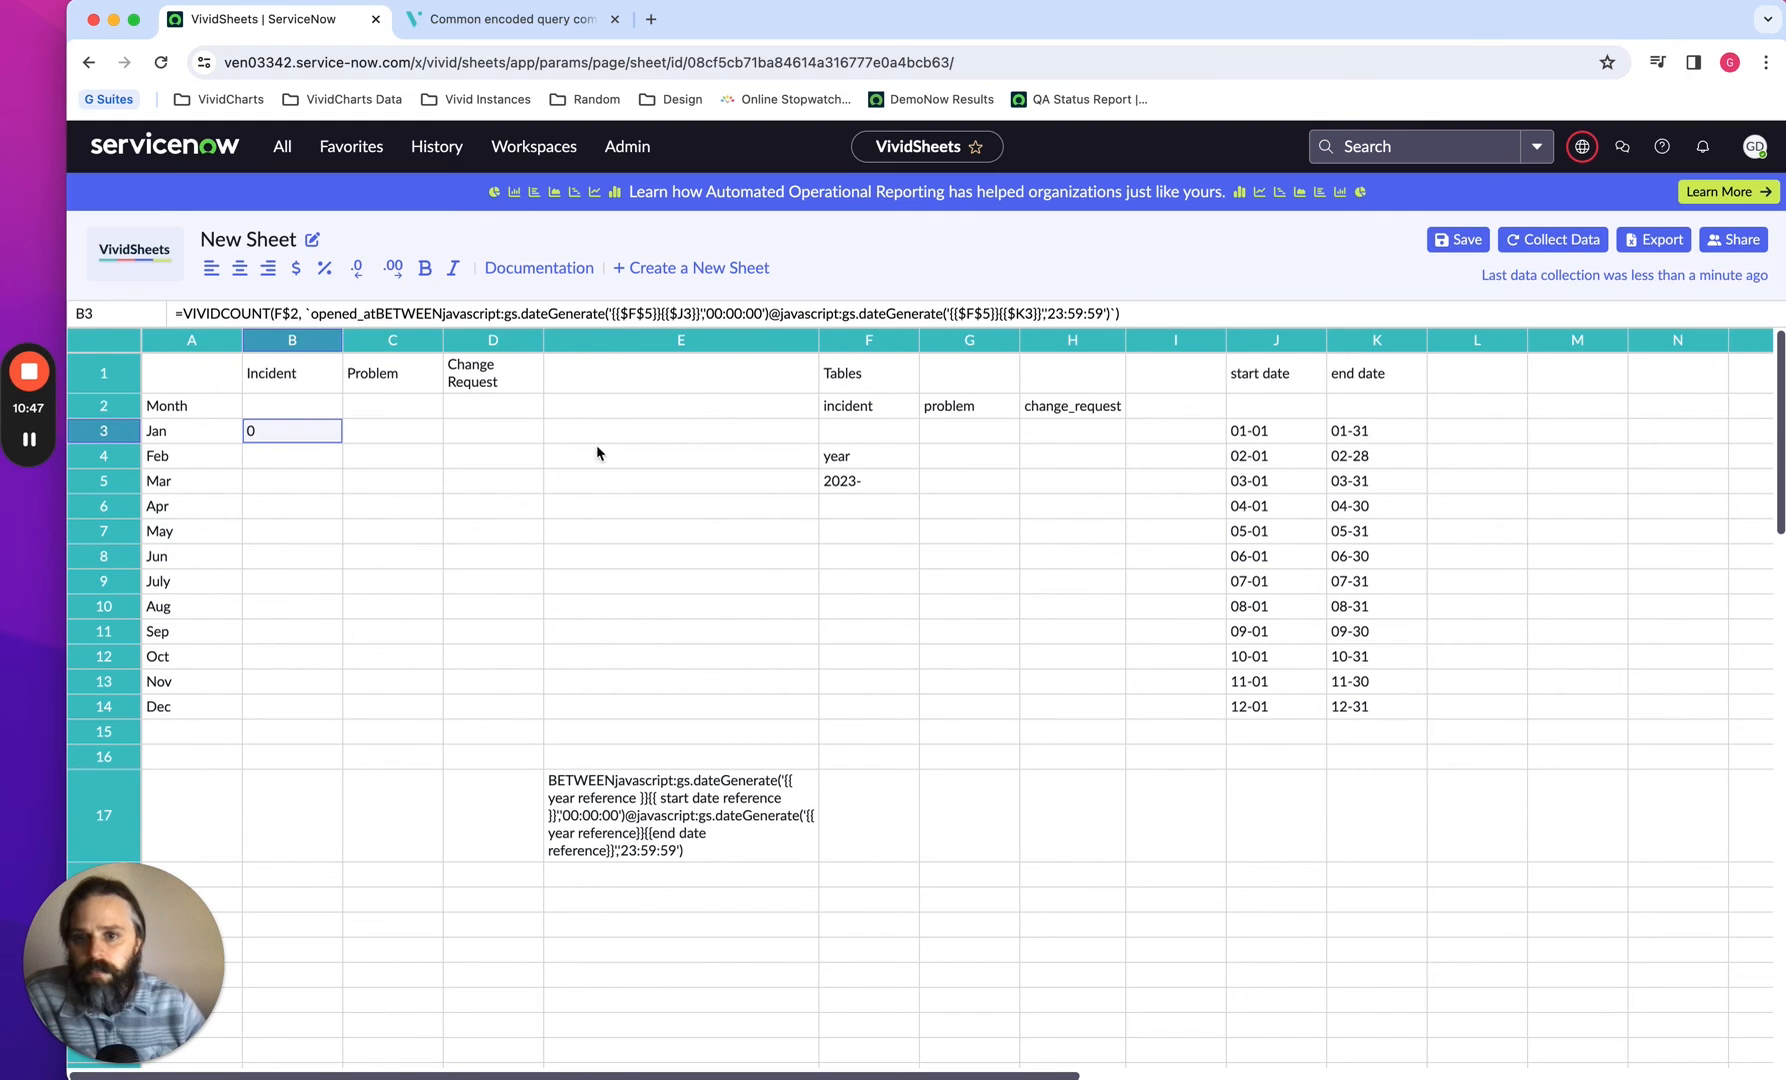
Set the year in F5 to 2020- and collect the data
click(855, 481)
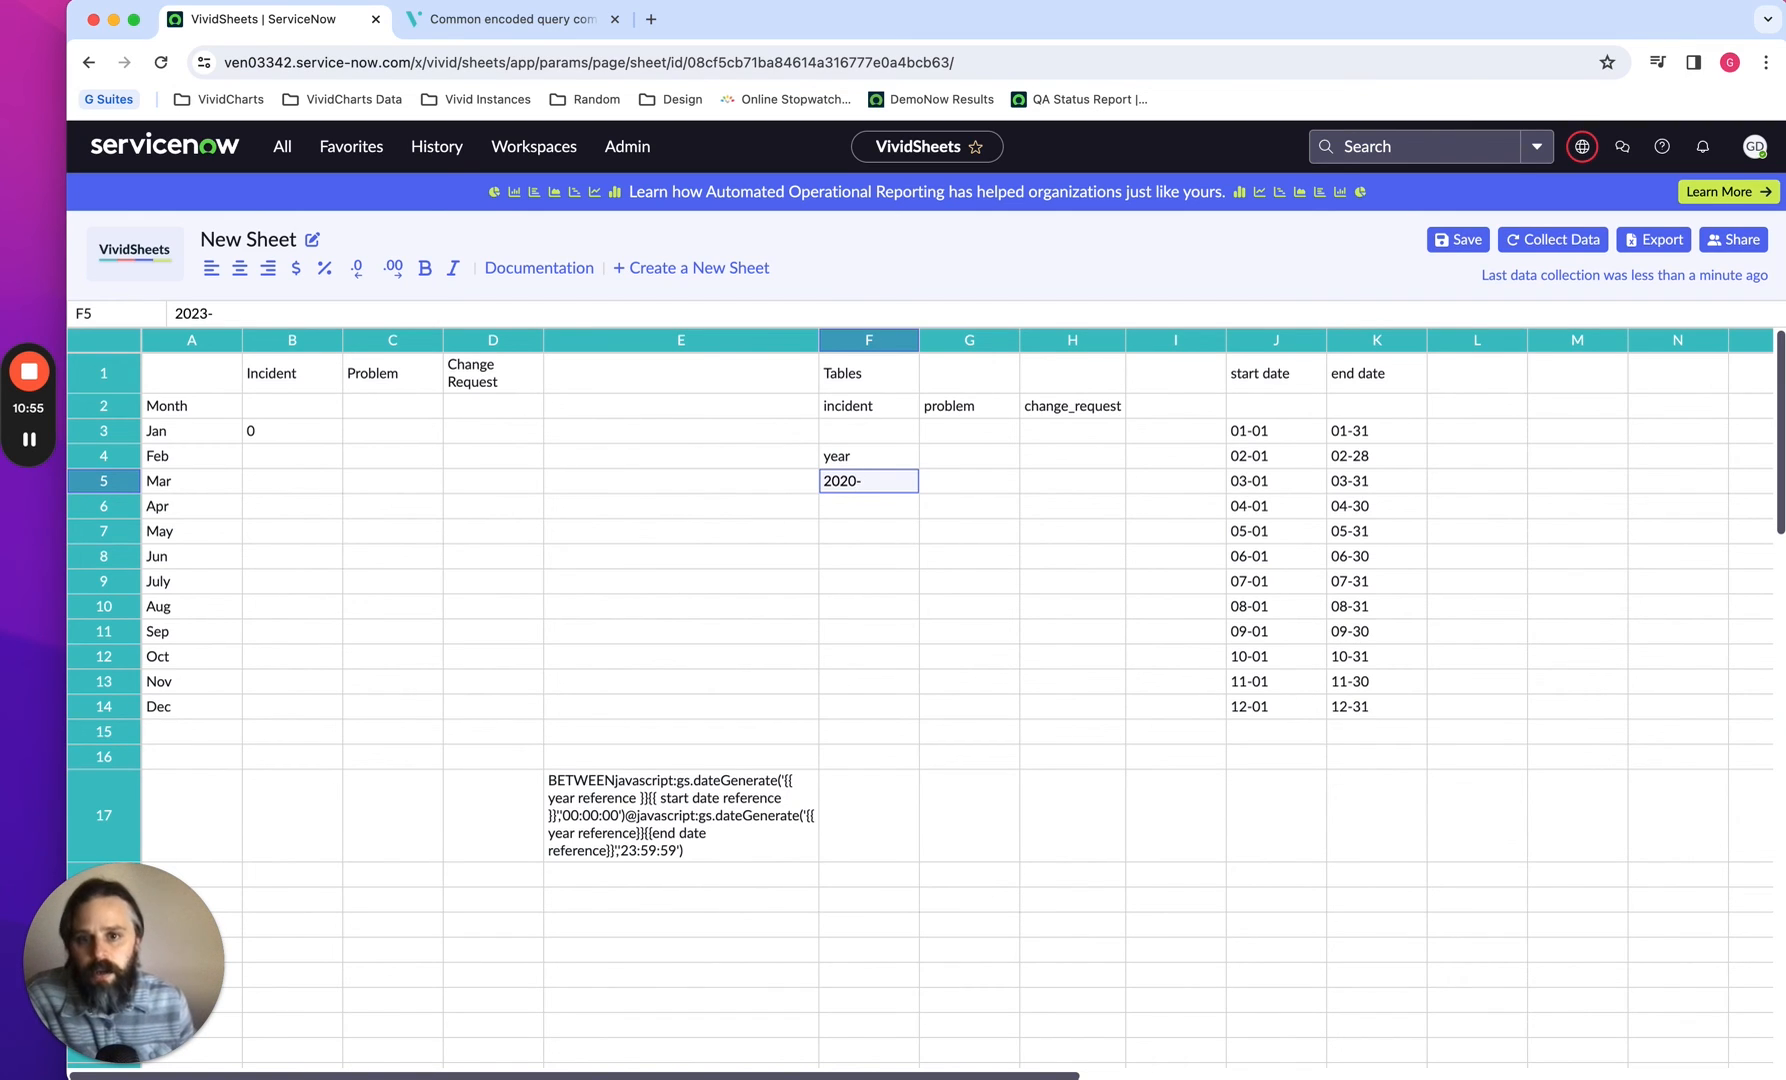
key(Return)
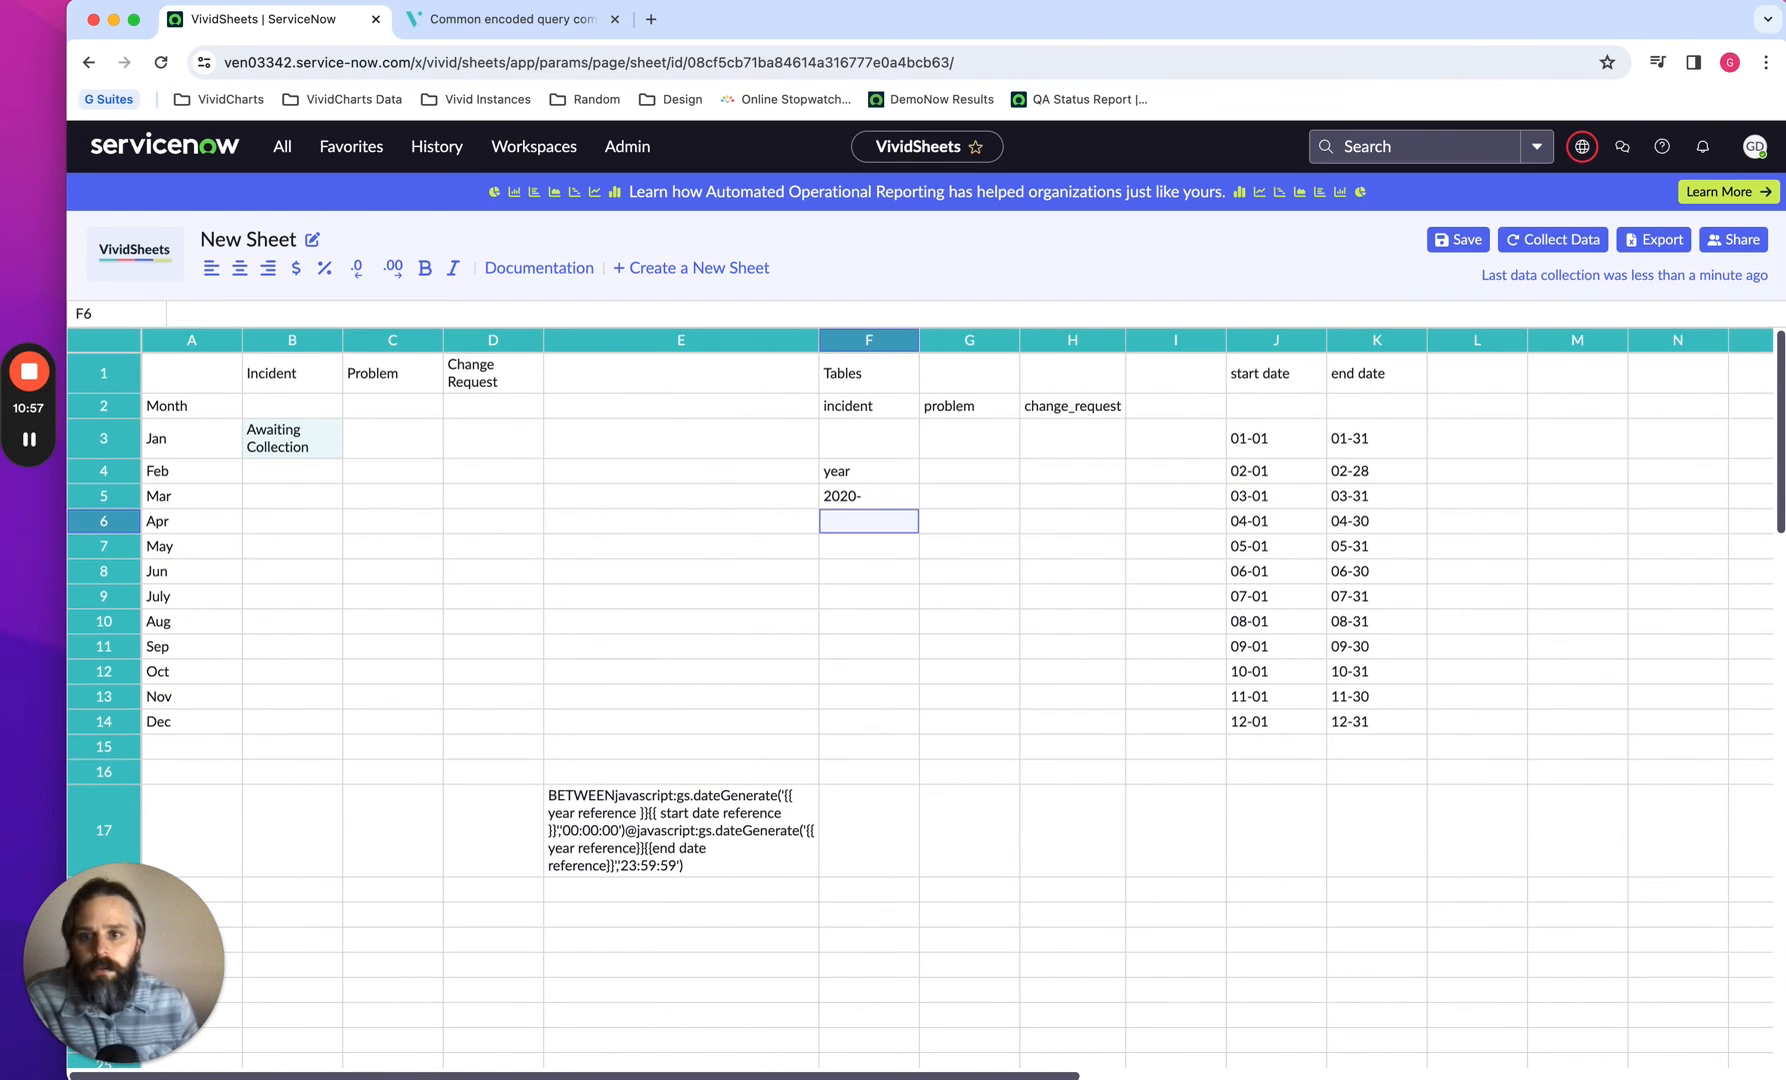
click(1523, 246)
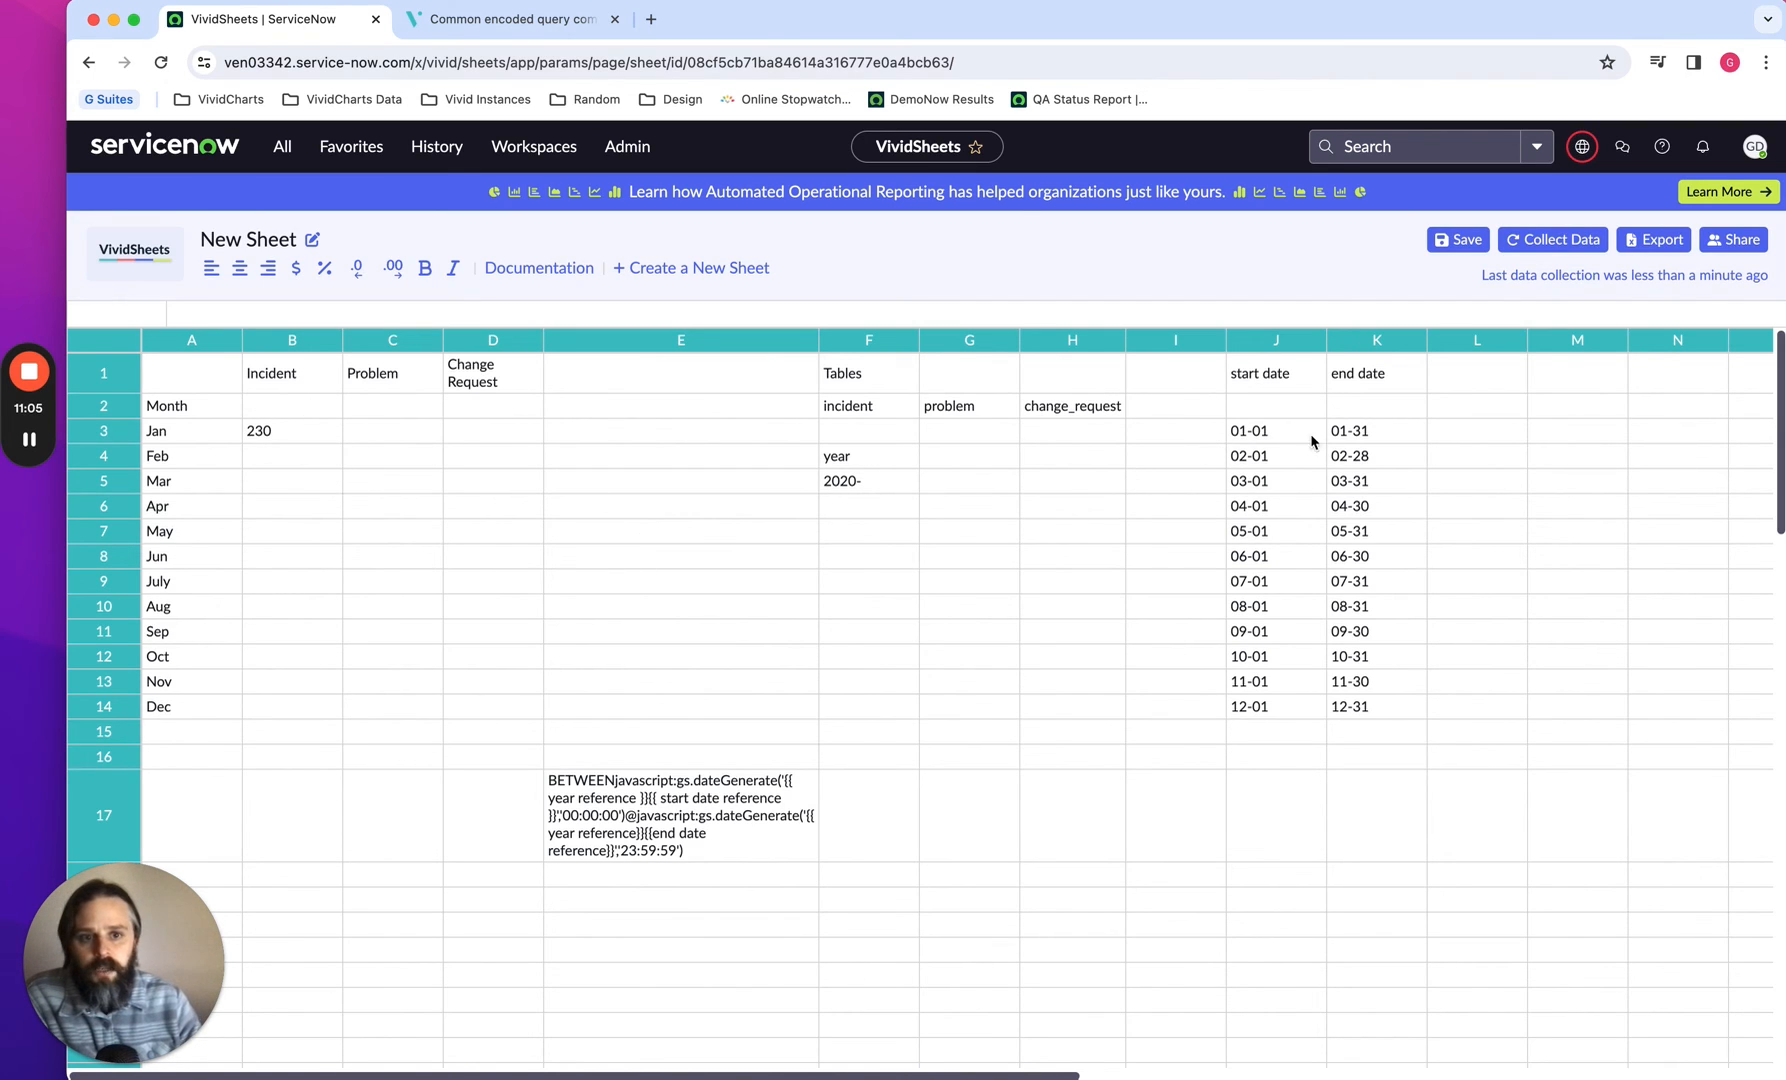
Copy B3's incident formula down to B4 through B14 for February to December and collect the data
click(289, 441)
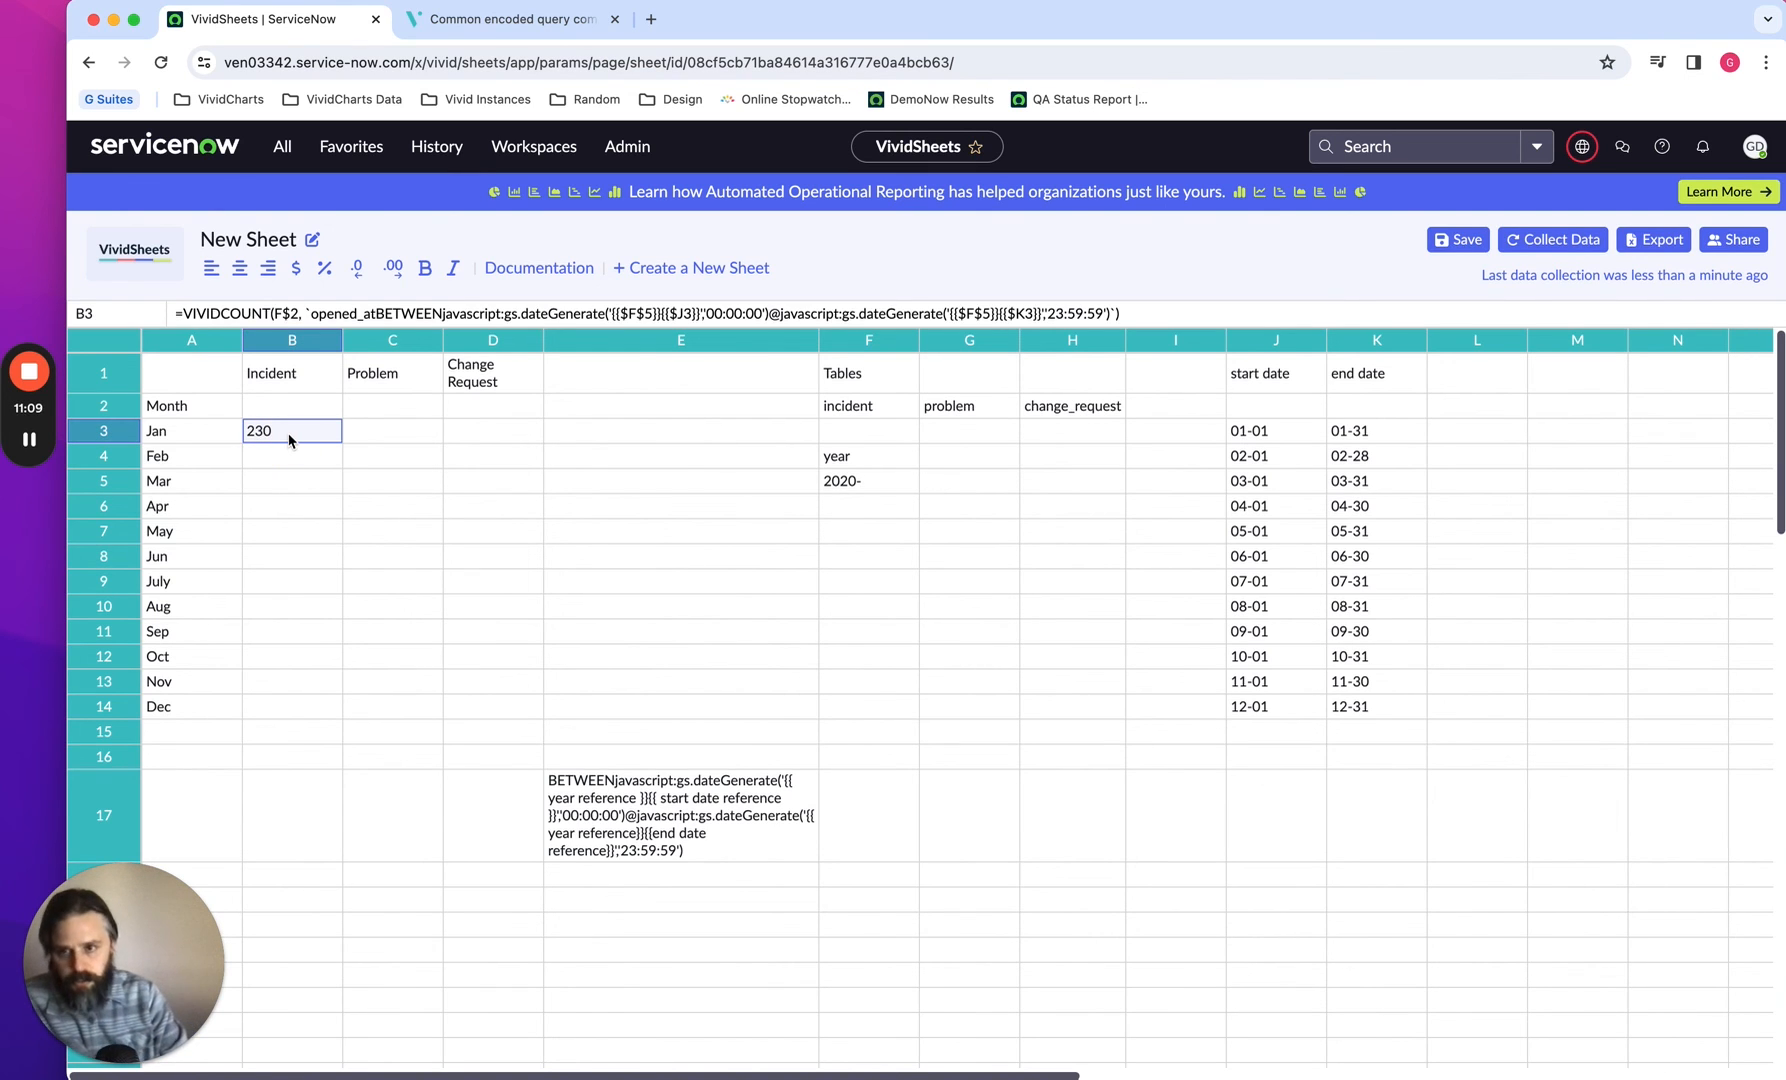
key(Down)
key(ctrl+v)
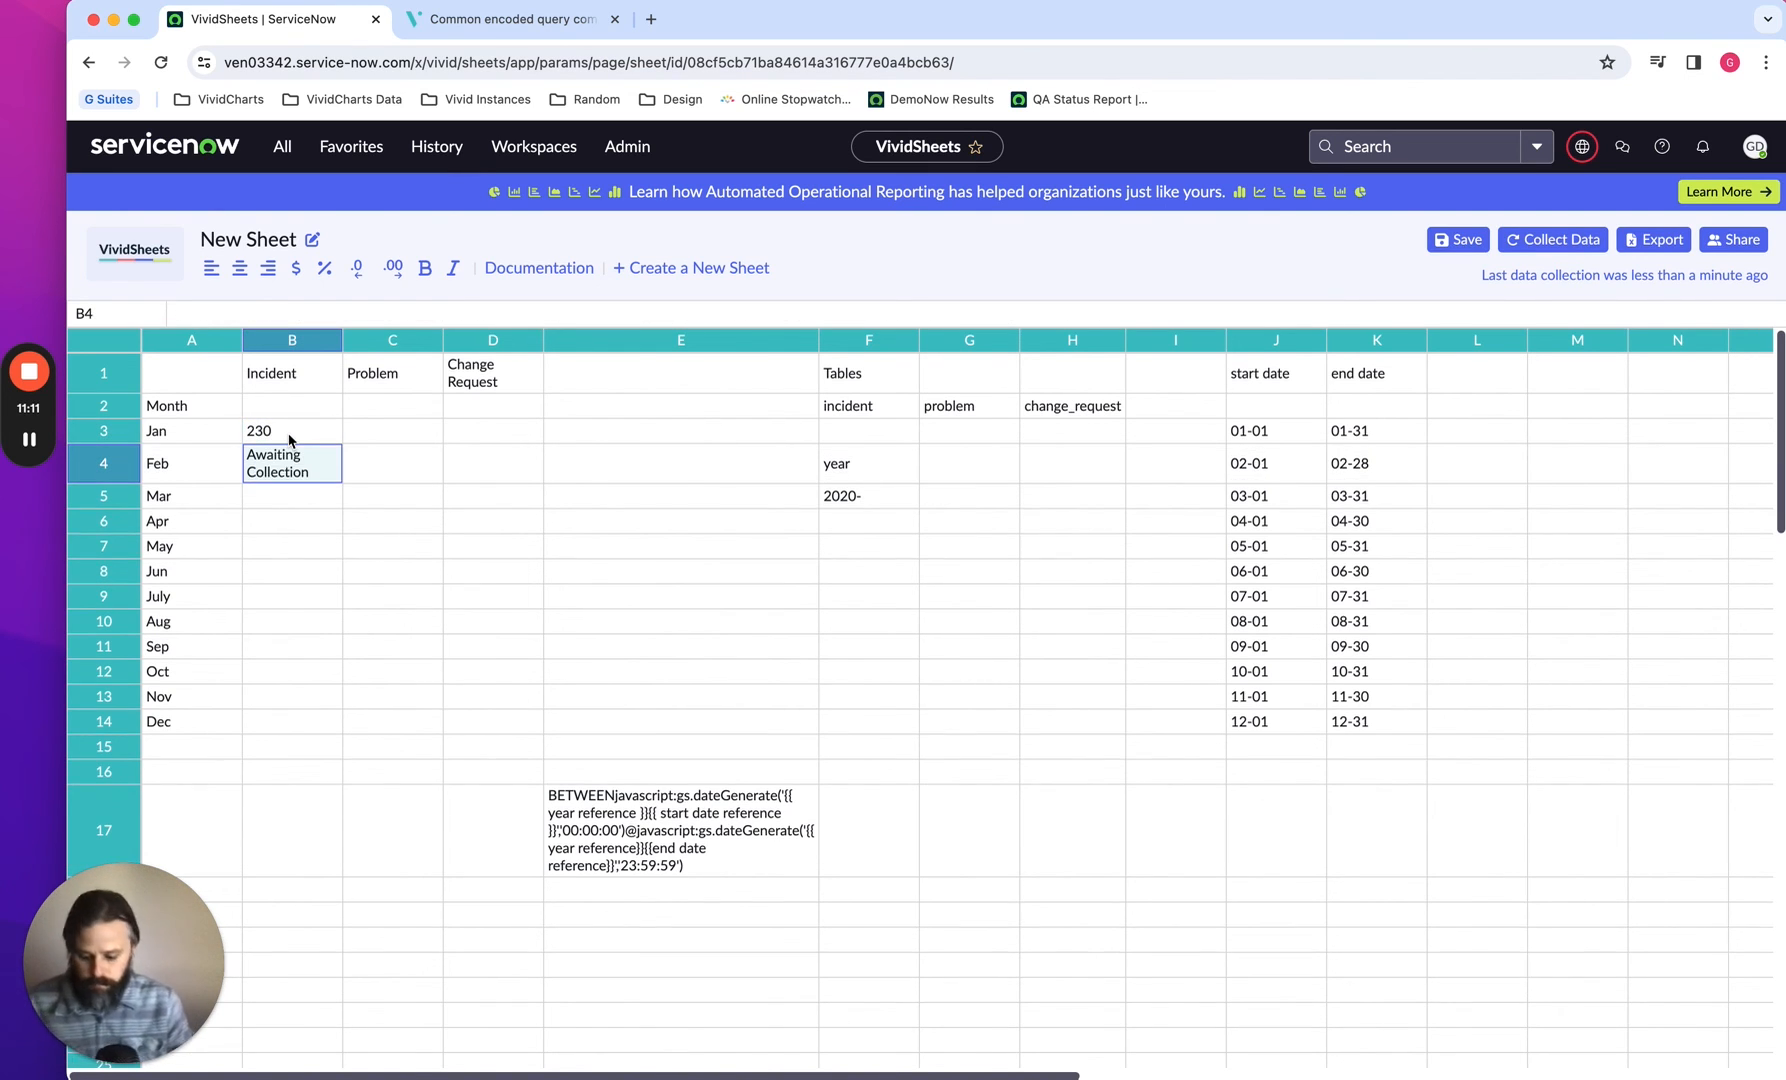
key(Down)
key(ctrl+v)
key(Down)
key(ctrl+v)
key(Down)
key(ctrl+v)
key(Down)
key(ctrl+v)
key(Down)
key(ctrl+v)
key(Down)
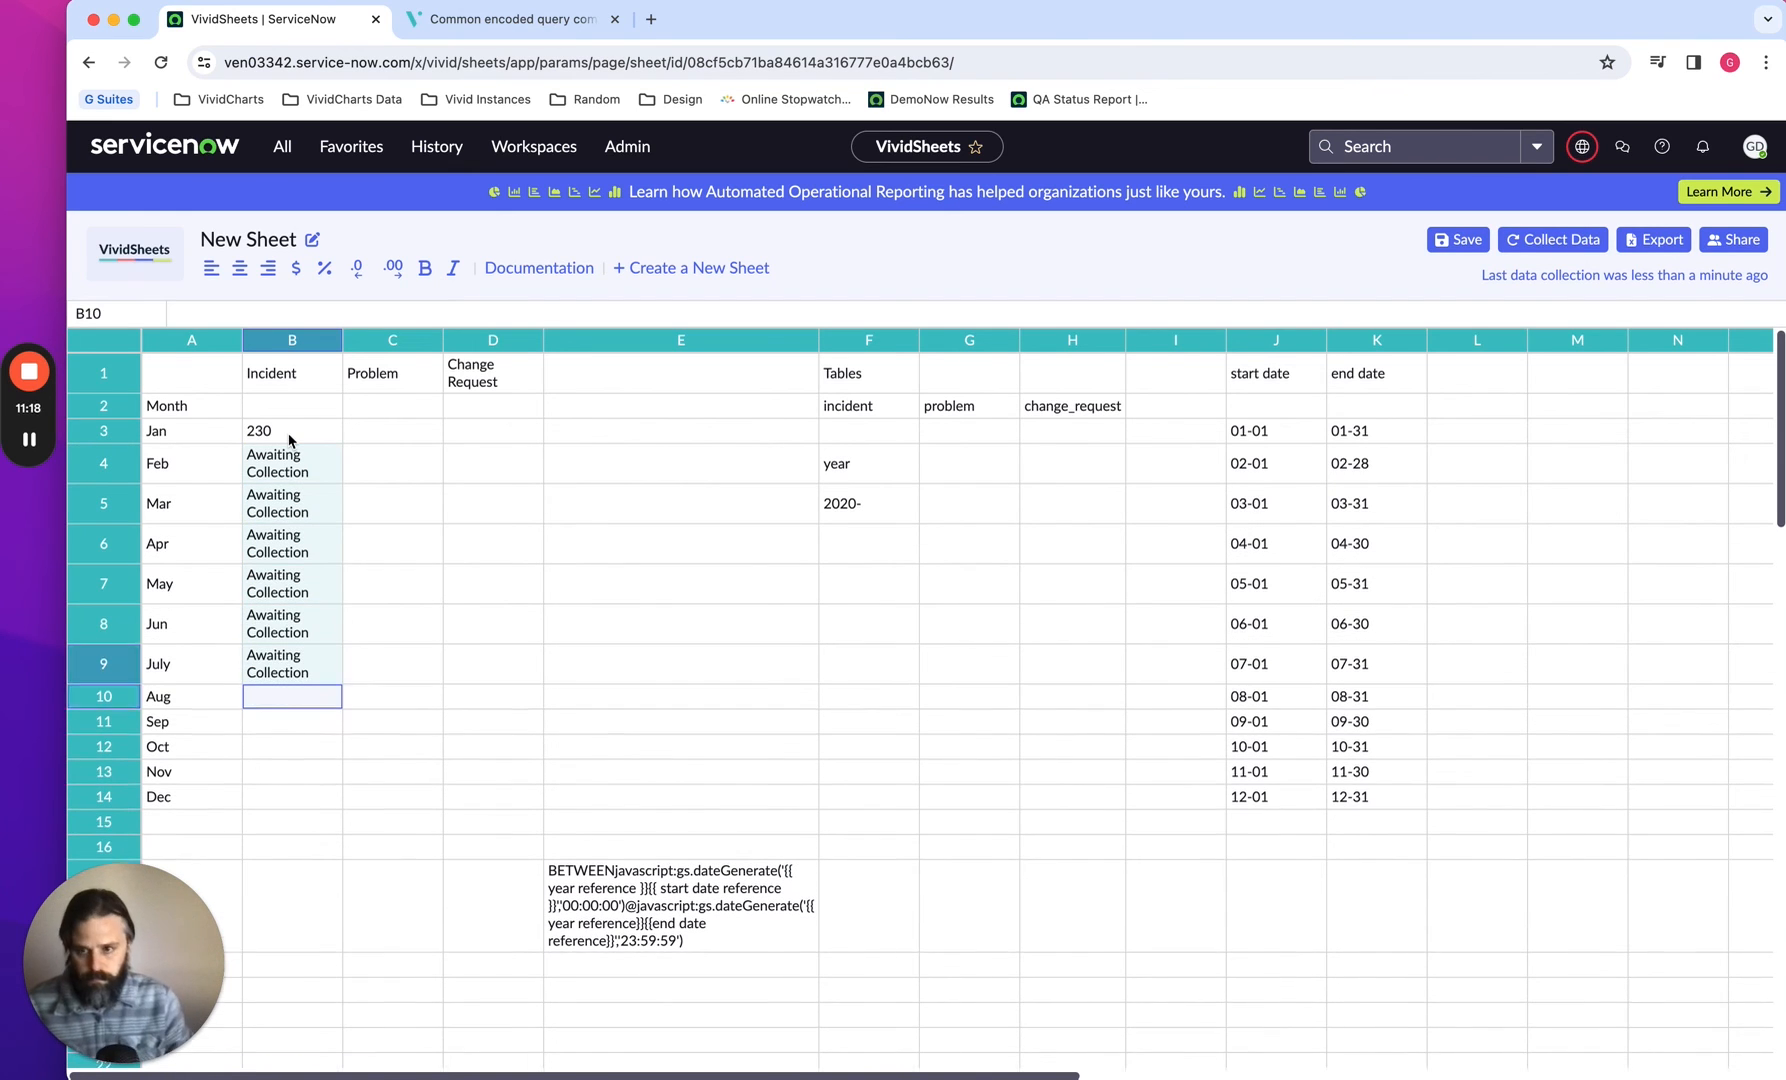
key(ctrl+v)
key(Down)
key(ctrl+v)
key(Down)
key(super+v)
key(Down)
key(super+v)
key(Down)
text(Awaiting Collection)
key(Down)
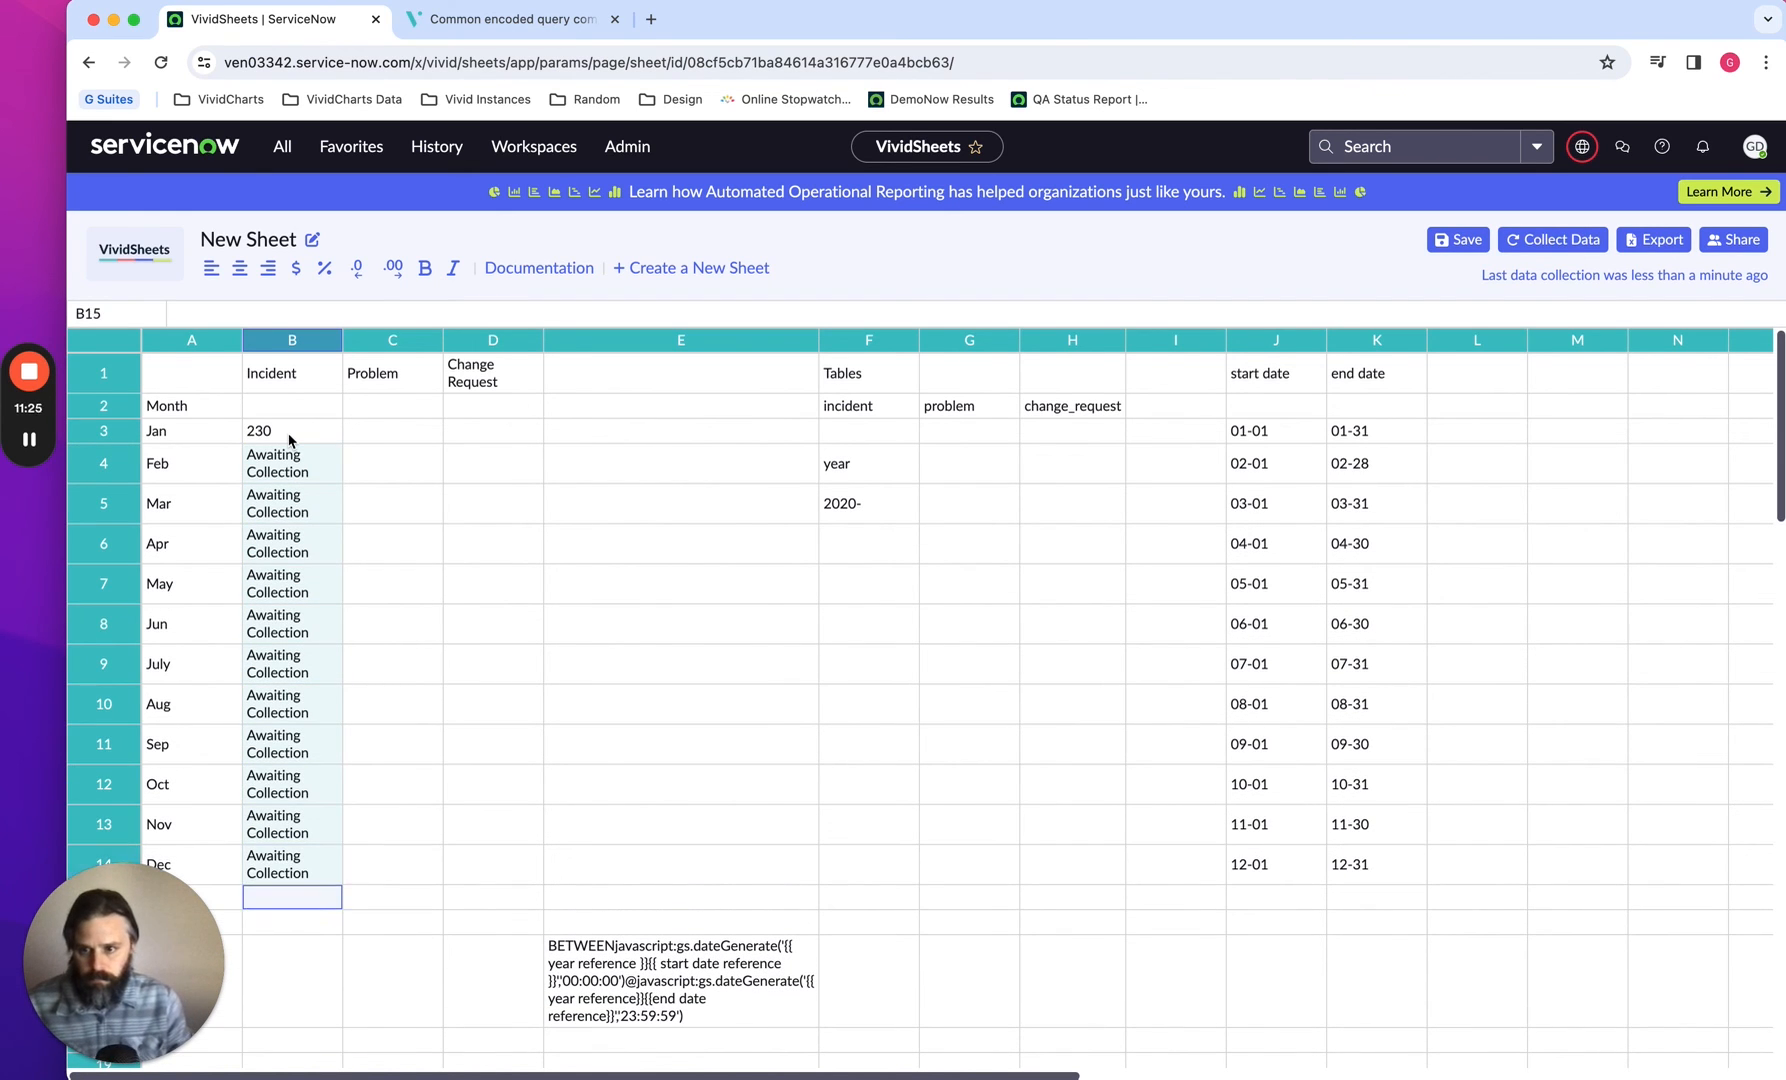
key(Up)
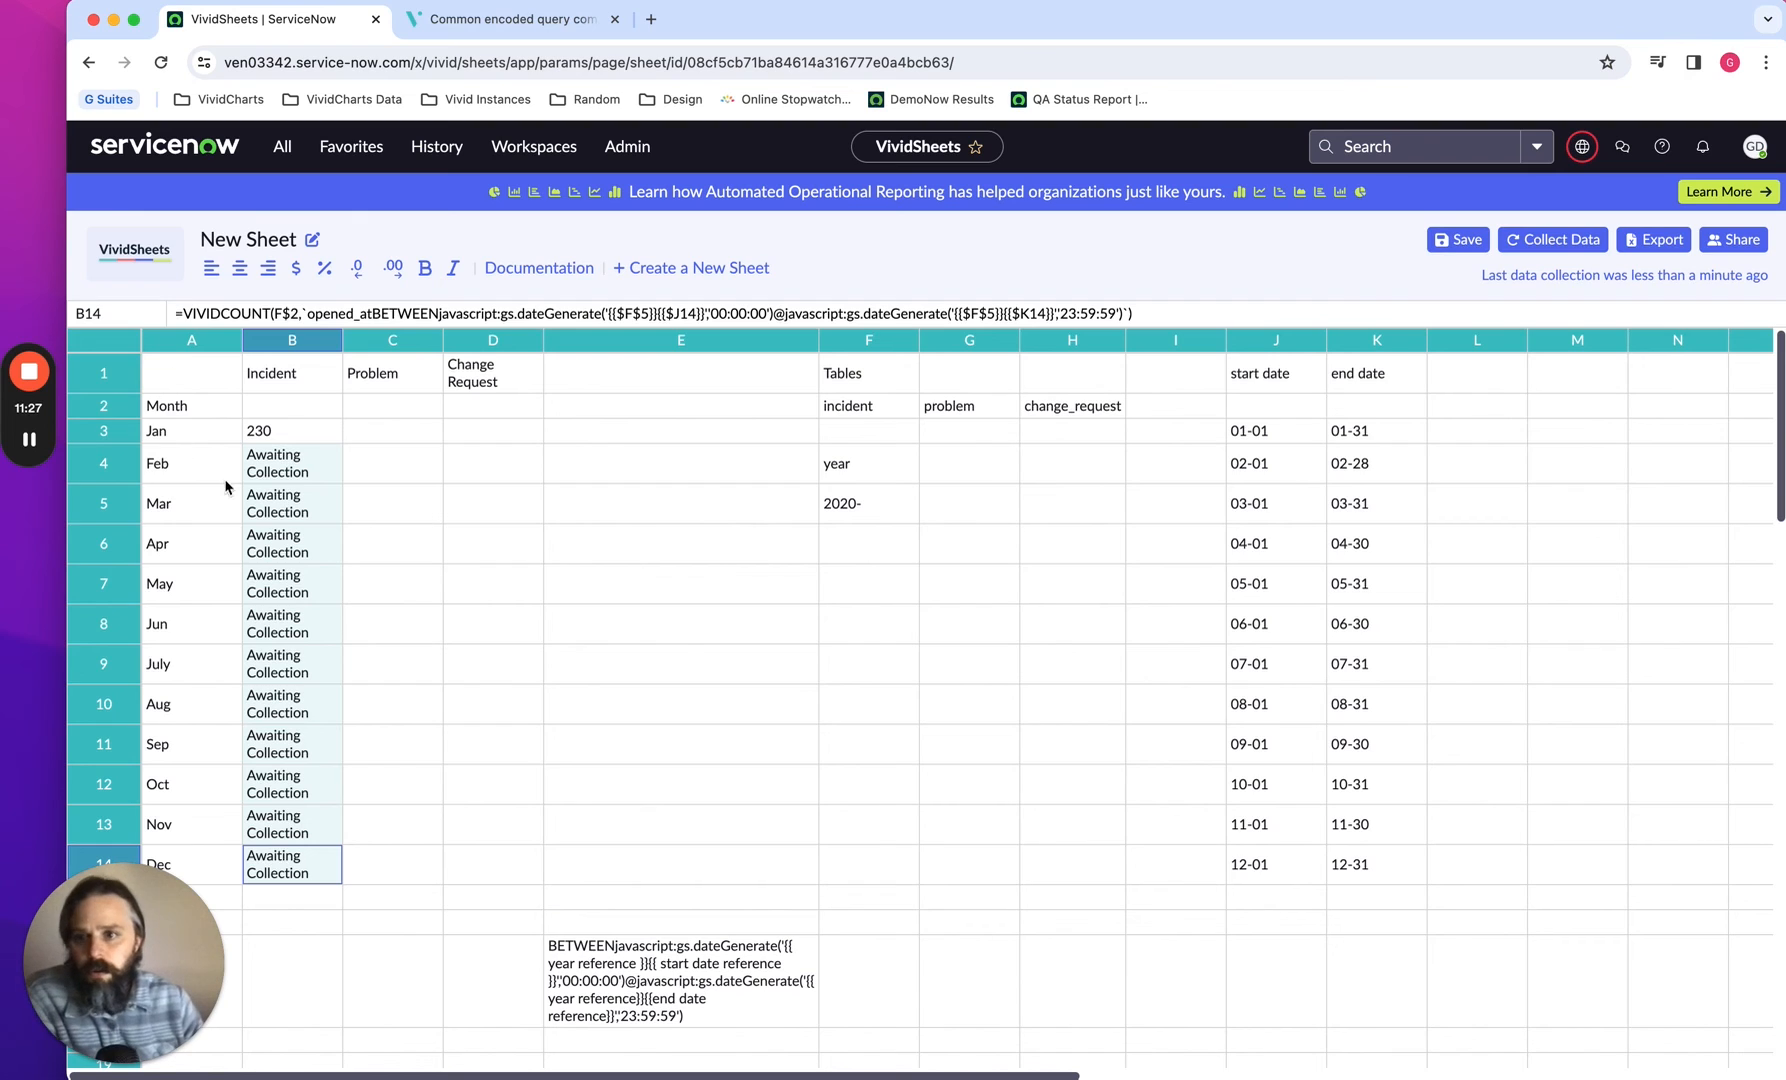
click(1558, 243)
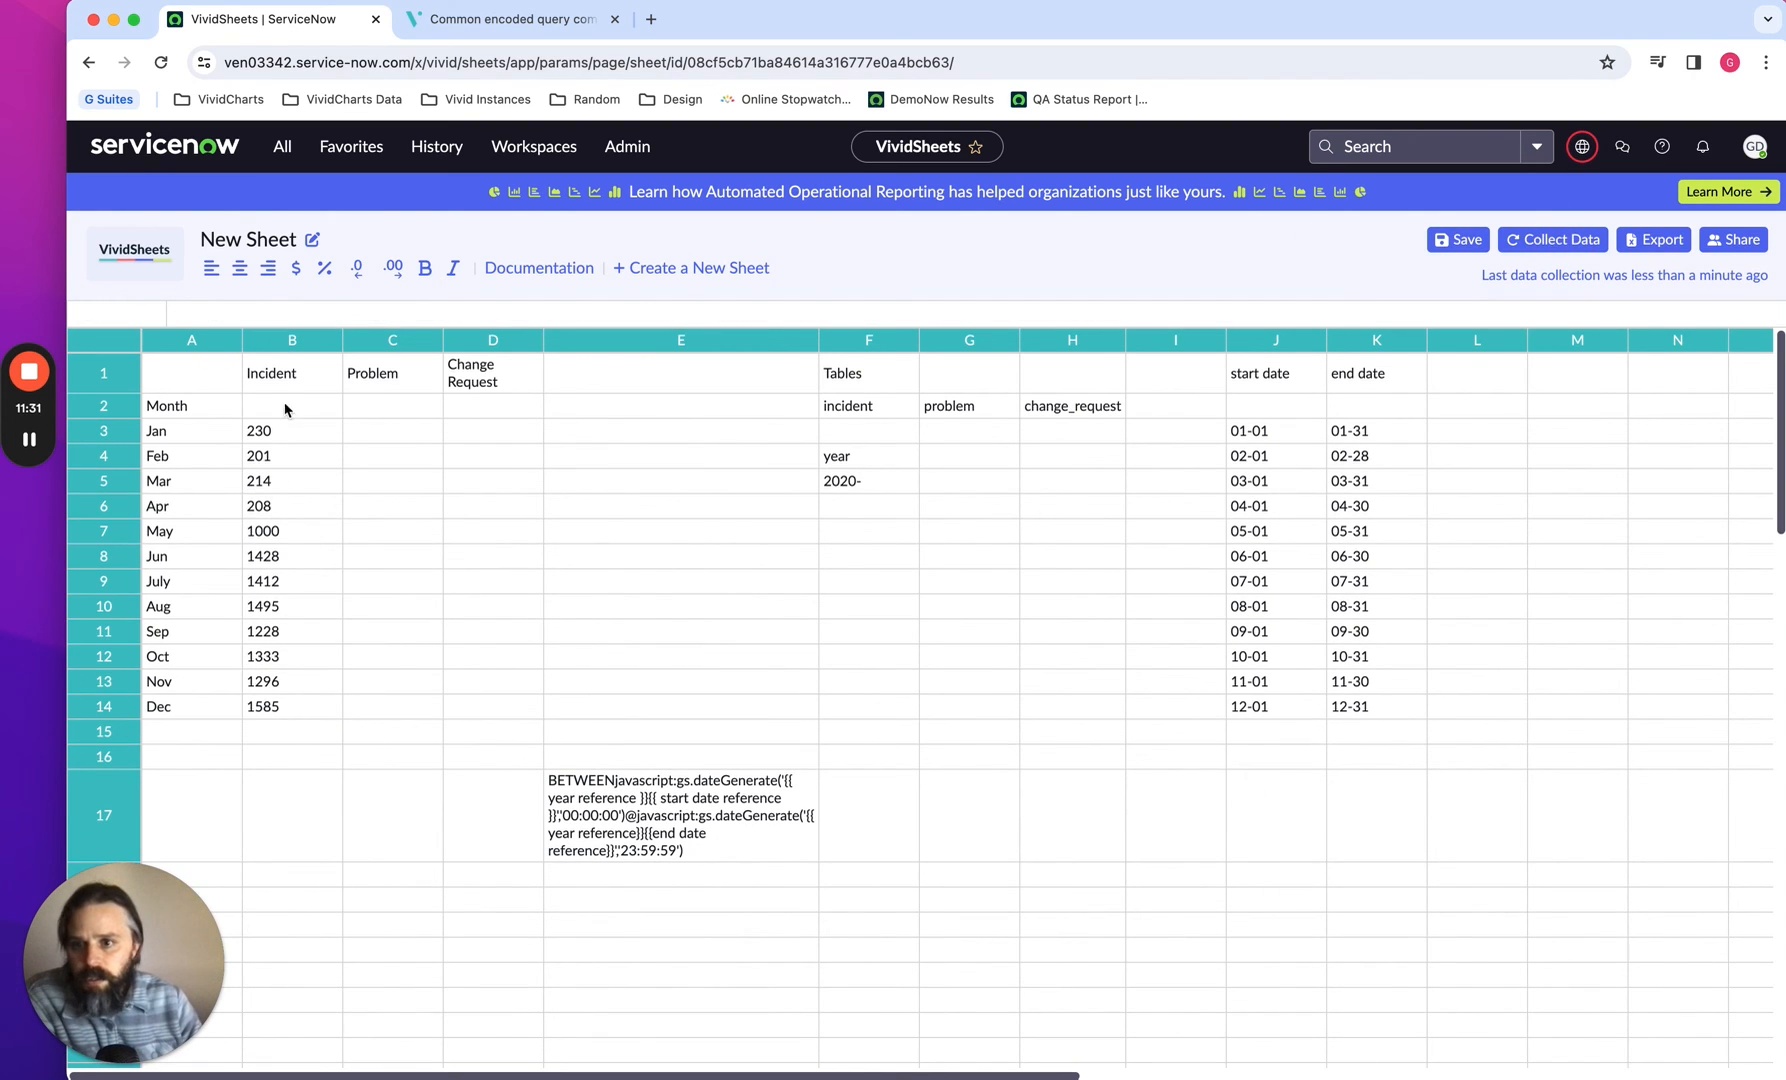
Go through the Incident column's formulas to compare their start and end date references row by row, then return to B3
click(286, 437)
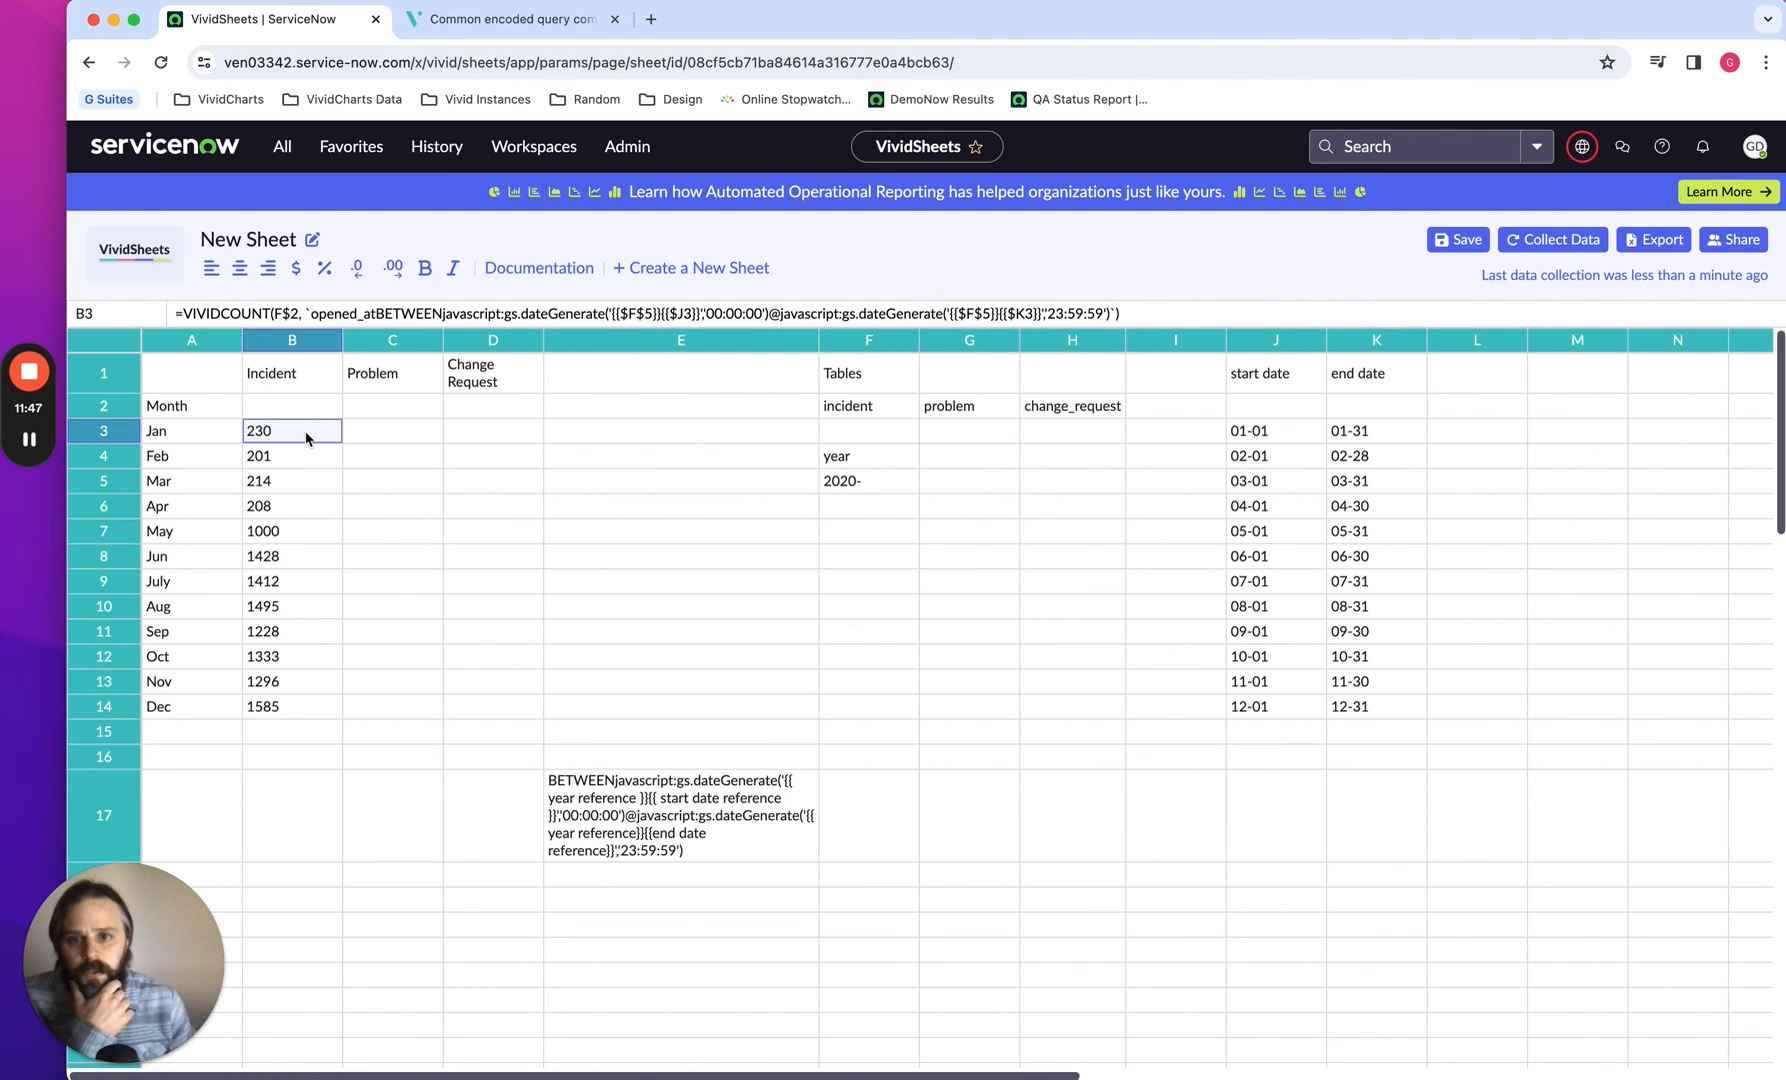
key(Down)
key(Down)
key(Down)
key(Down)
key(Down)
key(Down)
key(Down)
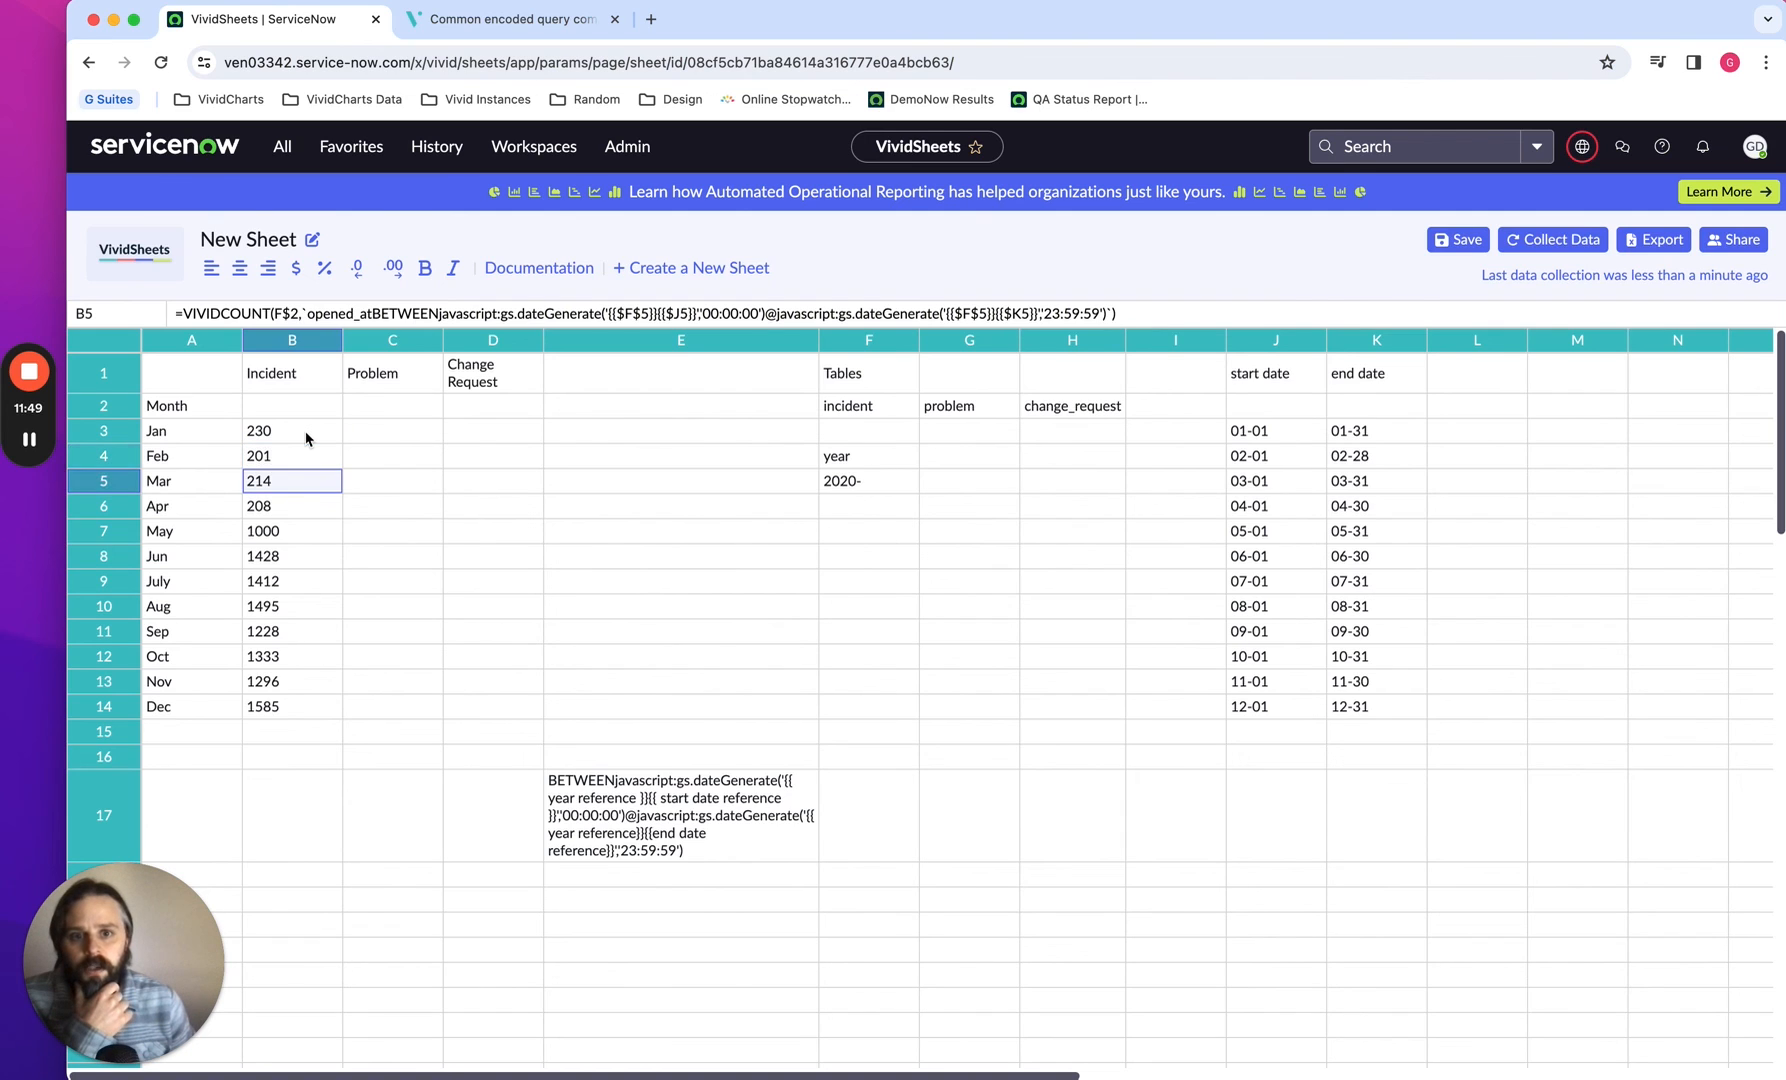
key(Down)
key(Down)
key(Down)
key(Down)
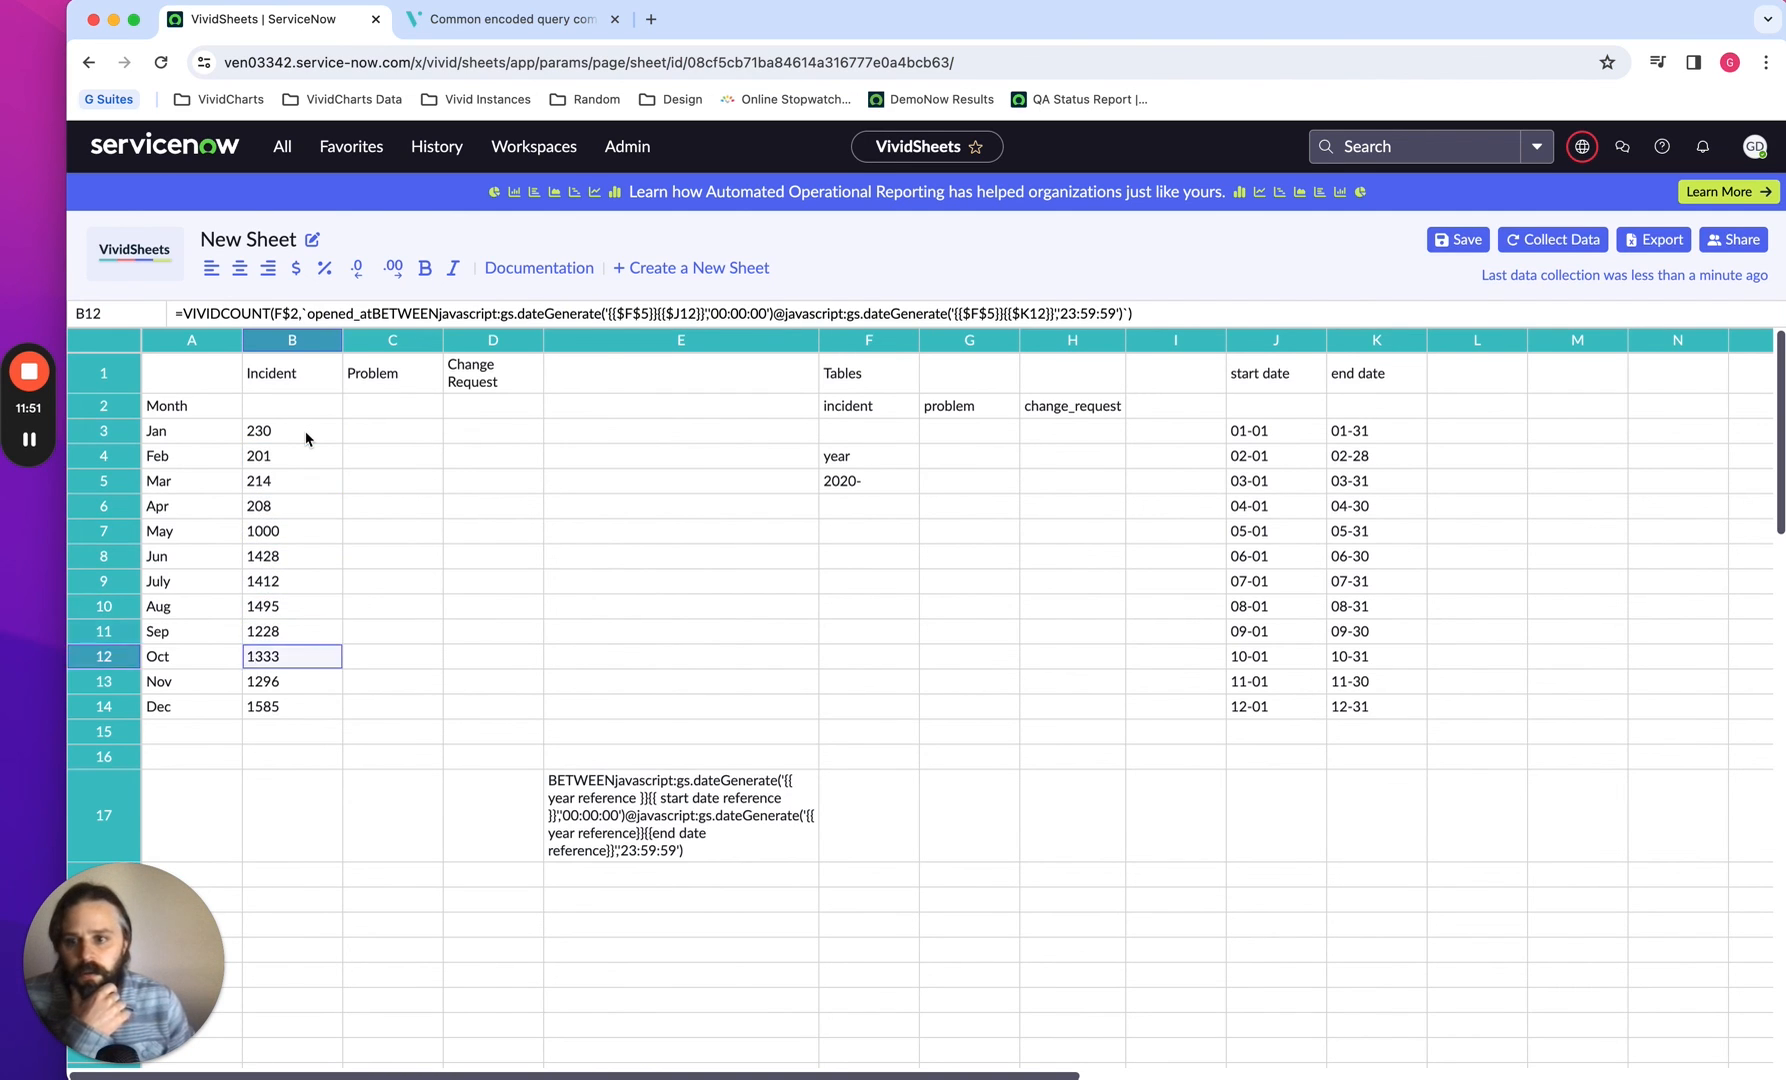
key(Up)
key(Up)
key(Up)
key(Up)
key(Up)
key(Up)
key(Up)
key(Up)
key(Up)
key(Up)
key(Up)
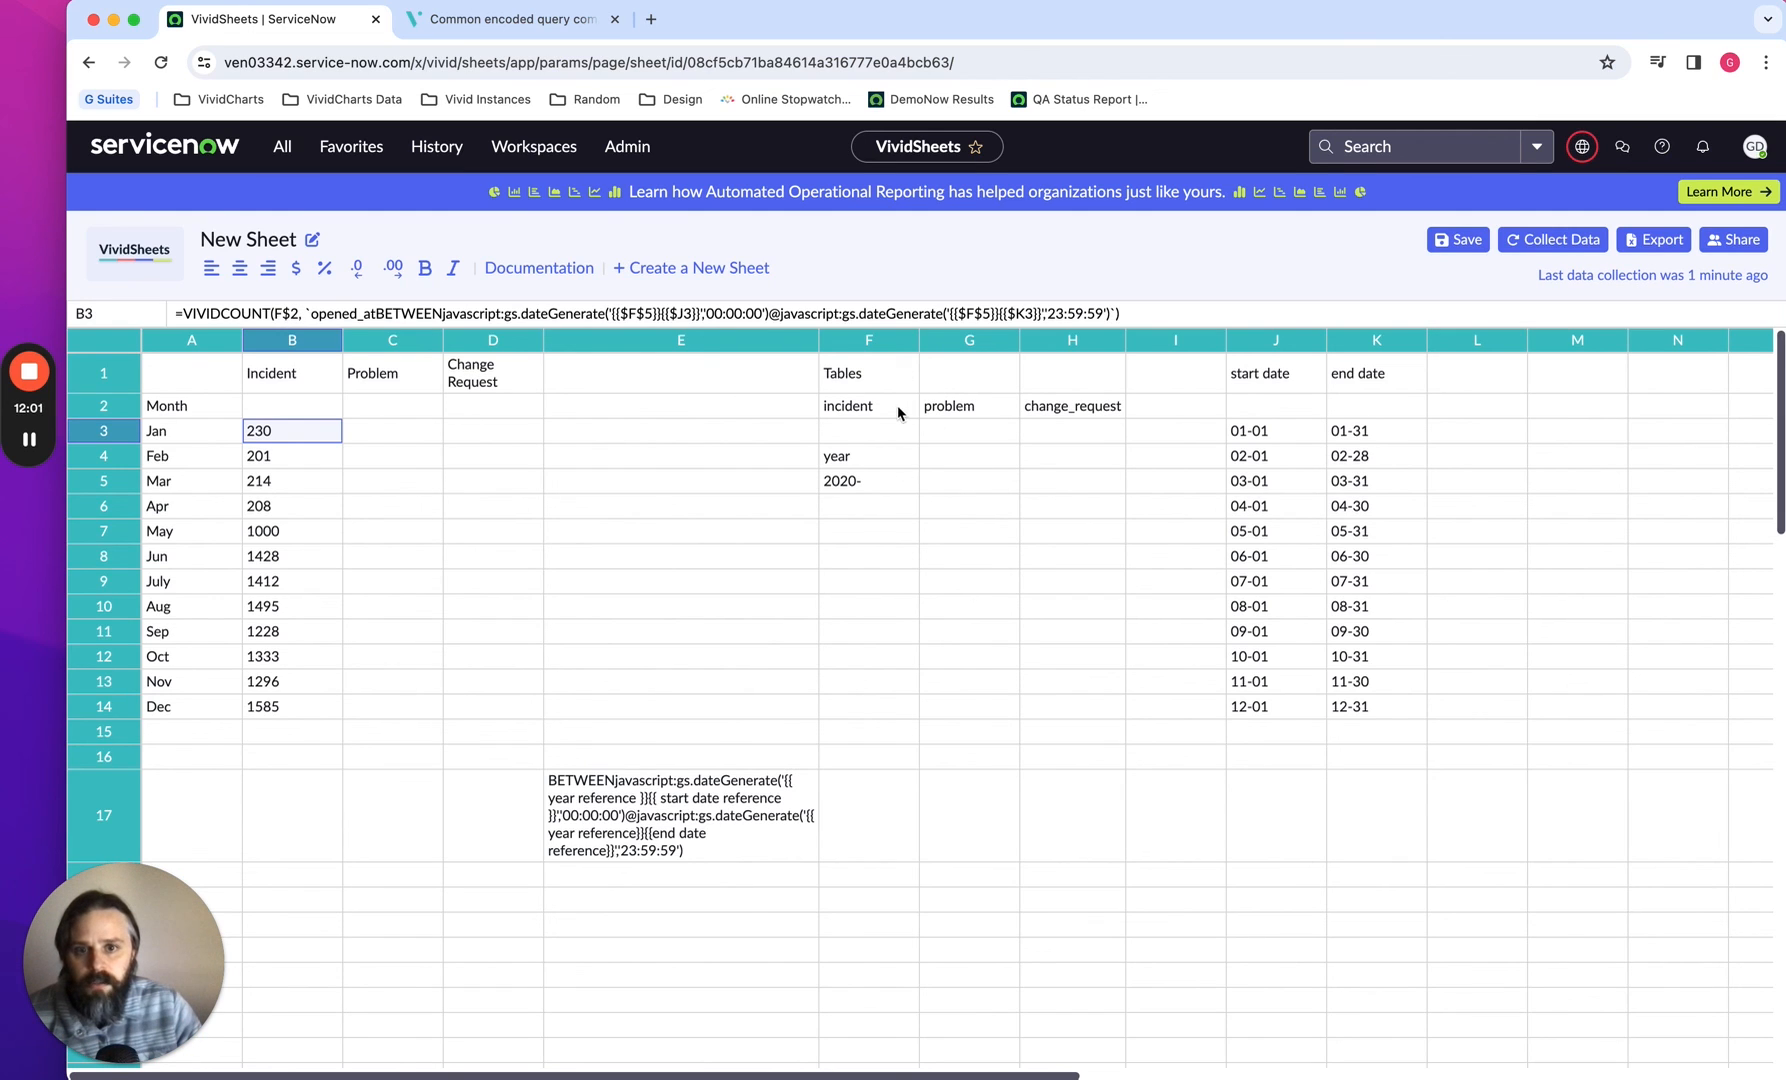
Copy B3's formula into C3 for January's problem count and collect the data
click(304, 447)
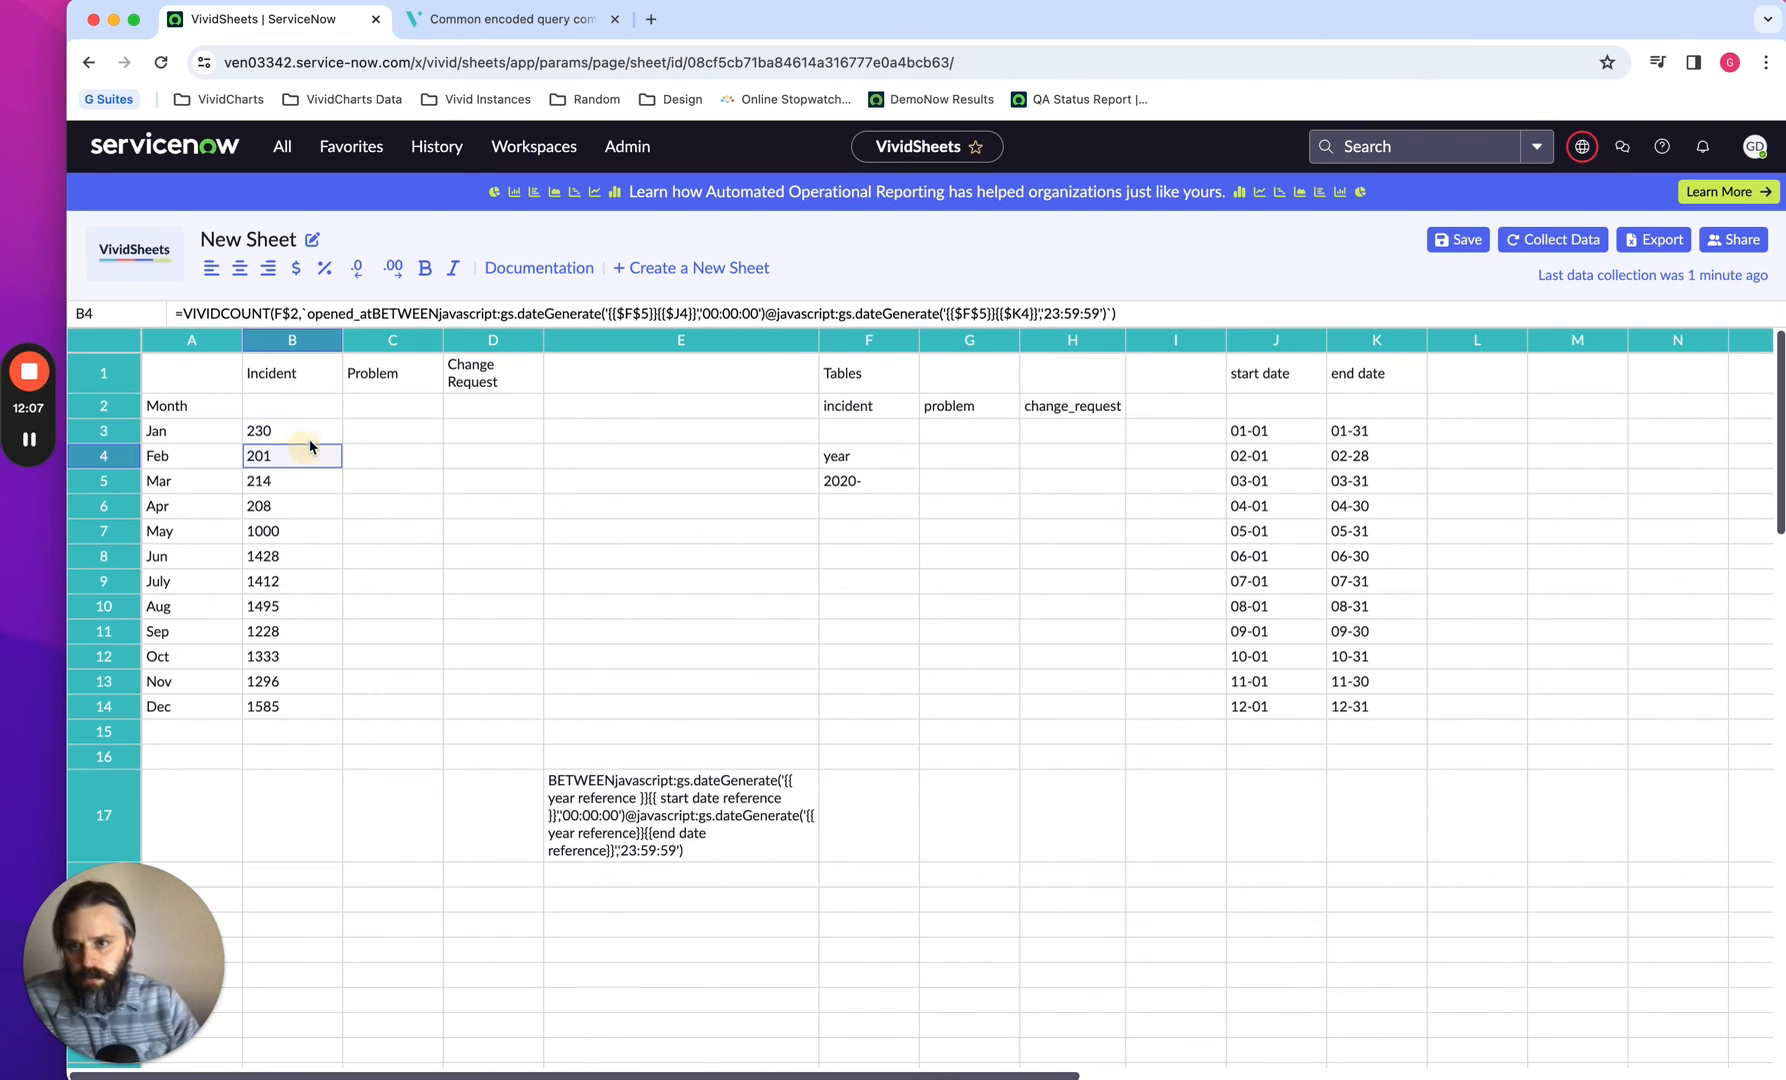
click(308, 437)
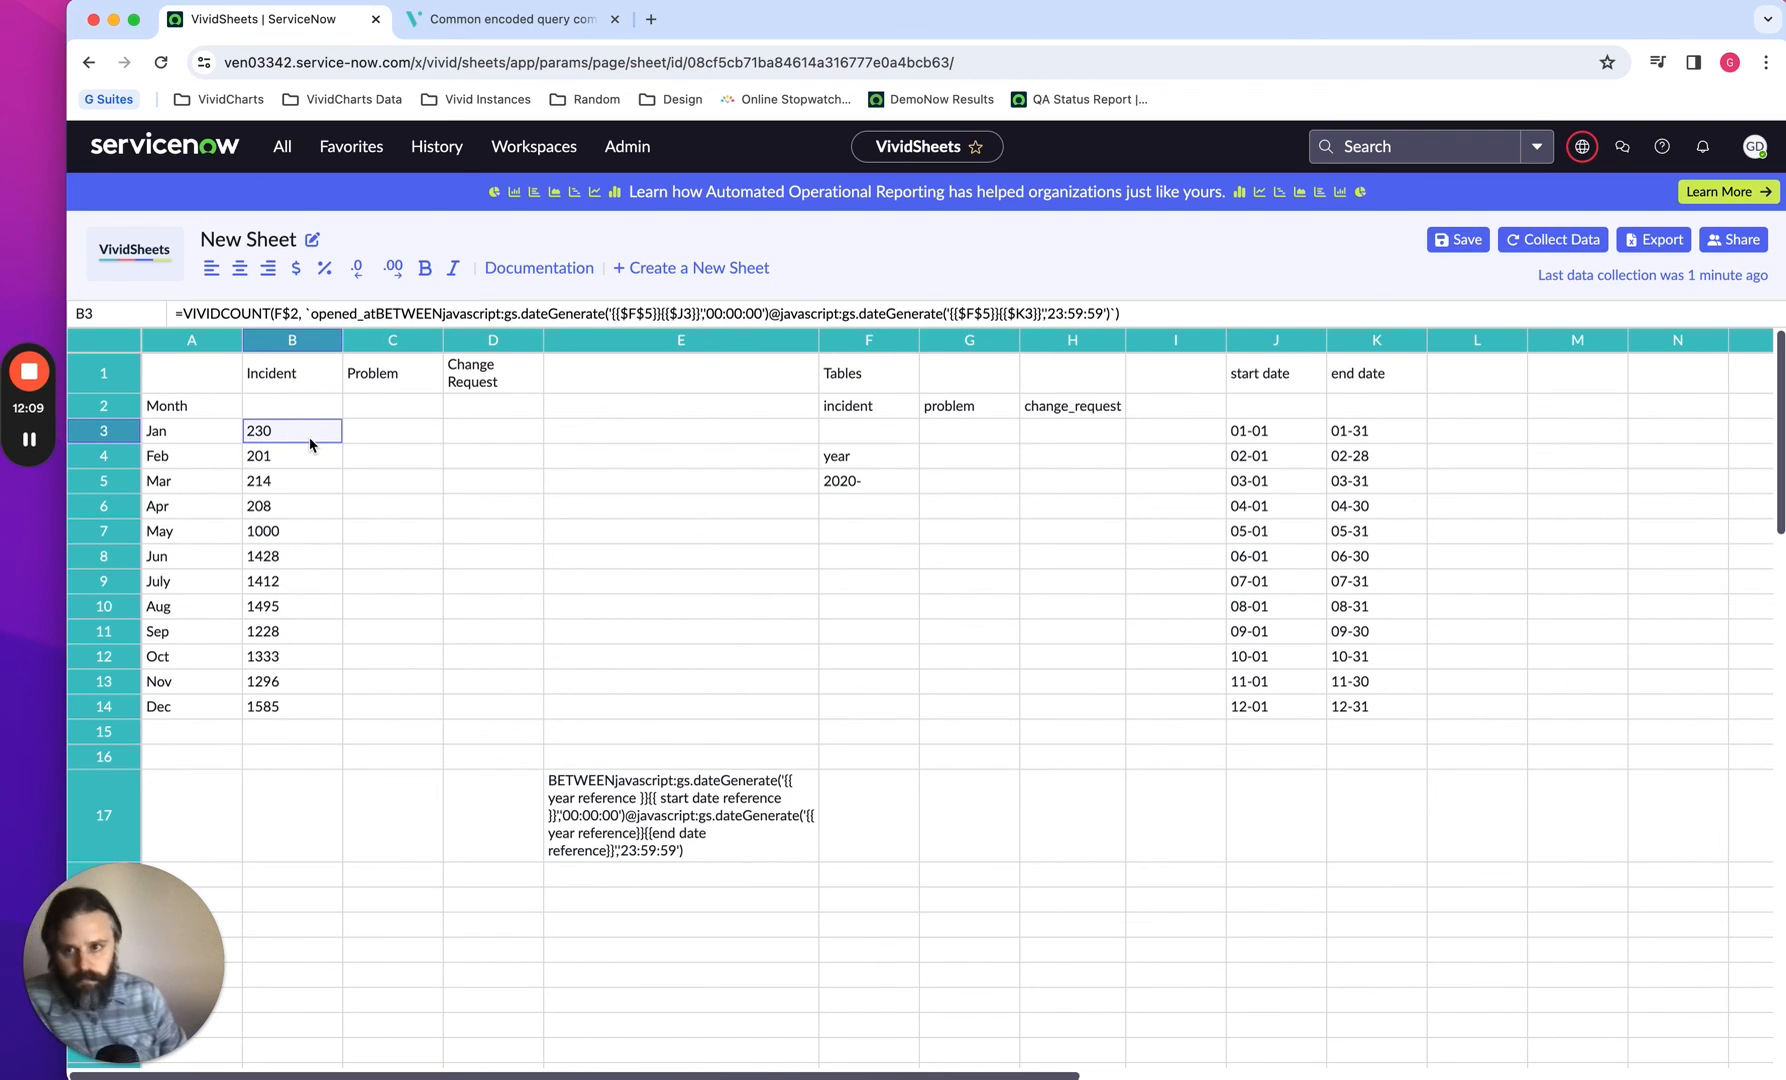
key(Right)
key(ctrl+v)
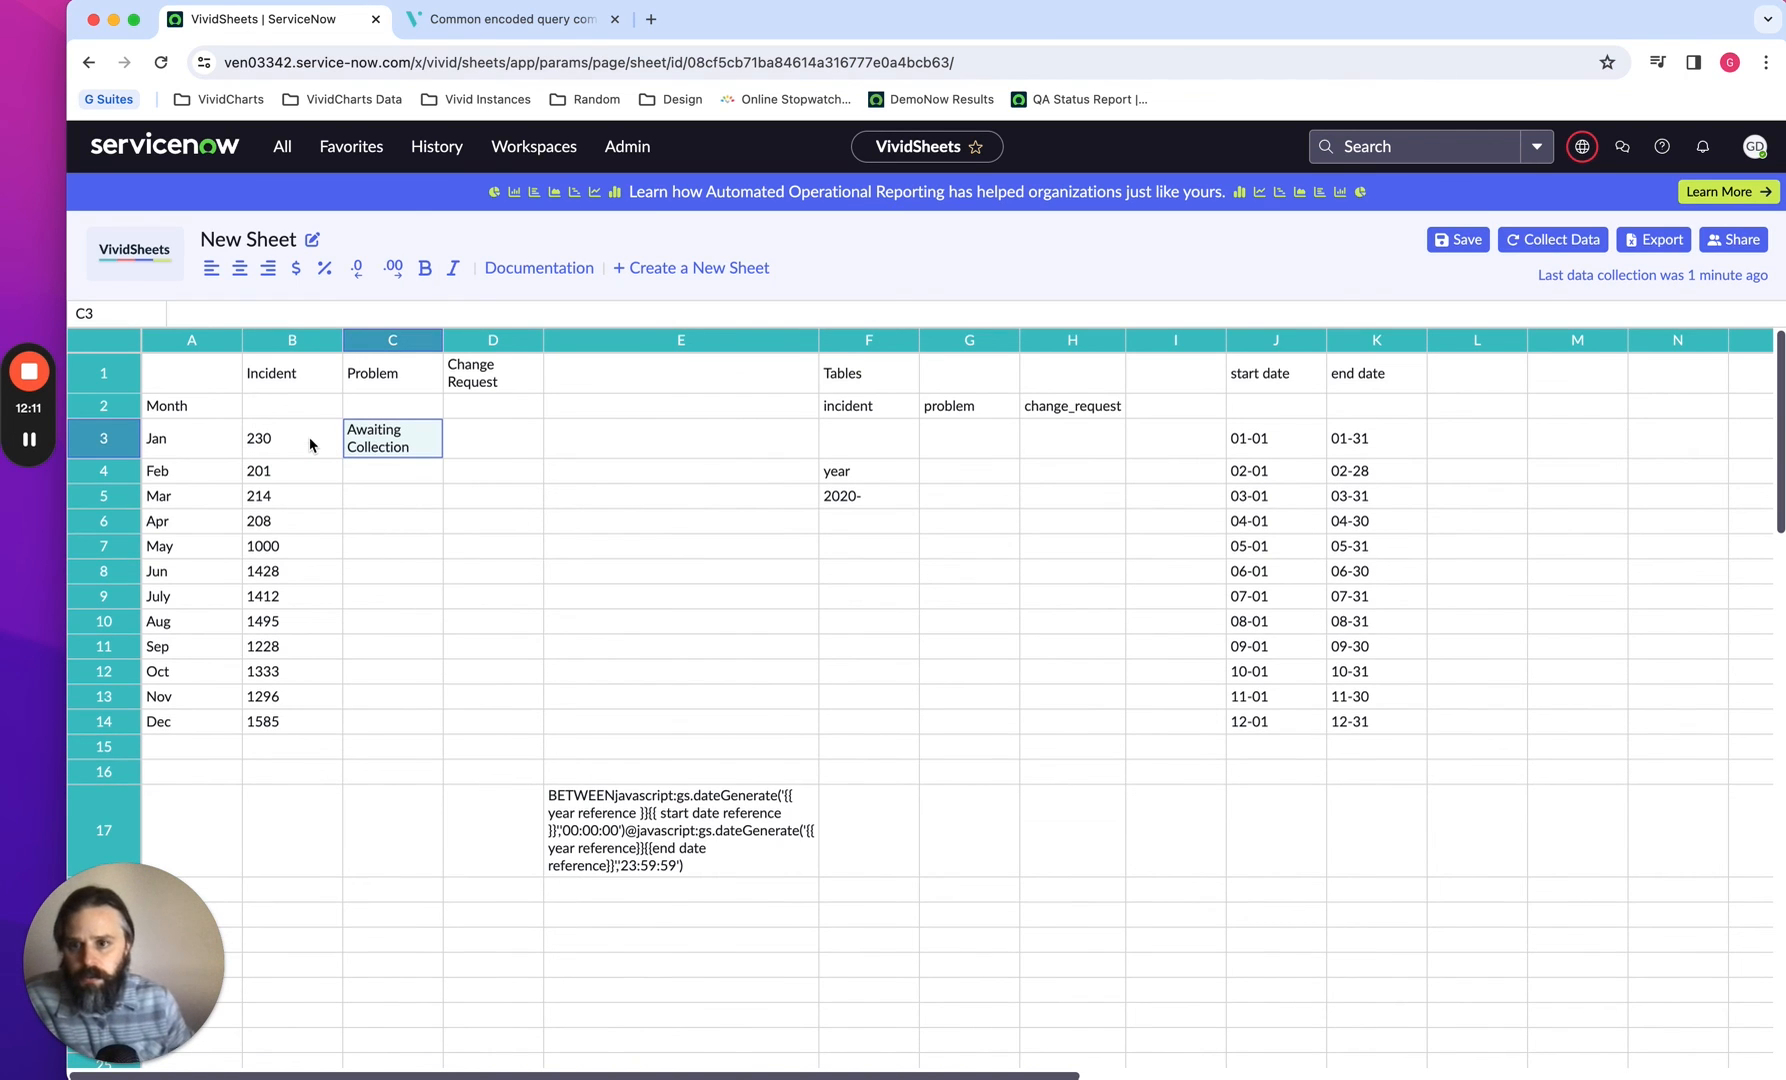
key(Return)
key(Return)
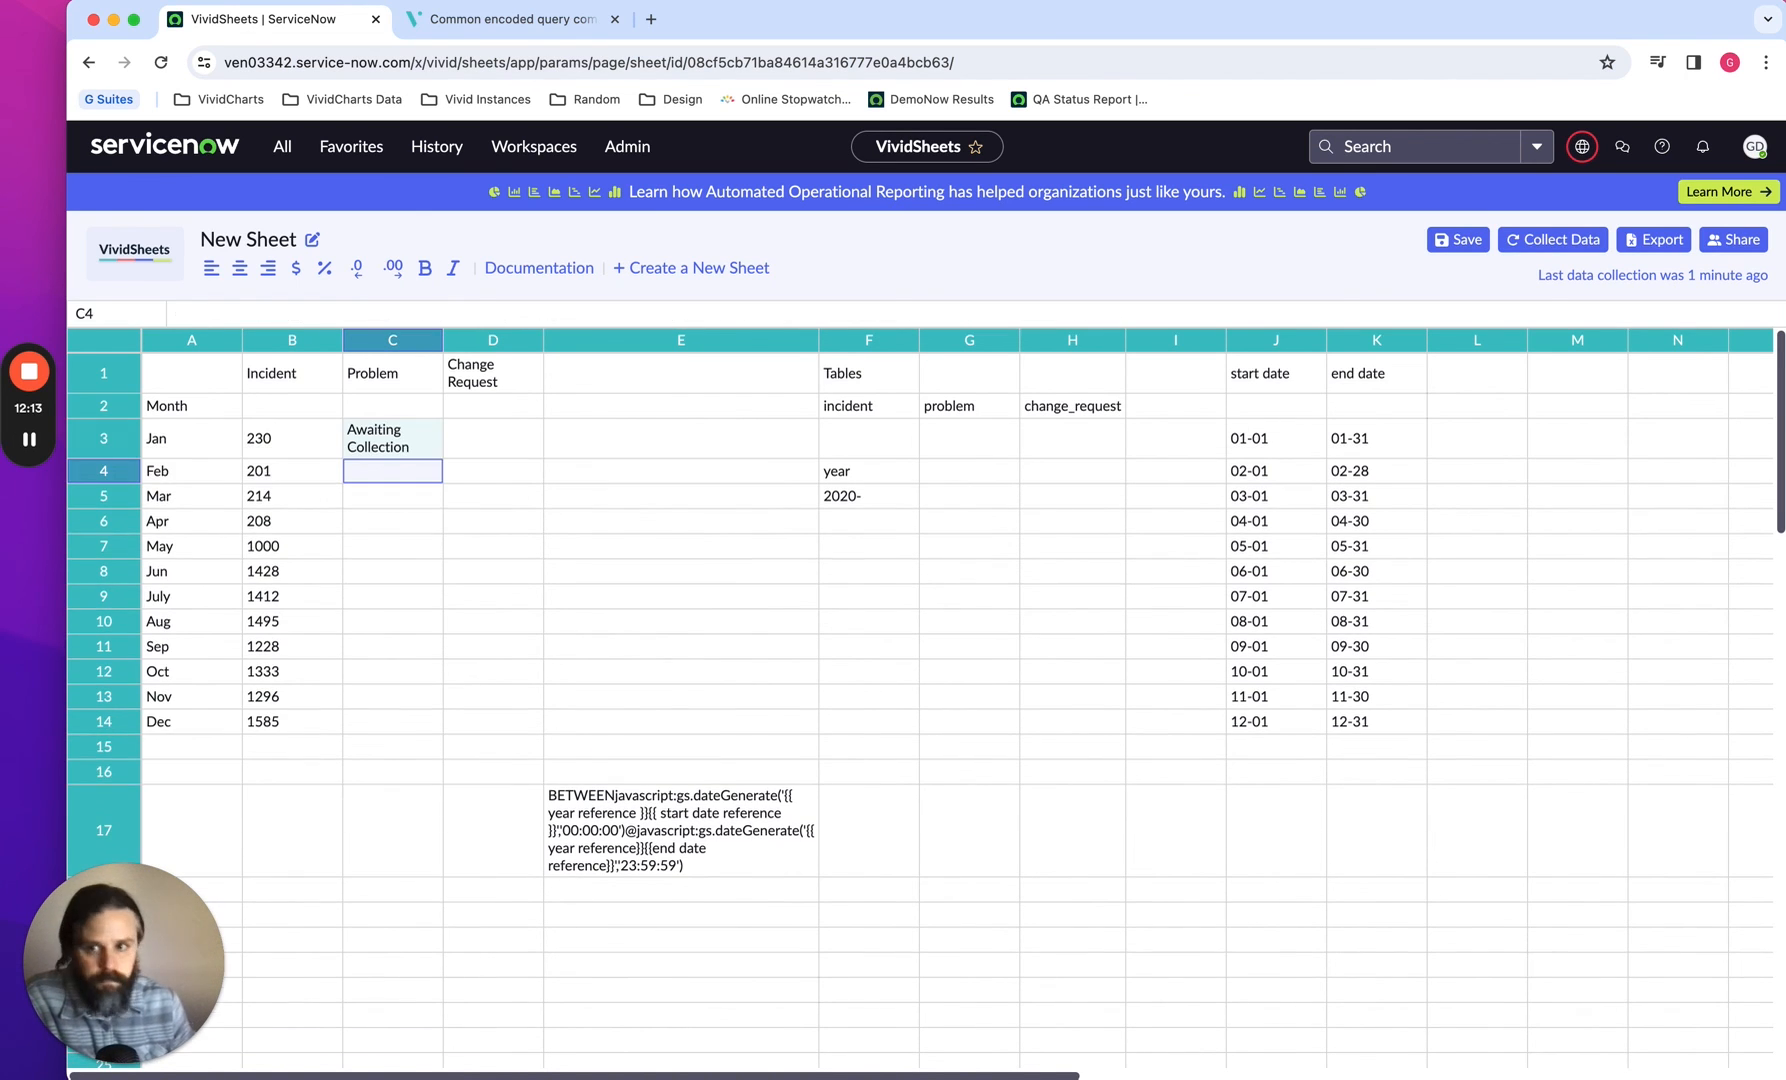
click(1561, 245)
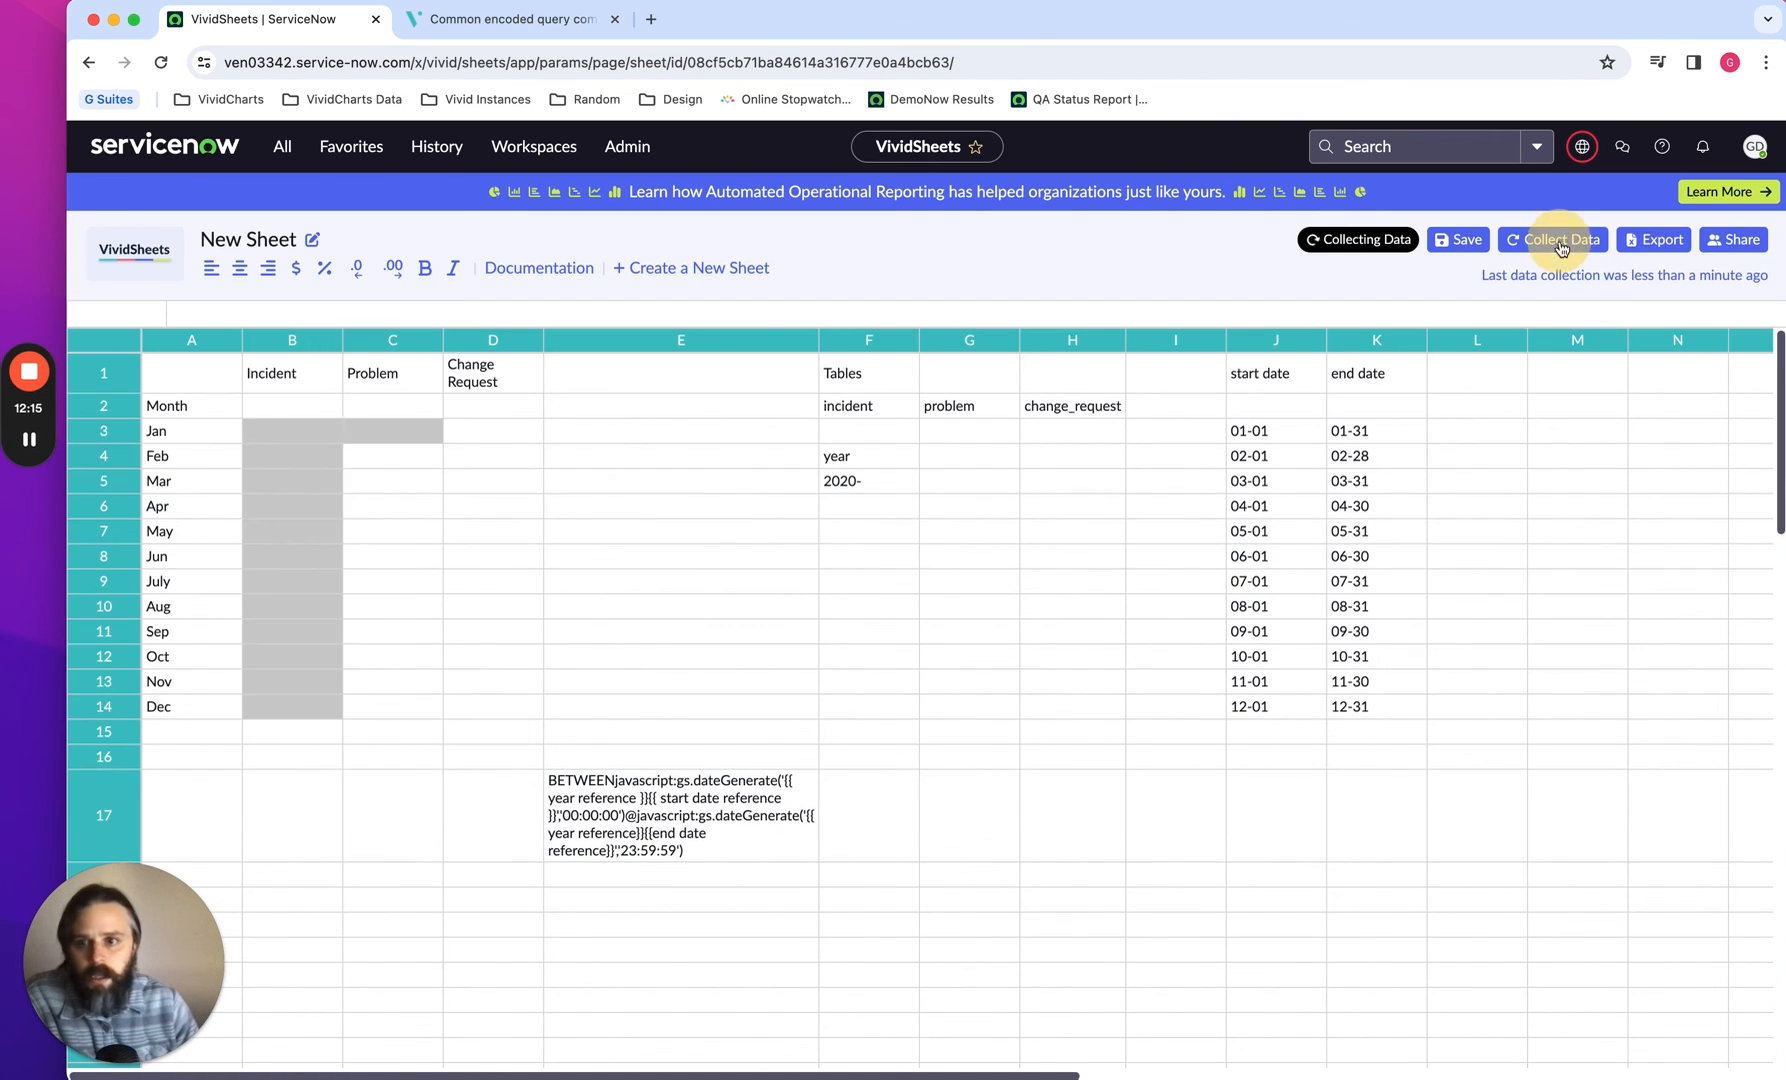
Check C3's formula, copy it down to C4 through C14 for the remaining months and collect the data
click(396, 438)
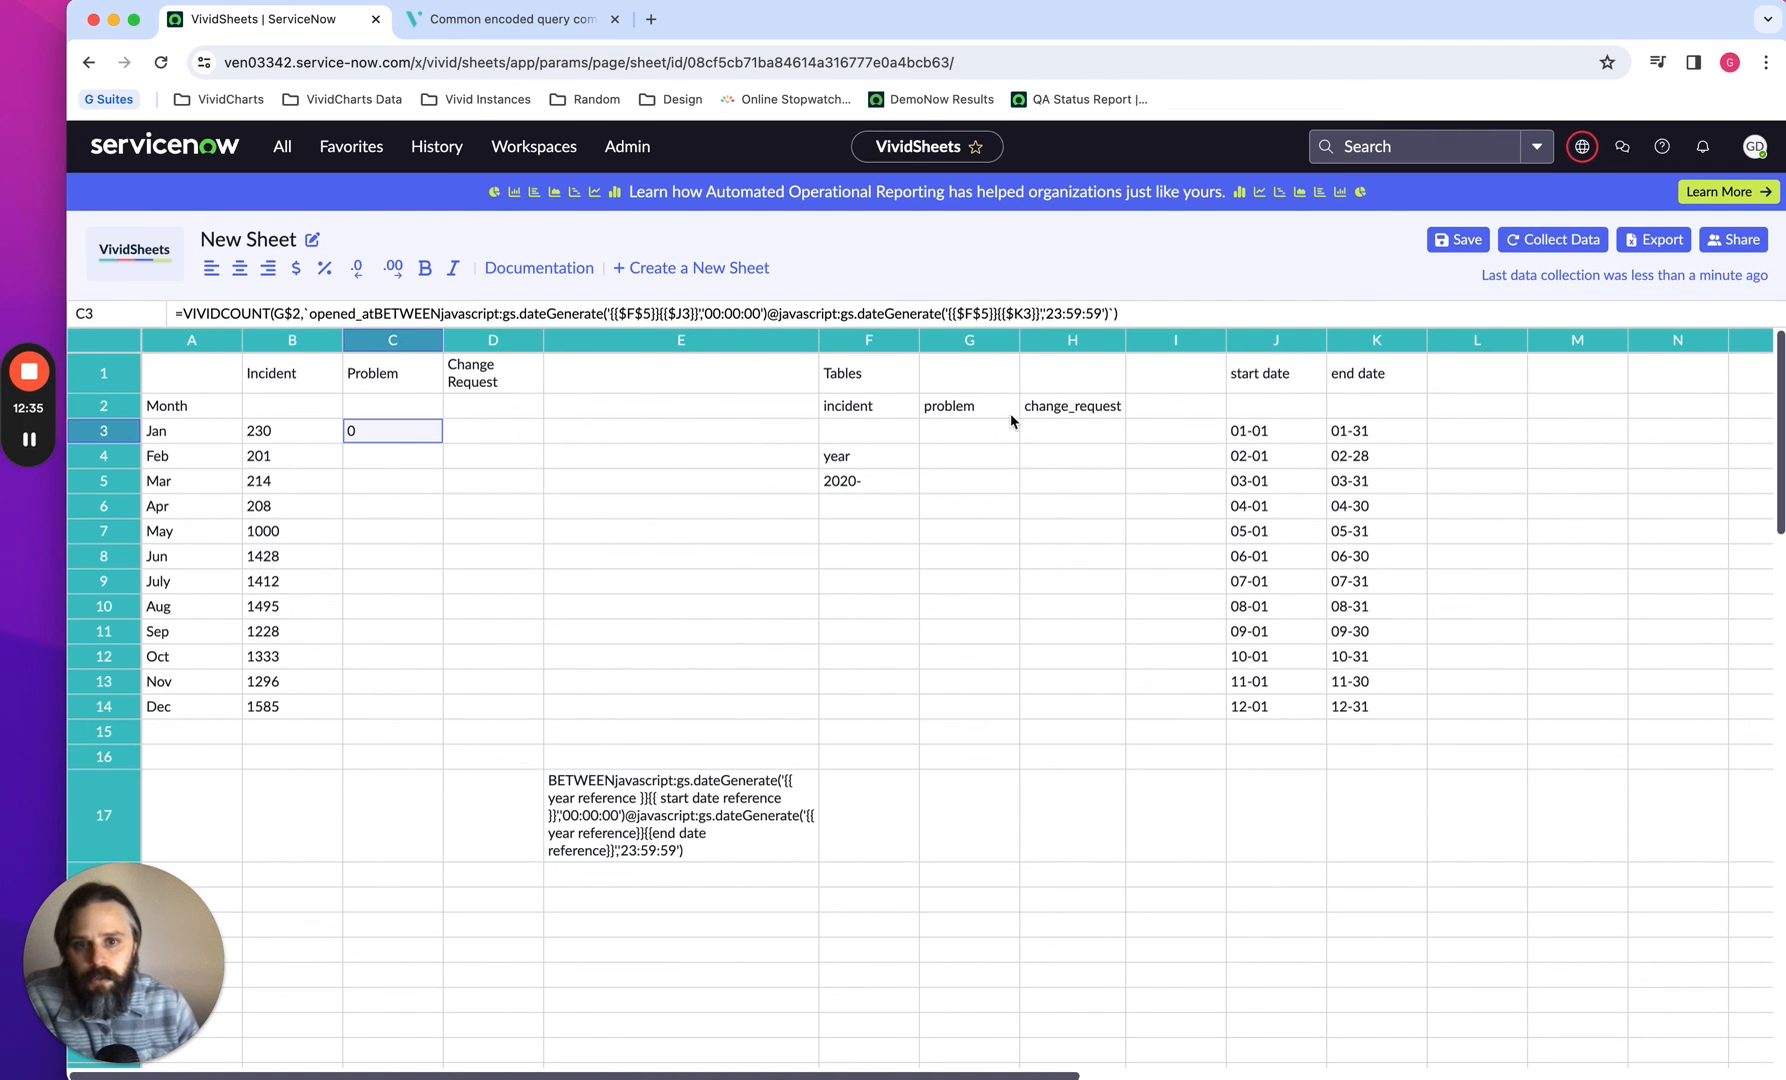
double_click(421, 433)
click(440, 482)
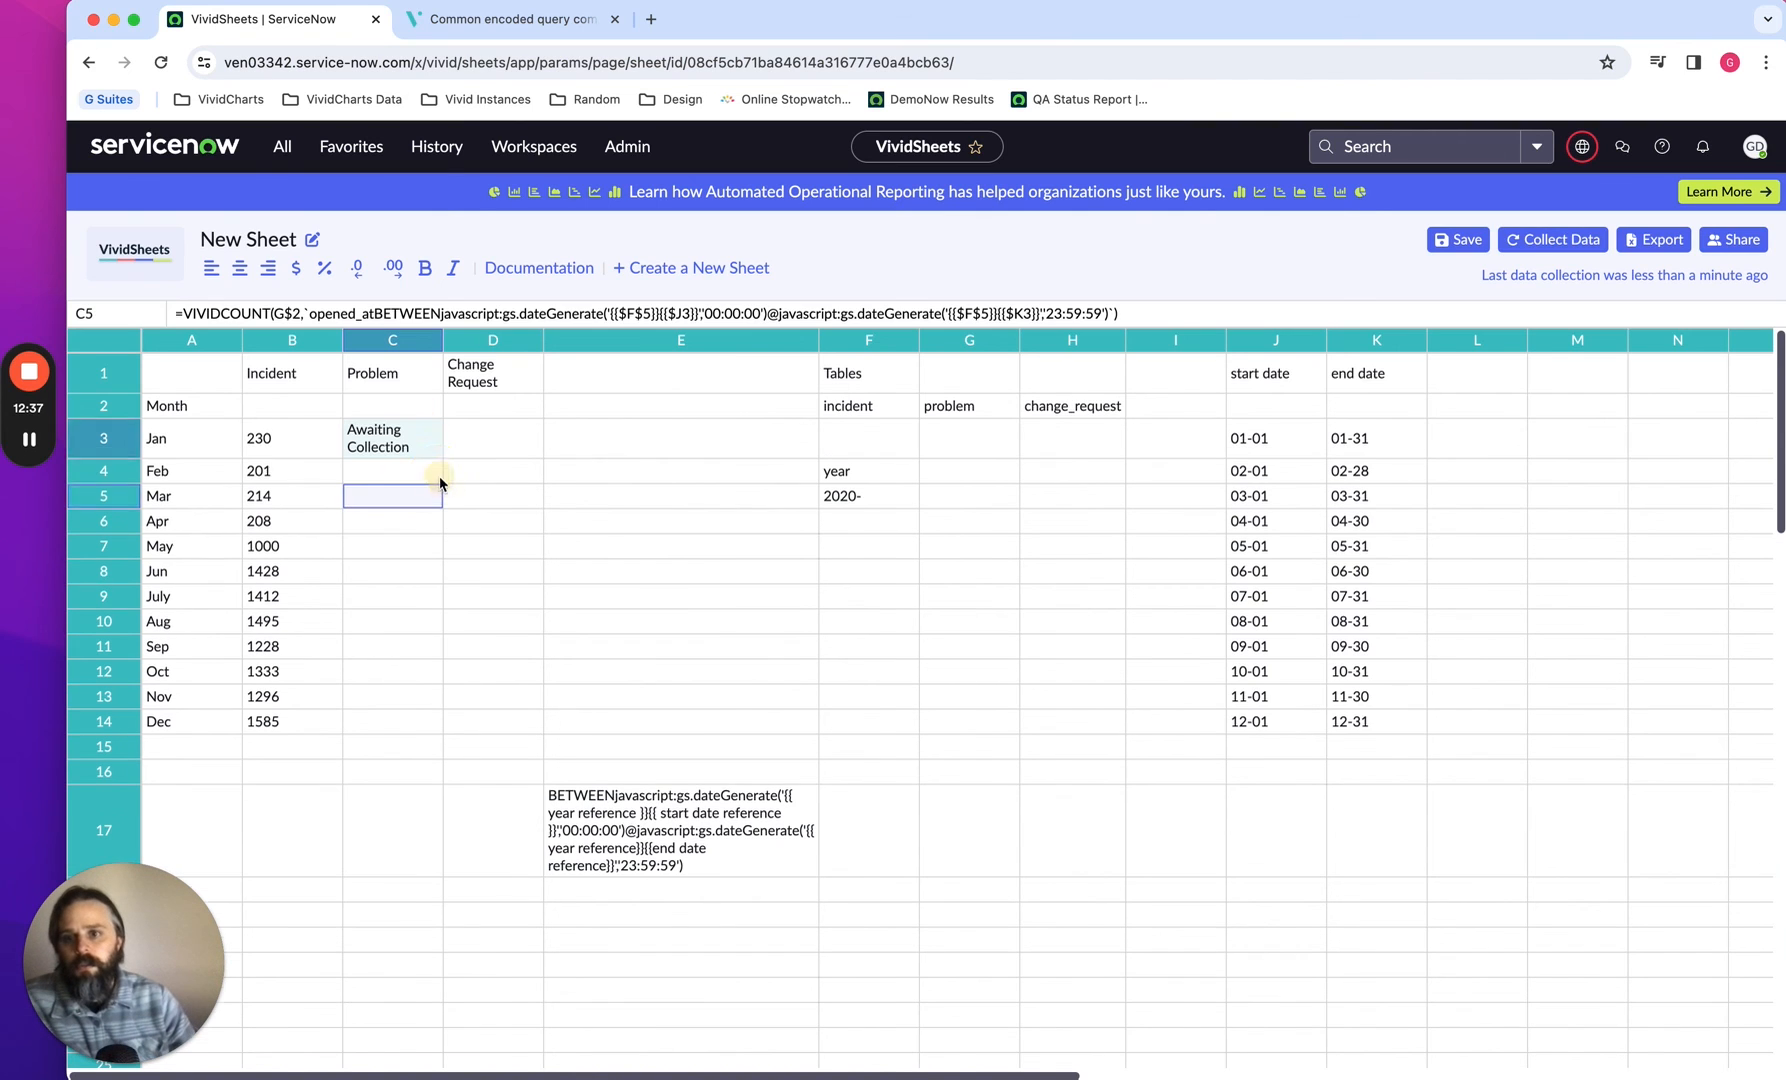
click(421, 450)
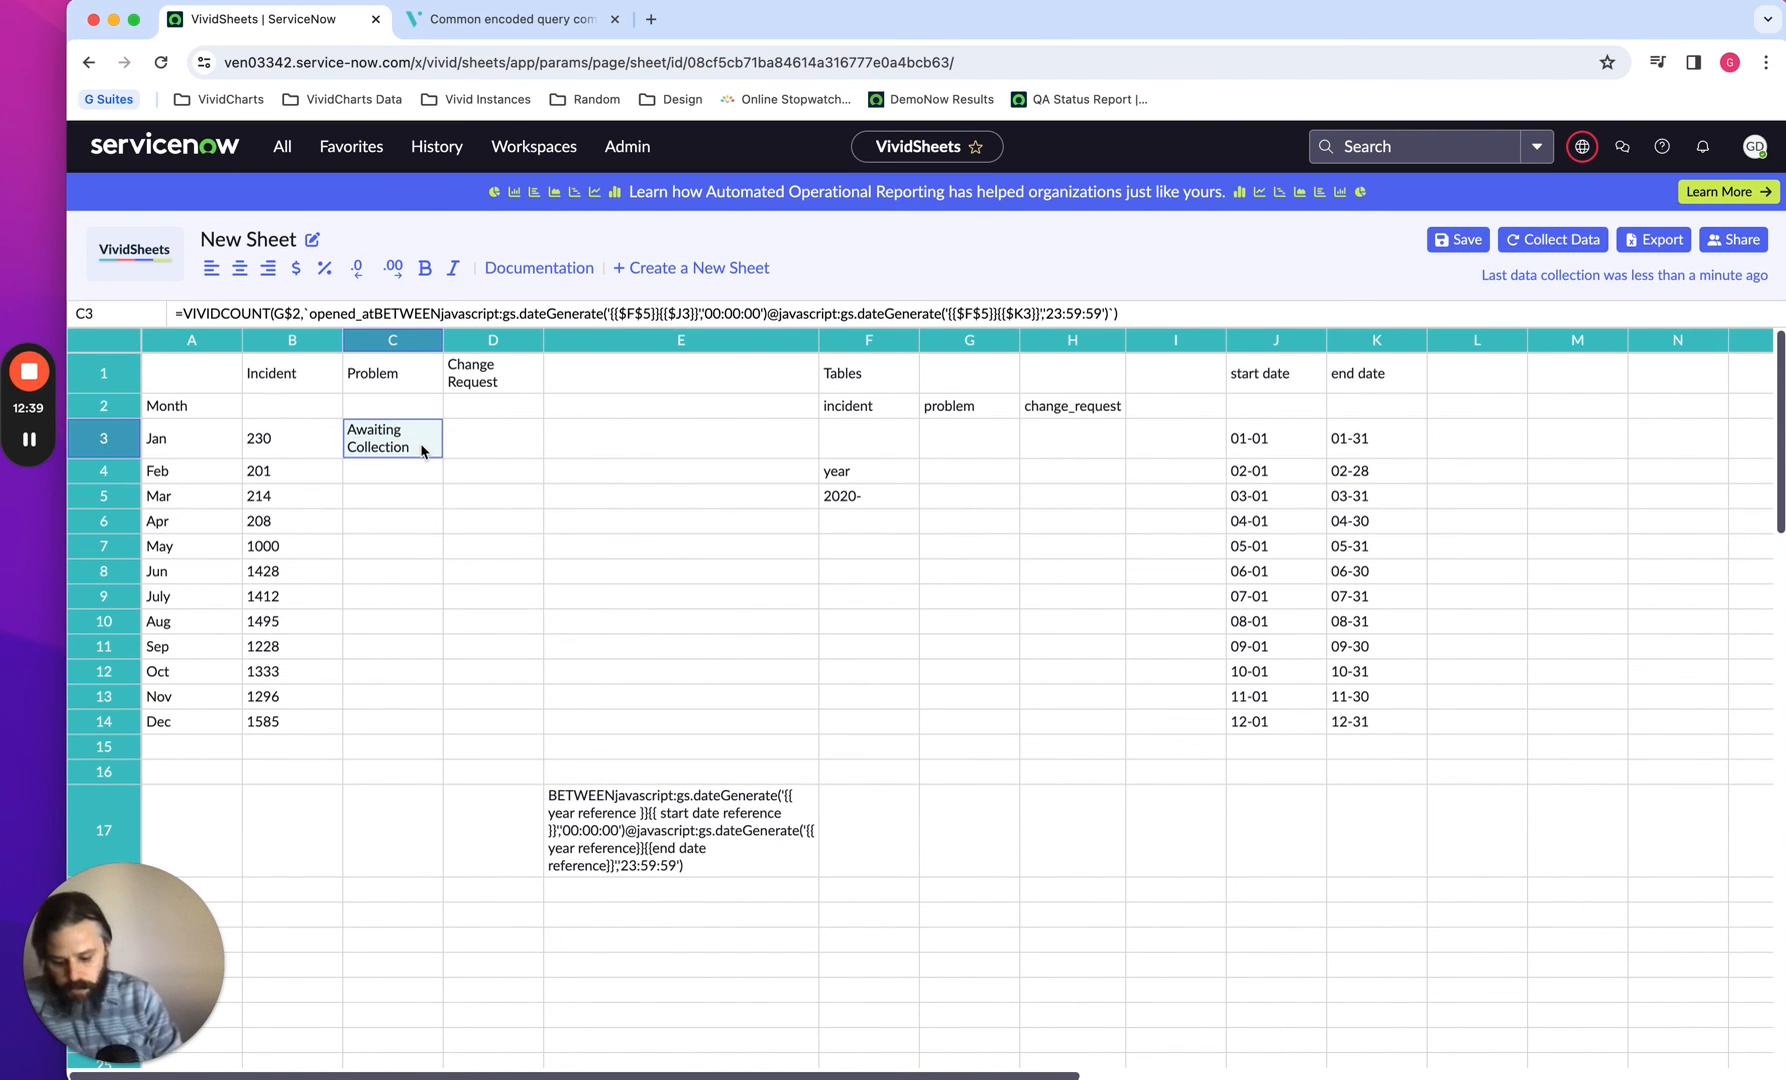
key(super+c)
key(Down)
key(super+v)
key(Down)
key(super+v)
key(Down)
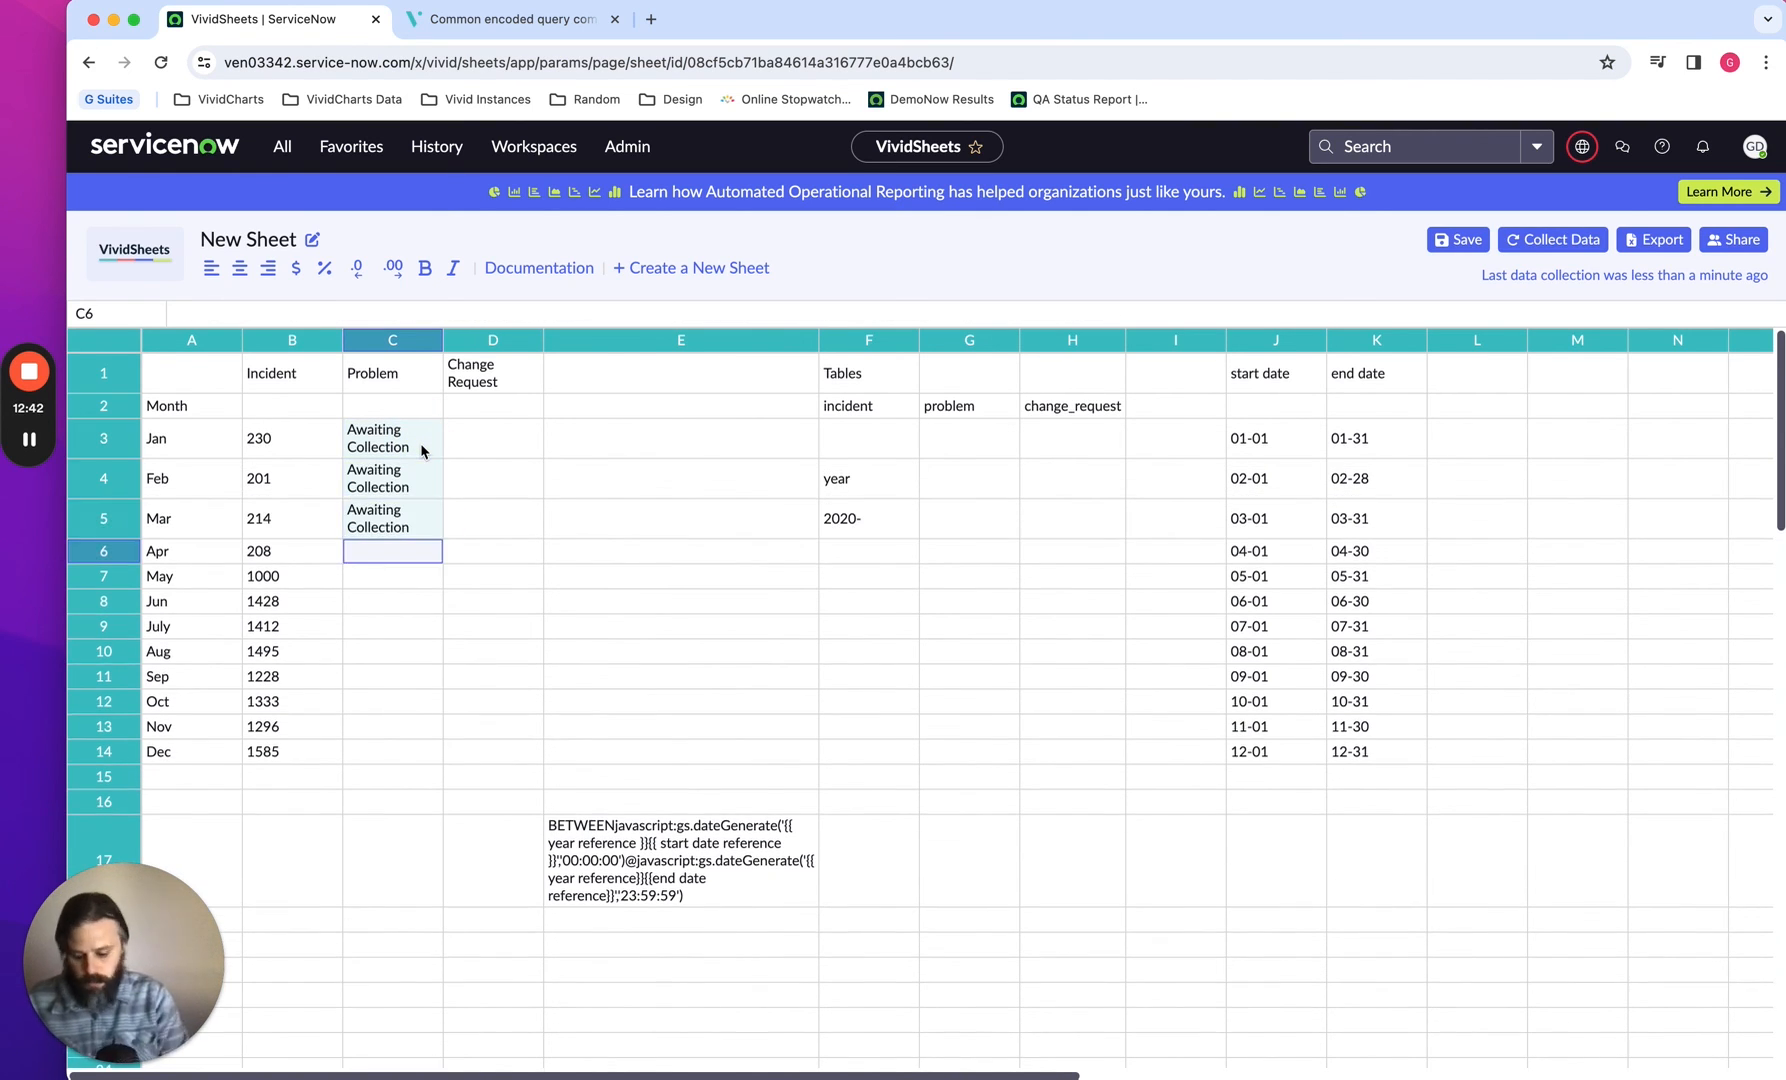
key(super+v)
key(Down)
key(super+v)
key(Down)
key(super+v)
key(Down)
key(super+v)
key(Down)
key(super+v)
key(Down)
key(super+v)
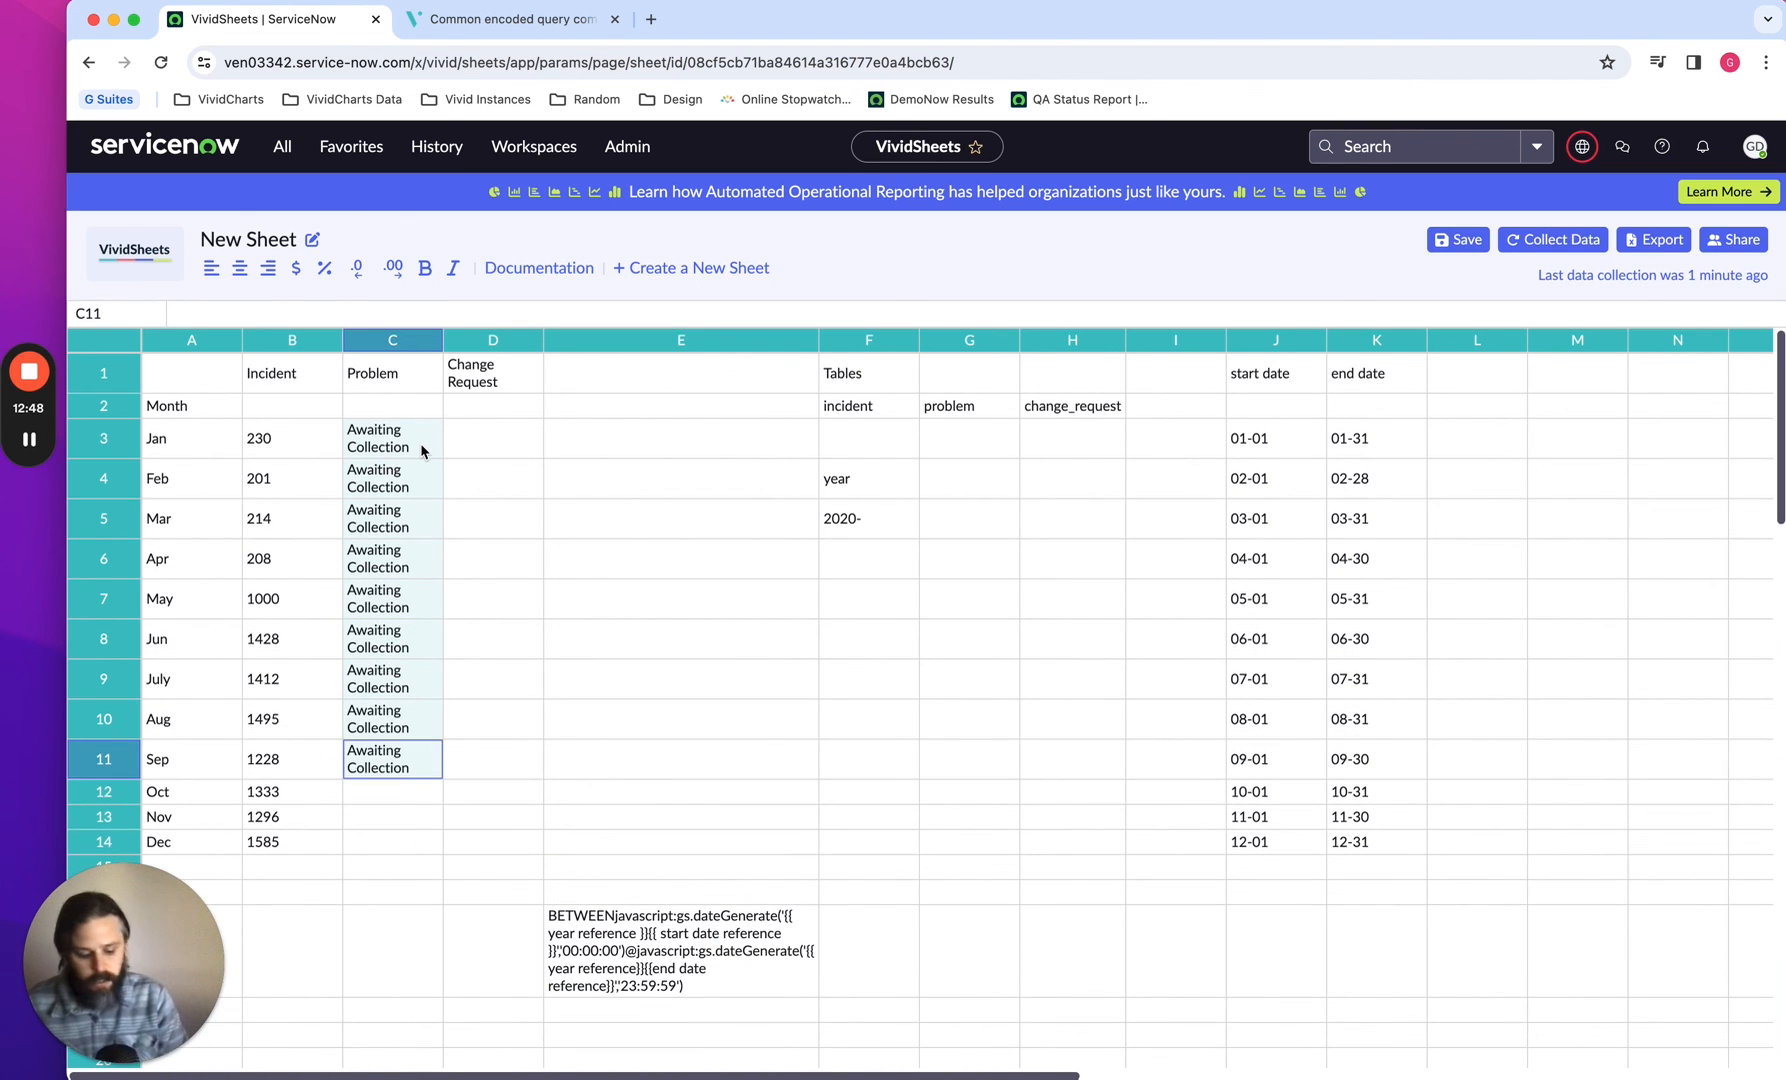
key(Down)
key(super+v)
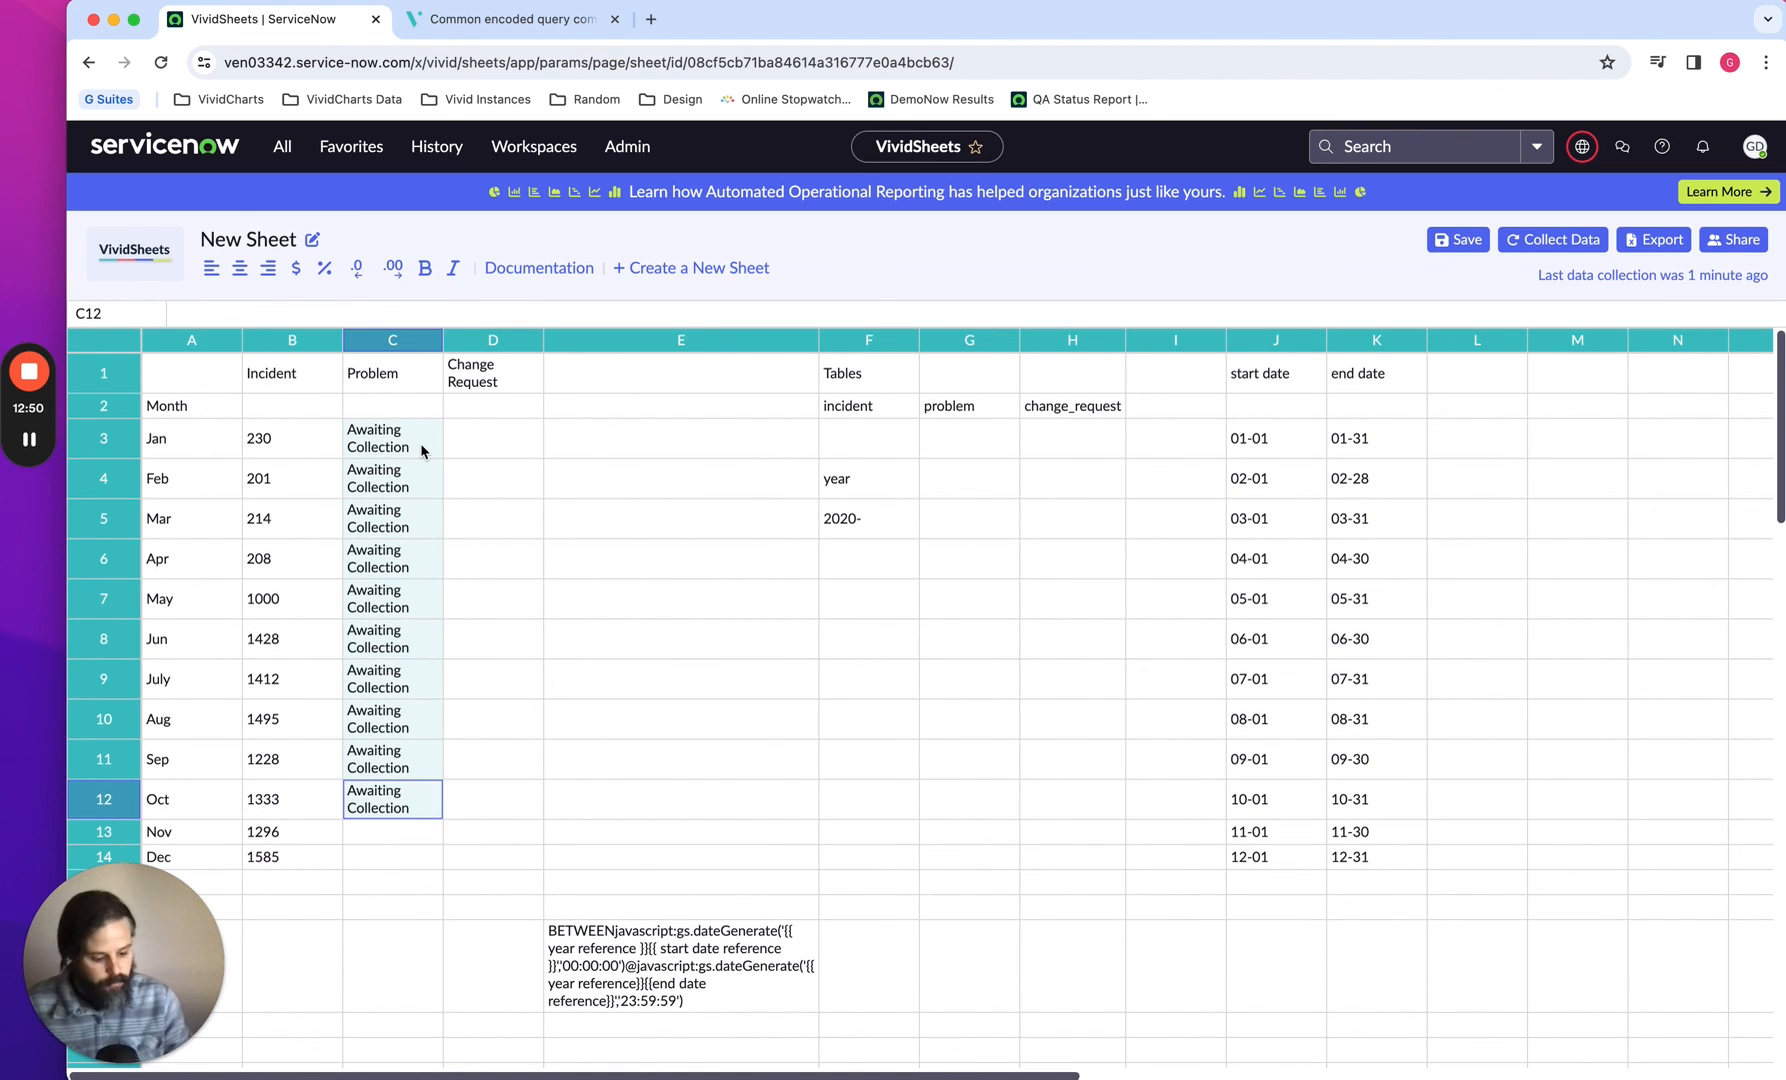
key(Down)
key(super+v)
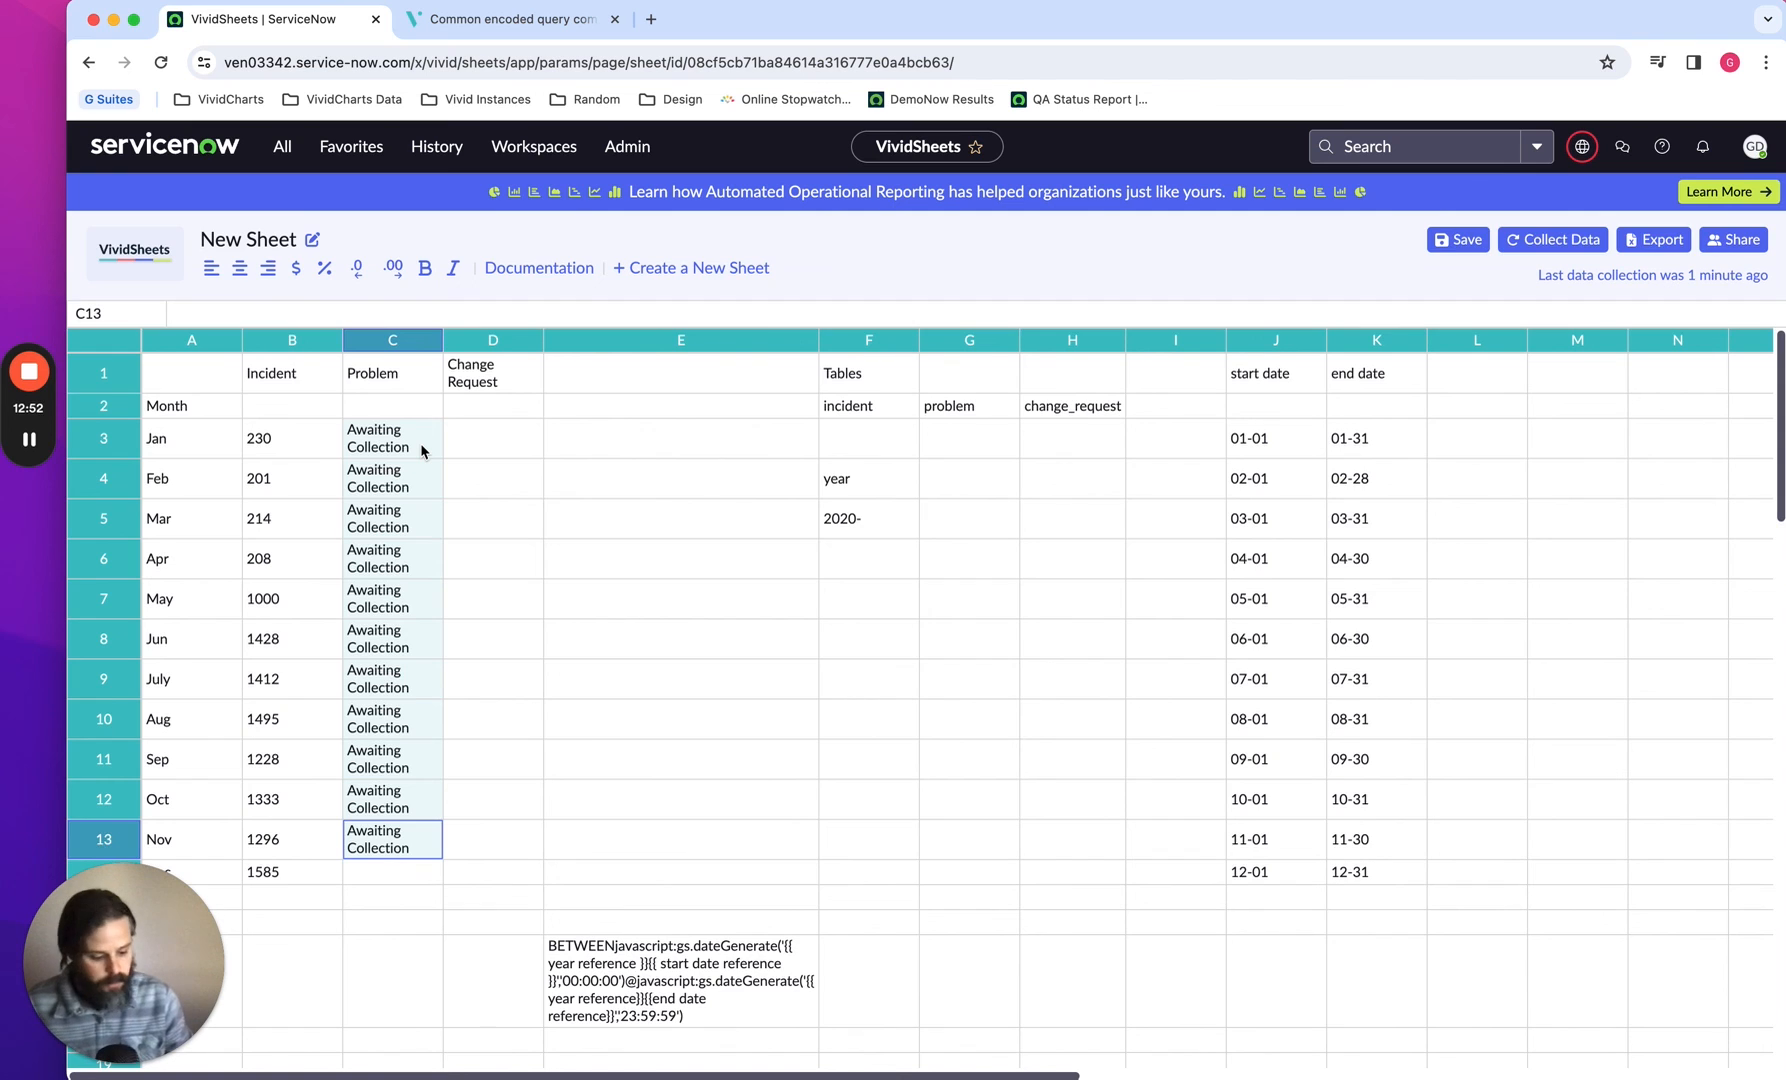
key(Down)
key(super+v)
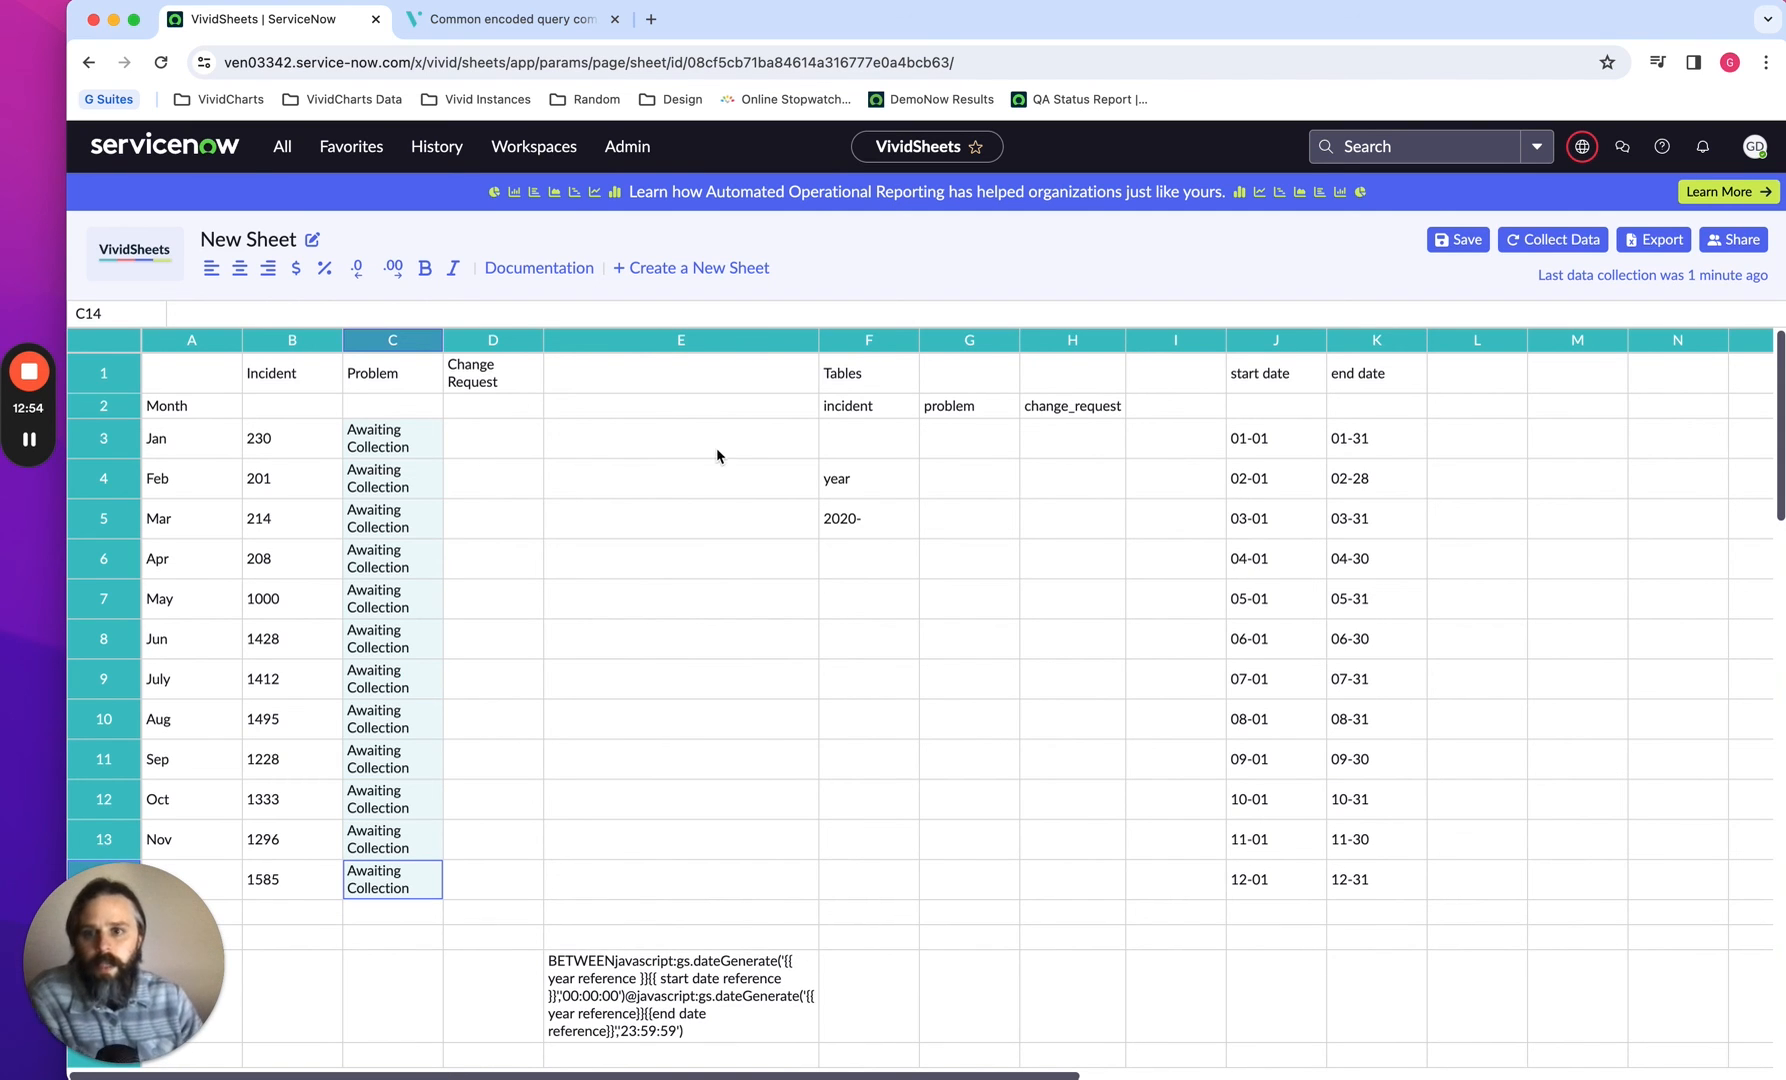
click(1562, 242)
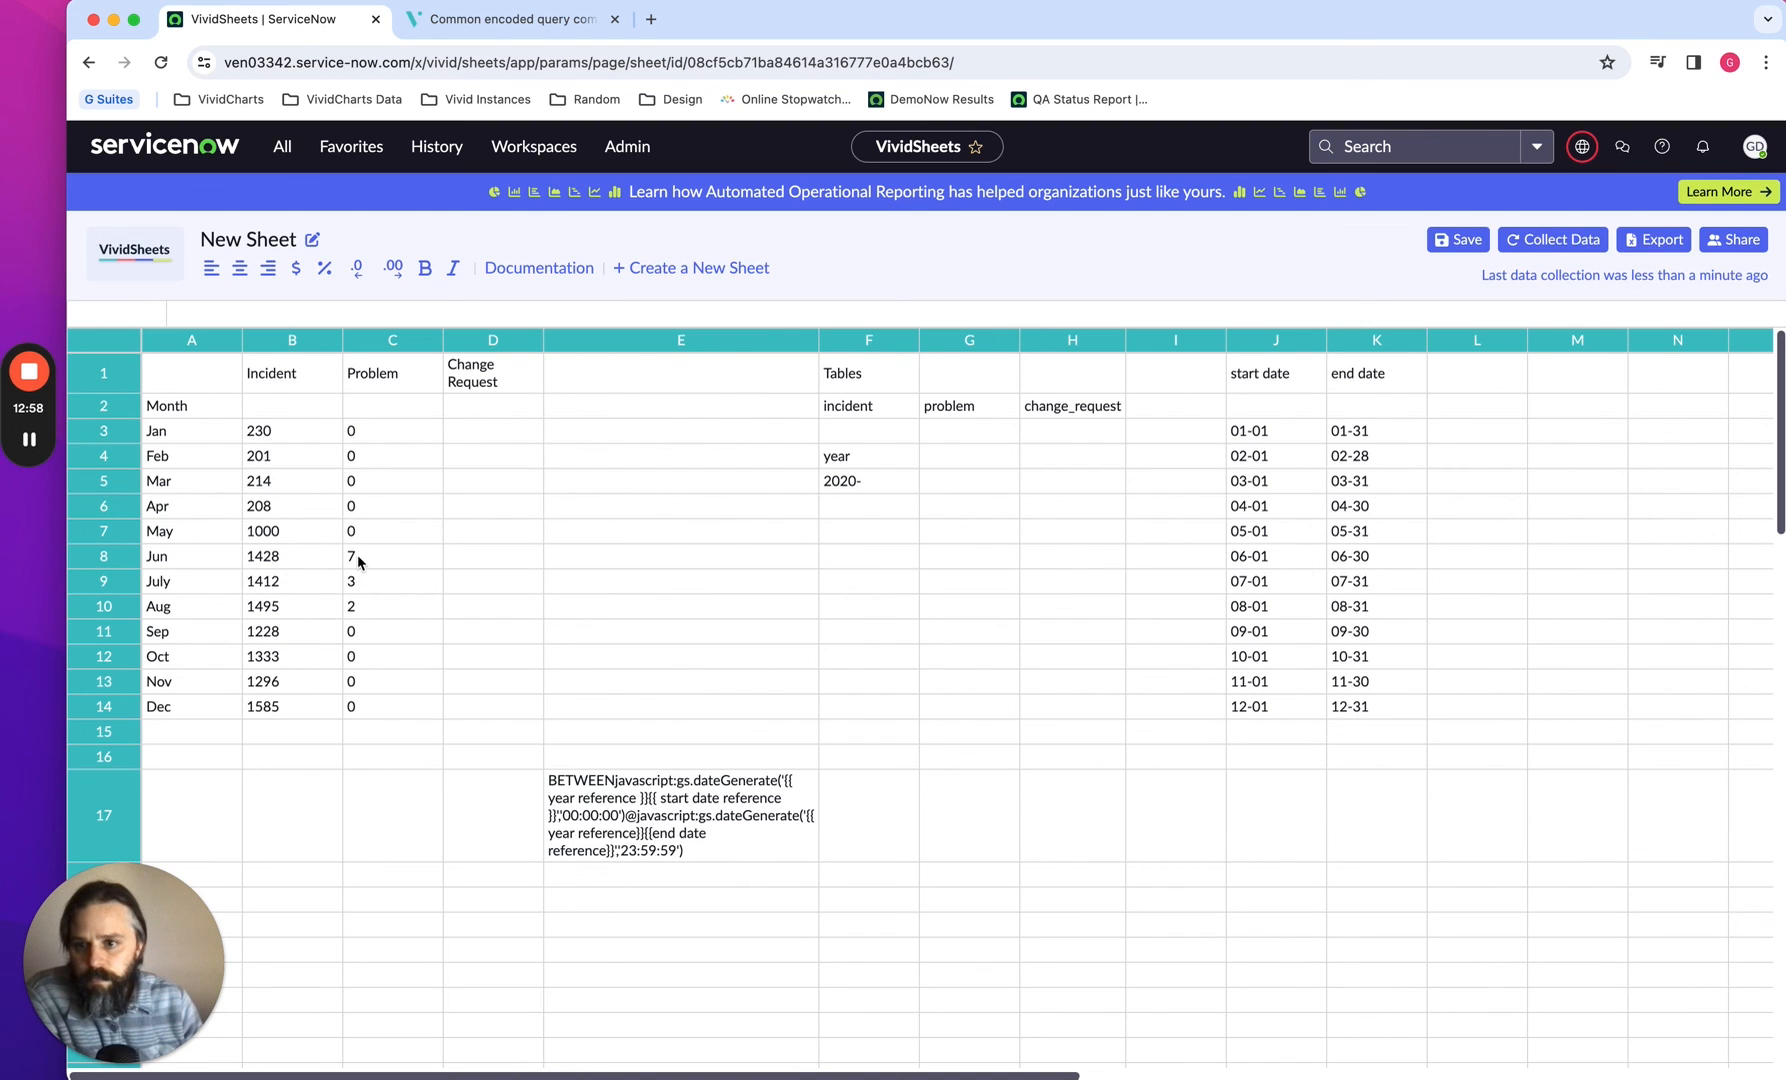
Copy C3's formula into D3 for January's change request count and collect the data
click(387, 441)
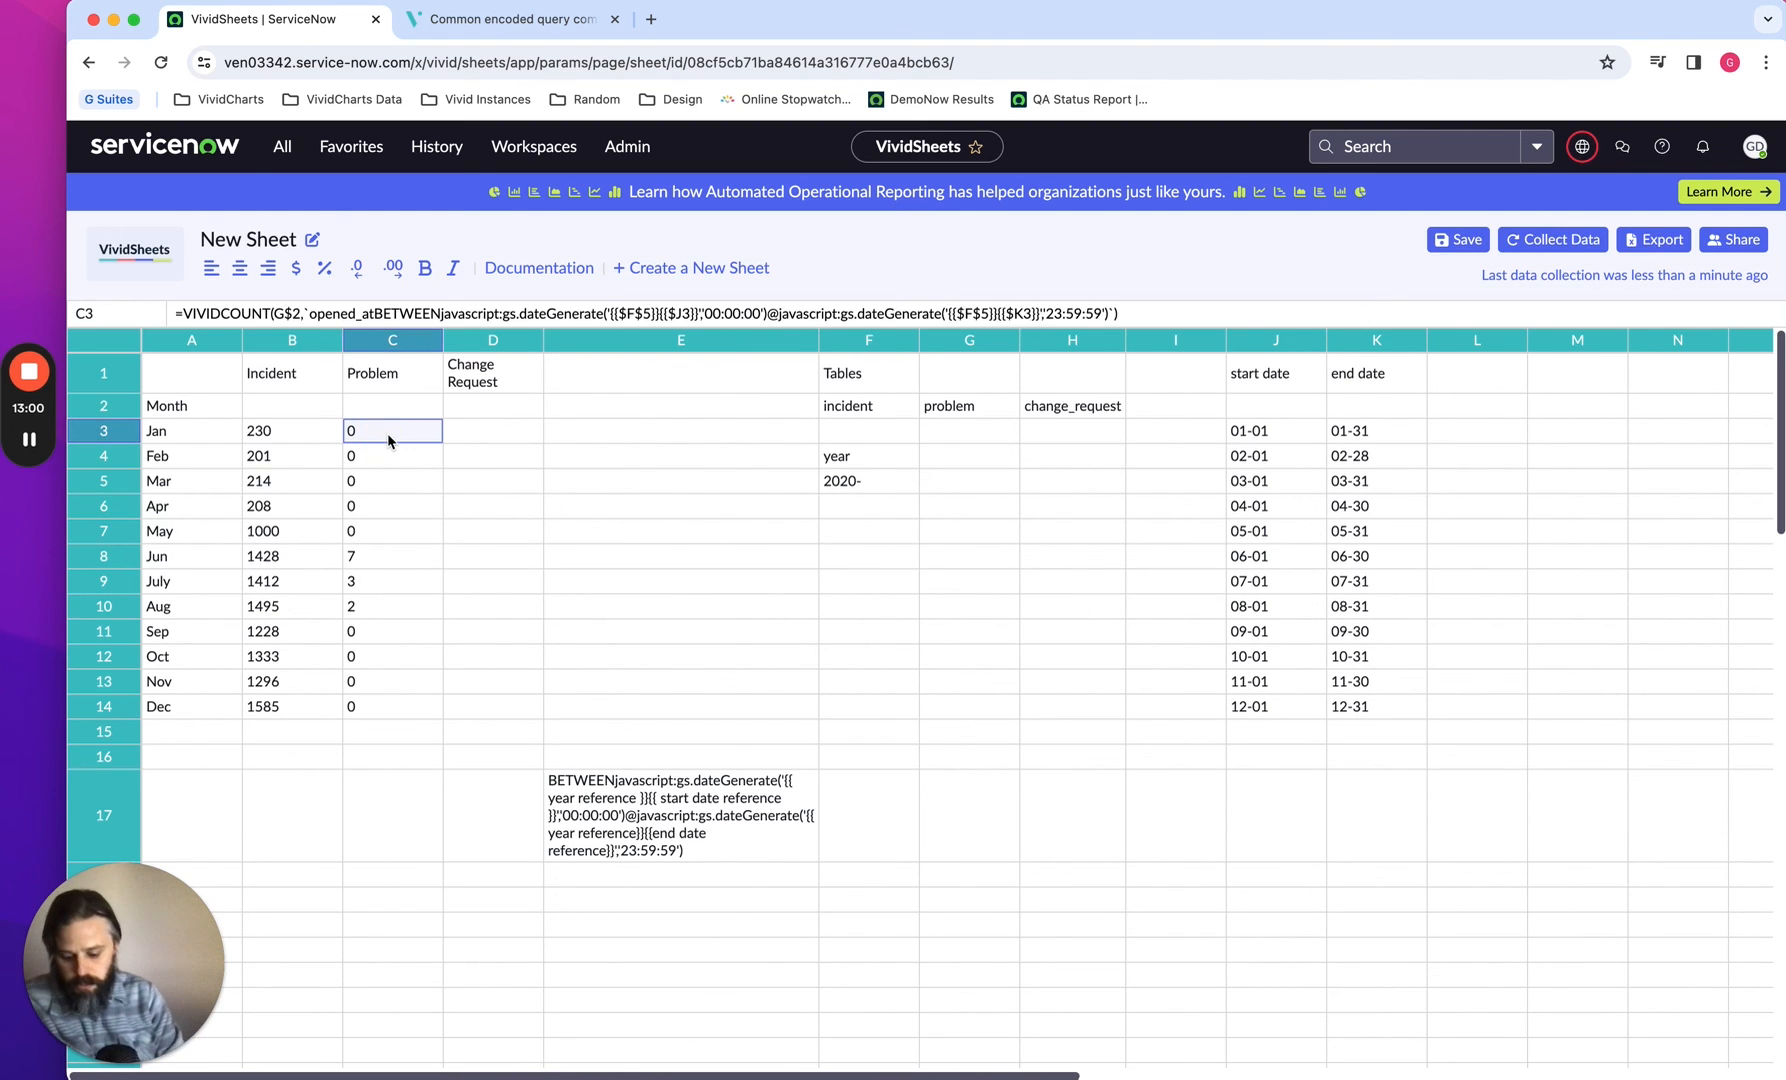
key(Right)
key(cmd+v)
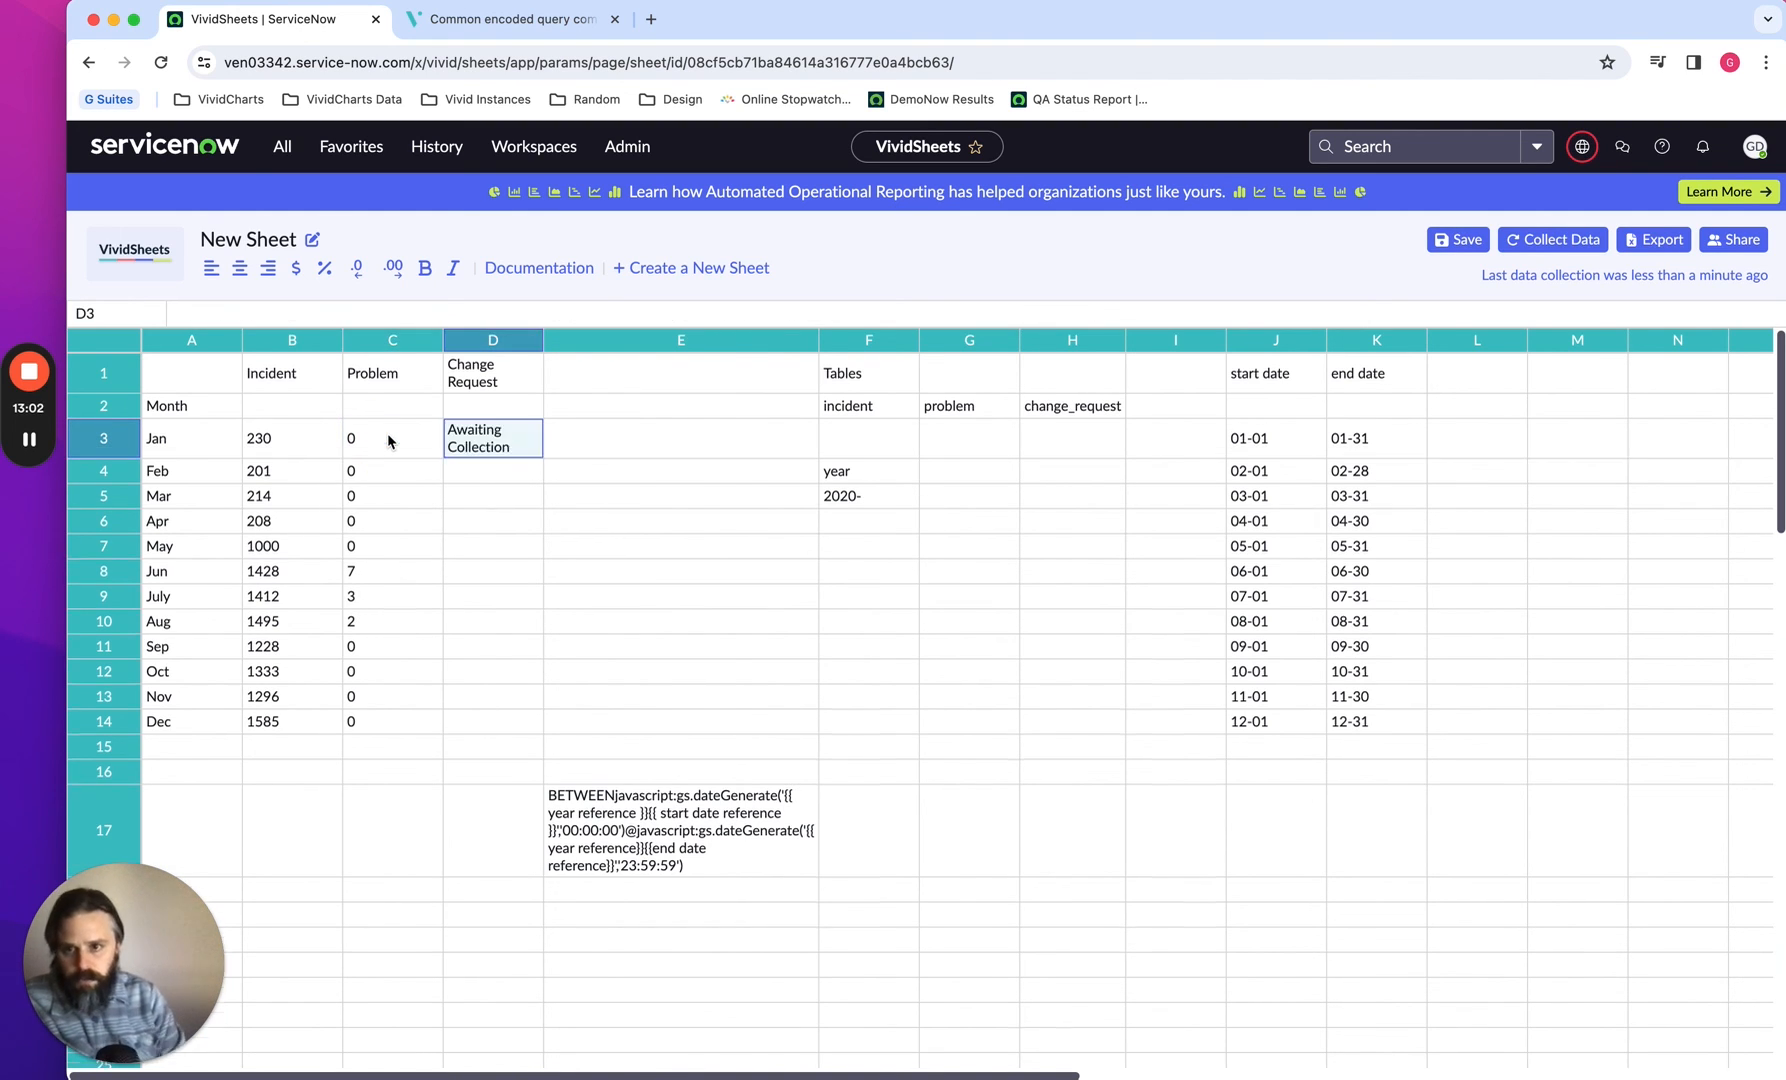
key(Down)
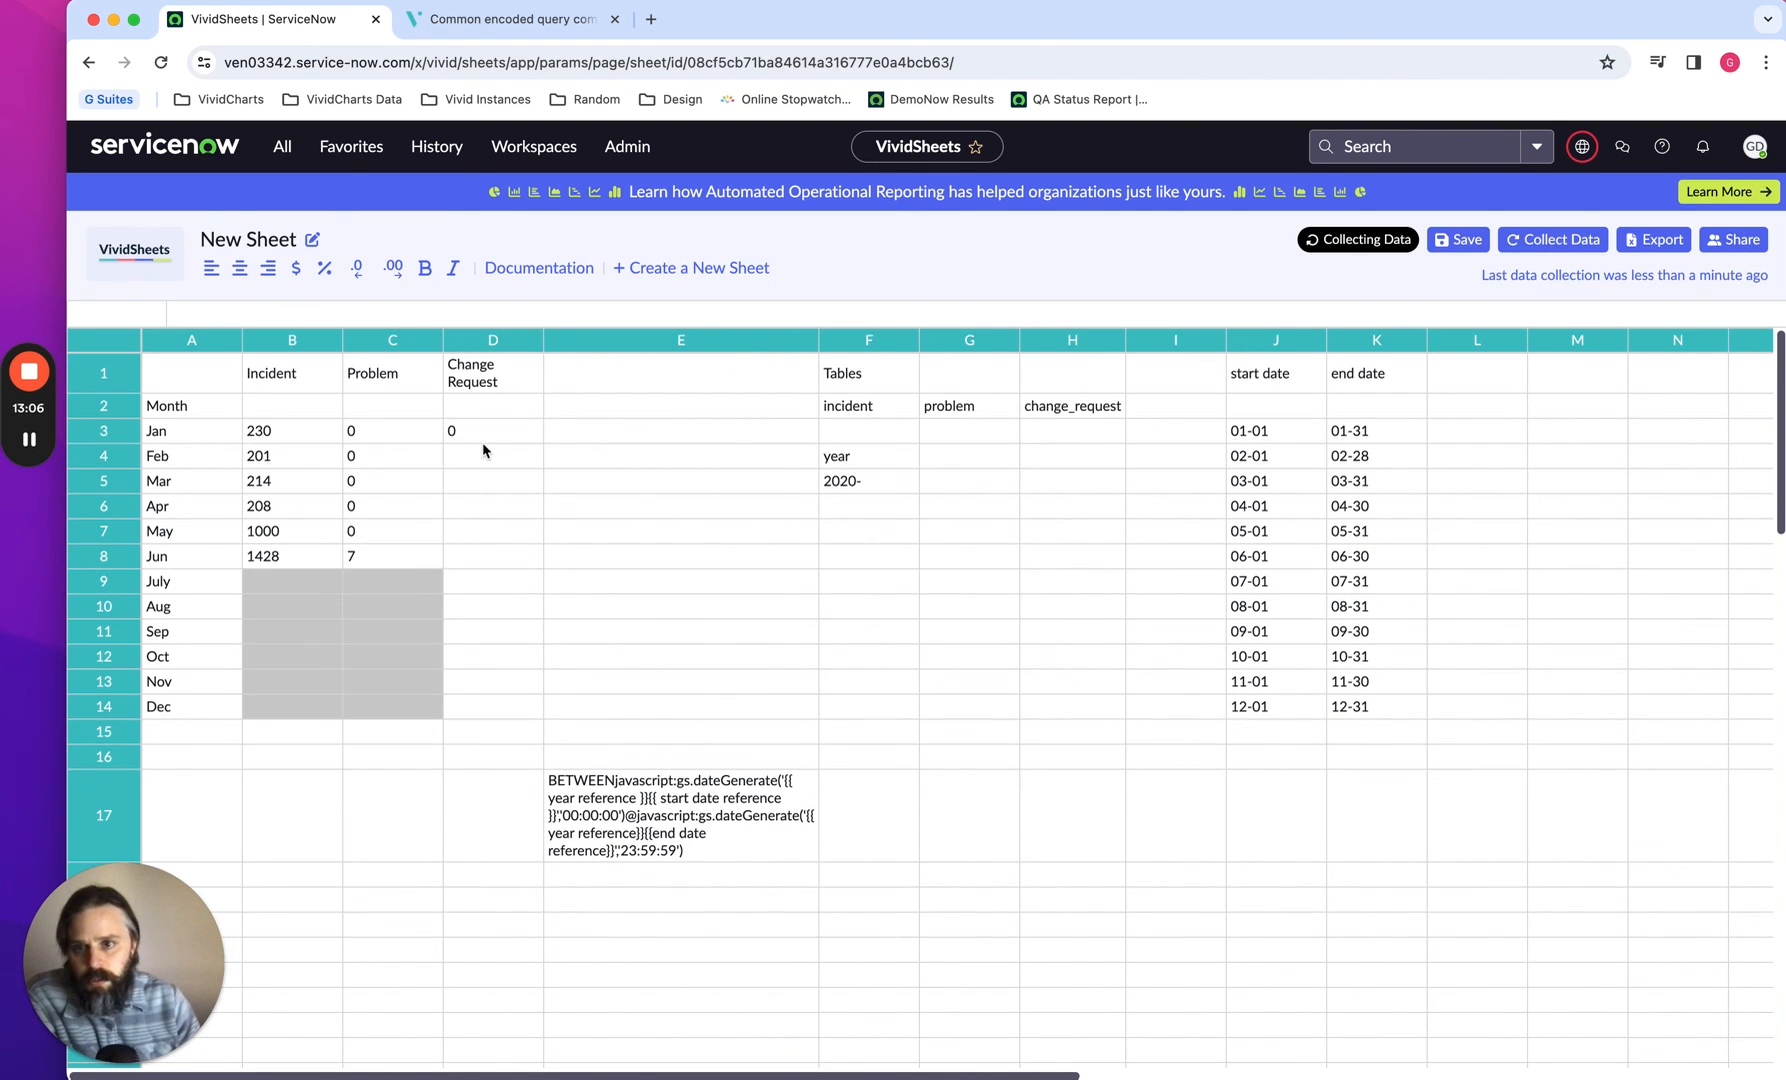
Copy D3's change request formula down to D4 through D14 for February to December and collect the data
click(487, 434)
key(Down)
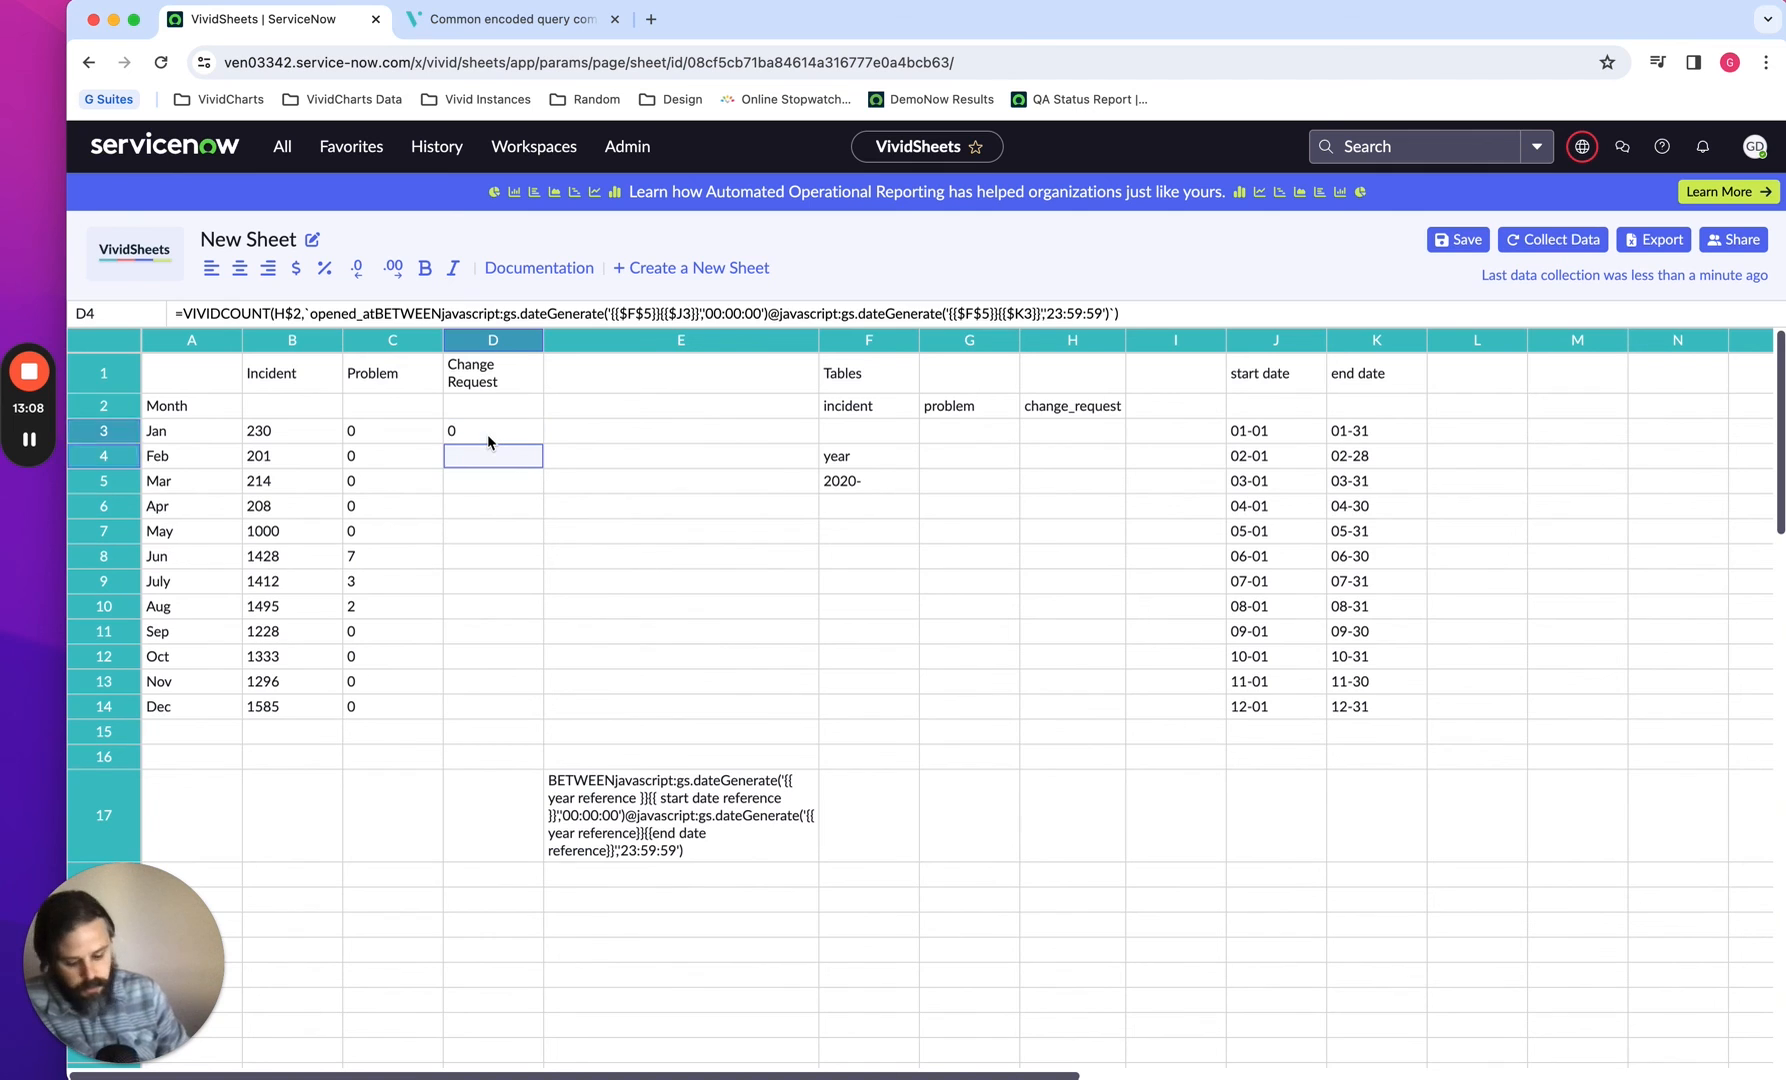
key(ctrl+v)
key(Down)
key(ctrl+v)
key(Down)
key(ctrl+v)
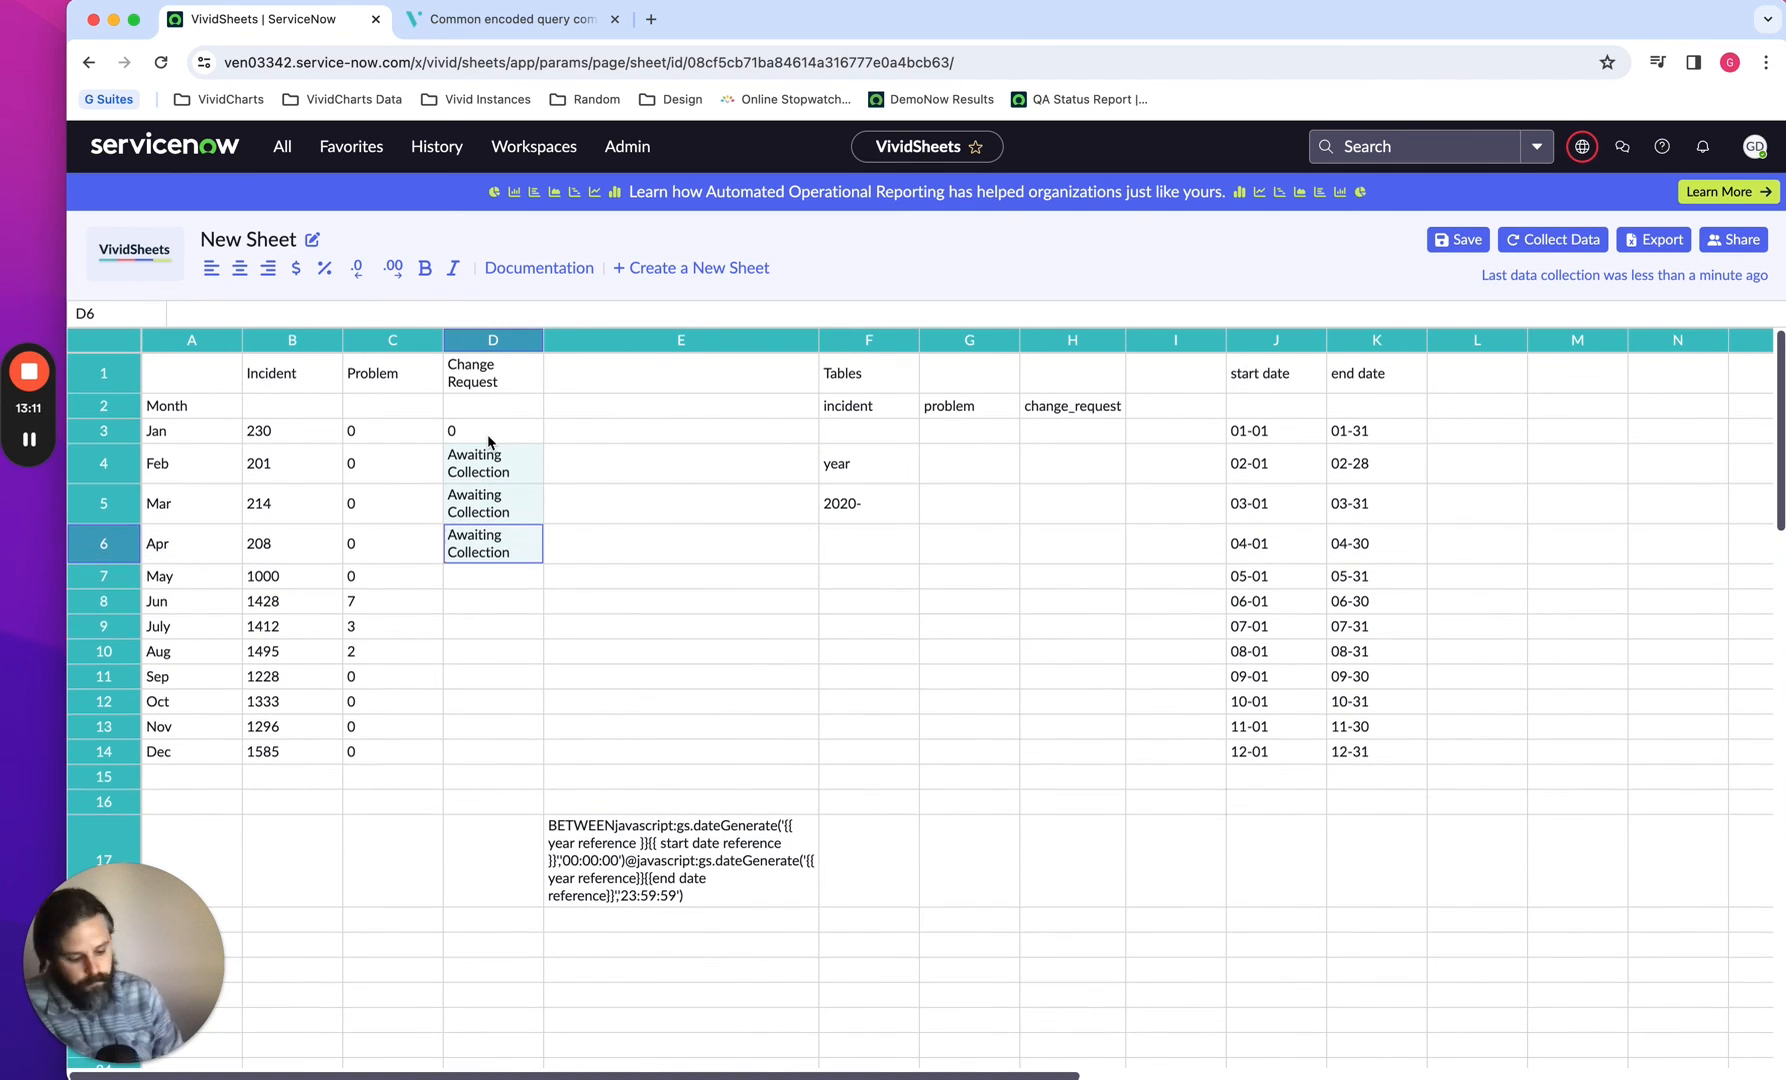
key(Down)
key(ctrl+v)
key(Down)
key(ctrl+v)
key(Down)
key(ctrl+v)
key(Down)
key(ctrl+v)
key(Down)
key(ctrl+v)
key(Down)
key(ctrl+v)
key(Down)
key(ctrl+v)
key(Down)
key(ctrl+v)
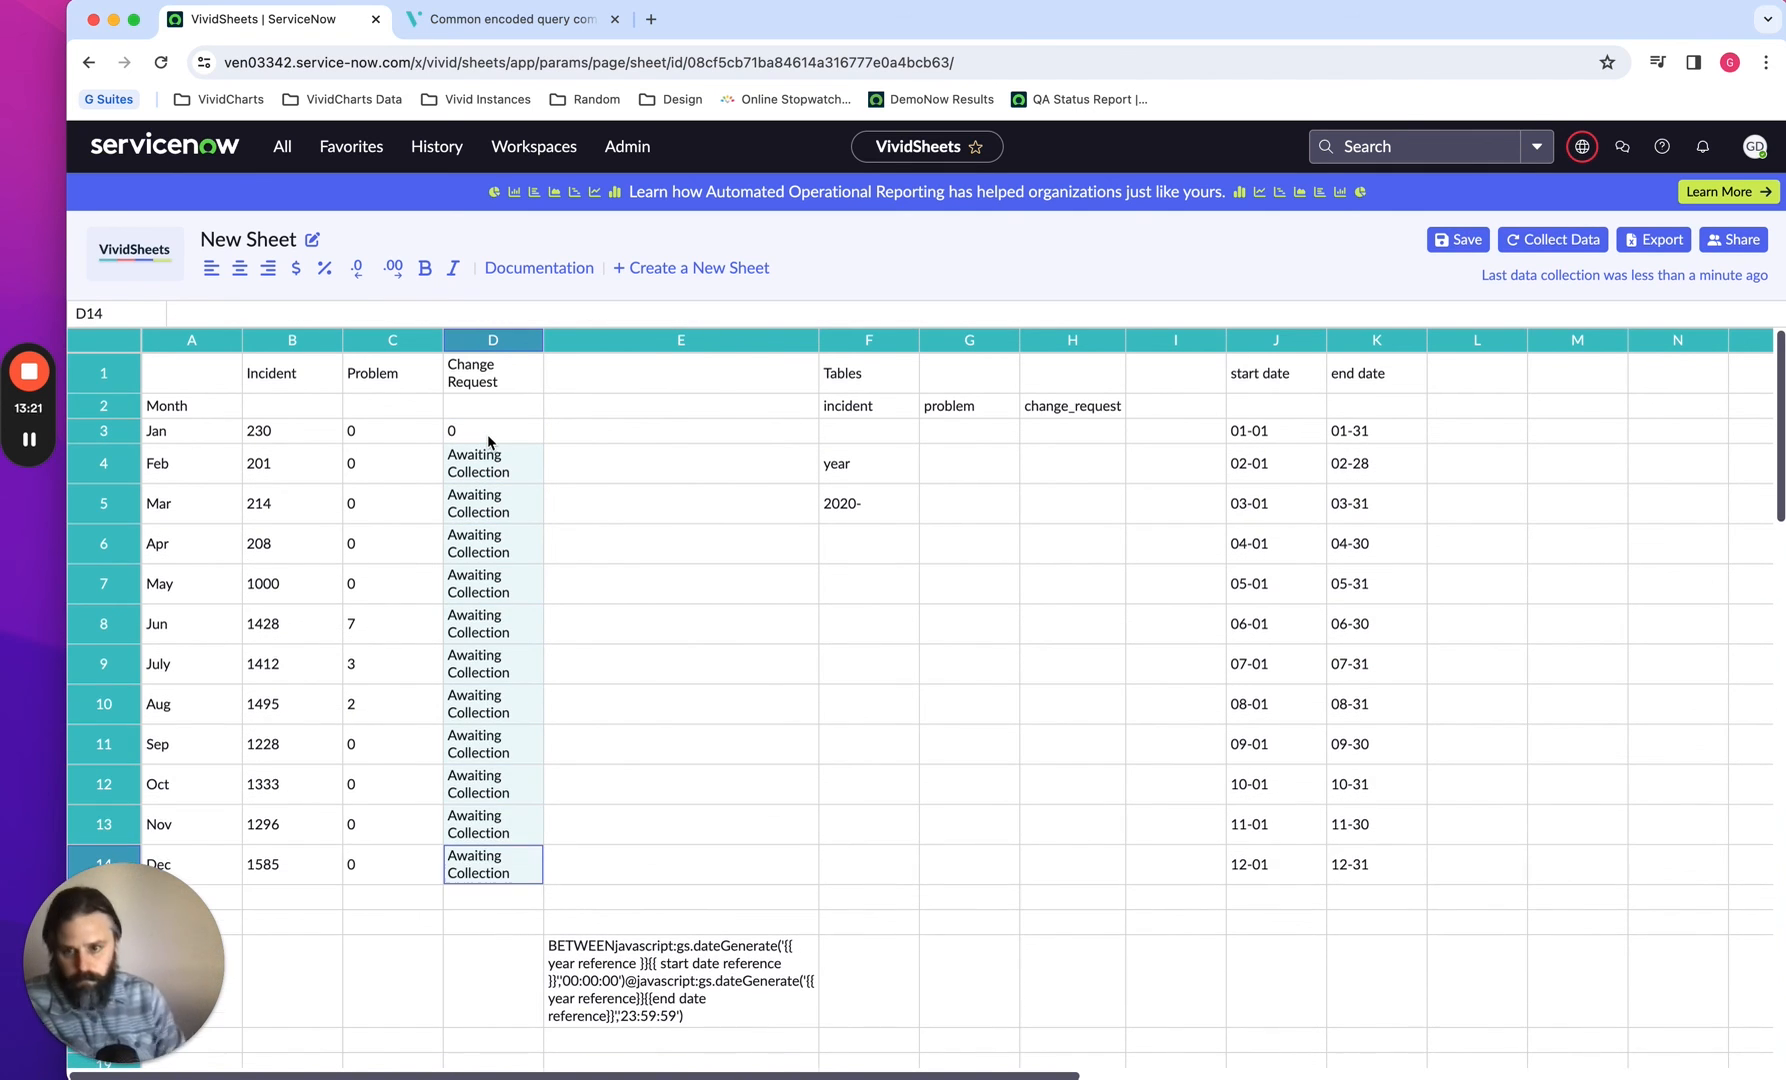
click(1576, 242)
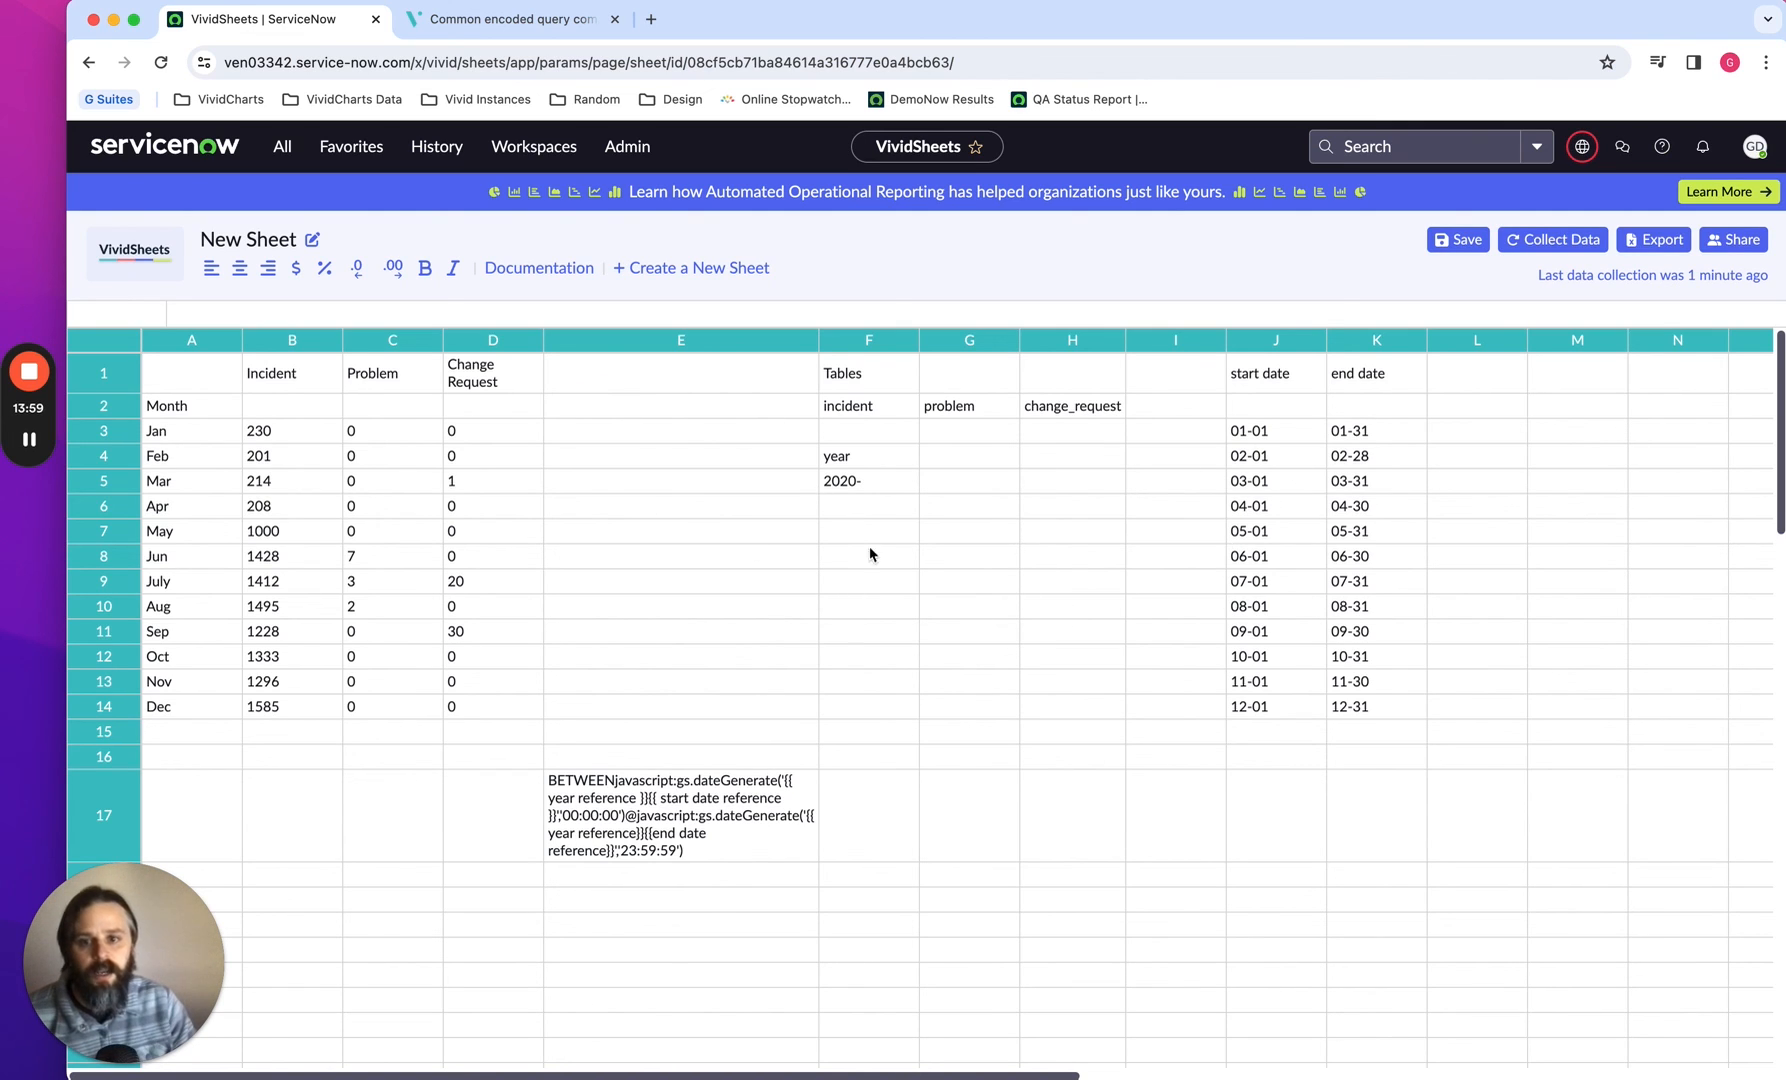
Select cell E17, which holds the query template text
click(753, 849)
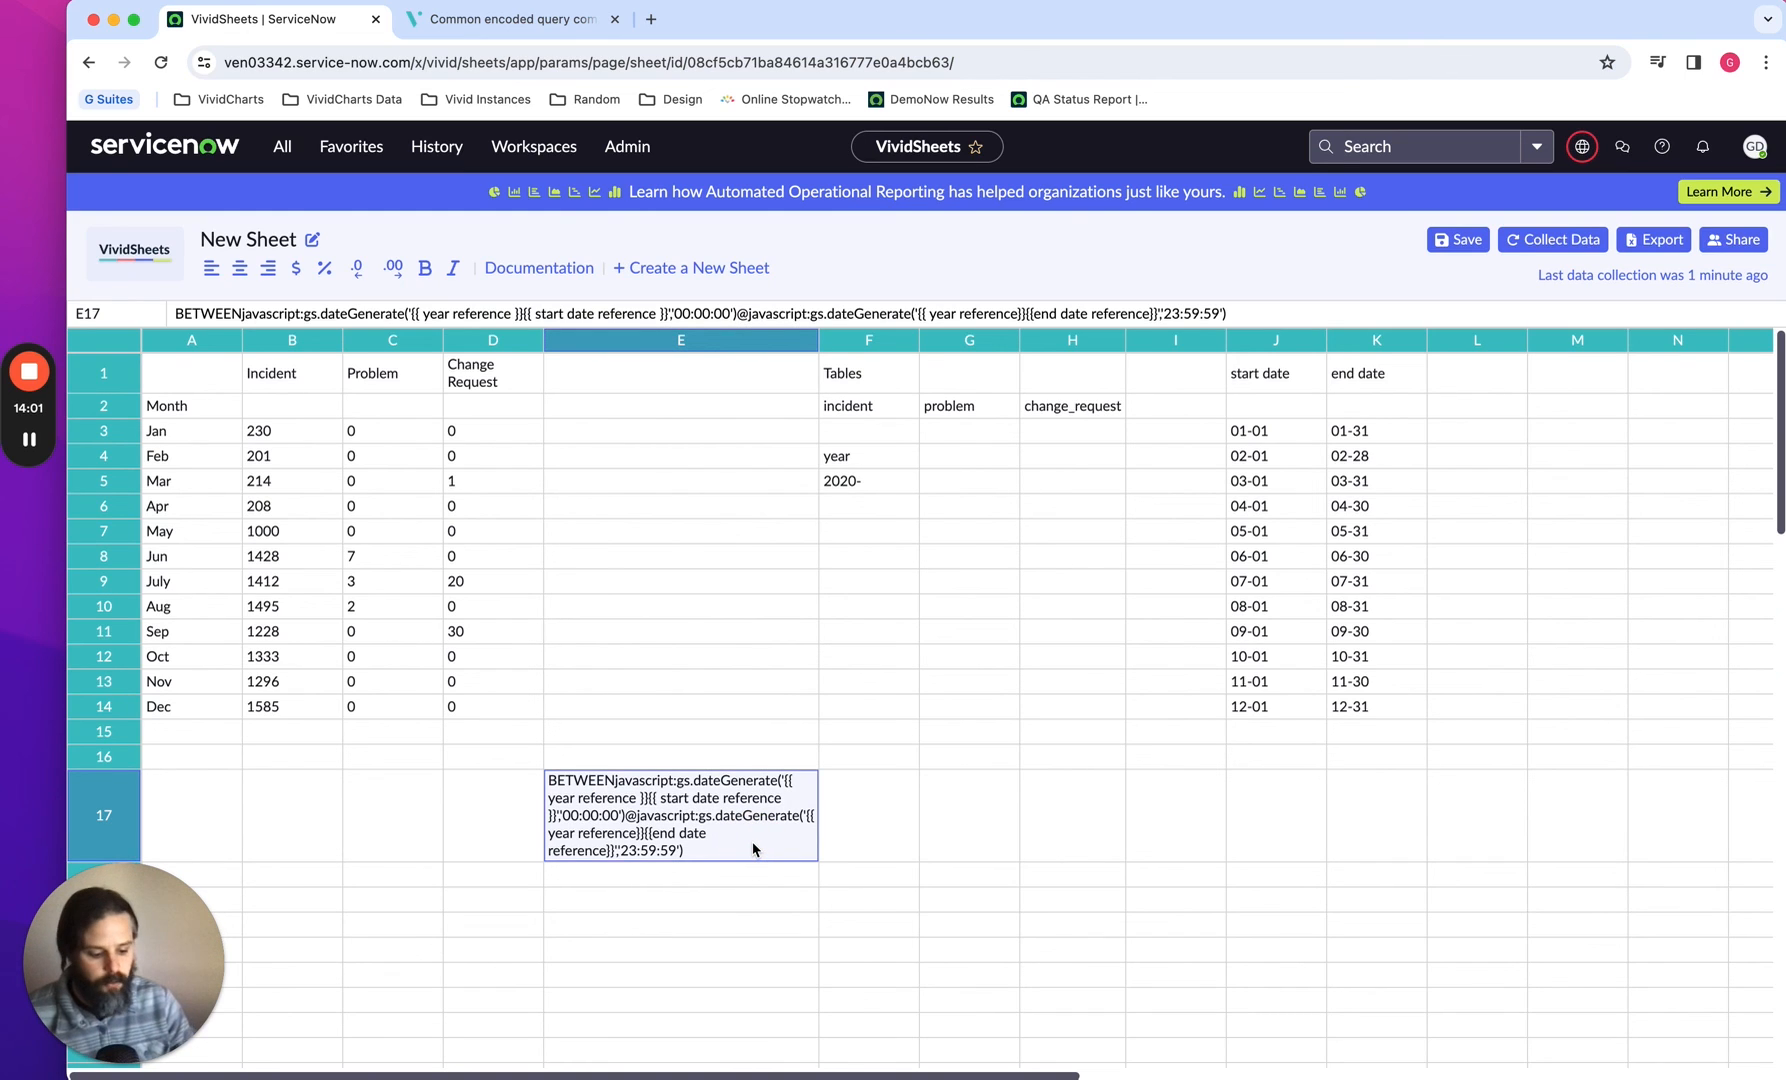